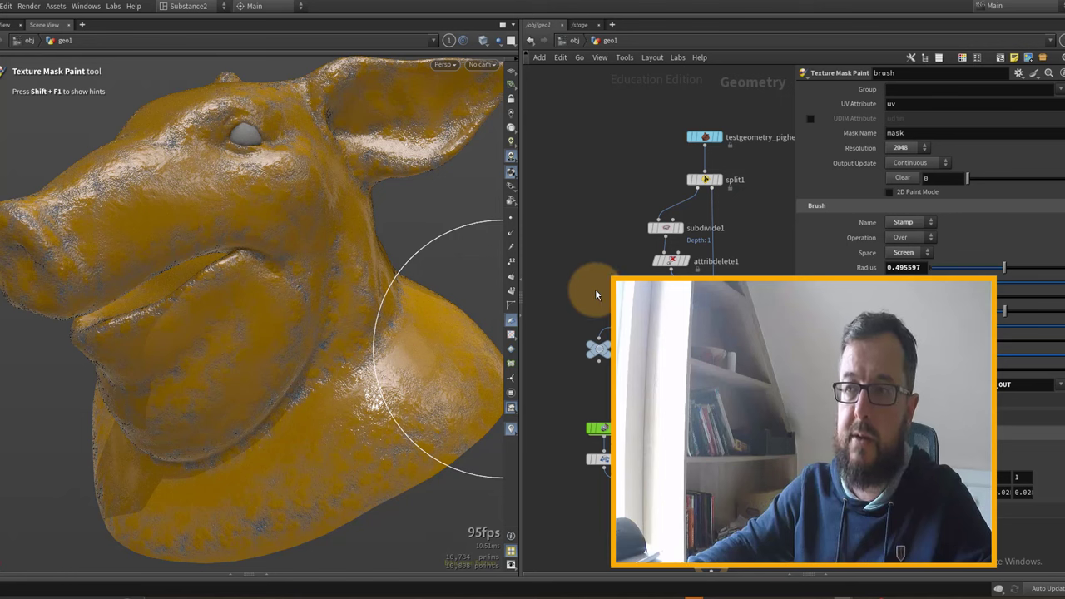
Step: Test the skull stamp brush on the pig's cheek and neck, clearing the painted mask between stamps
middle_click_drag(586, 284, 547, 273)
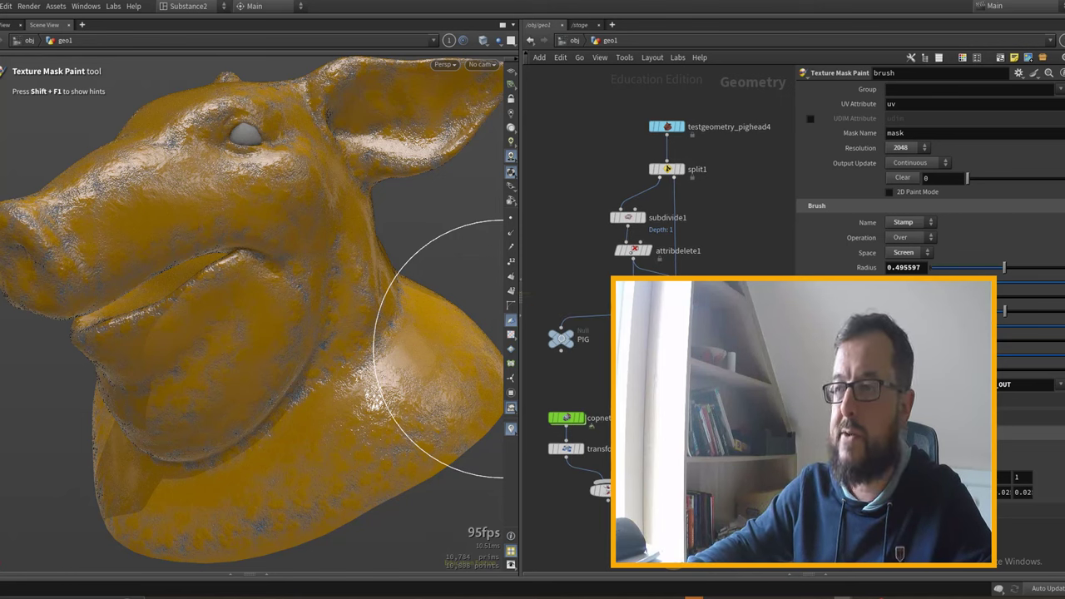
left_click(311, 342)
key("Escape")
mouse_move(422, 397)
left_mouse_down()
mouse_move(458, 373)
mouse_move(507, 368)
mouse_move(379, 380)
left_mouse_up()
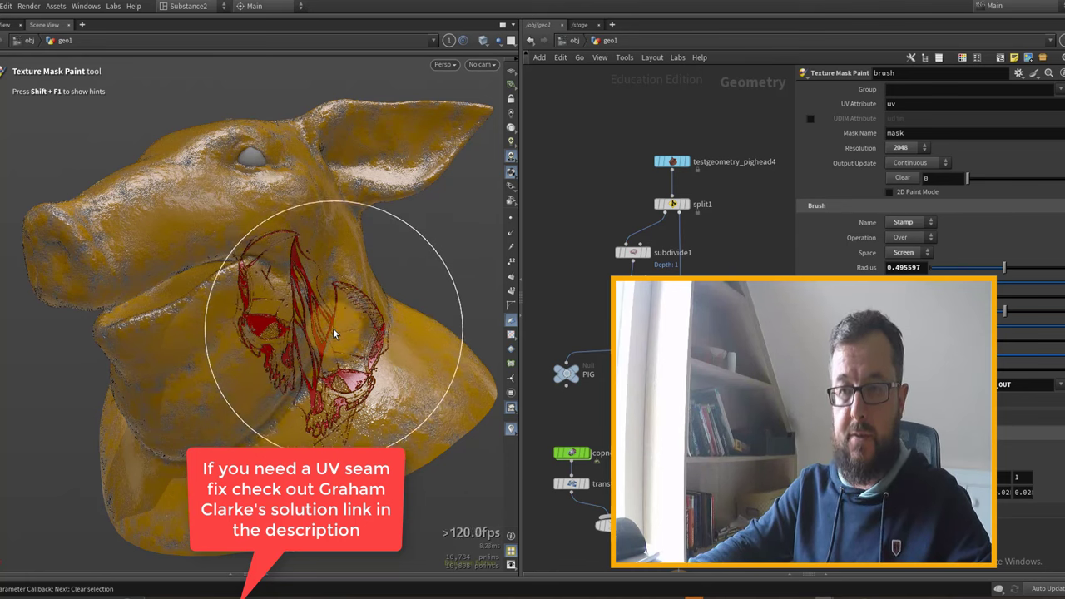
left_click(903, 177)
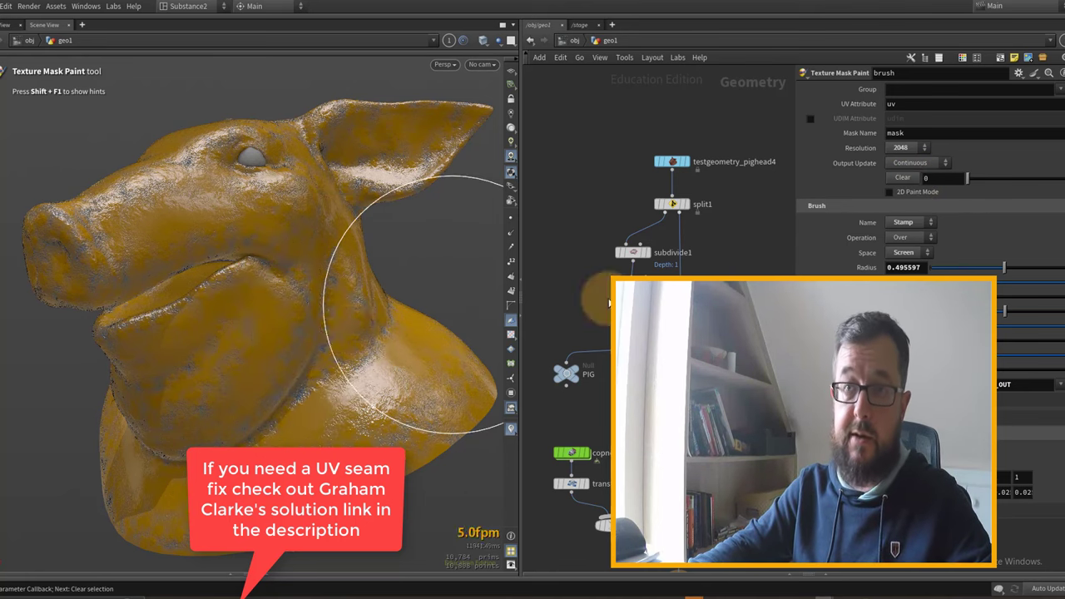
left_click(304, 370)
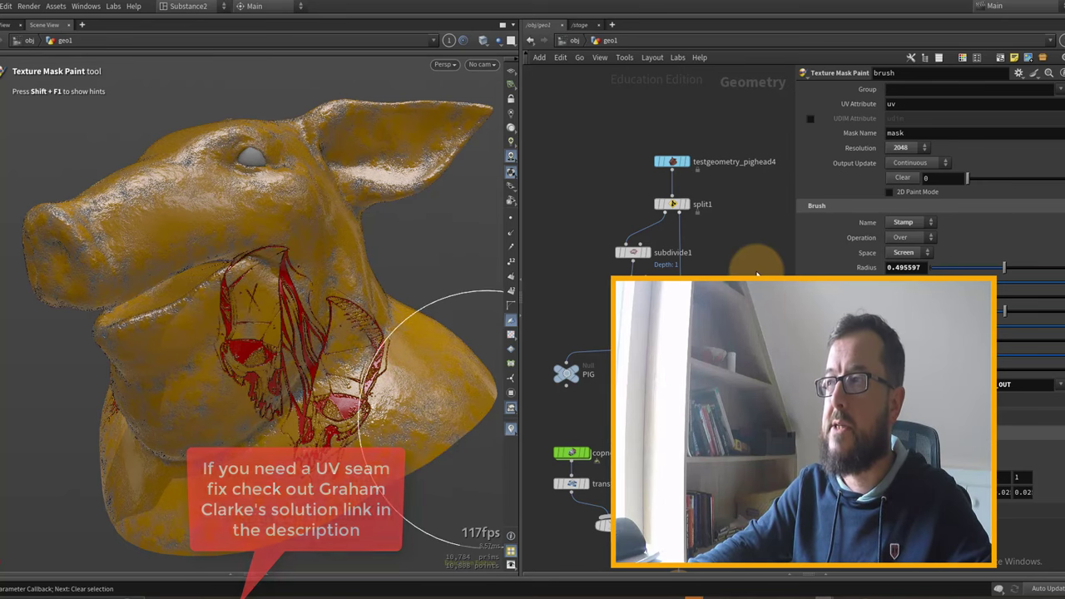
Step: Create a Geometry object in the empty scene and go inside its network
key("Tab")
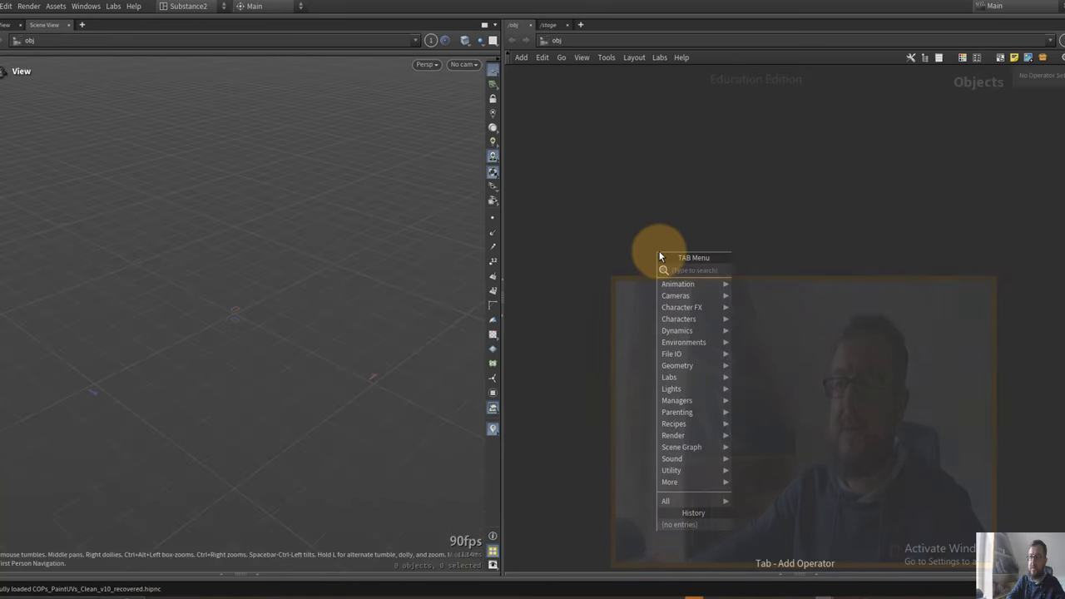
type("geo")
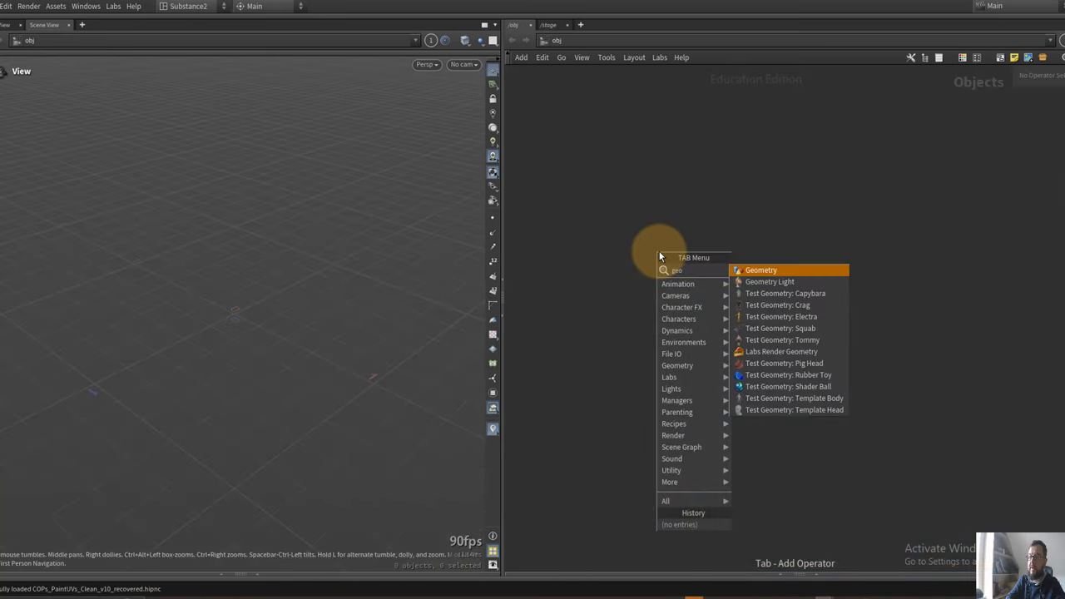
key("Return")
left_click(660, 256)
key("Return")
Step: Add a Test Geometry: Pig Head node to the empty geometry network
key("Tab")
type("pig")
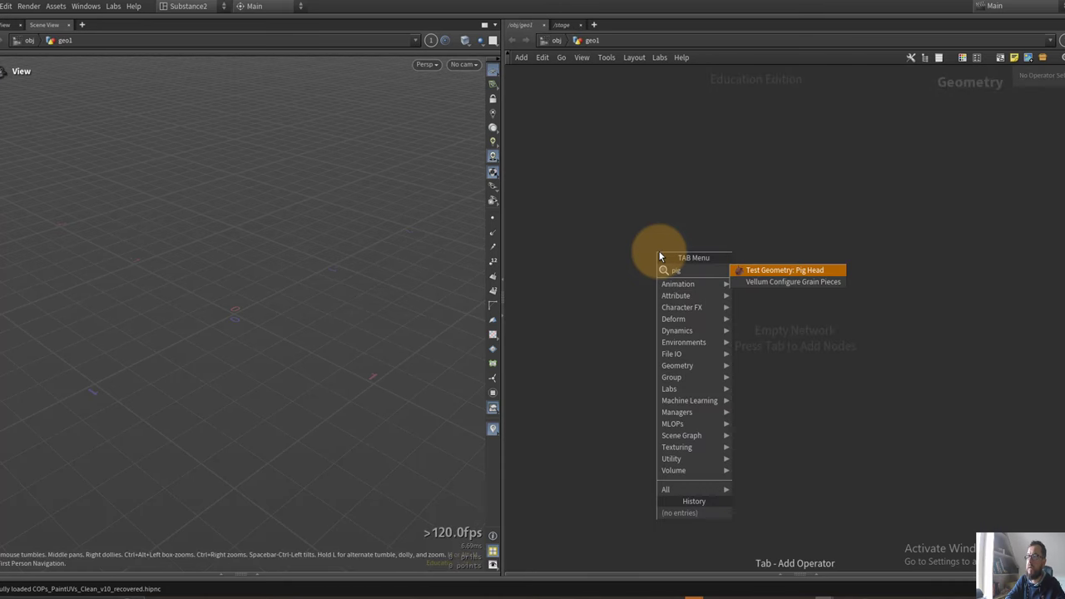
key("Return")
left_click(660, 255)
key("Tab")
key("Escape")
Step: Set the pig head's difficulty to Hard and turn off its shader
left_click(923, 133)
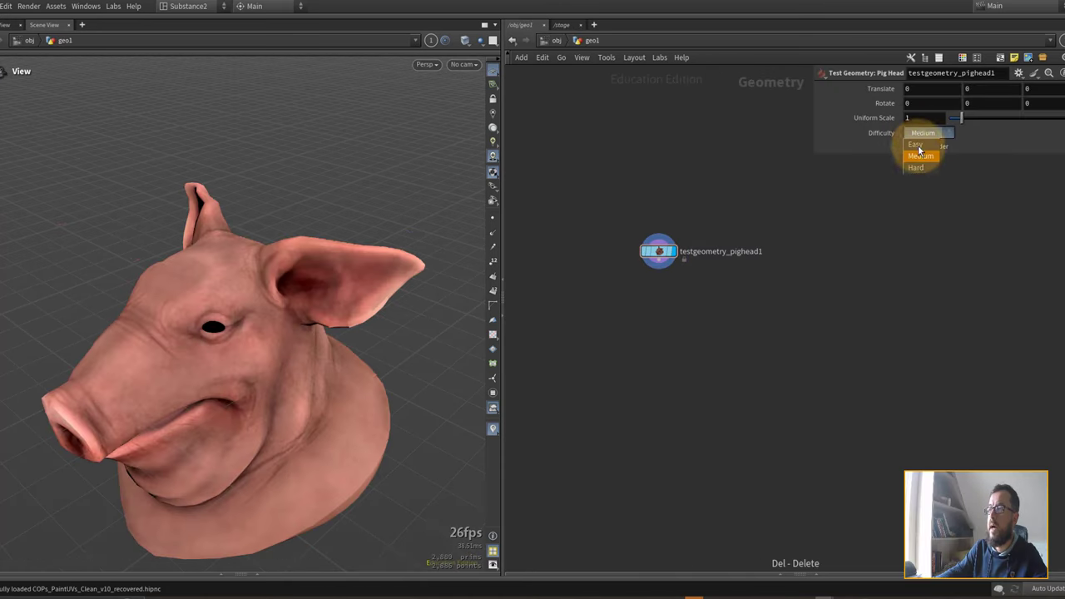
left_click(919, 167)
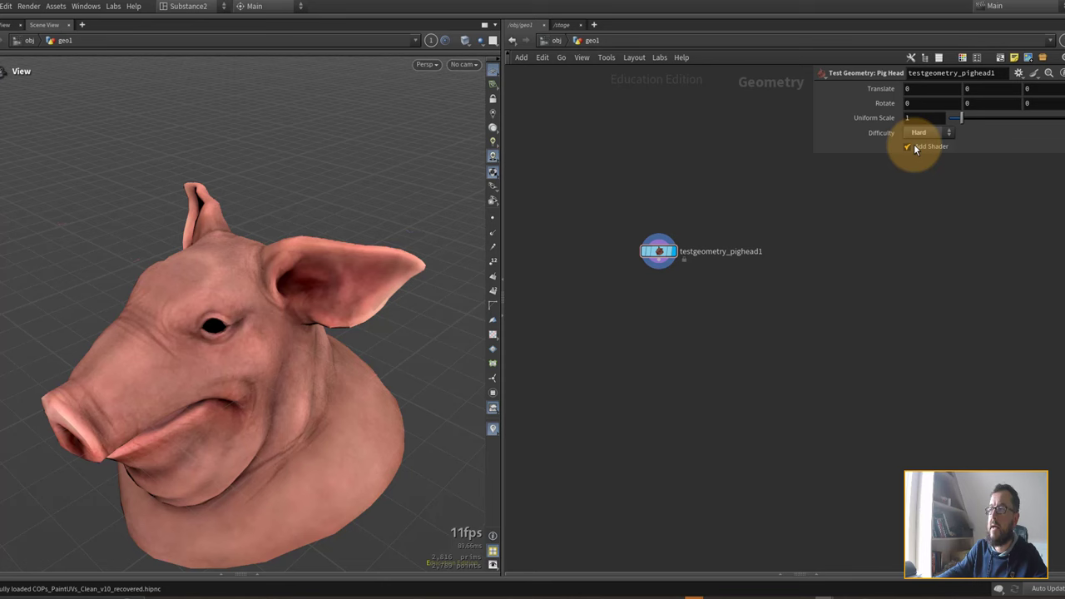
left_click(908, 147)
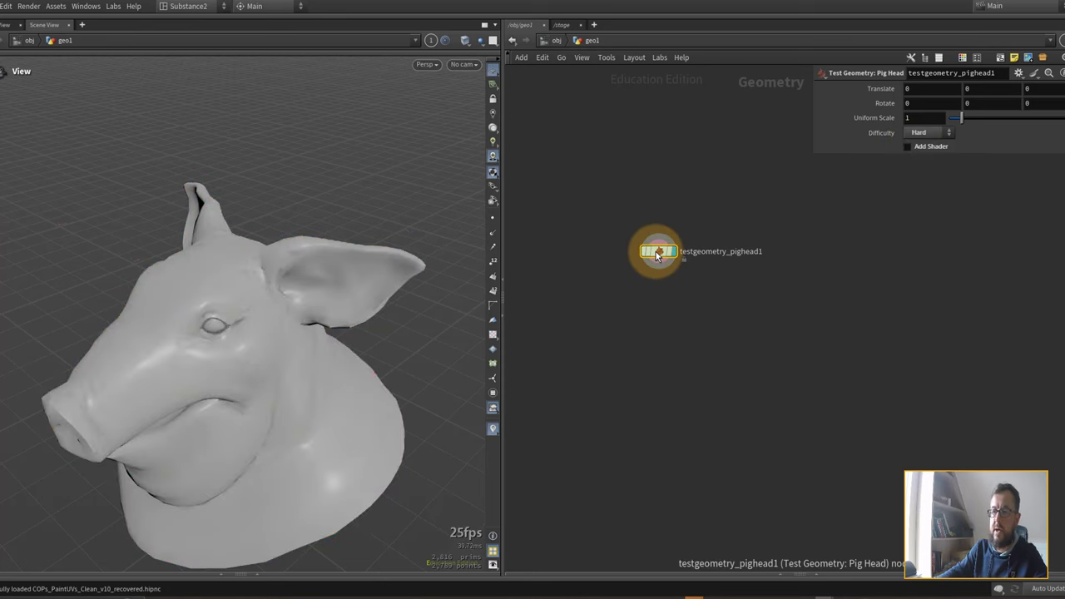
Step: Add a Split node after the pig head, using the eyes group with the selection inverted
key("Tab")
type("split")
key("Return")
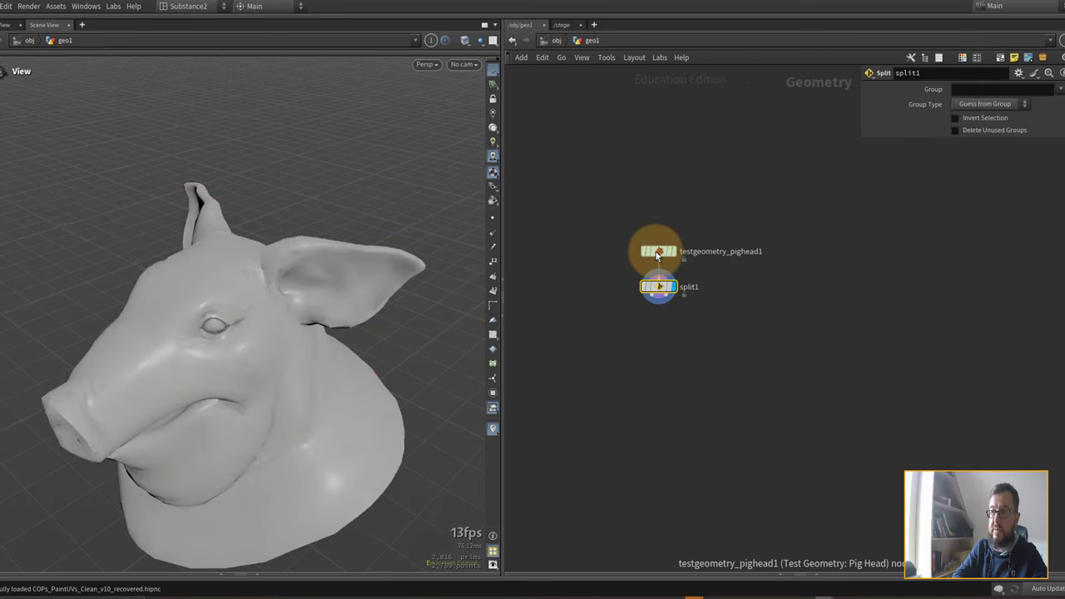
left_click(1061, 102)
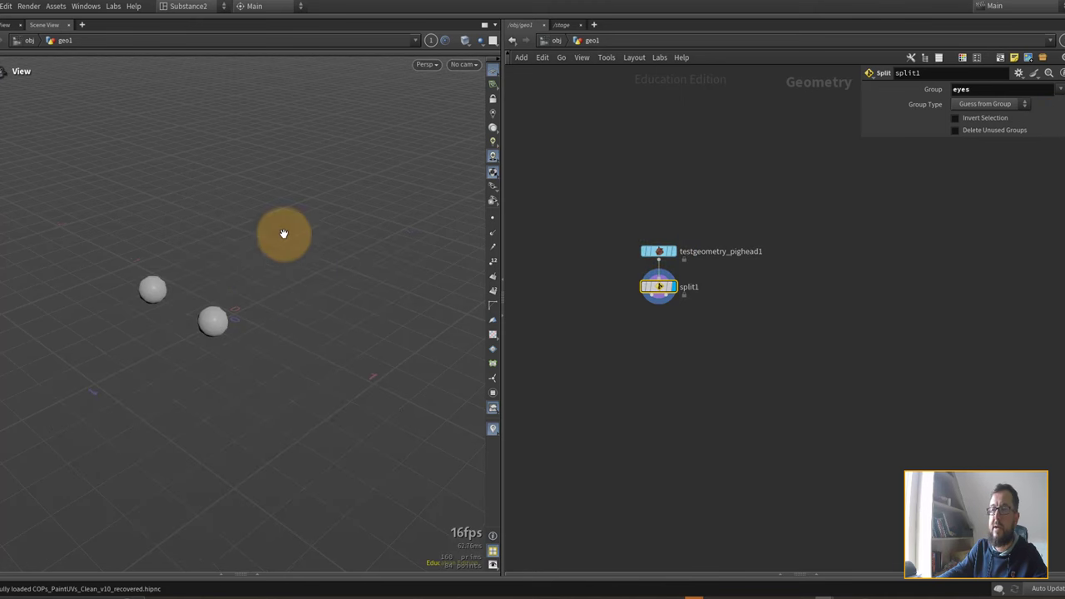
left_click(955, 118)
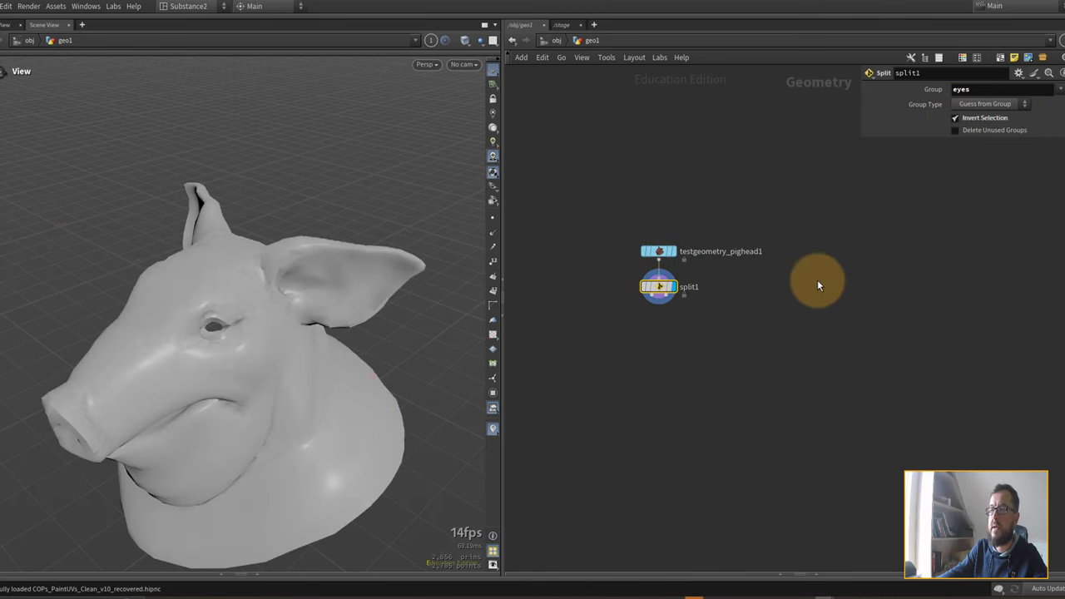
Step: Connect a Subdivide node to the first output of the Split node
scroll(749, 279, "up", 2)
key("Tab")
type("subd")
key("Return")
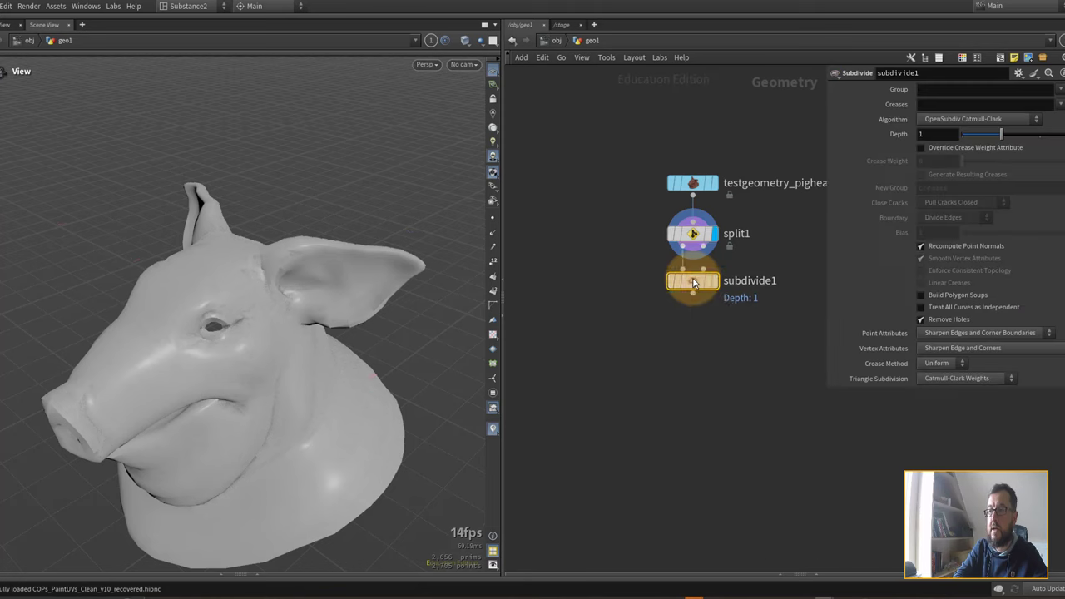
Step: Add a Null after the Subdivide node, name it PIG, and place it slightly off to the side
key("Tab")
type("am")
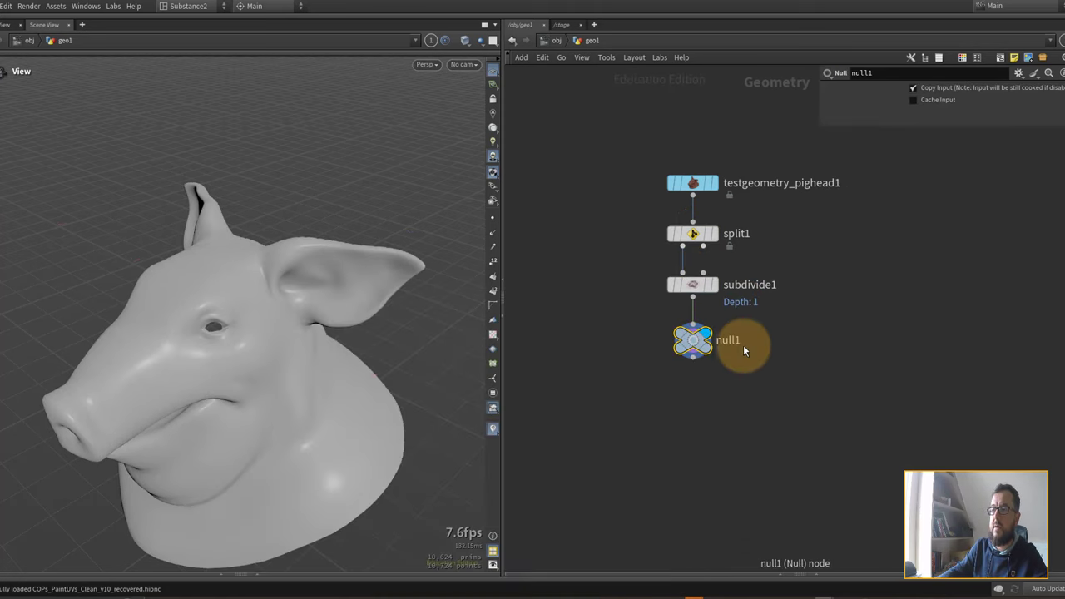
left_click(735, 342)
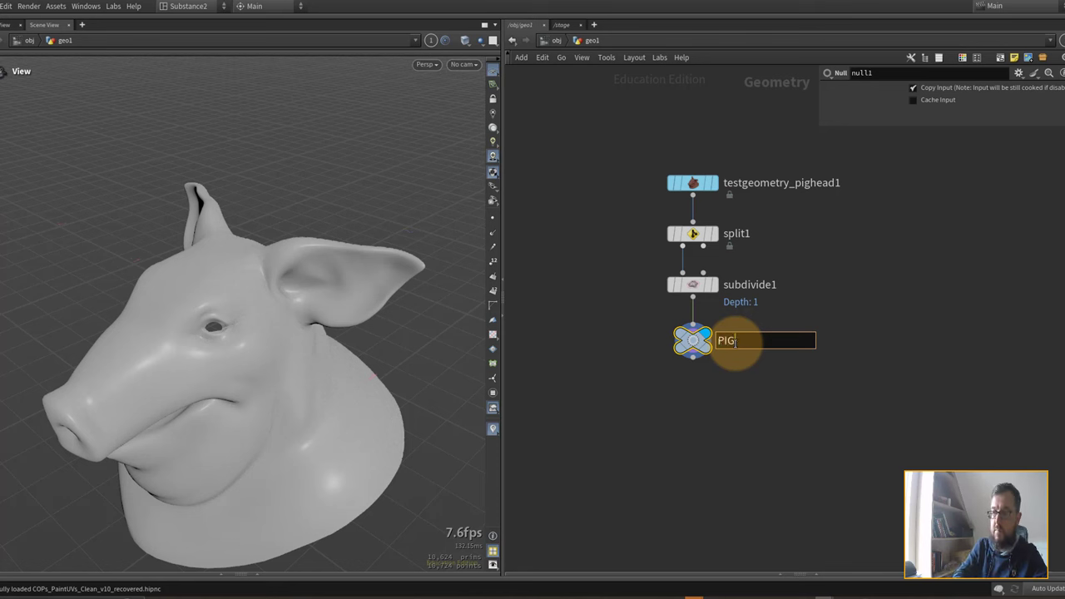
key("Return")
left_click_drag(692, 341, 637, 348)
Step: Add a COP Network node near the PIG null and go inside it
left_click(698, 381)
middle_click_drag(699, 383, 694, 291)
key("Tab")
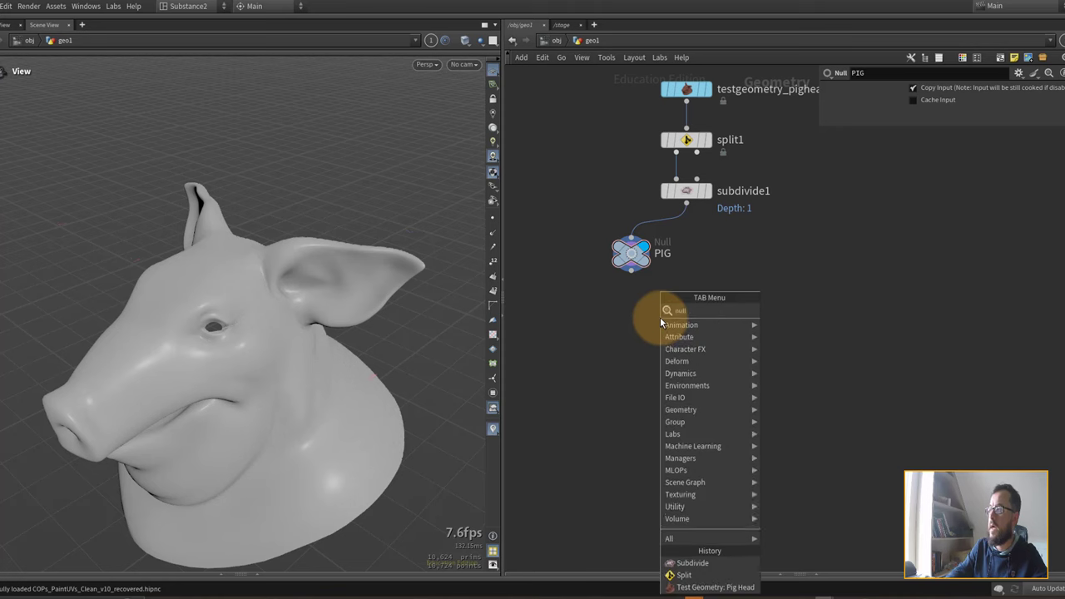
type("copne")
key("Return")
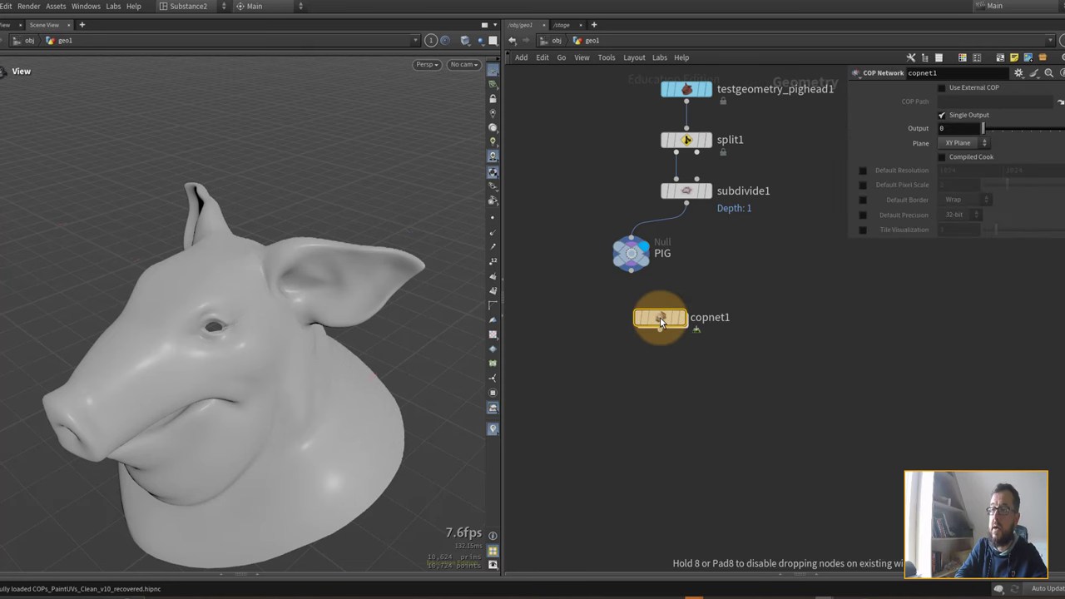
left_click(561, 290)
double_click(562, 295)
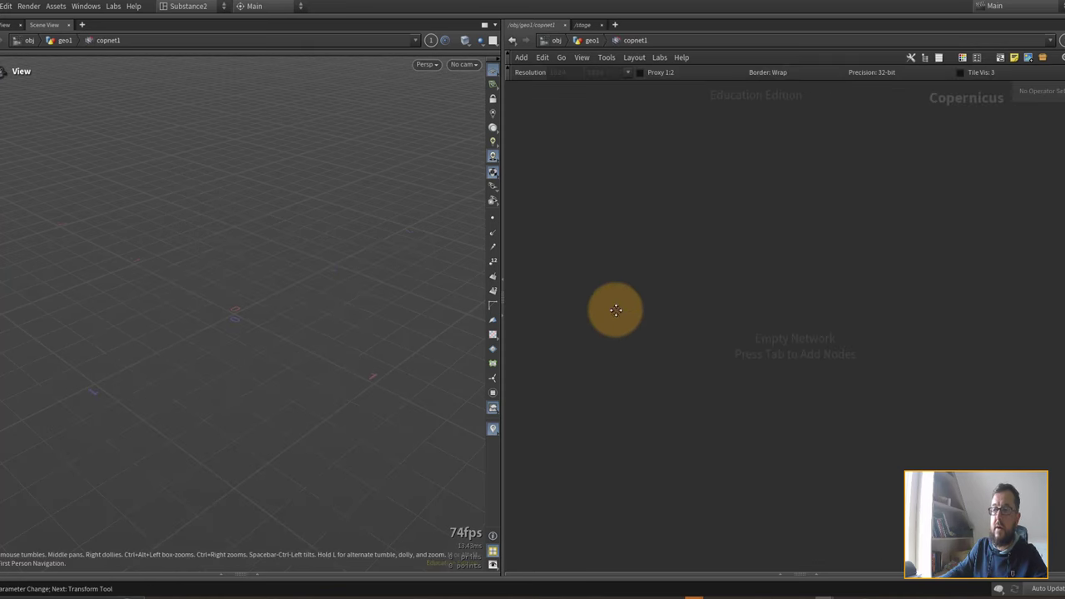
Step: Add a SOP Import node and feed its geometry into a new Rasterize Setup node
key("Tab")
type("sop")
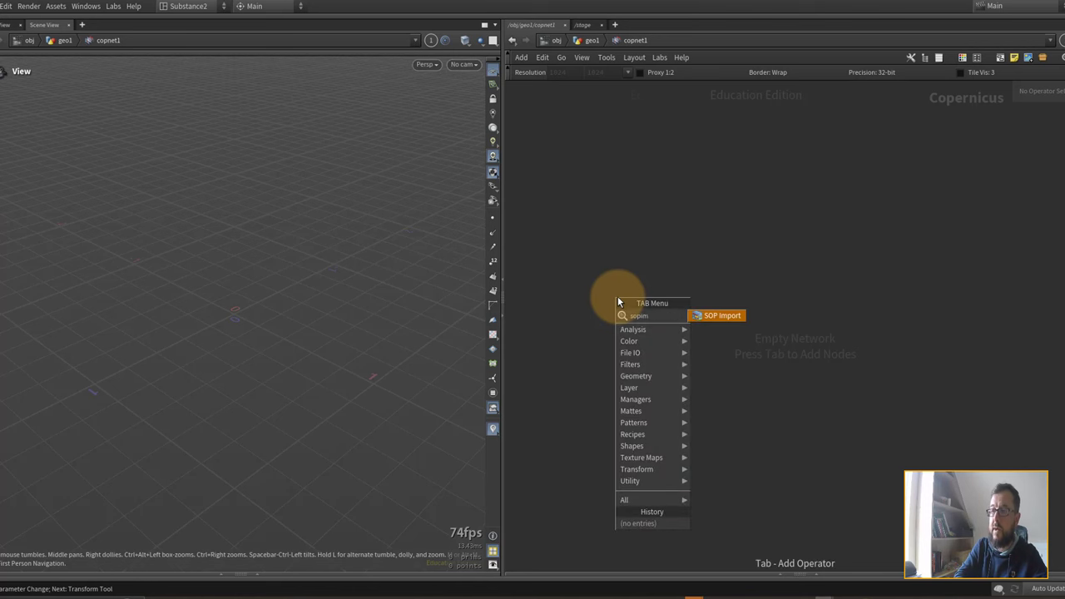
key("Return")
key("Tab")
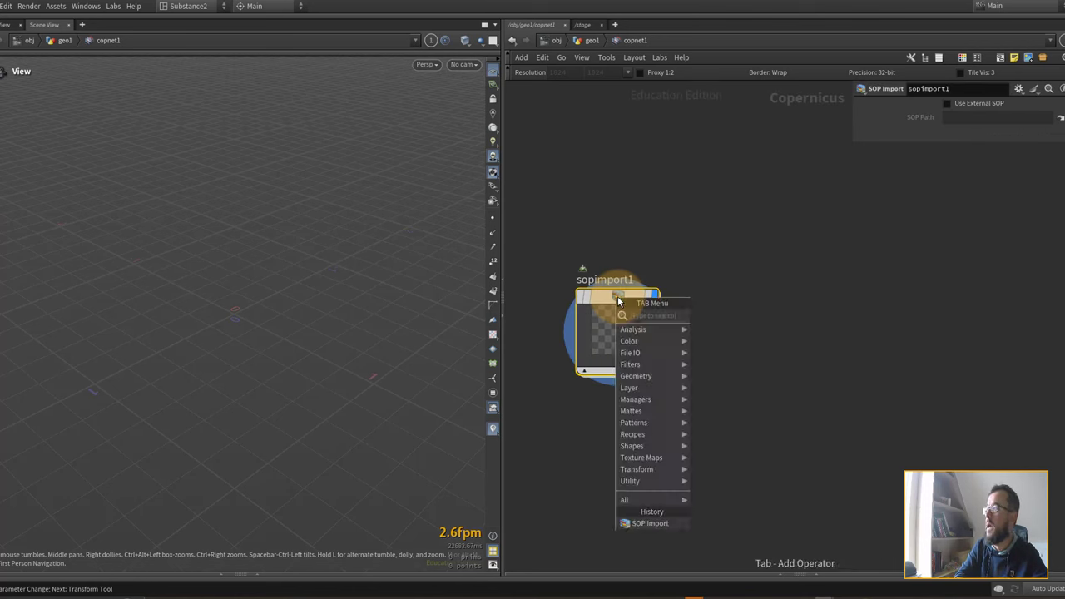
type("ras")
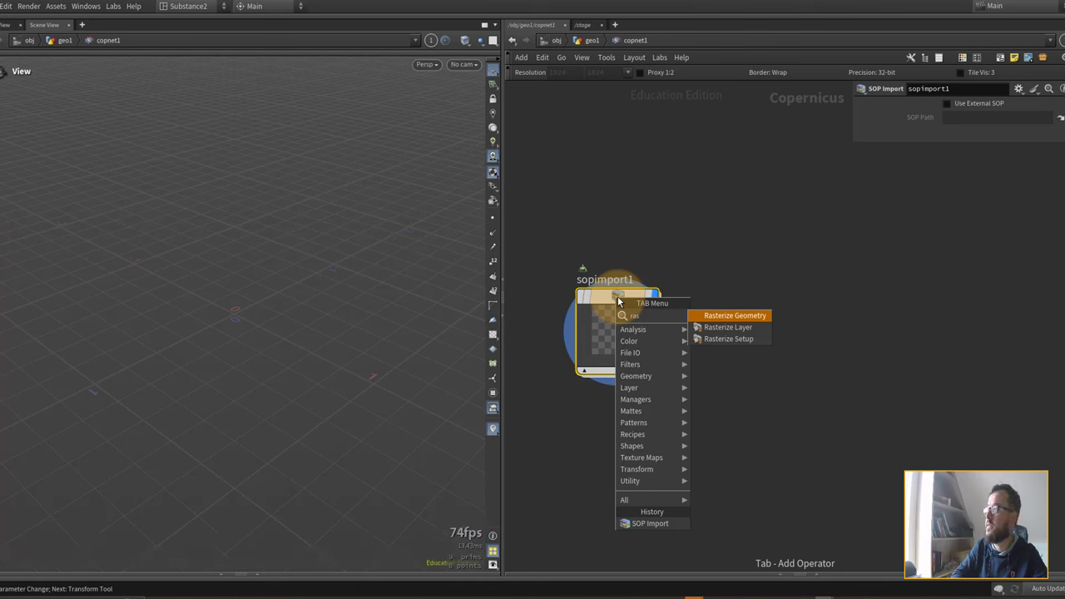
key("Down")
key("Down")
key("Return")
Step: Make the SOP Import node use the external SOP /obj/geo1/PIG
left_click(595, 292)
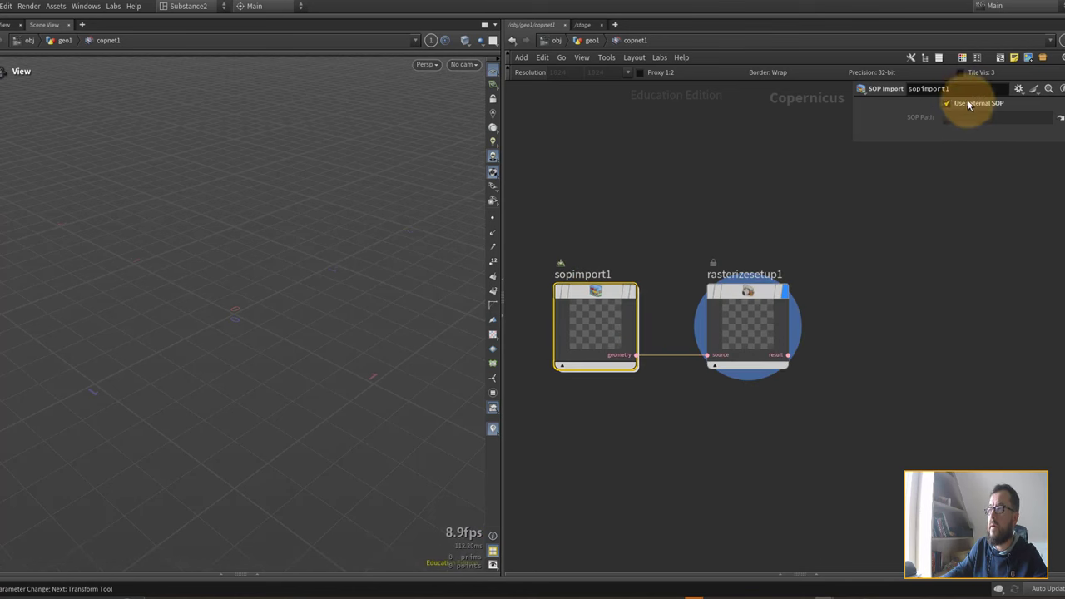
left_click(968, 103)
left_click(1060, 117)
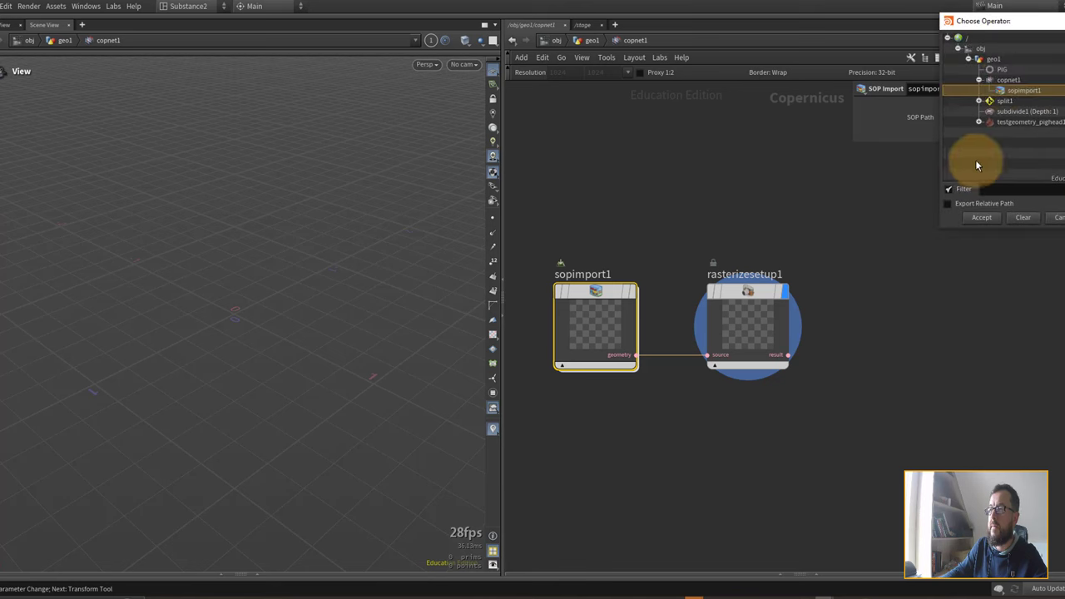
left_click(990, 69)
left_click(981, 218)
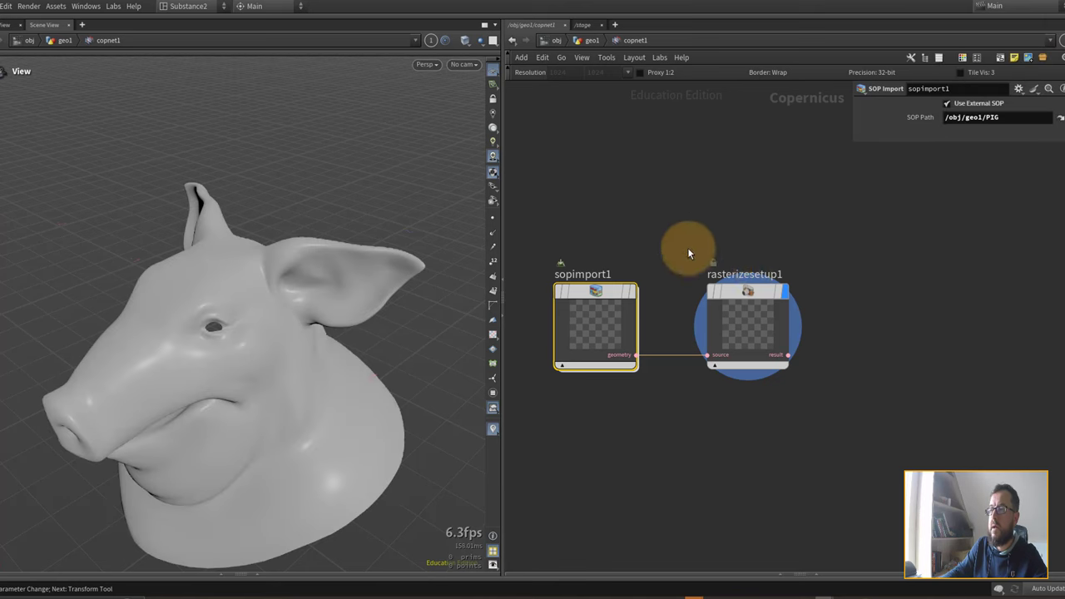
Step: Set the Rasterize Setup node's space to UVs
left_click(729, 302)
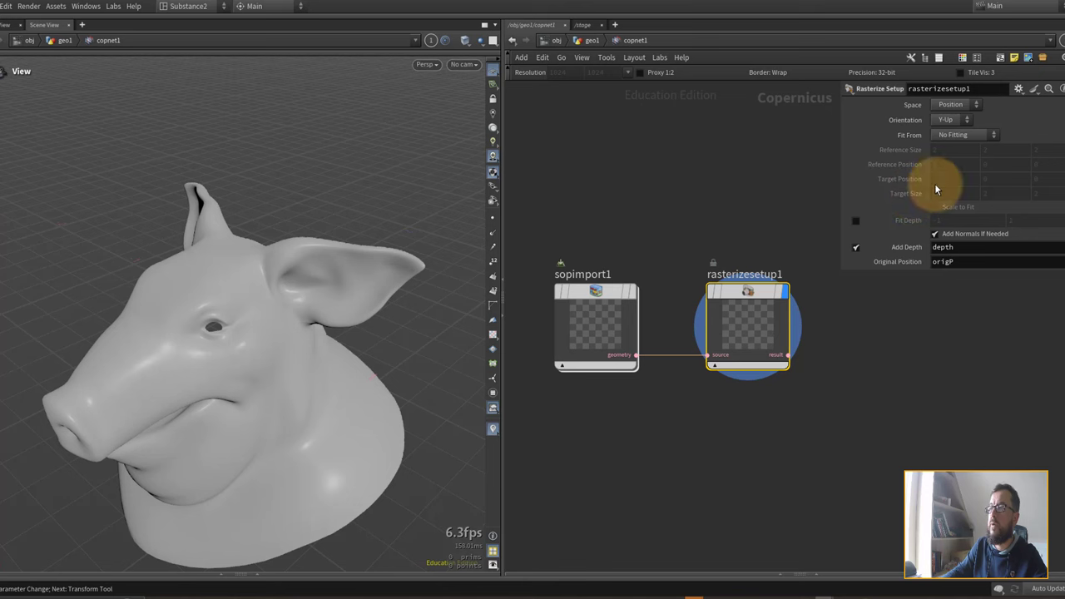
middle_click_drag(682, 217, 644, 206)
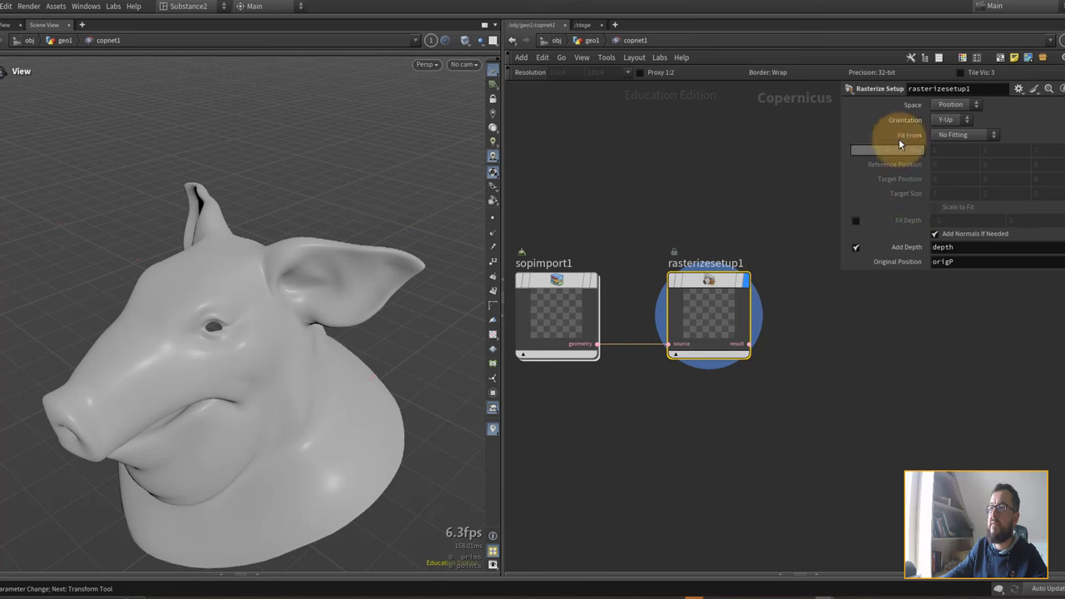
left_click(950, 105)
left_click(948, 128)
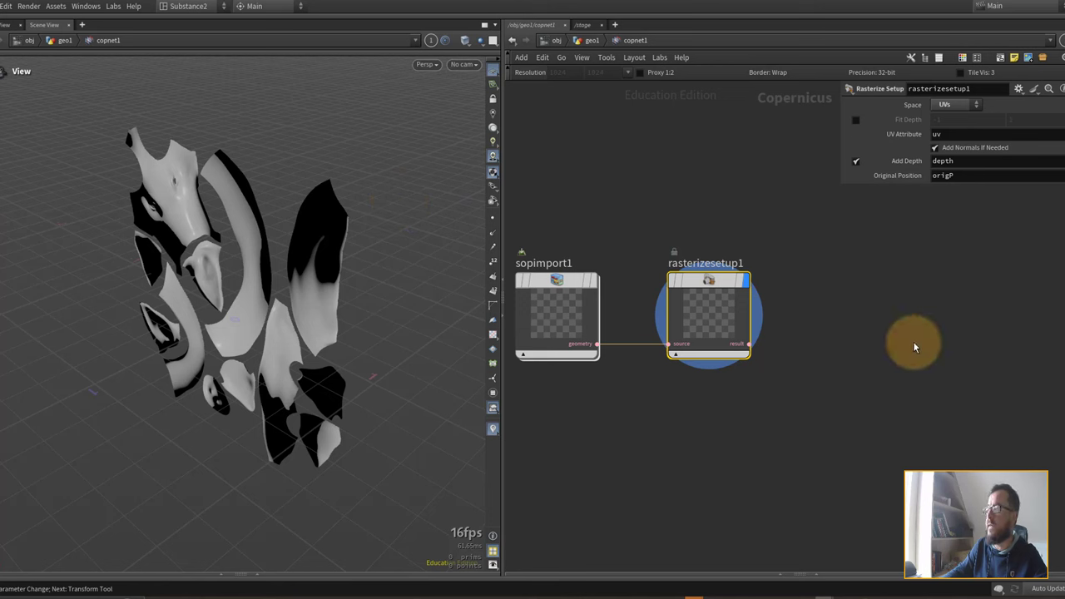
Step: Add a Rasterize Geometry node and wire the Rasterize Setup result into its geometry input
key("Tab")
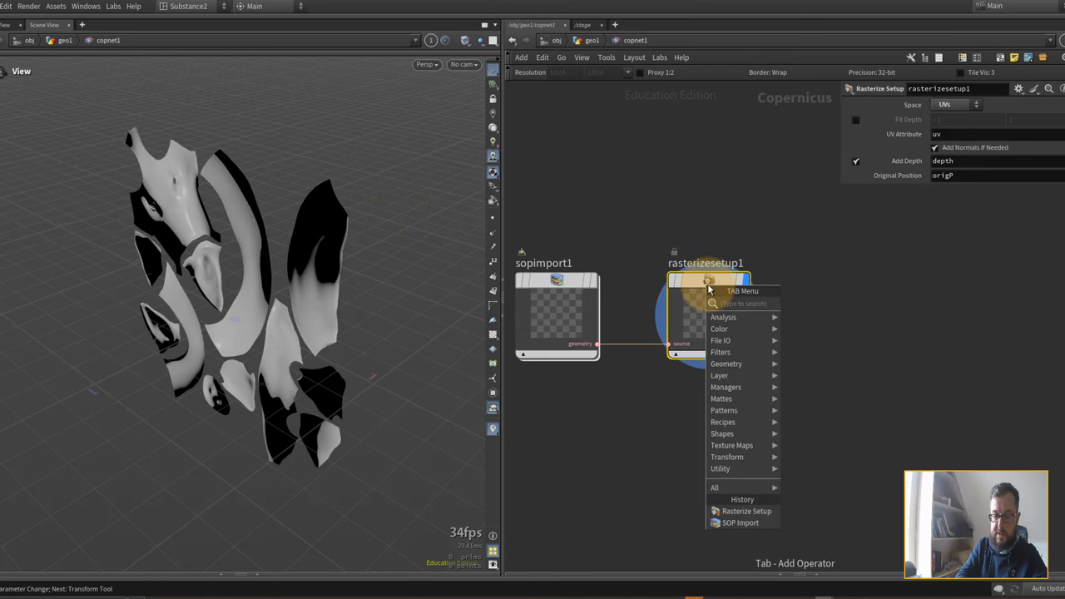
type("raster")
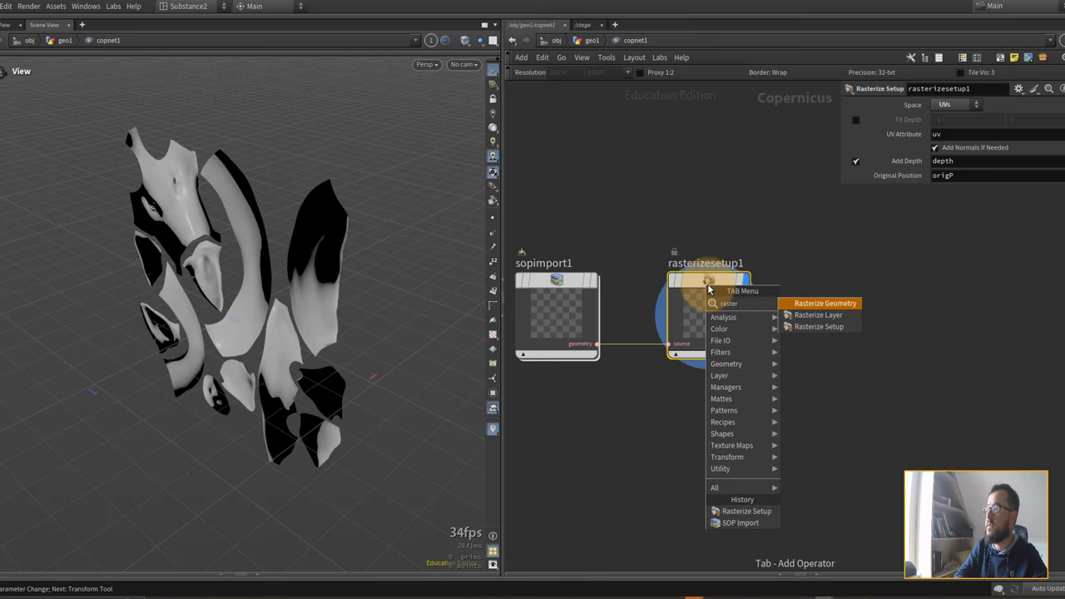
key("Return")
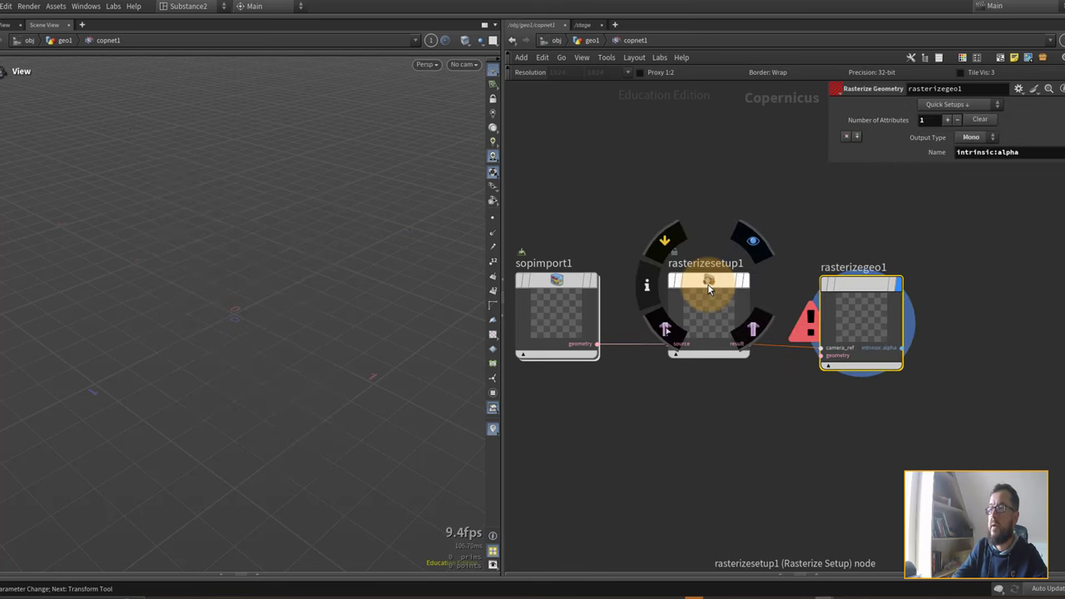
left_click_drag(860, 289, 832, 281)
scroll(783, 365, "up", 3)
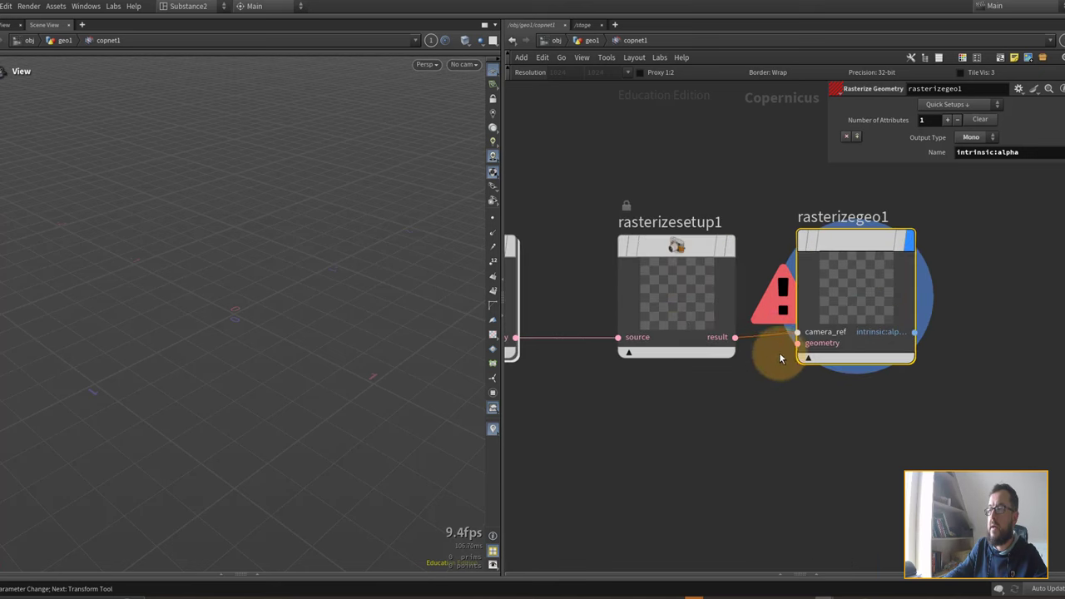
left_click(792, 341)
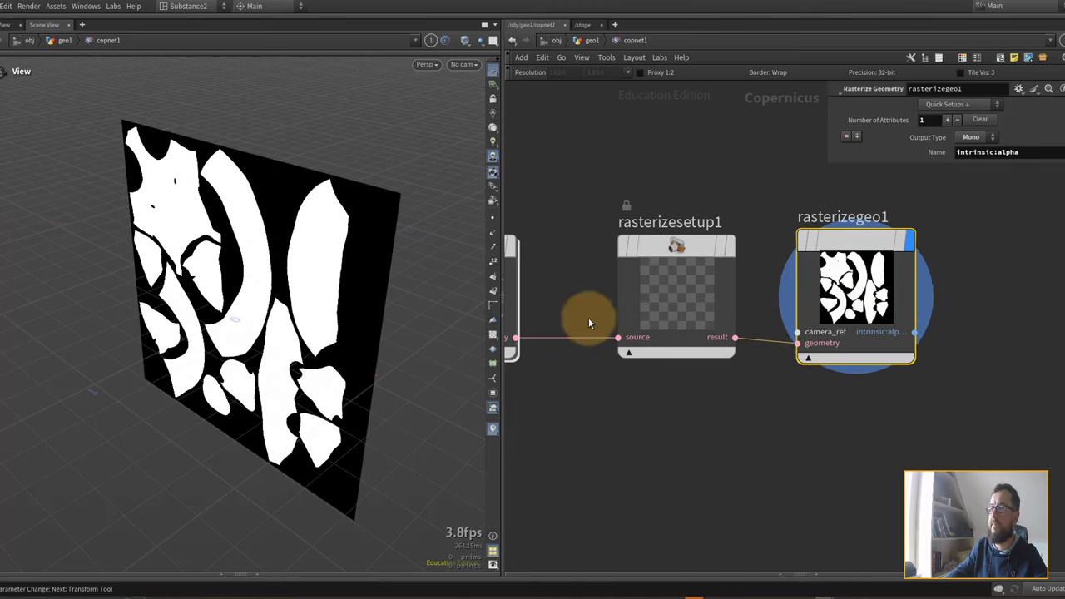
middle_click_drag(589, 323, 685, 358)
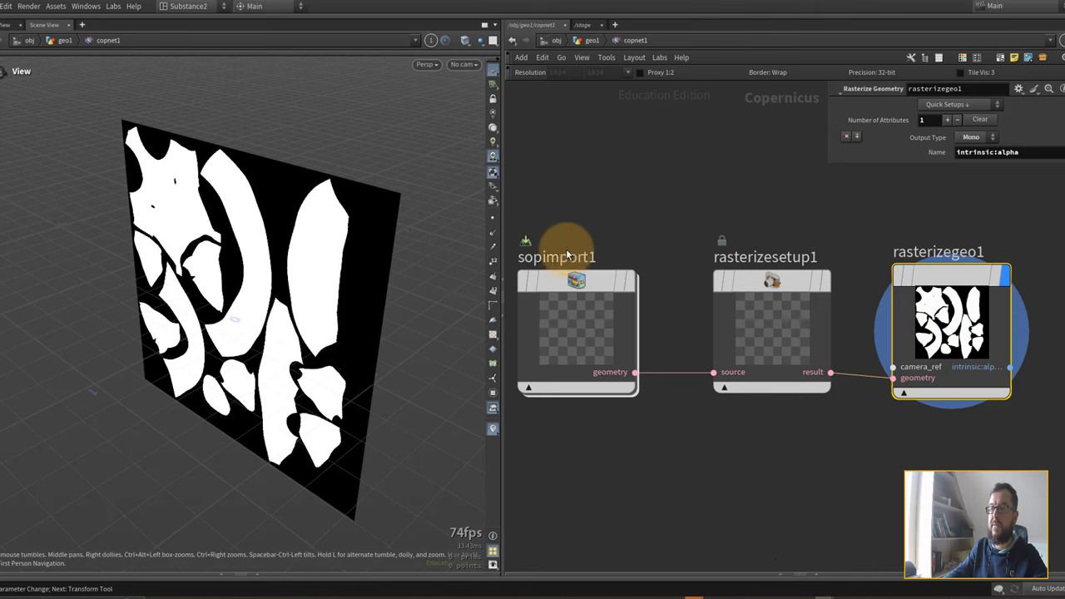
mouse_move(938, 219)
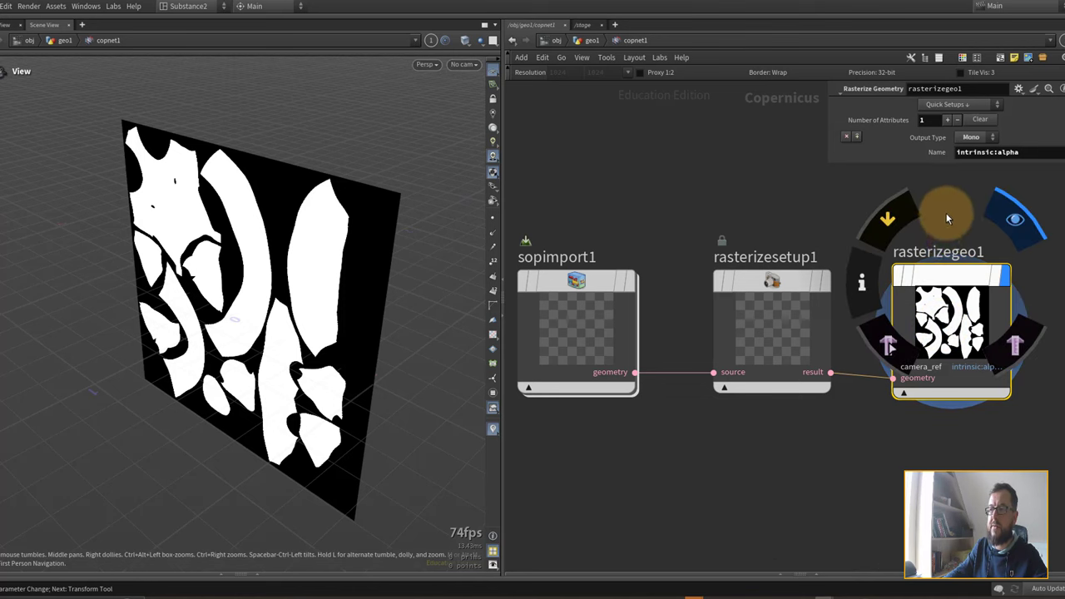
Step: Add a Constant node after the Rasterize Geometry node, wired from its intrinsic:alpha output into the source input
middle_click_drag(985, 327, 808, 290)
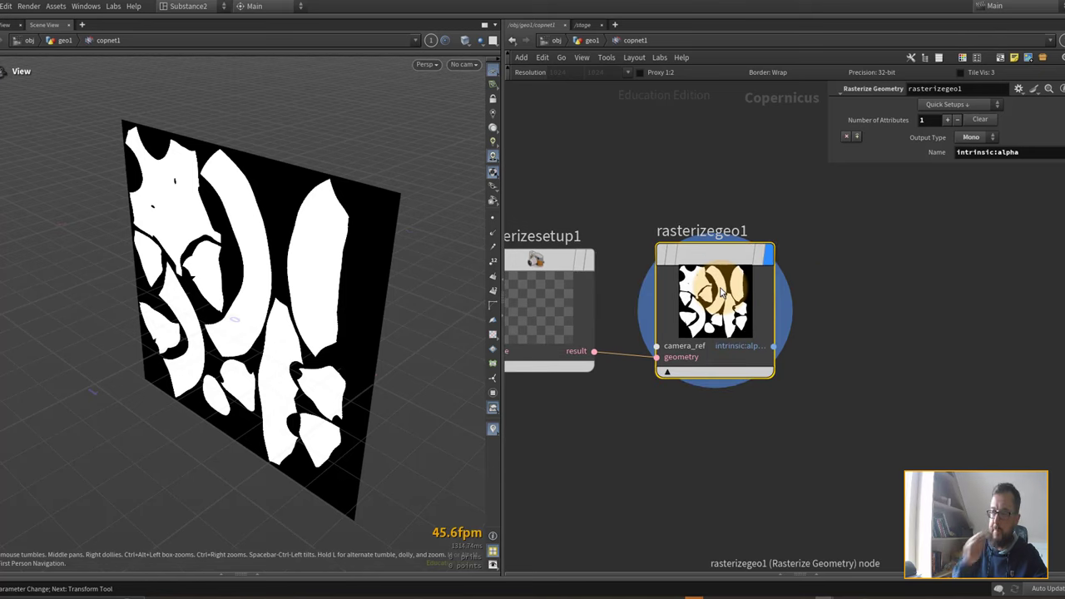
key("Tab")
type("const")
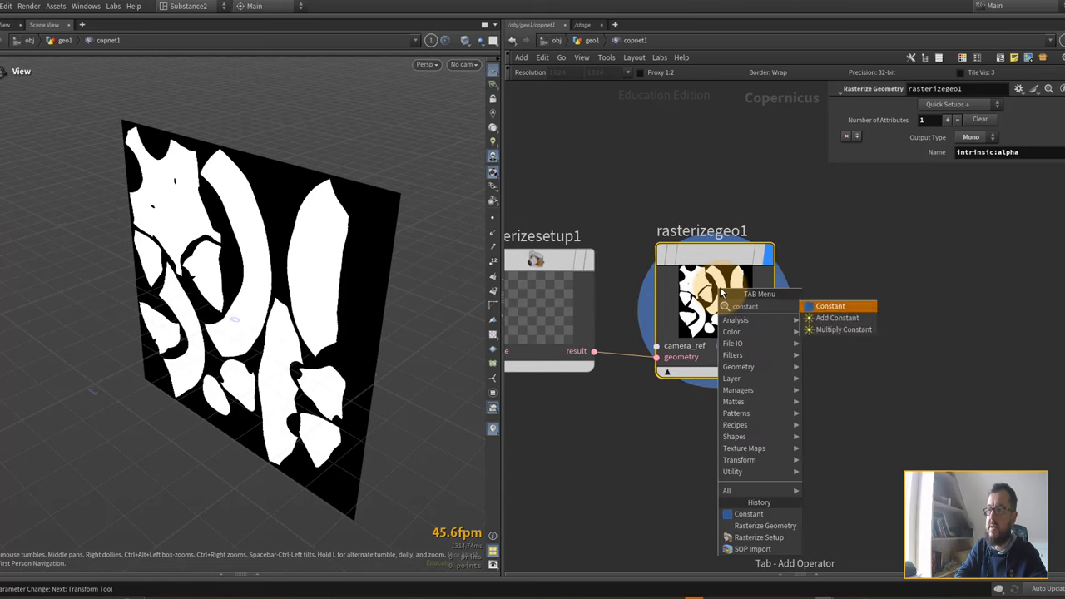
key("shift+Return")
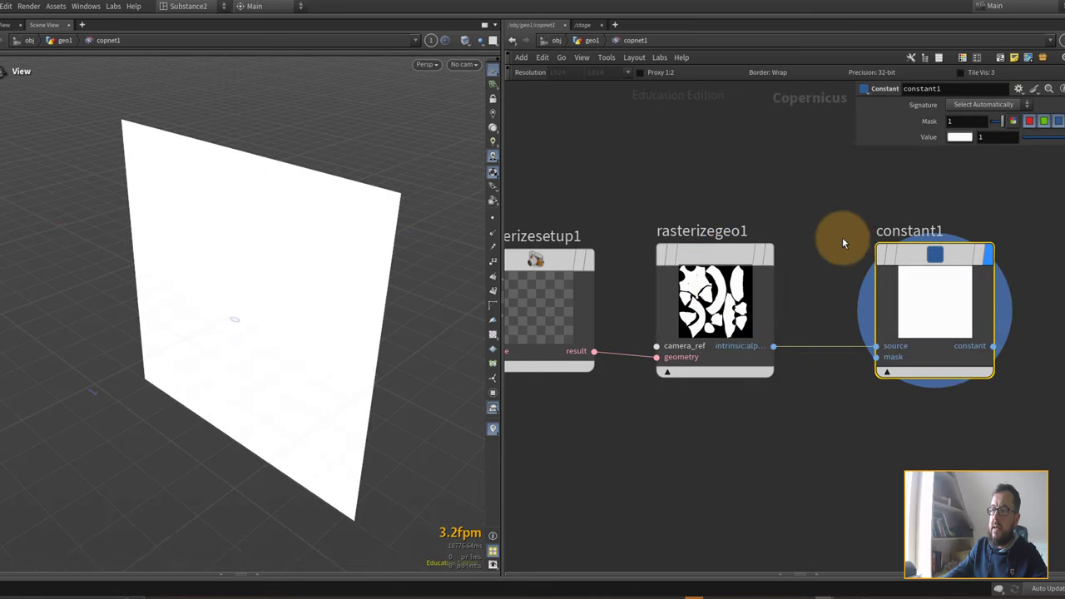
Step: Set the Constant node's signature to RGB and its color to teal (0, 0.5, 0.5)
left_click(968, 104)
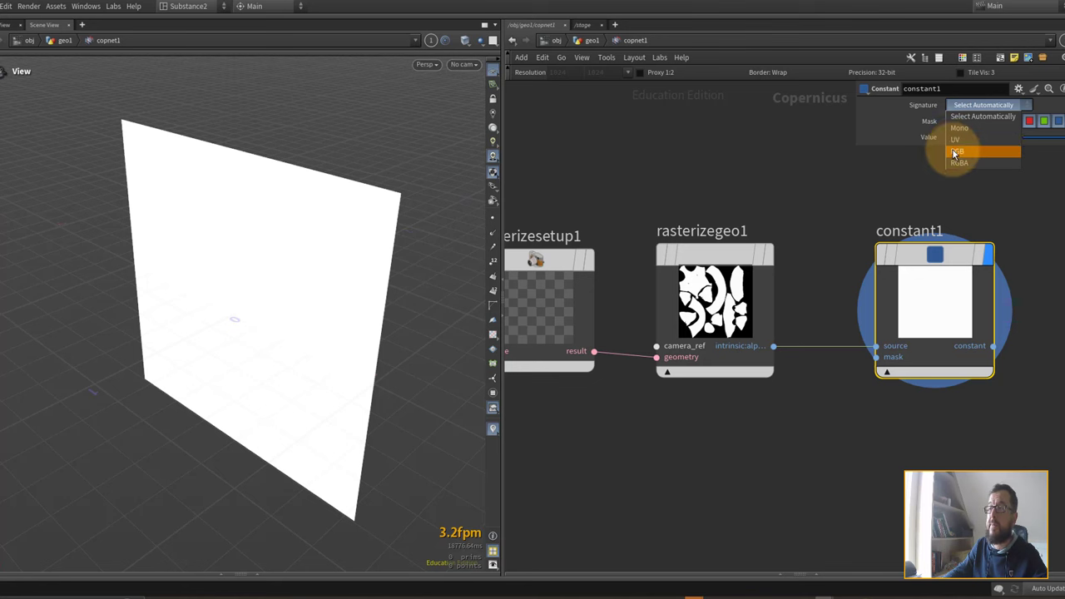
left_click(958, 151)
left_click(951, 137)
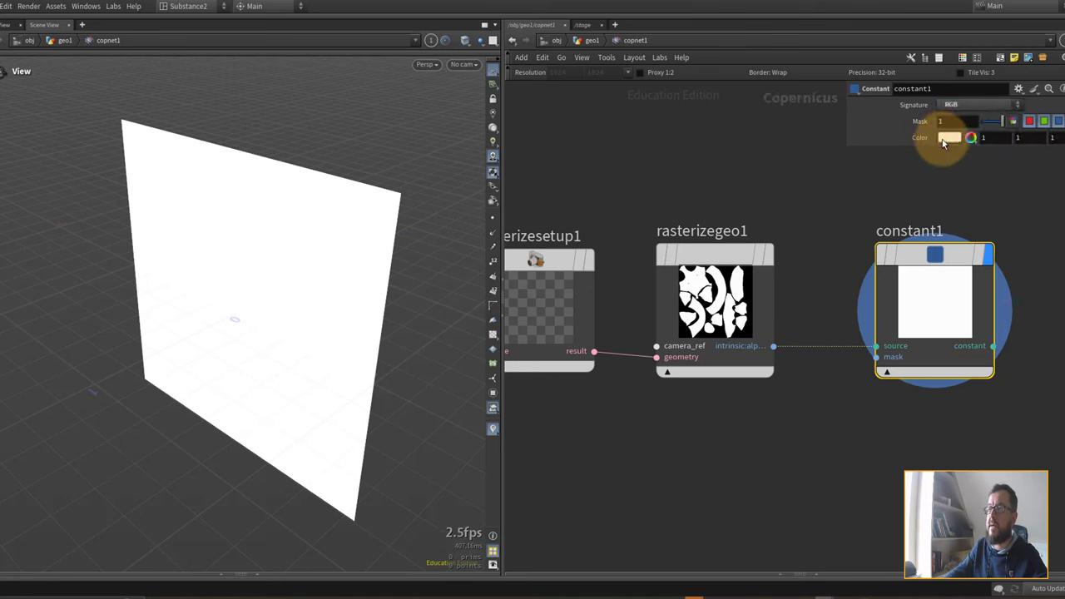
left_click(981, 67)
left_click(1054, 6)
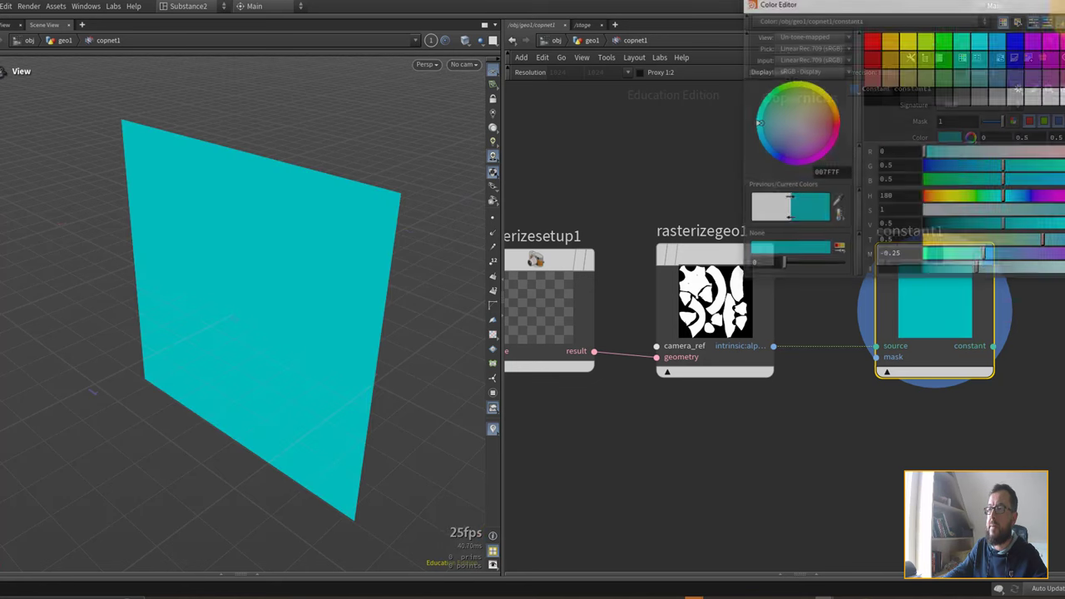
Step: Add a Null node fed by the Constant node and rename it C
middle_click_drag(929, 269, 698, 230)
key("Tab")
type("null")
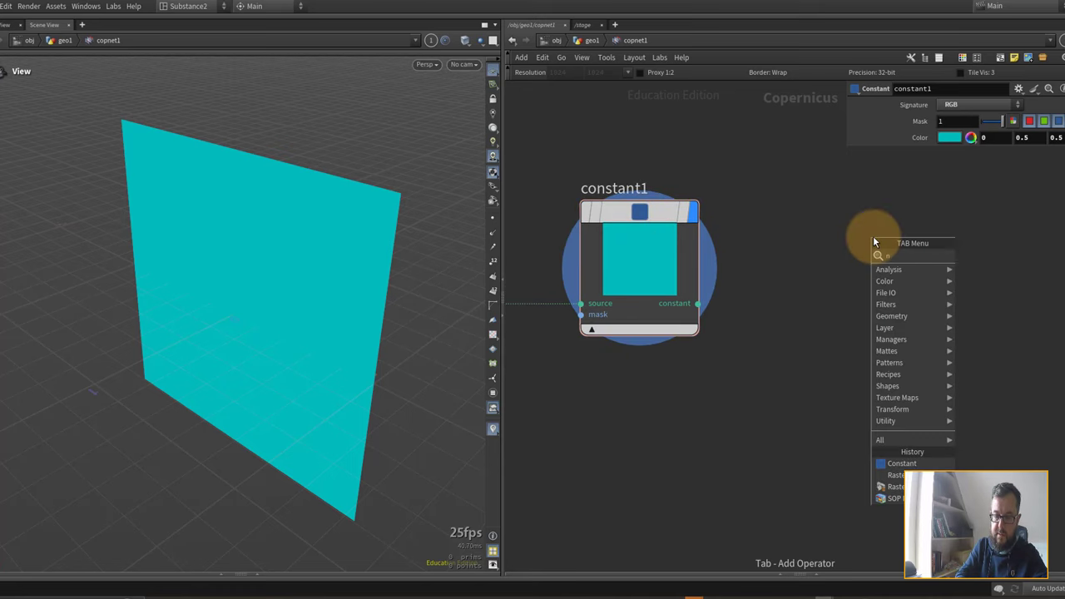
key("Return")
left_click(872, 239)
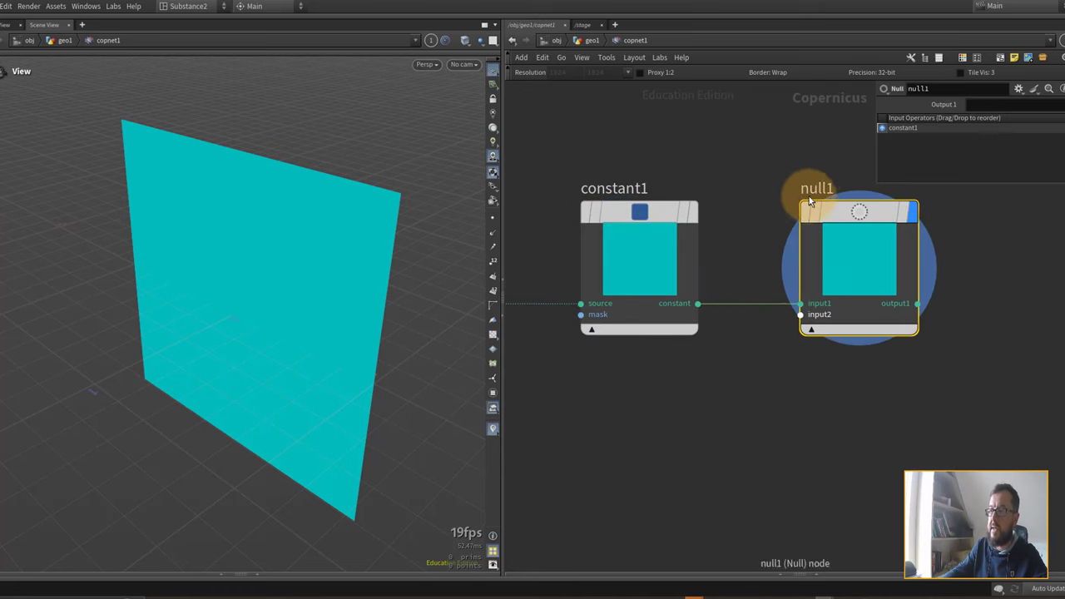
double_click(807, 189)
key("Return")
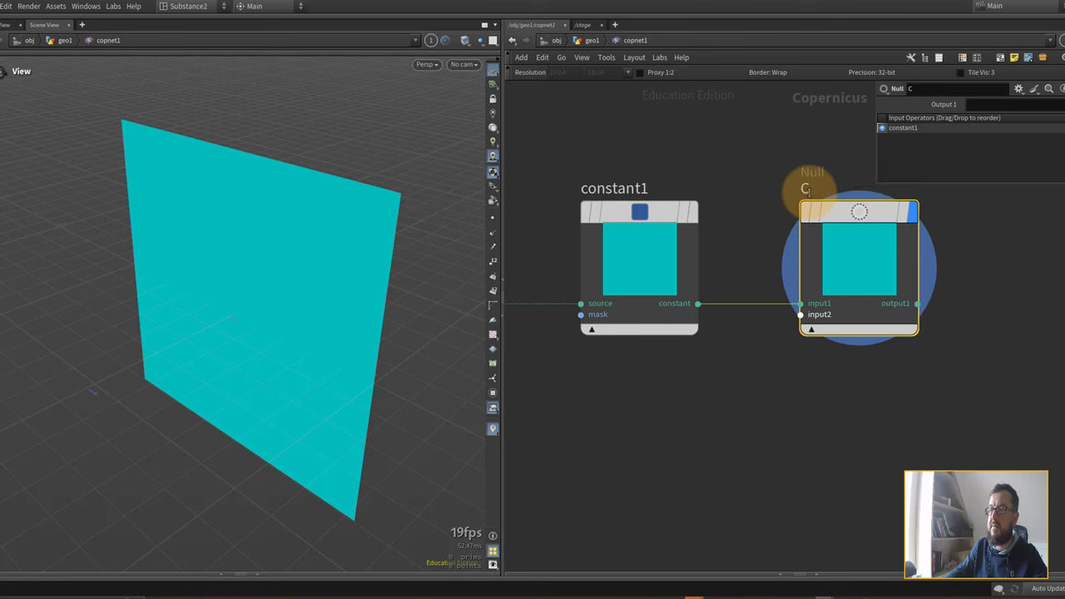
Step: Add a Preview Material node and wire the output of the C null into its basecolor input
middle_click_drag(875, 227, 751, 297)
scroll(750, 298, "down", 2)
scroll(750, 297, "down", 2)
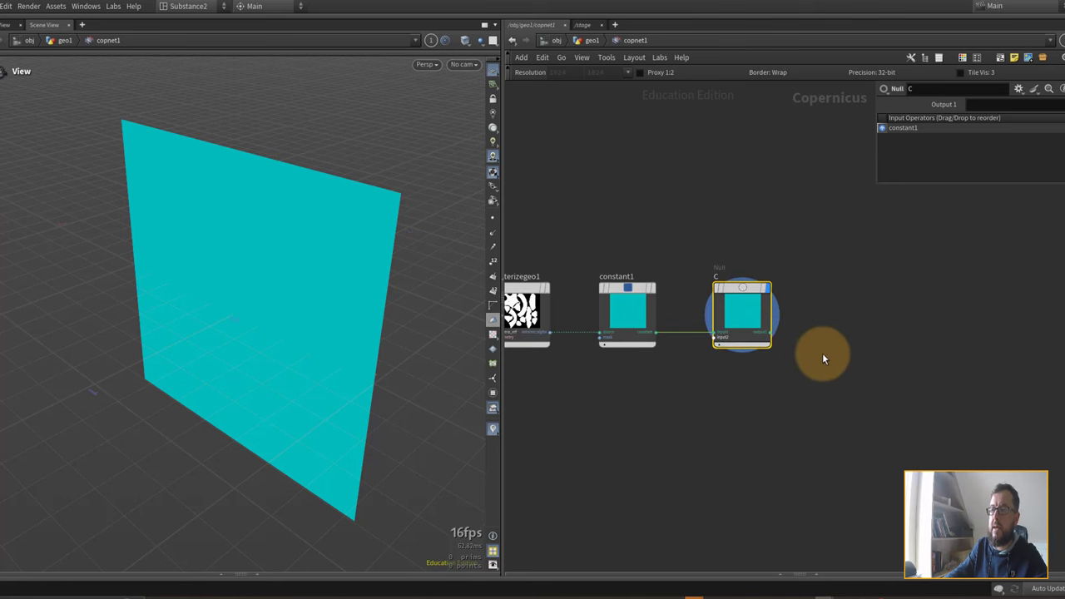
middle_click_drag(840, 338, 775, 301)
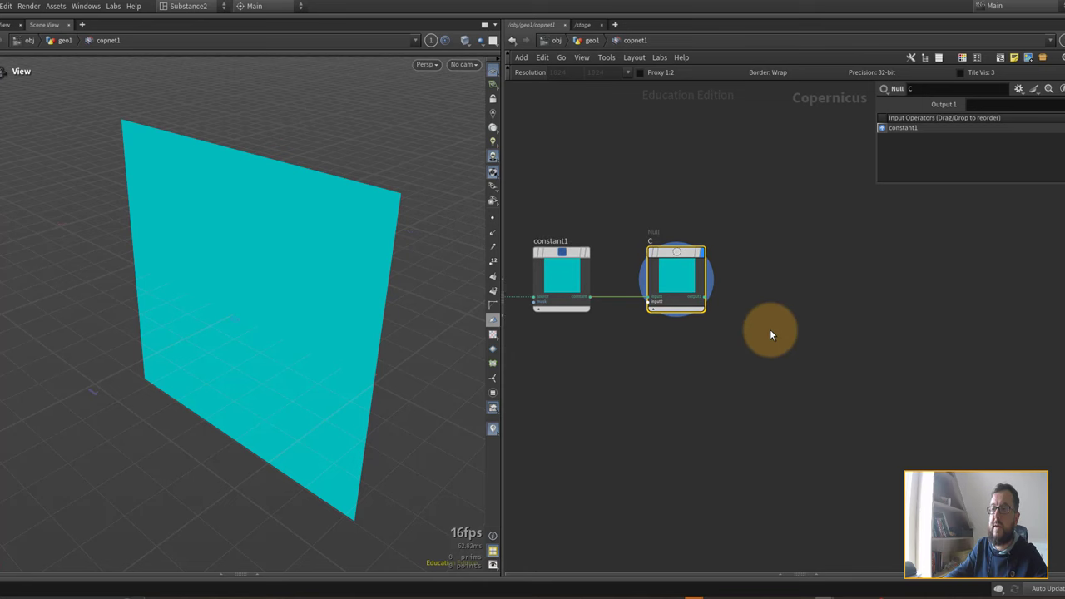
key("Tab")
type("pr")
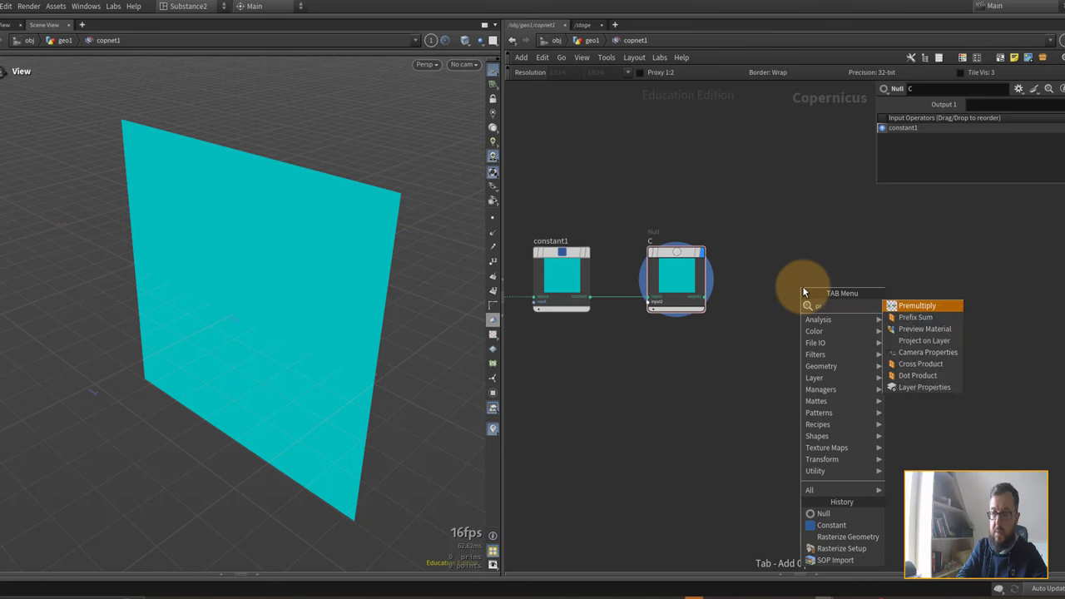
type("evi")
key("Return")
left_click(801, 287)
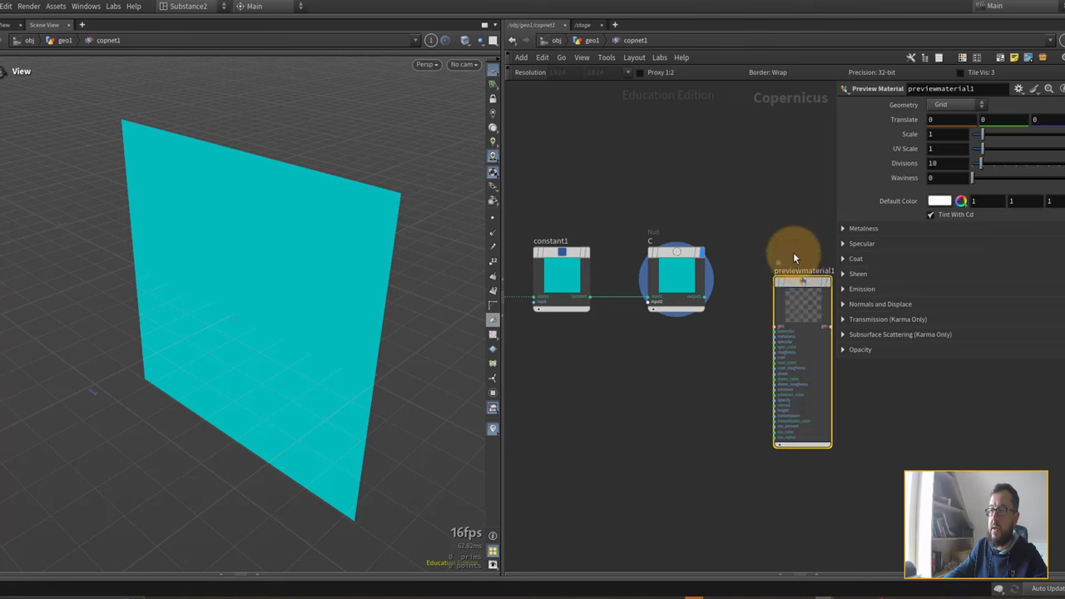
scroll(681, 395, "up", 3)
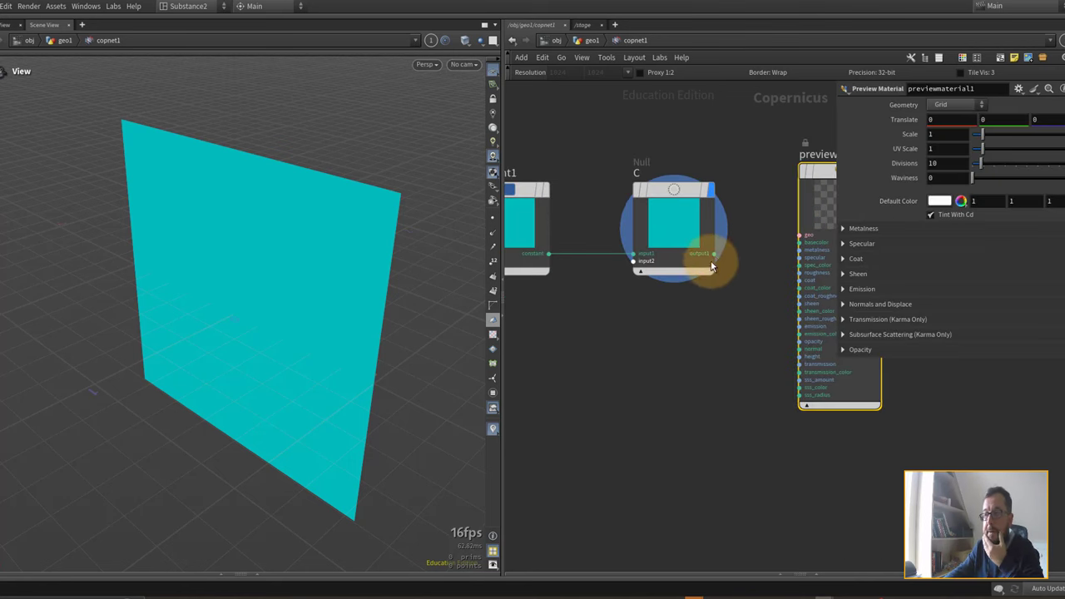
left_click_drag(711, 263, 800, 242)
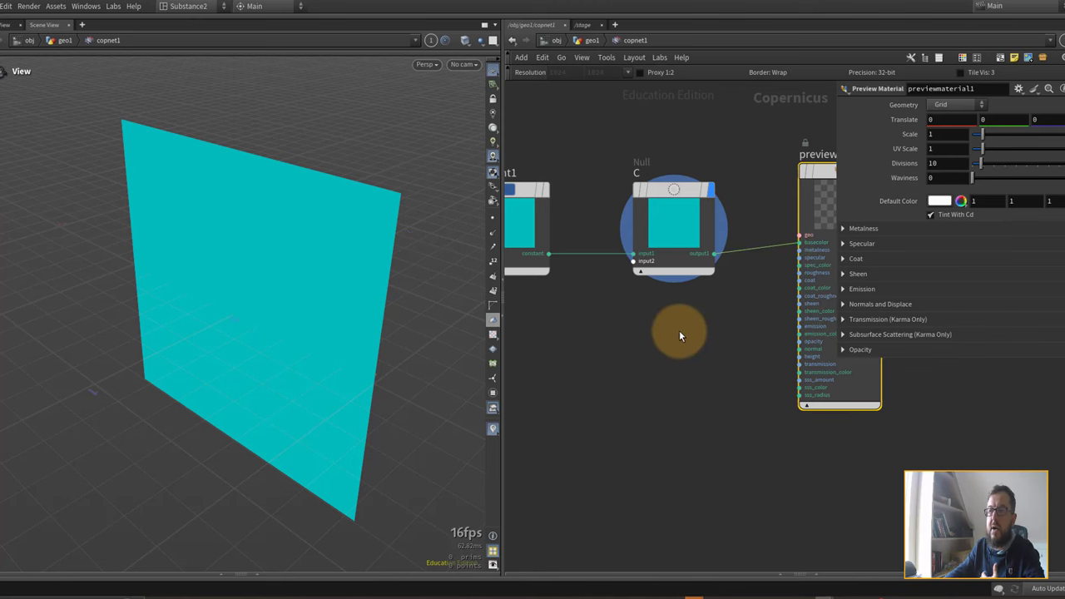
Step: Add a second SOP Import node above the C null and make it use the external SOP /obj/geo1/PIG
middle_click_drag(744, 138, 680, 214)
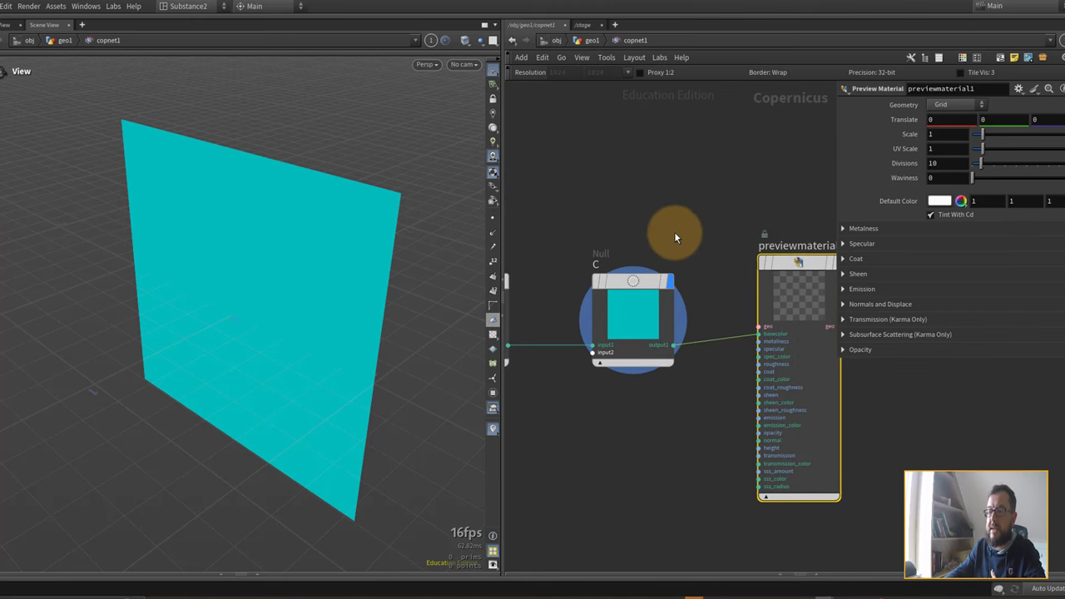
key("Tab")
type("sop")
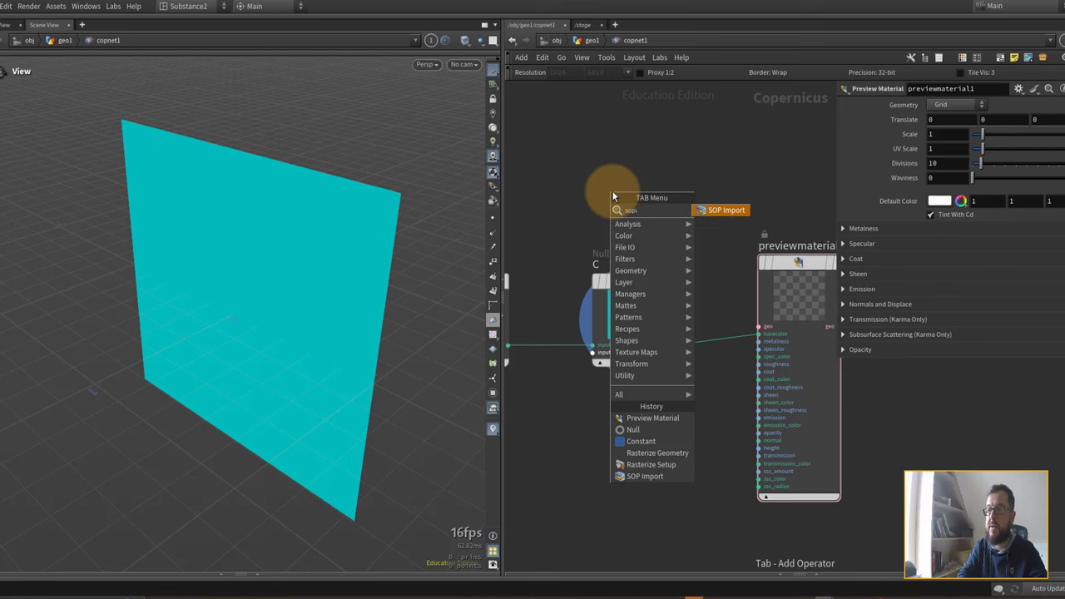
key("Return")
left_click(624, 125)
left_click(978, 100)
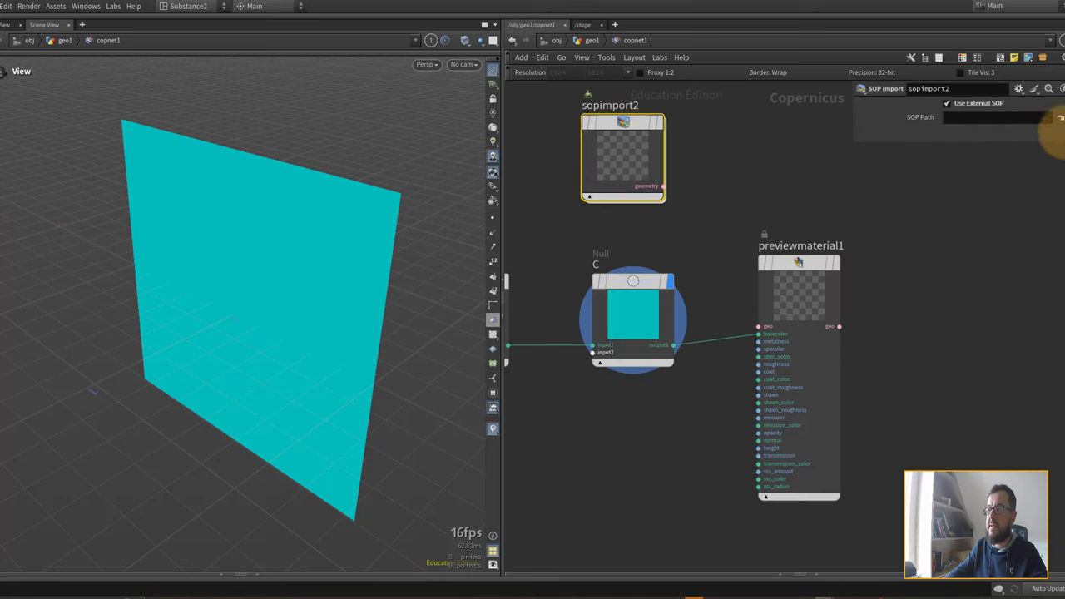
left_click(1059, 118)
left_click(998, 66)
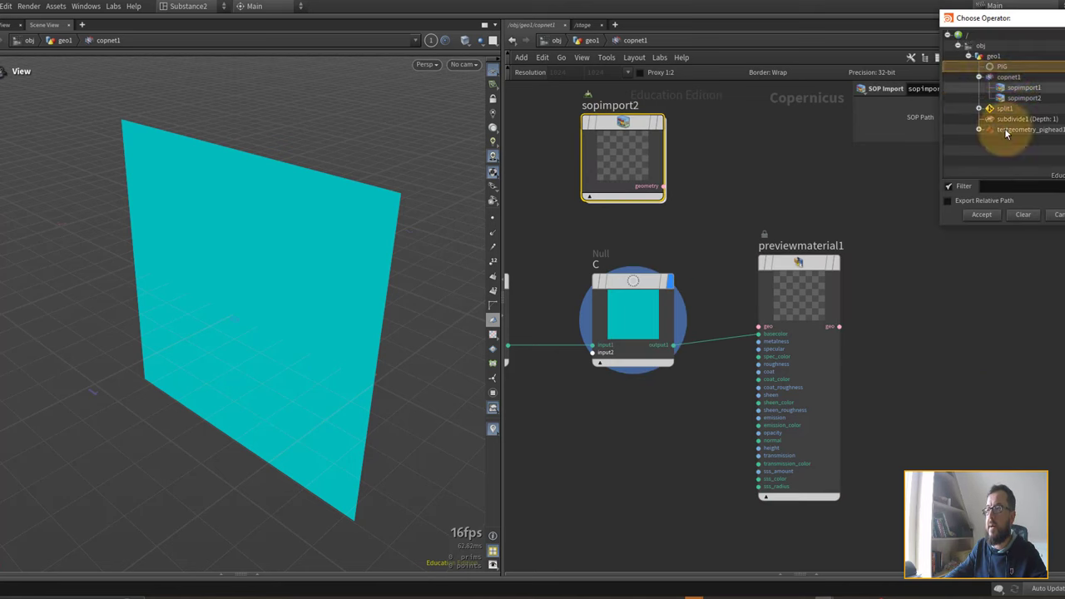
left_click(983, 217)
Step: Wire the new SOP Import's geometry into the Preview Material's geo input and display the Preview Material node
left_click_drag(663, 186, 758, 326)
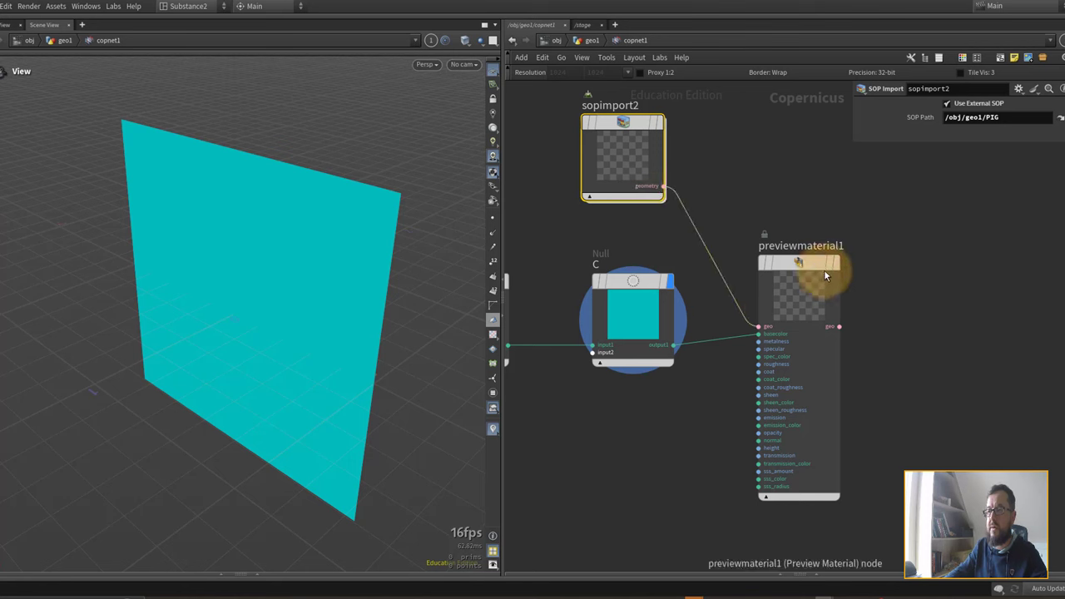
left_click(836, 264)
left_click(811, 265)
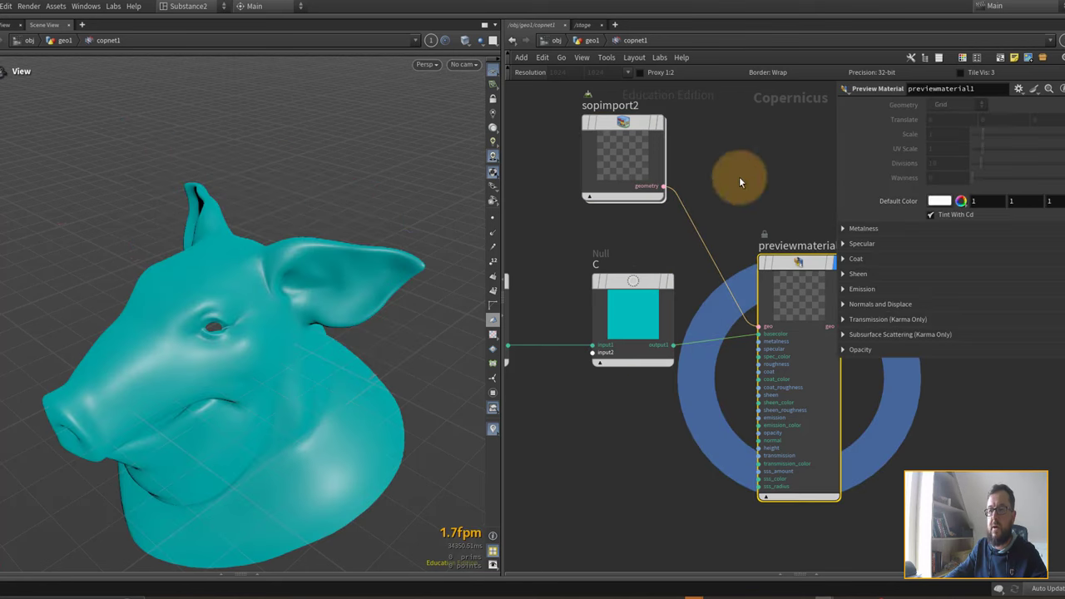
middle_click_drag(739, 258, 695, 239)
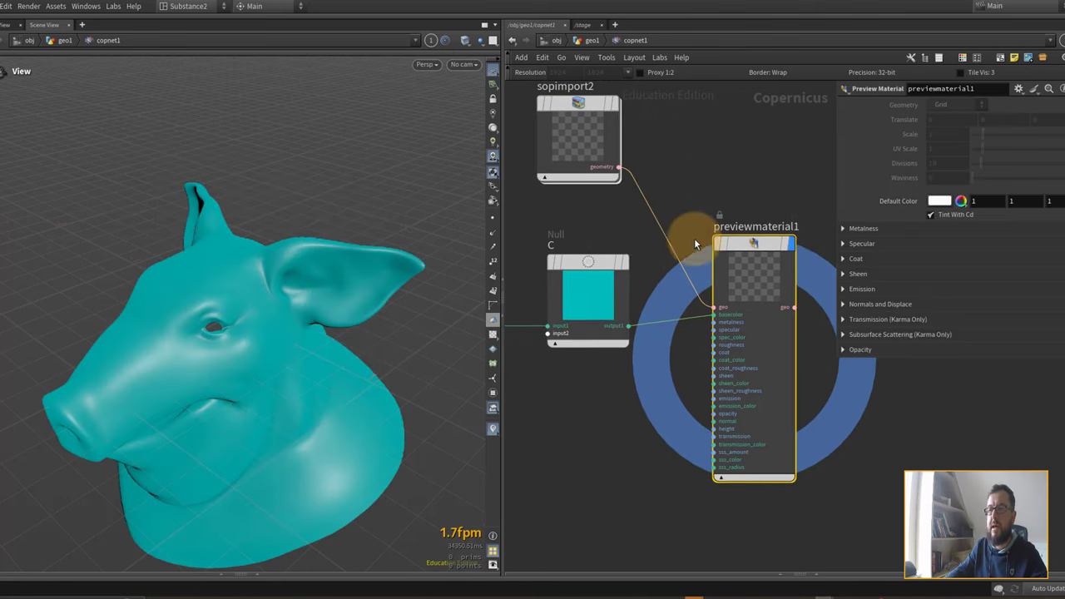
Step: Try a COP Preview Material node below the PIG null in geo1, delete it and return to copnet1
left_click(595, 42)
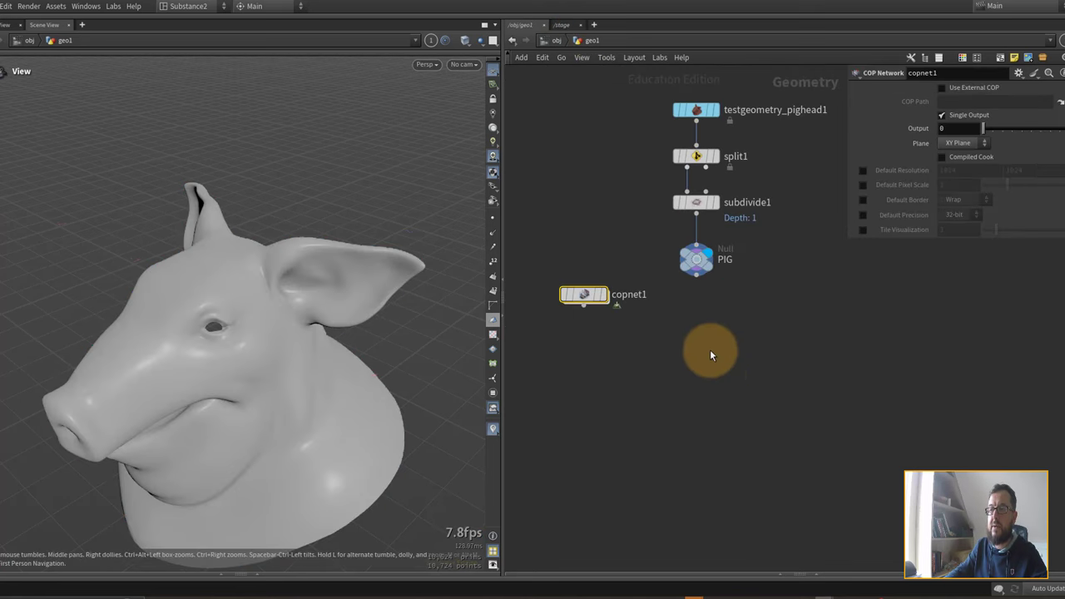
key("Tab")
type("prev")
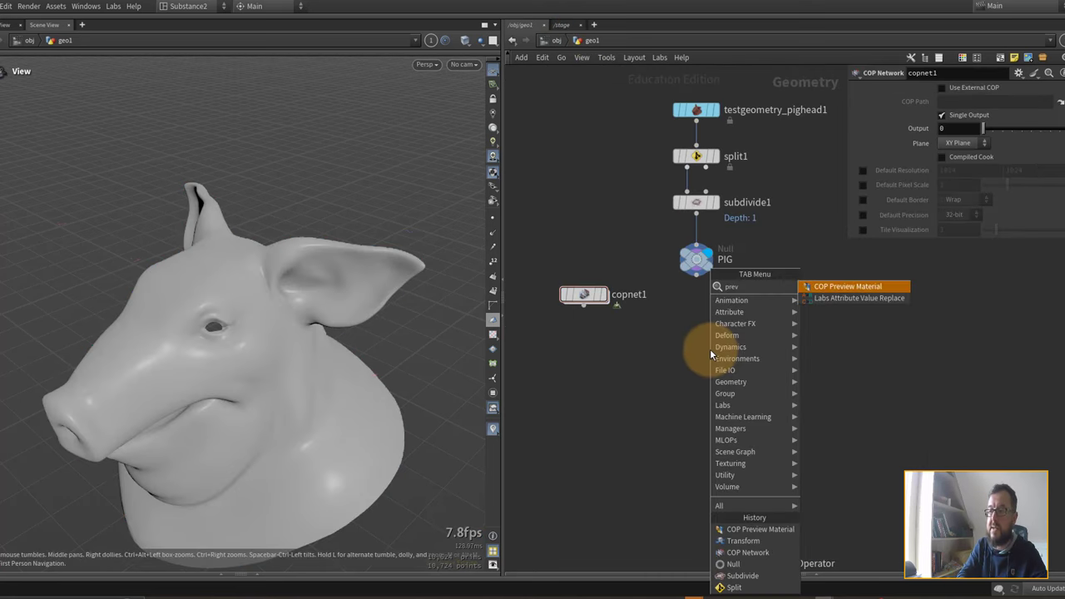
key("Return")
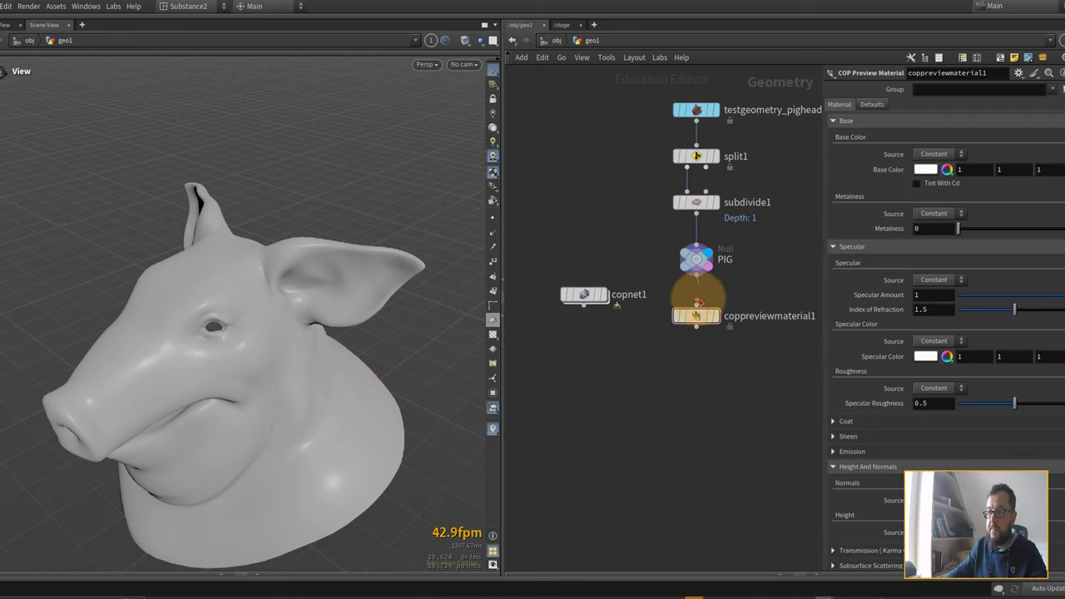
left_click(695, 314)
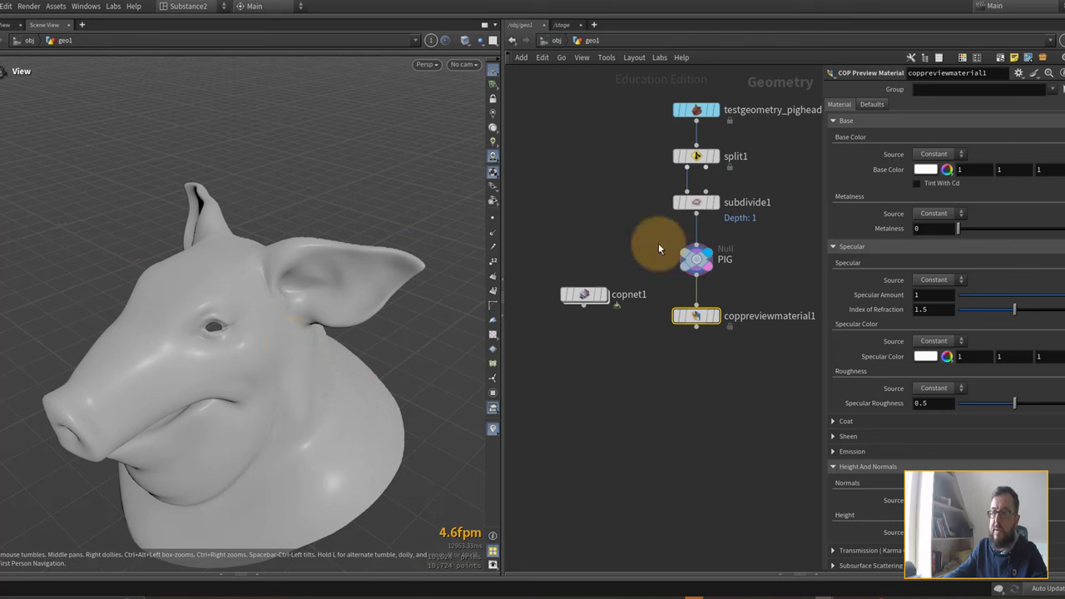
mouse_move(712, 317)
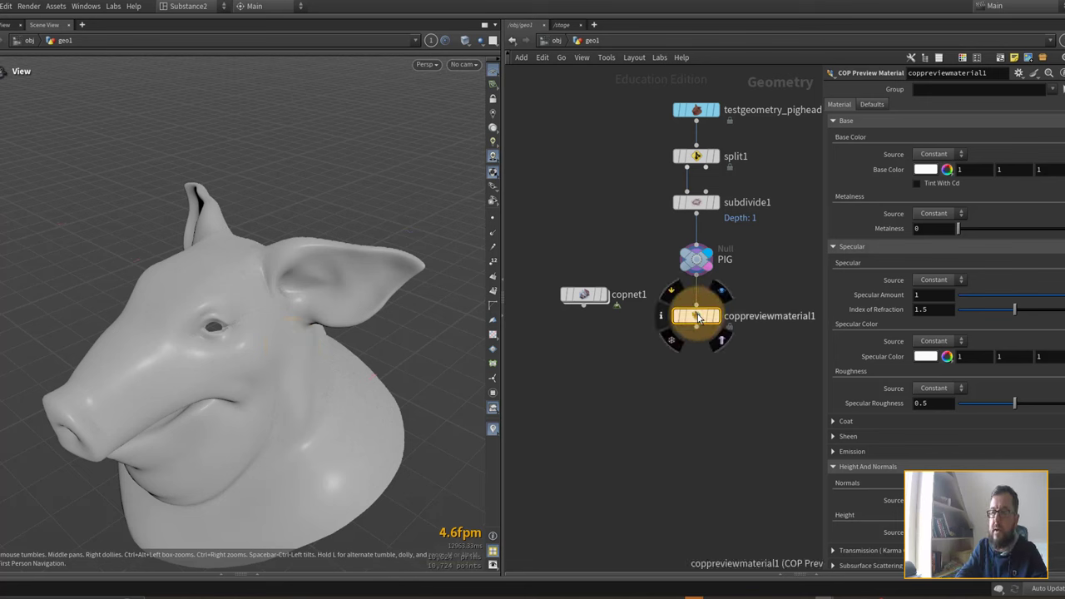
key("Delete")
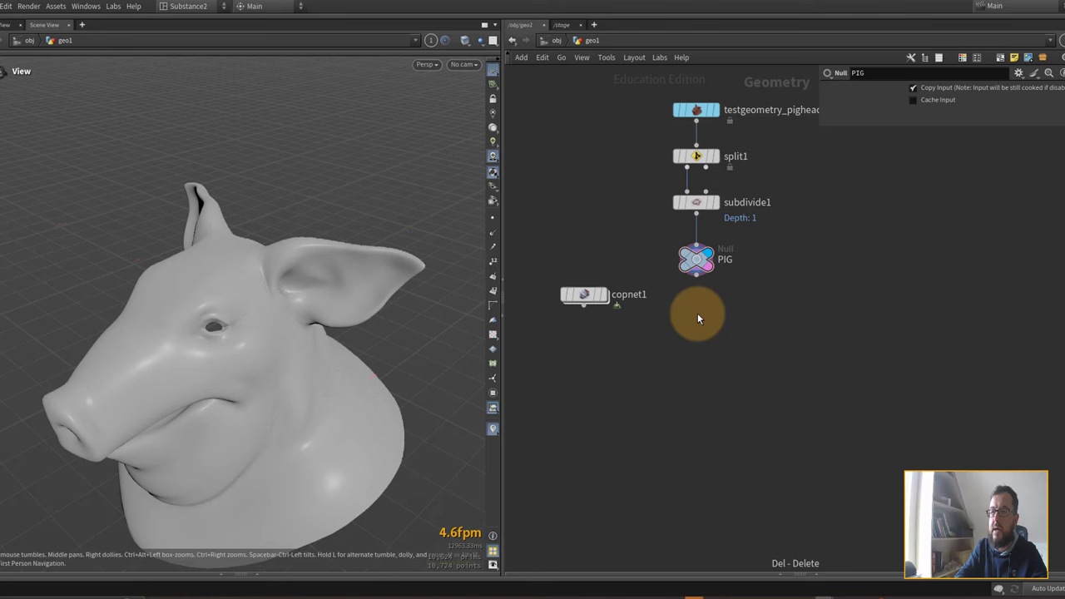
double_click(586, 296)
middle_click_drag(610, 395, 965, 393)
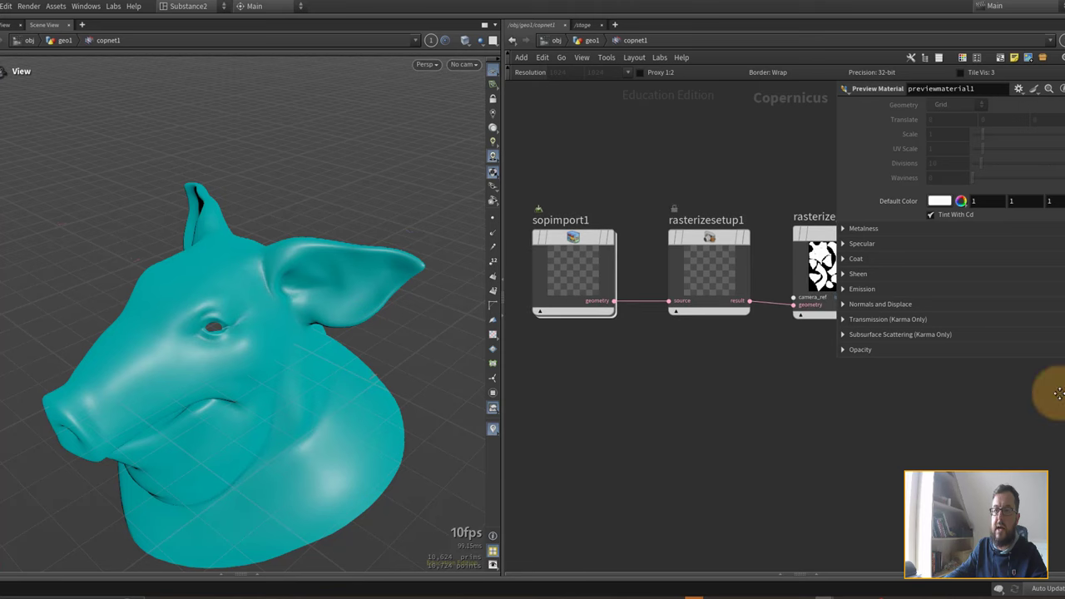
Step: Add a Texture Mask Paint node in the geo1 network and feed it from the PIG null
key("u")
key("Tab")
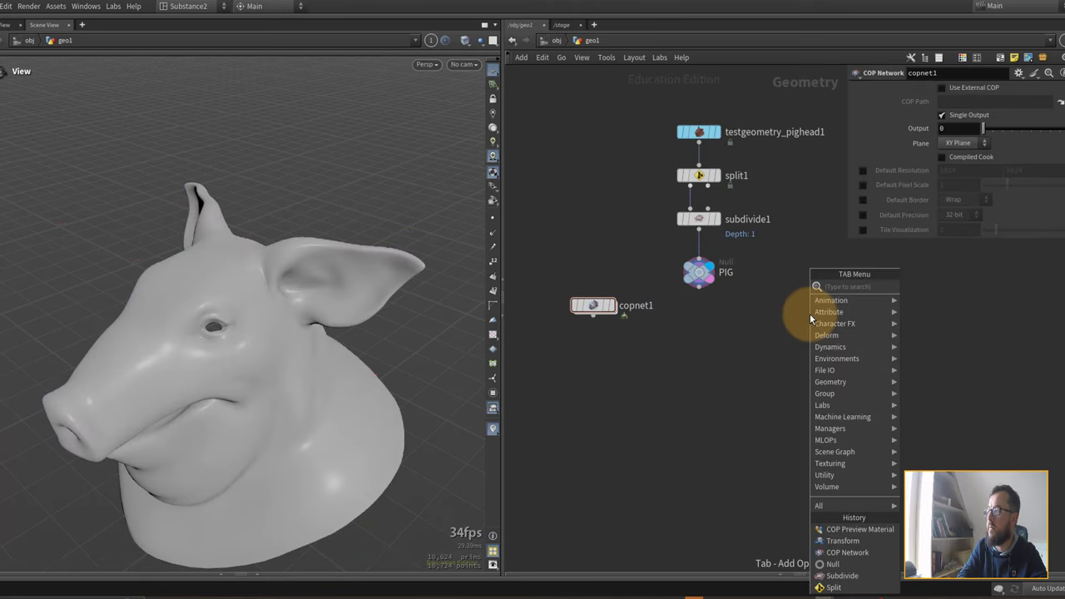
type("texture")
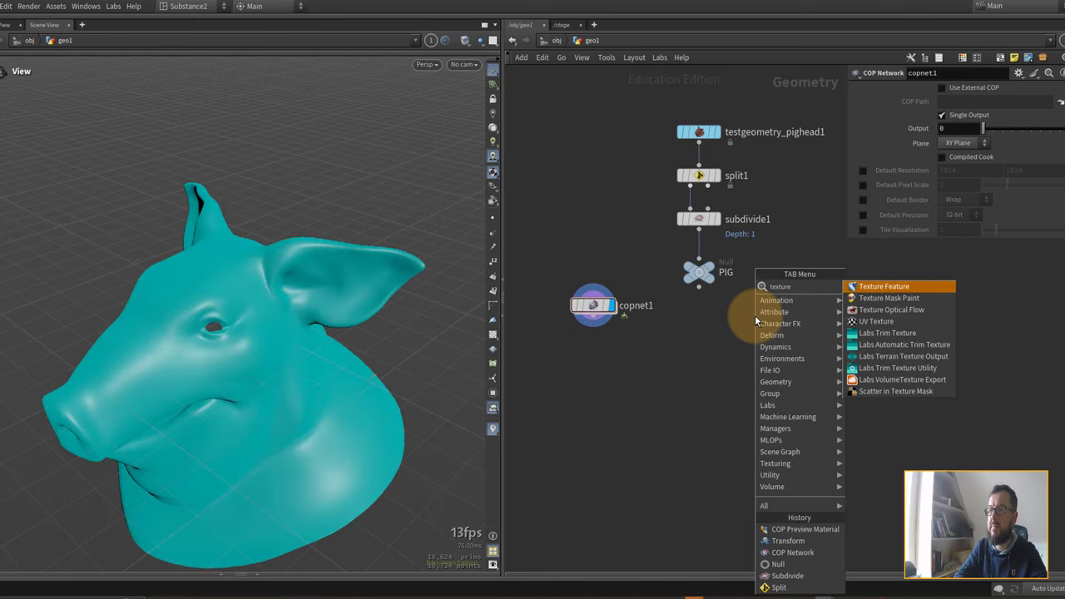
key("Down")
key("Return")
left_click_drag(699, 285, 746, 303)
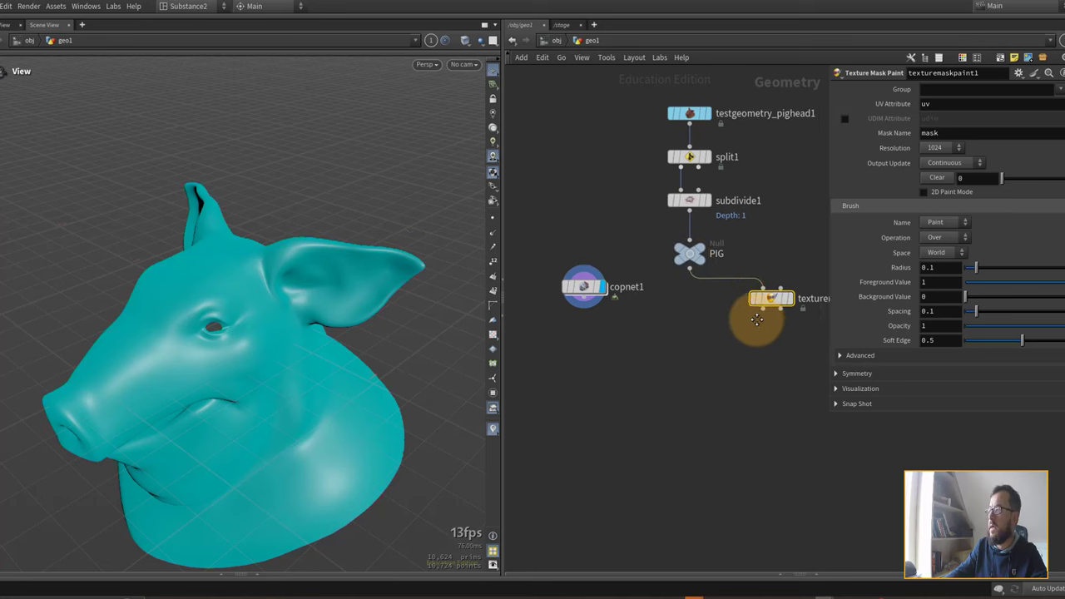
Step: Add a Null node fed by the Texture Mask Paint node's first output and rename it OUT_BRUSH
key("Tab")
type("null")
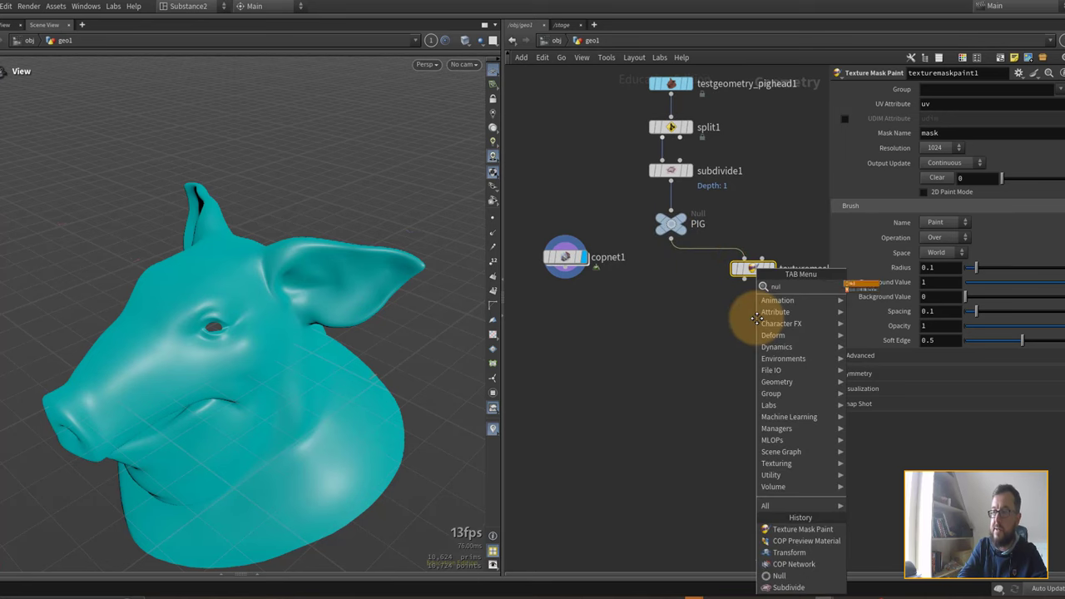
key("Return")
key("Return")
left_click_drag(757, 318, 745, 326)
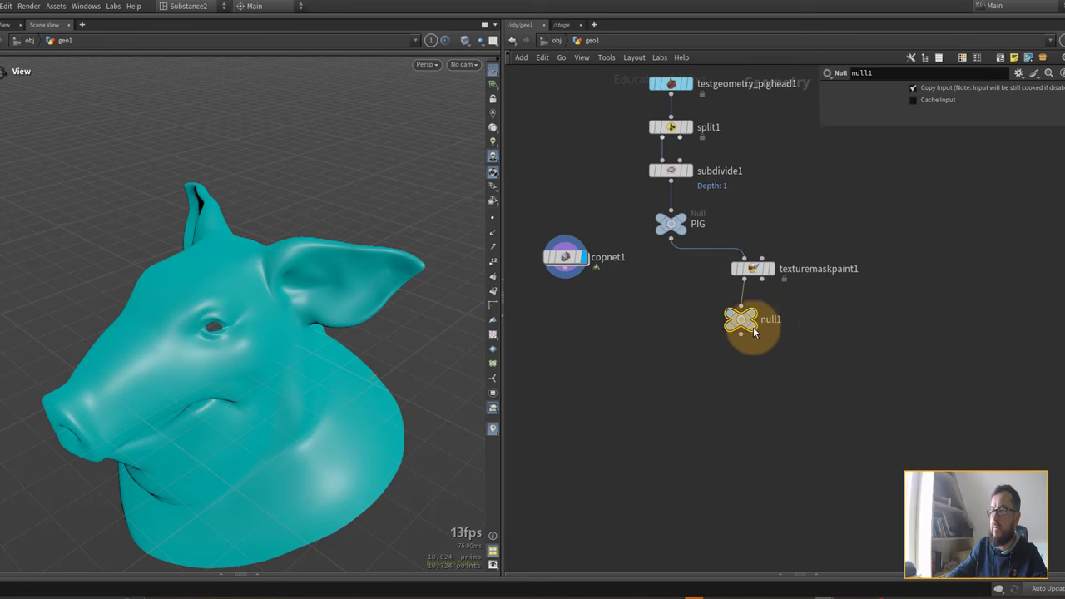
double_click(770, 319)
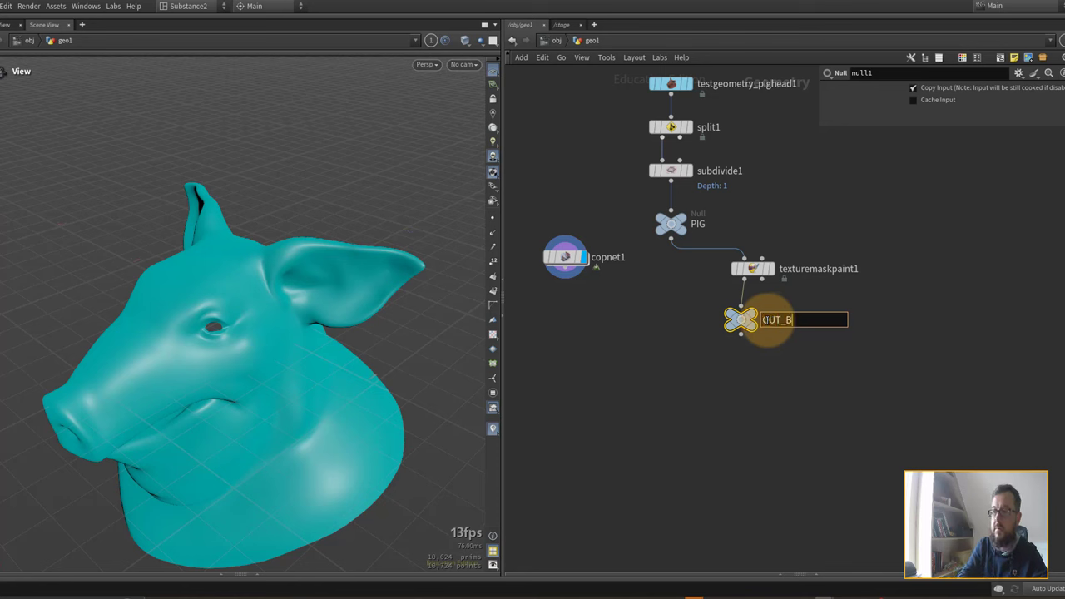
type("OUT_BRUSH")
key("Return")
Step: Display the Texture Mask Paint node and paint a curved mask stroke across the pig's cheek and neck
left_click(743, 267)
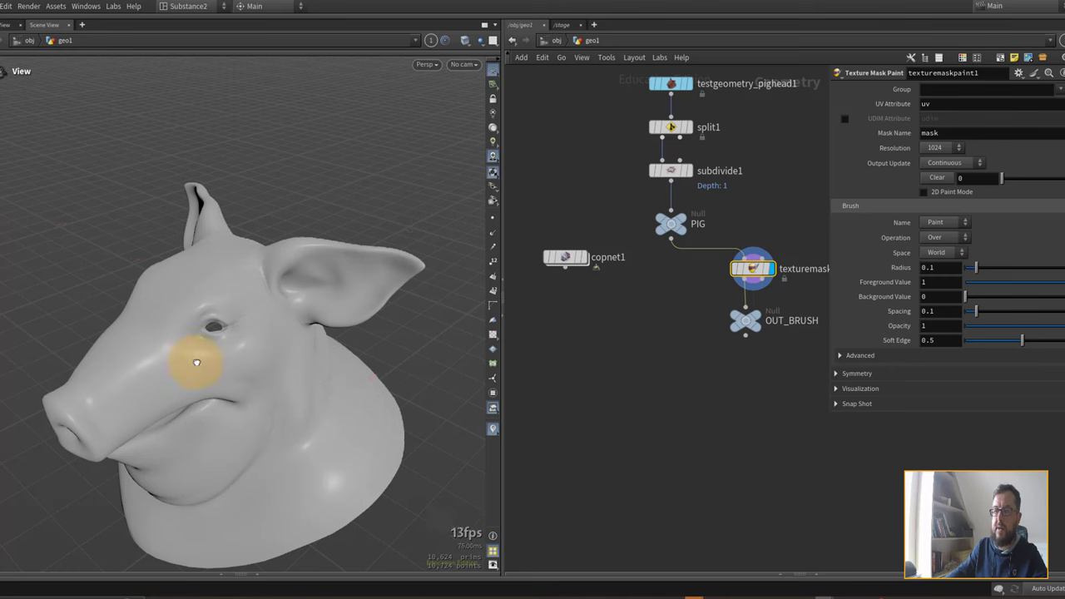
left_click_drag(196, 360, 202, 352, "alt")
key("Return")
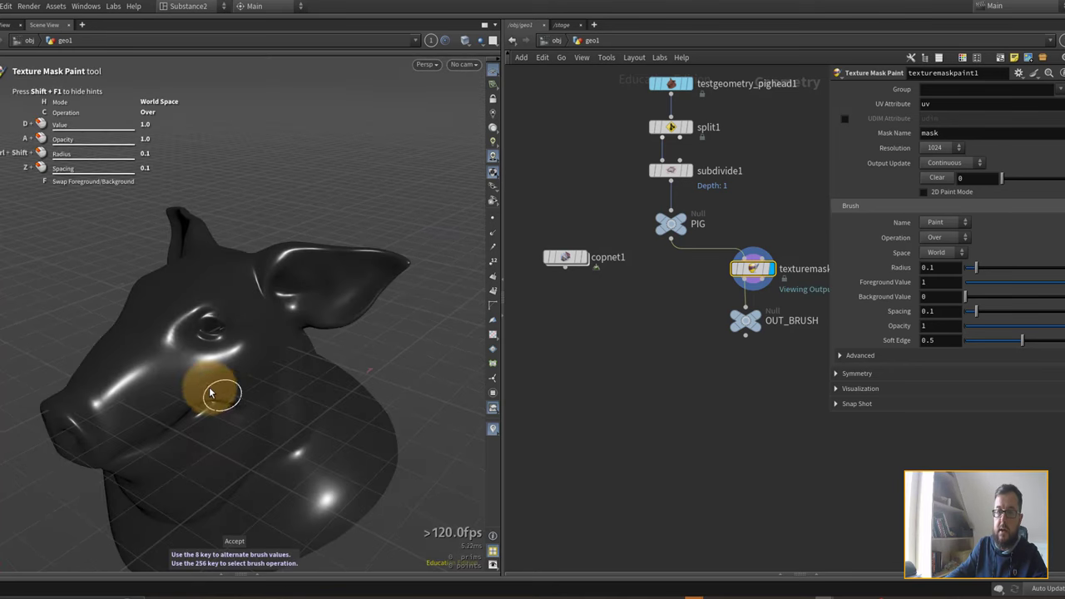
left_click_drag(209, 390, 259, 492)
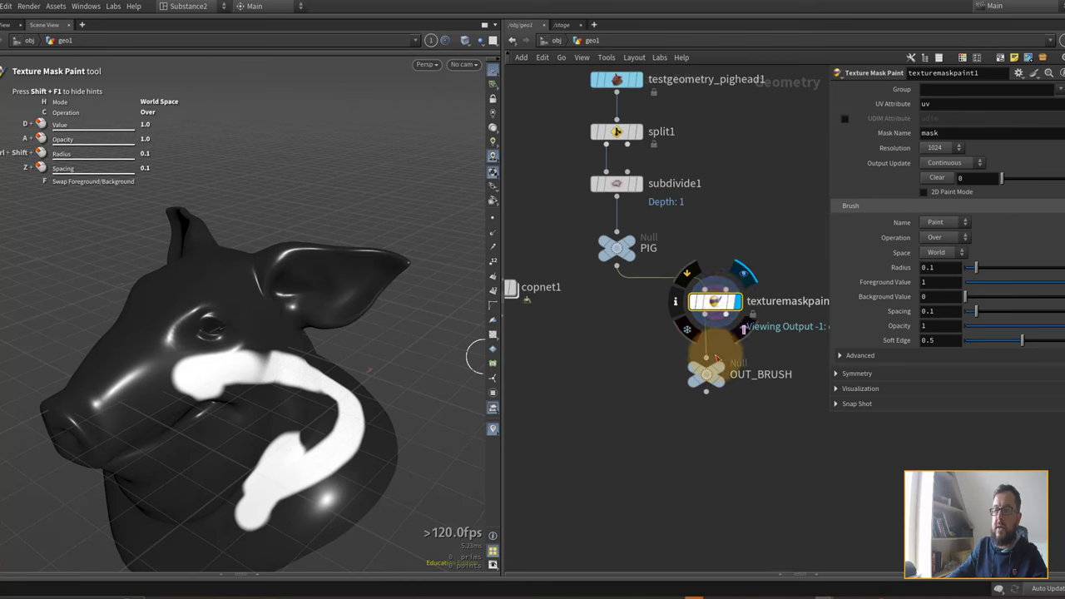
Step: Rewire OUT_BRUSH to the Mask Volumes output of texturemaskpaint1 and align the null beneath that output
scroll(706, 348, "up", 3)
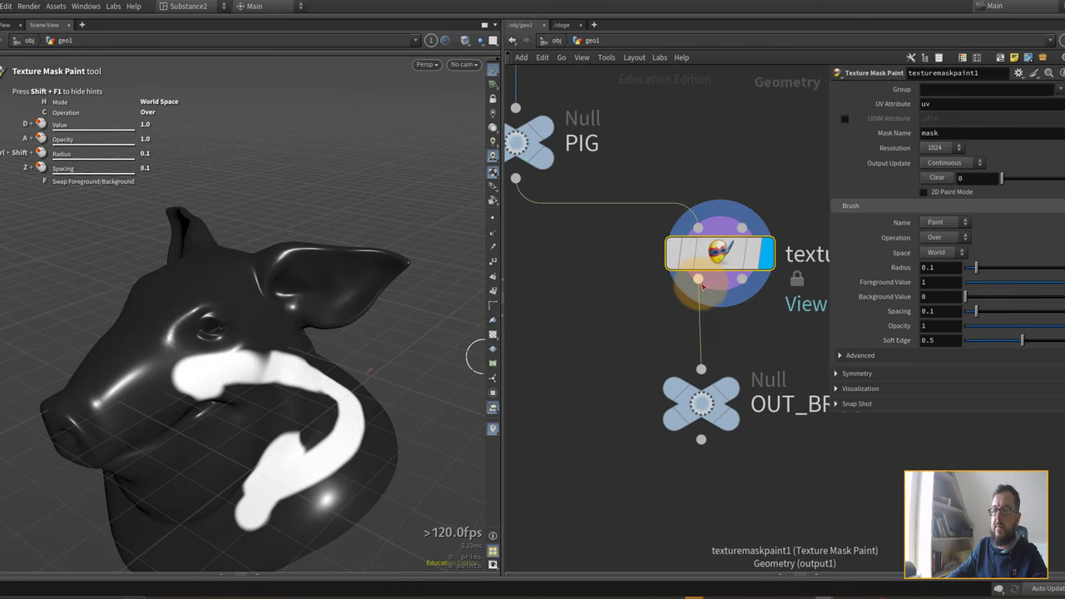
middle_click_drag(673, 341, 626, 326)
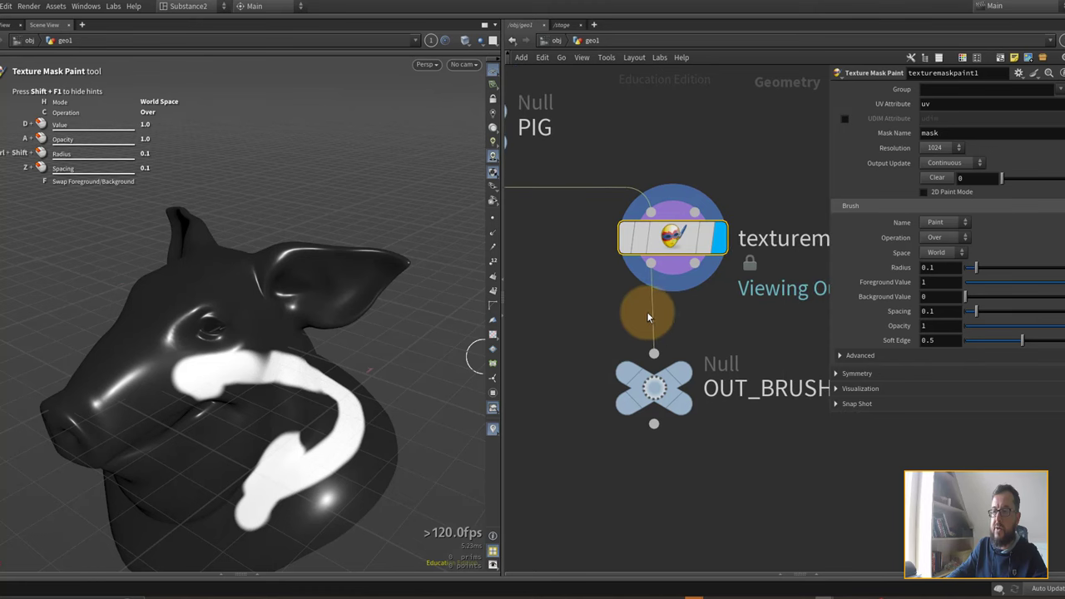
mouse_move(649, 314)
left_mouse_down()
mouse_move(741, 287)
mouse_move(719, 278)
left_mouse_up()
middle_click_drag(725, 278, 660, 283)
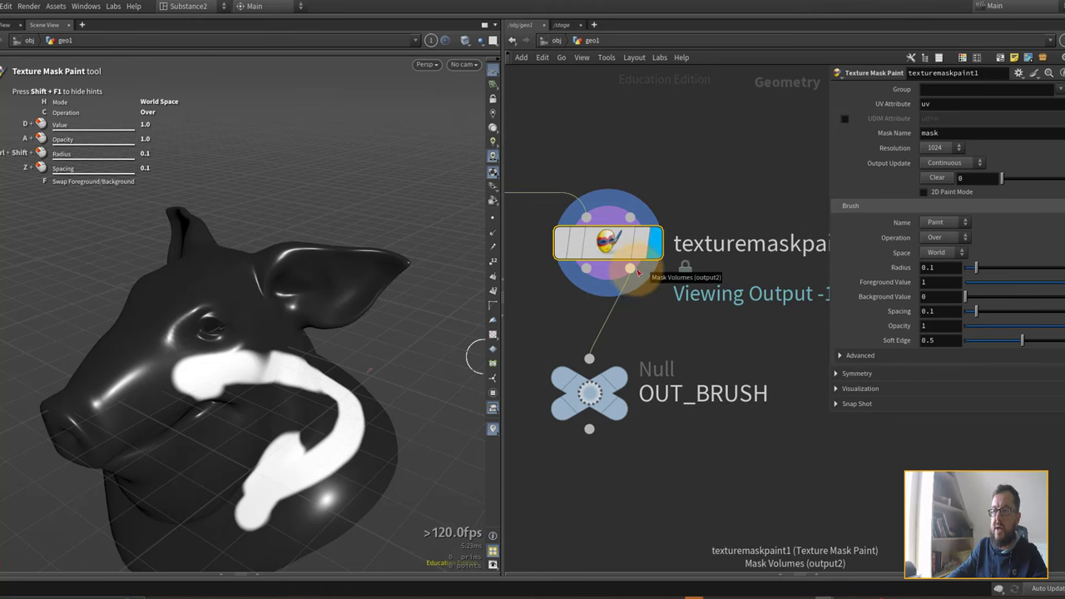
left_click_drag(588, 392, 634, 392)
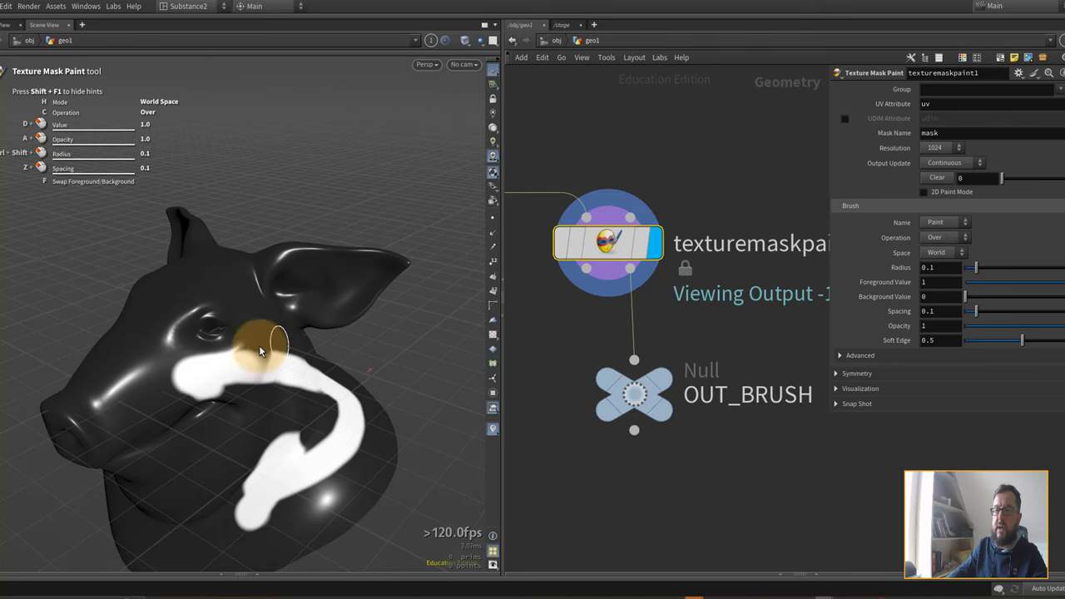
left_click(196, 380)
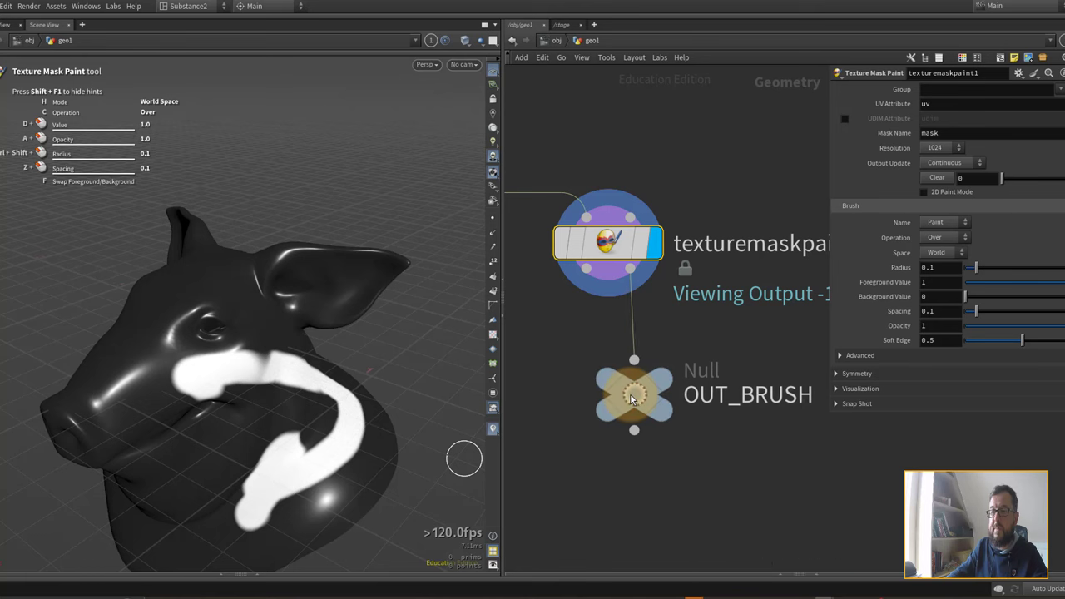
left_click_drag(634, 395, 630, 395)
Step: Go inside the copnet1 network
middle_click_drag(636, 345, 723, 418)
scroll(688, 389, "down", 3)
middle_click_drag(658, 389, 767, 390)
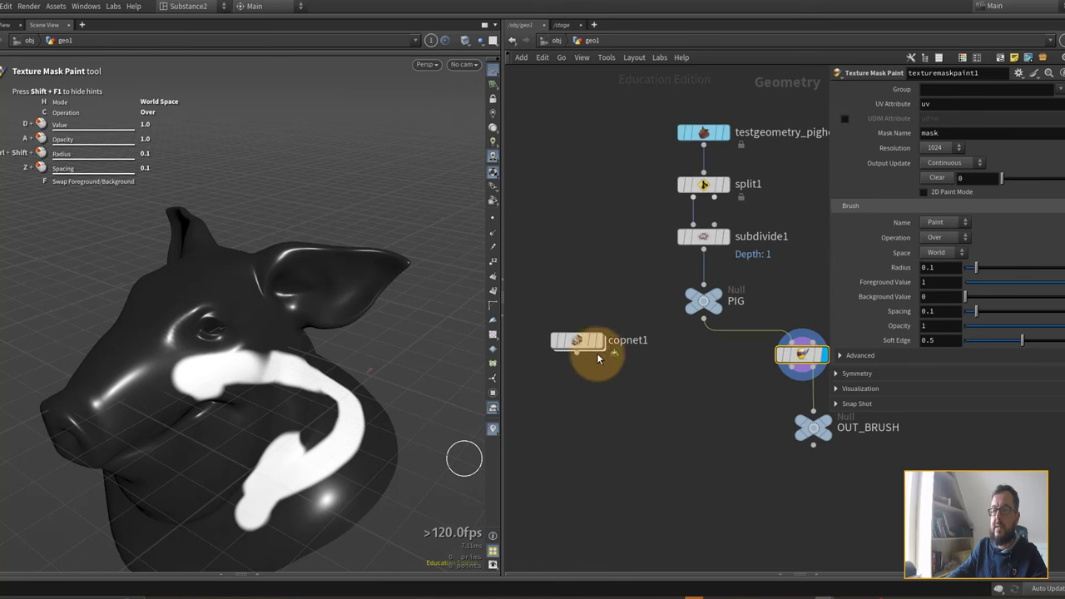
left_click(579, 344)
double_click(580, 343)
Step: Add a SOP Import node below sopimport1 and point its external SOP path to /obj/geo1/OUT_BRUSH
middle_click_drag(637, 442, 994, 391)
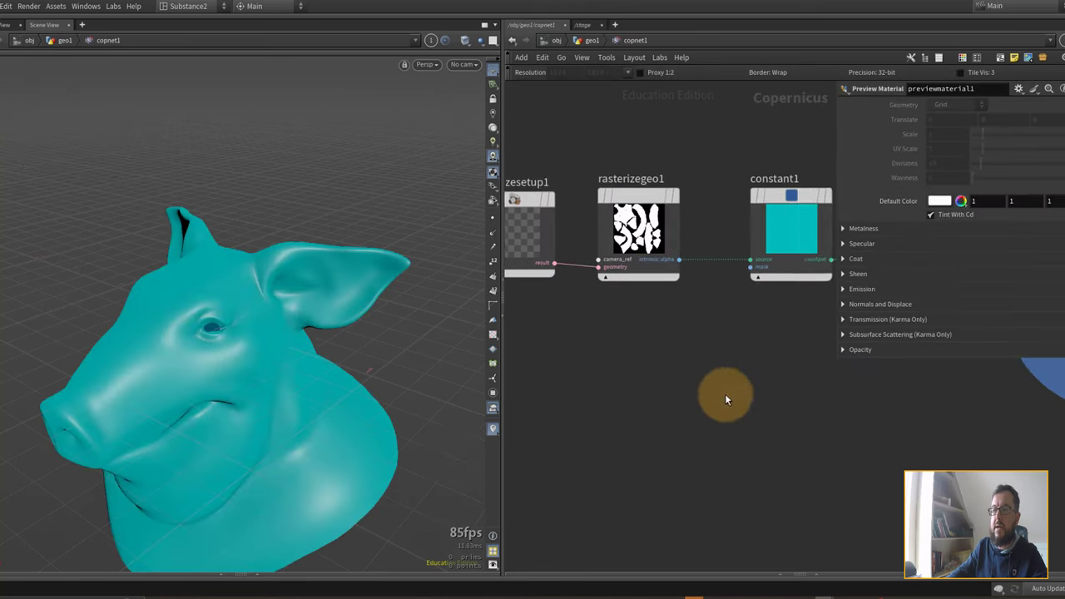
middle_click_drag(724, 393, 950, 398)
scroll(638, 393, "down", 3)
middle_click_drag(692, 405, 656, 346)
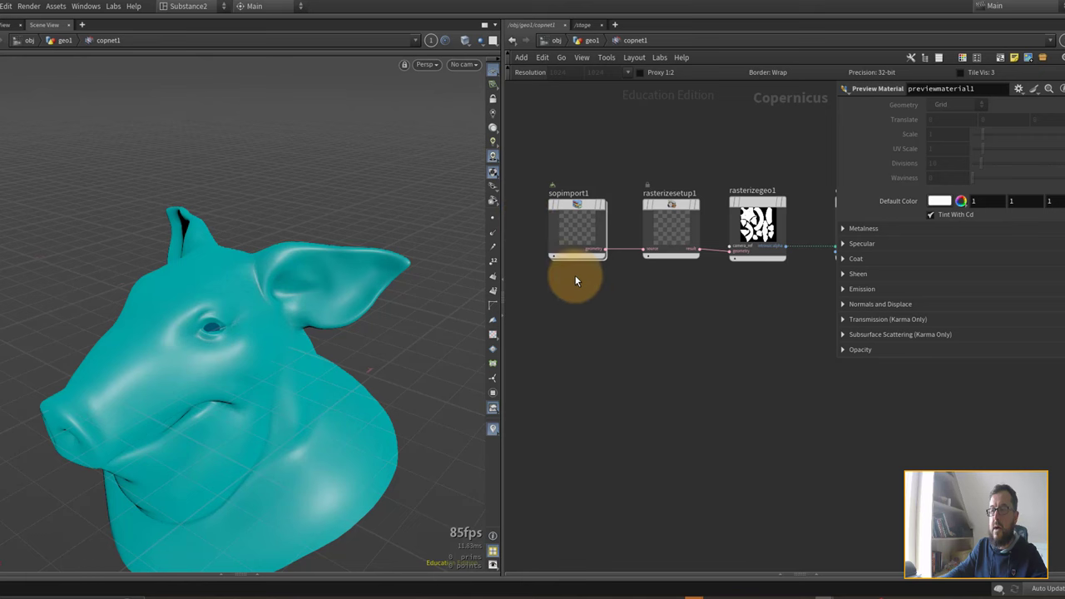
key("Tab")
type("sopim")
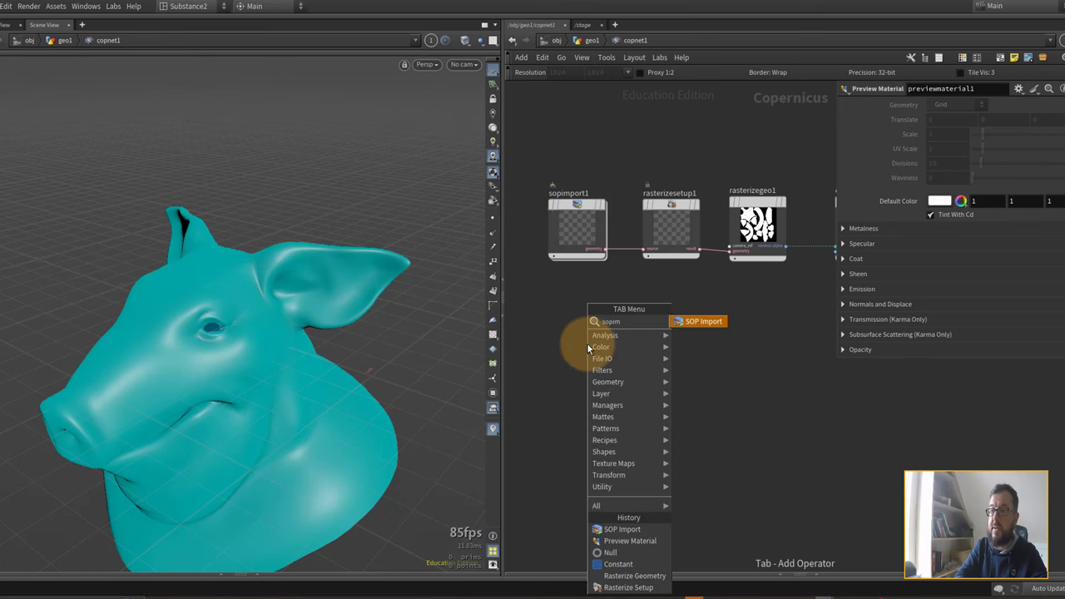
key("Return")
left_click(587, 343)
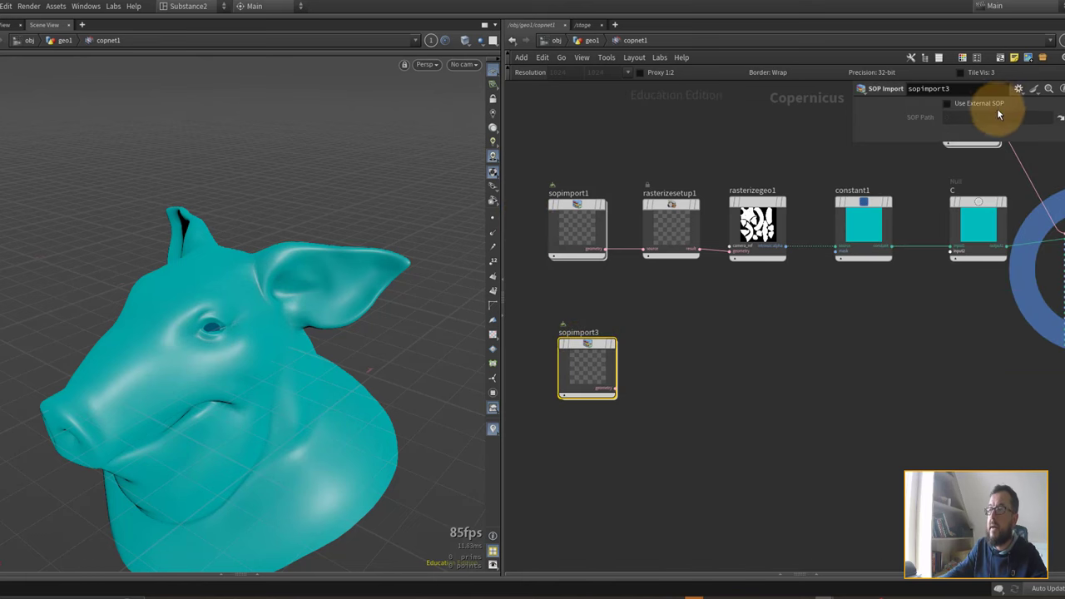
left_click(1060, 117)
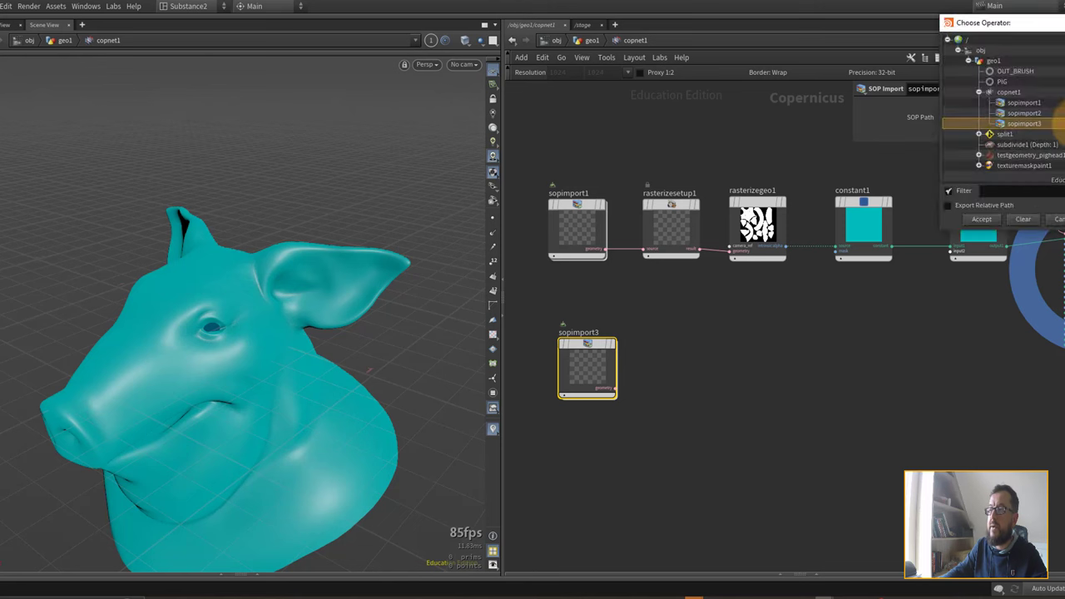
left_click(1015, 72)
left_click(981, 219)
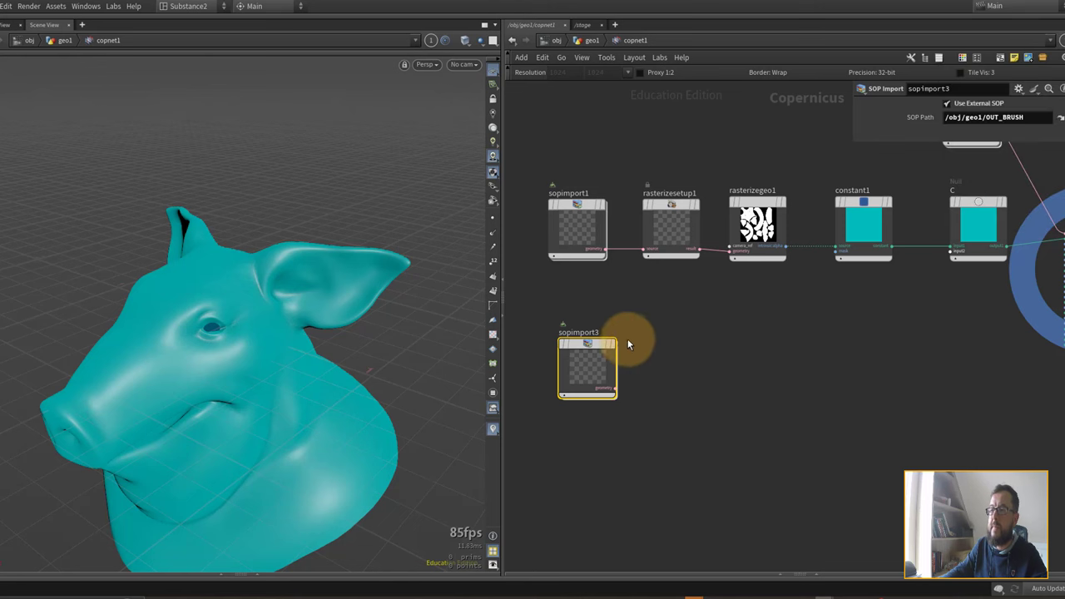
Step: Add a Rasterize Setup node after the new SOP Import and set its space to UVs
key("Tab")
type("raste")
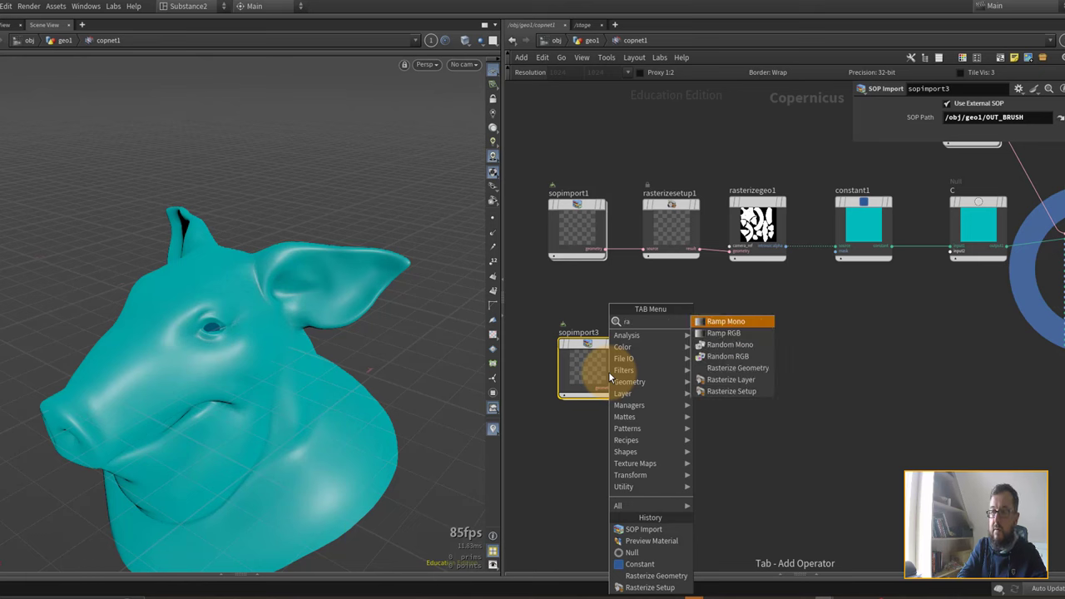
key("Down")
key("Down")
key("Return")
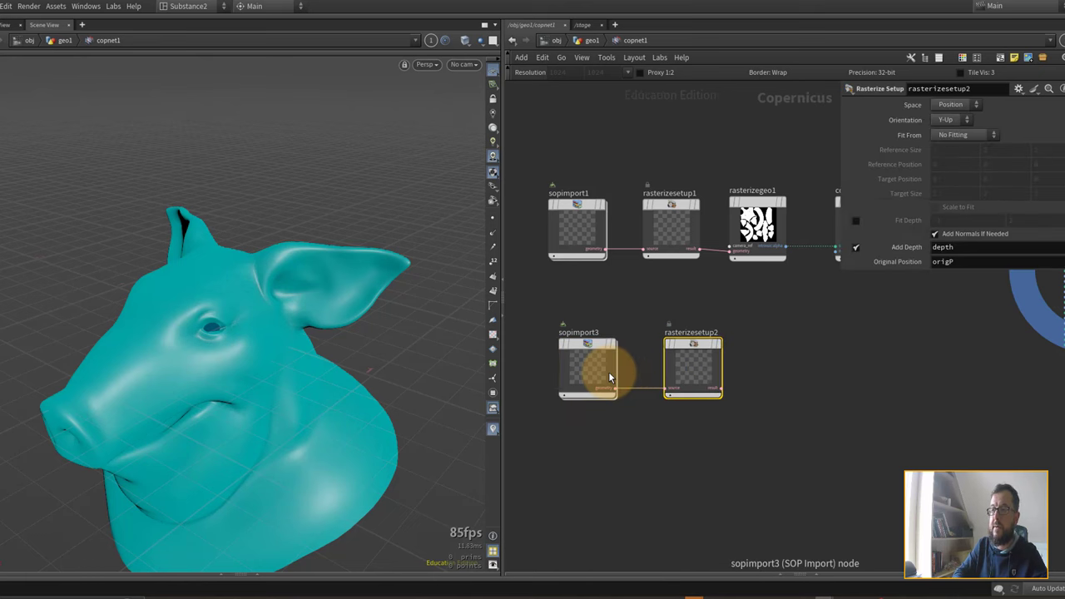
left_click(956, 105)
left_click(960, 129)
left_click_drag(701, 369, 690, 367)
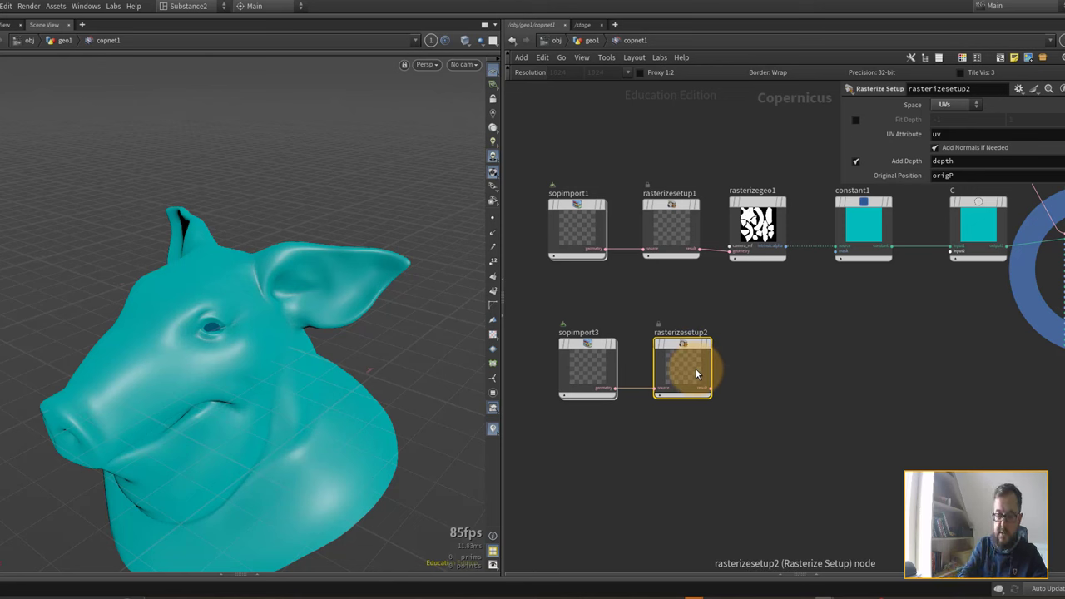
Step: Add a Geometry to Layer node after the new Rasterize Setup and display it
key("Tab")
type("geo to")
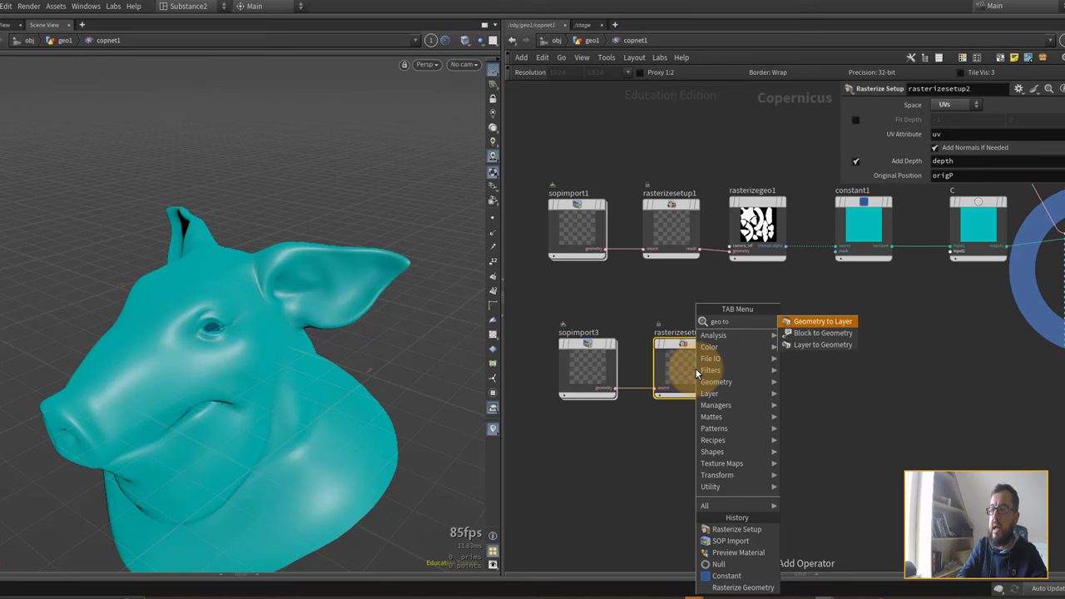
key("Return")
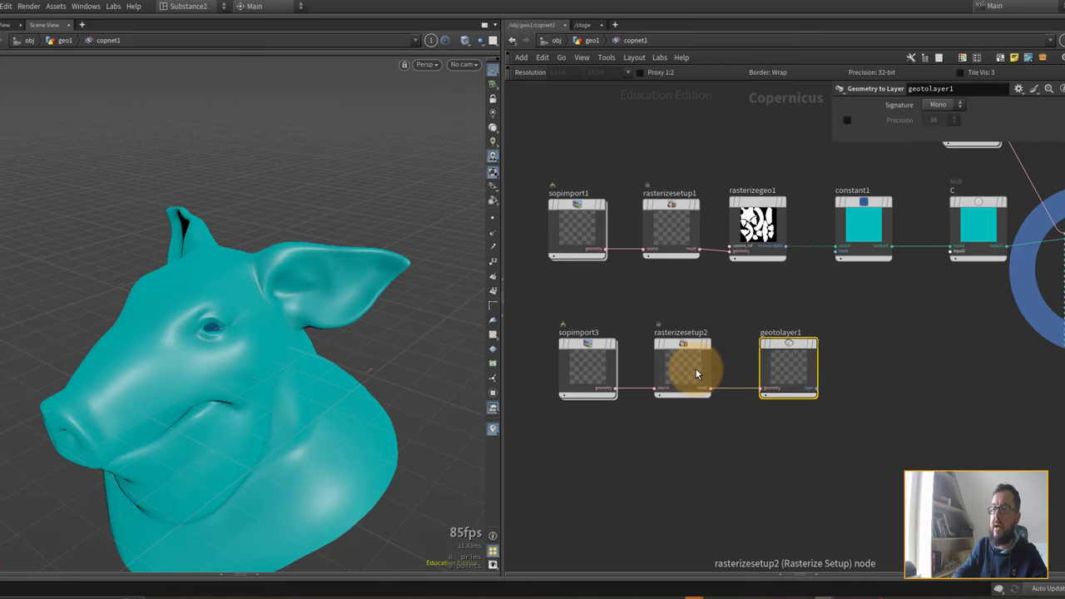
left_click(793, 353)
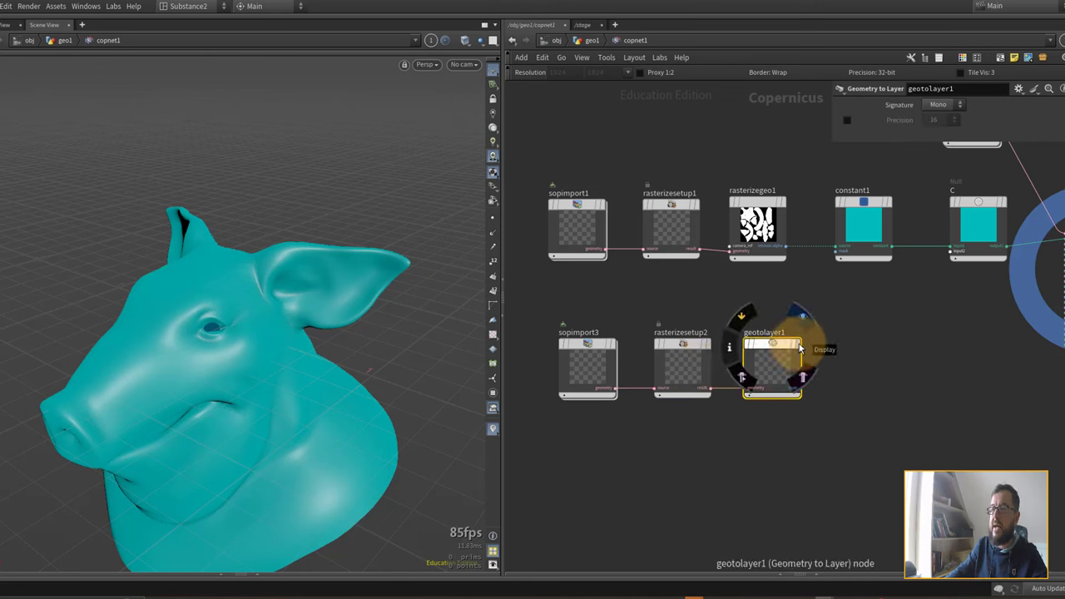
left_click(800, 348)
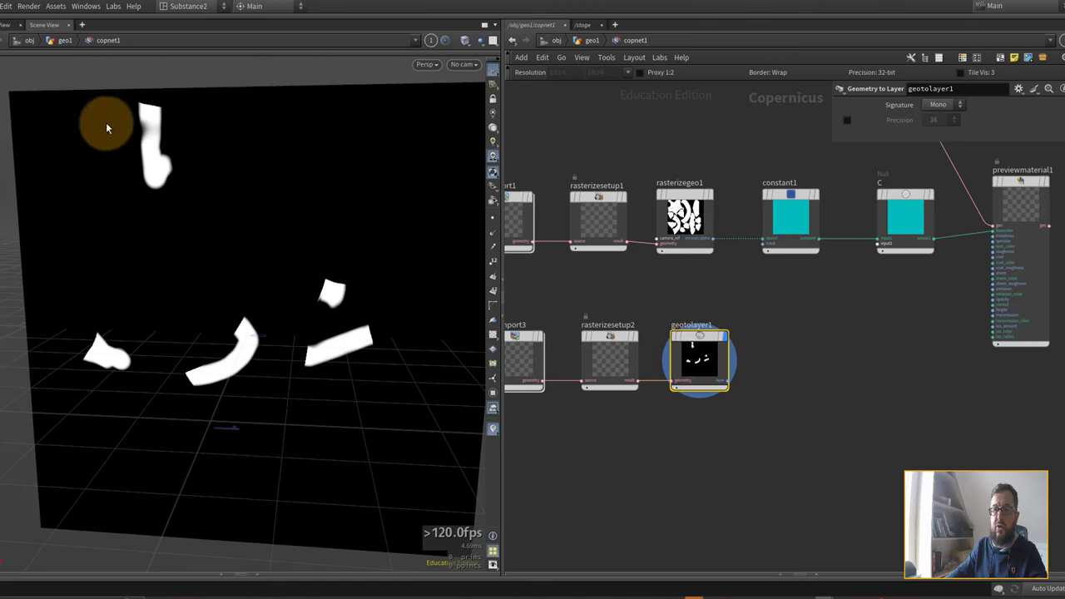
Step: Rename the cyan Constant node PIG_COLOR and add another Constant node between it and the C null
left_click_drag(549, 181, 768, 261)
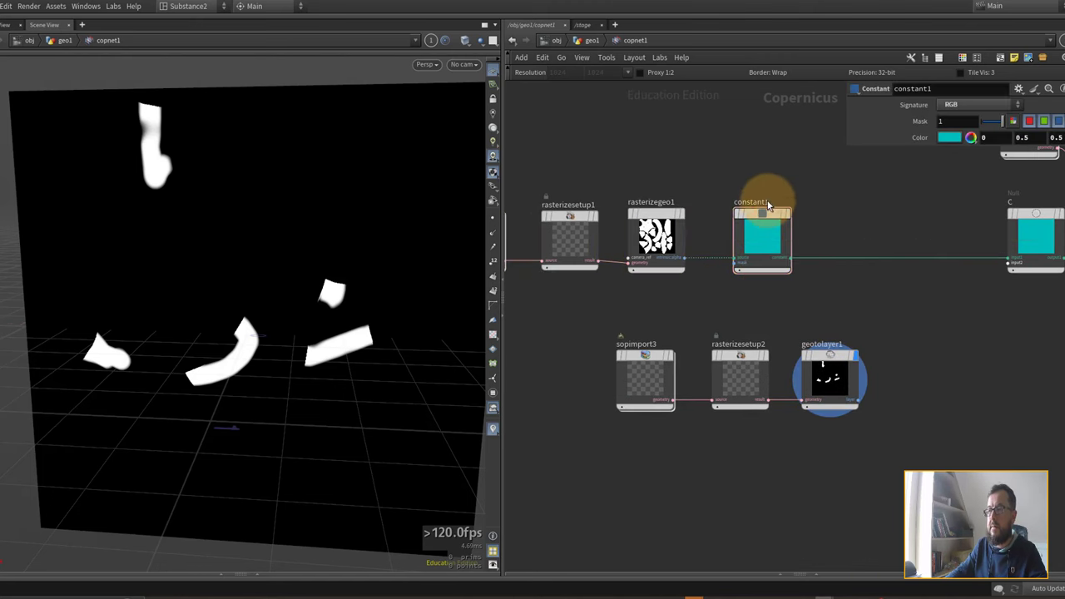
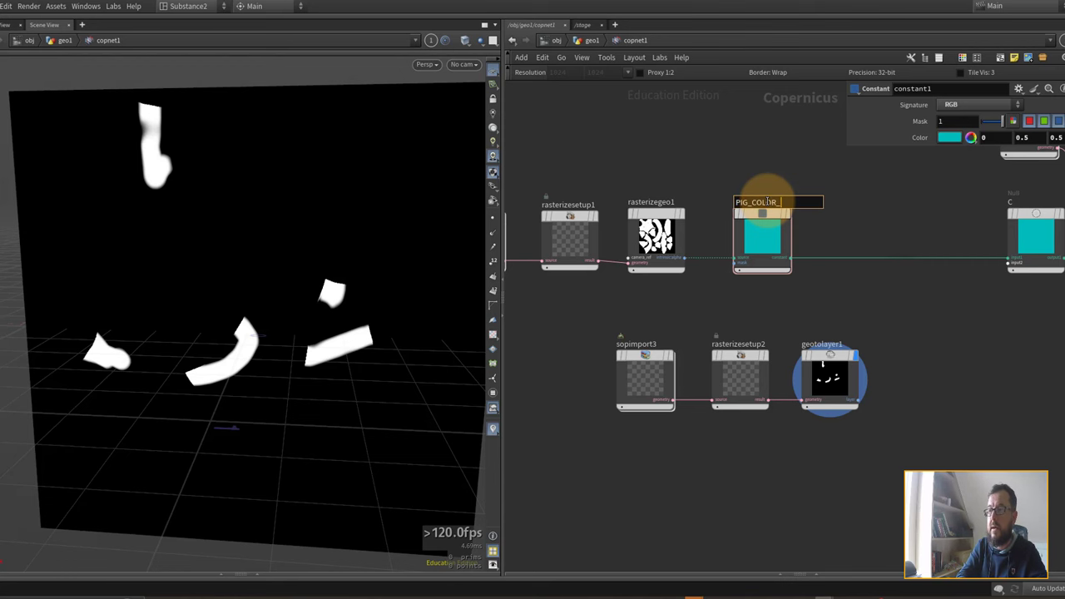
key("Tab")
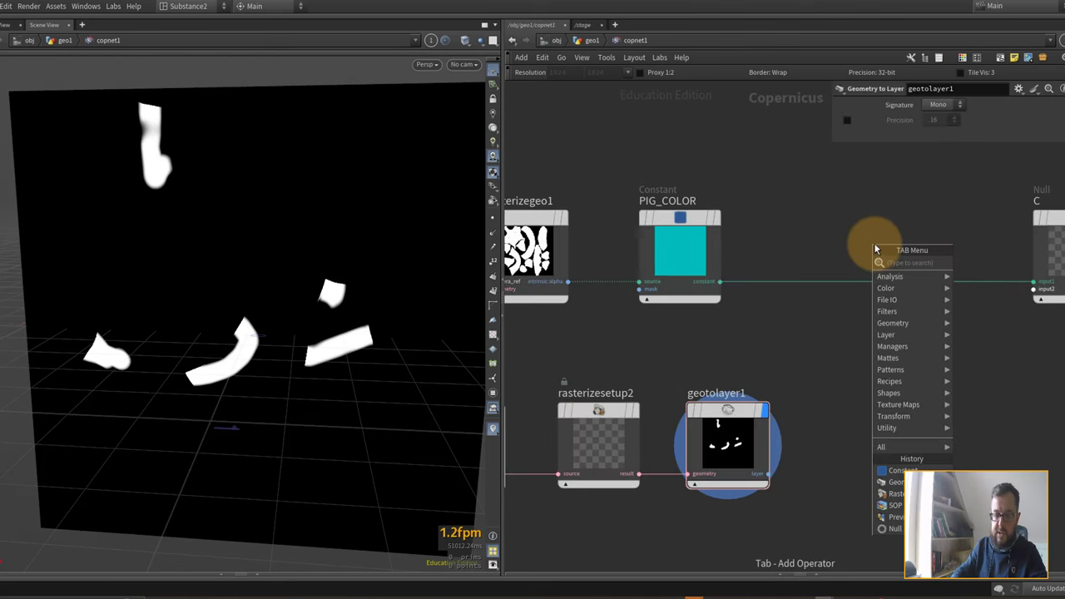
type("constan")
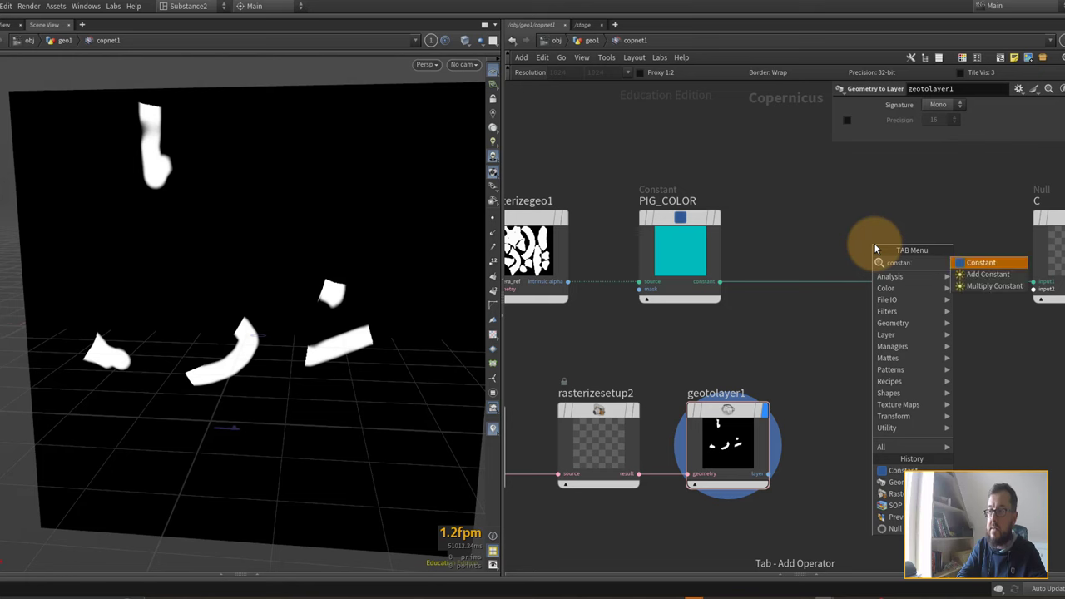
key("Return")
left_click(874, 246)
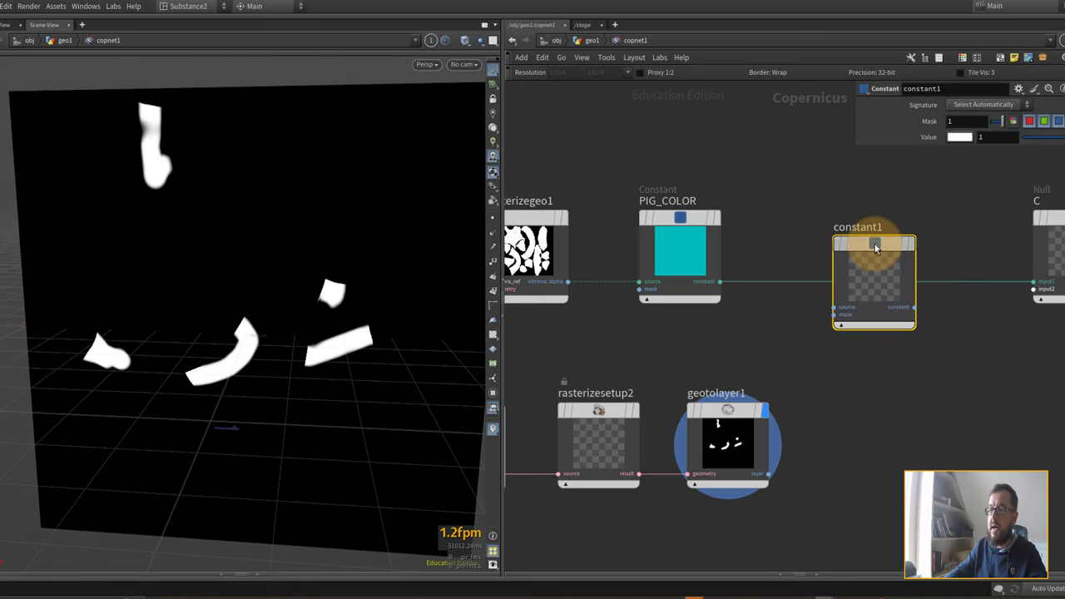
Step: Wire the Geometry to Layer output into the new Constant's mask input and display the Constant
left_click_drag(874, 245, 847, 375)
left_click(768, 473)
left_click(813, 450)
left_click(856, 376)
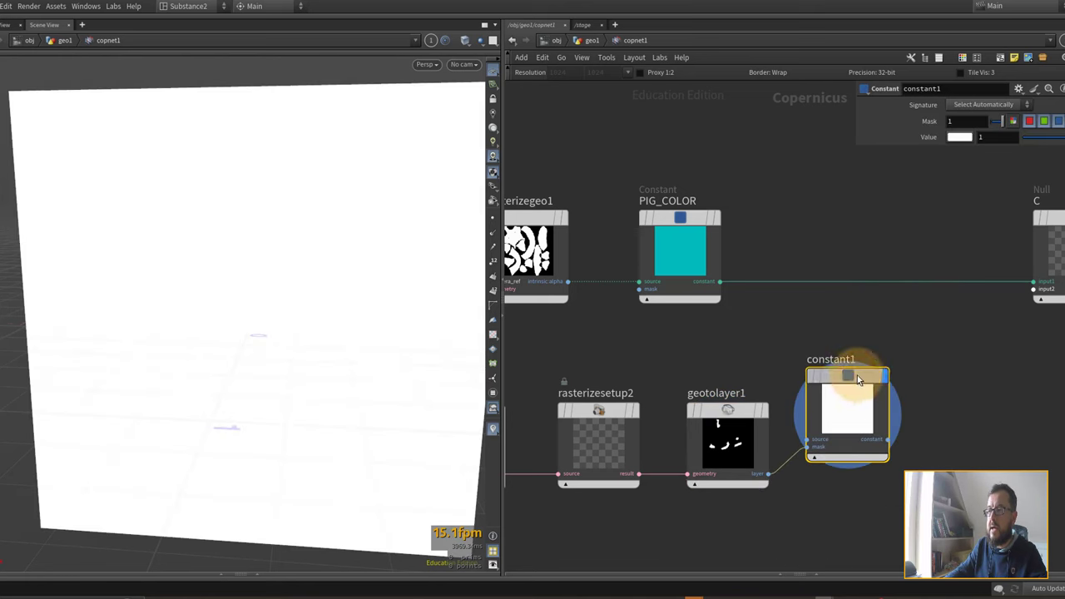
Step: Set the new Constant's signature to RGB and its color to pure red (FF0000)
left_click(958, 138)
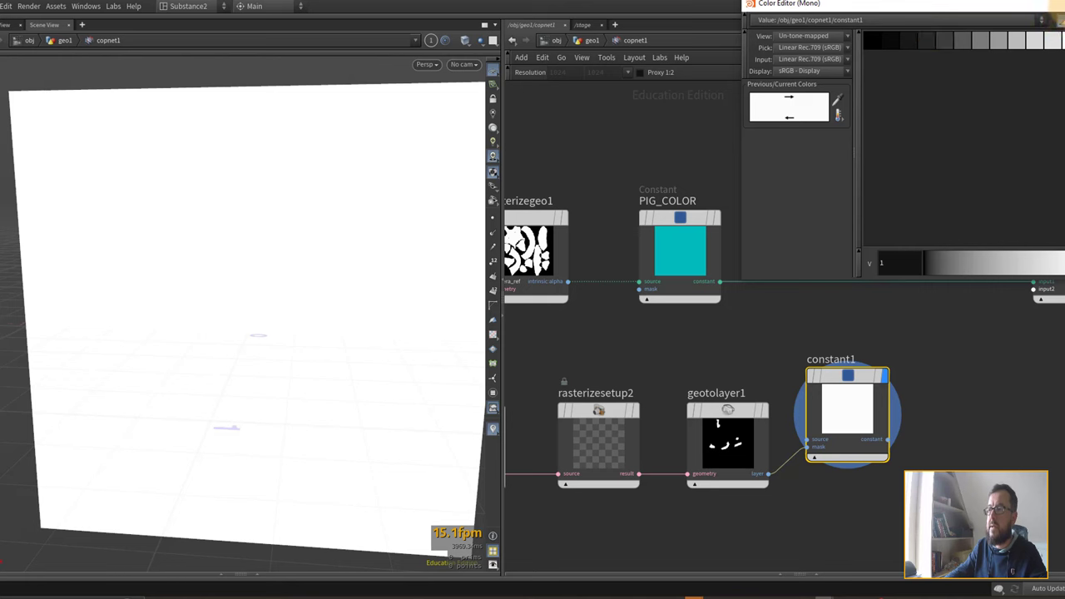
left_click(982, 104)
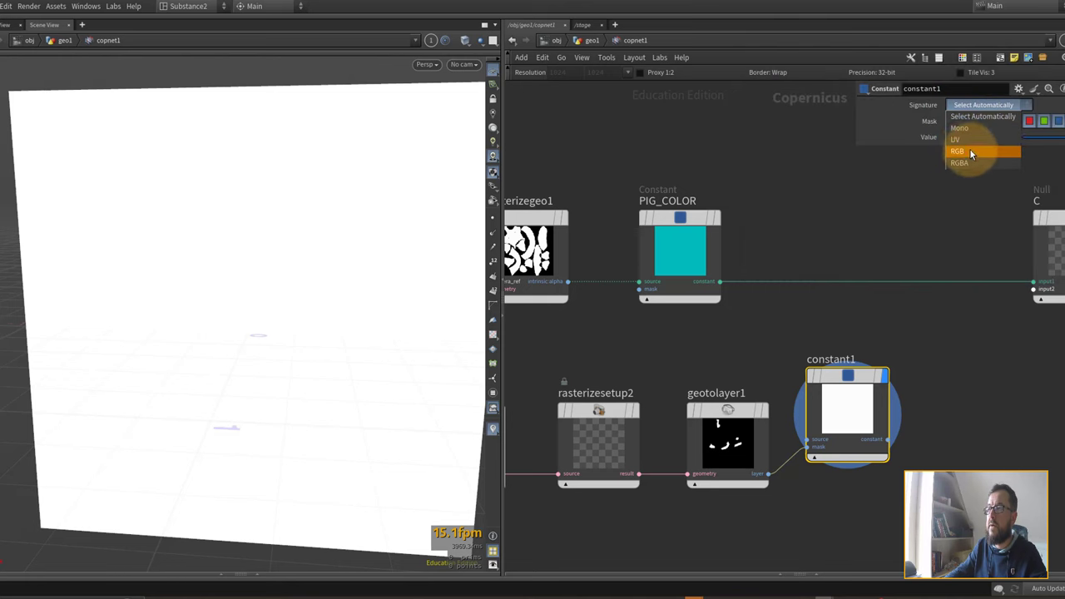
left_click(957, 152)
left_click(952, 136)
left_click(871, 39)
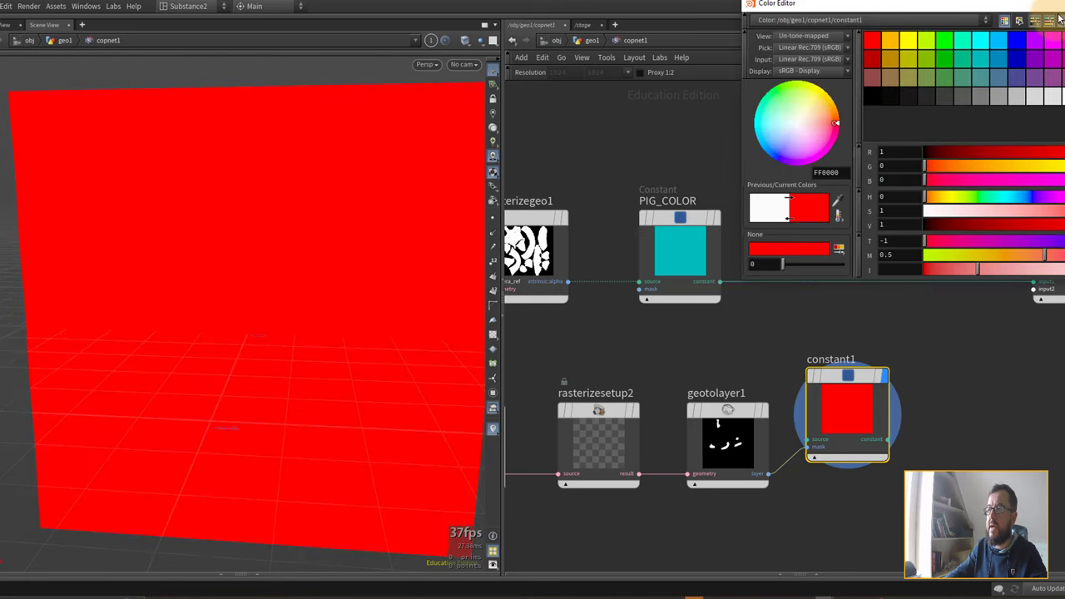
Step: Move the red Constant up beside PIG_COLOR and feed its source input from PIG_COLOR
left_click_drag(858, 413, 853, 234)
left_click(819, 252)
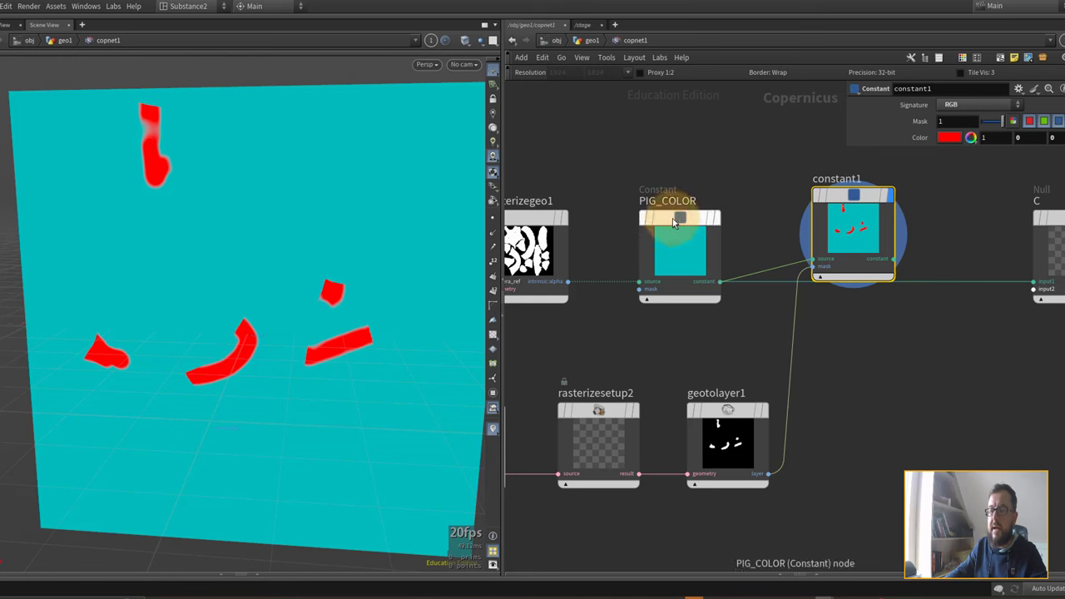
Step: Rename the red Constant node DECAL_COLOR
middle_click_drag(810, 158, 780, 226)
double_click(810, 245)
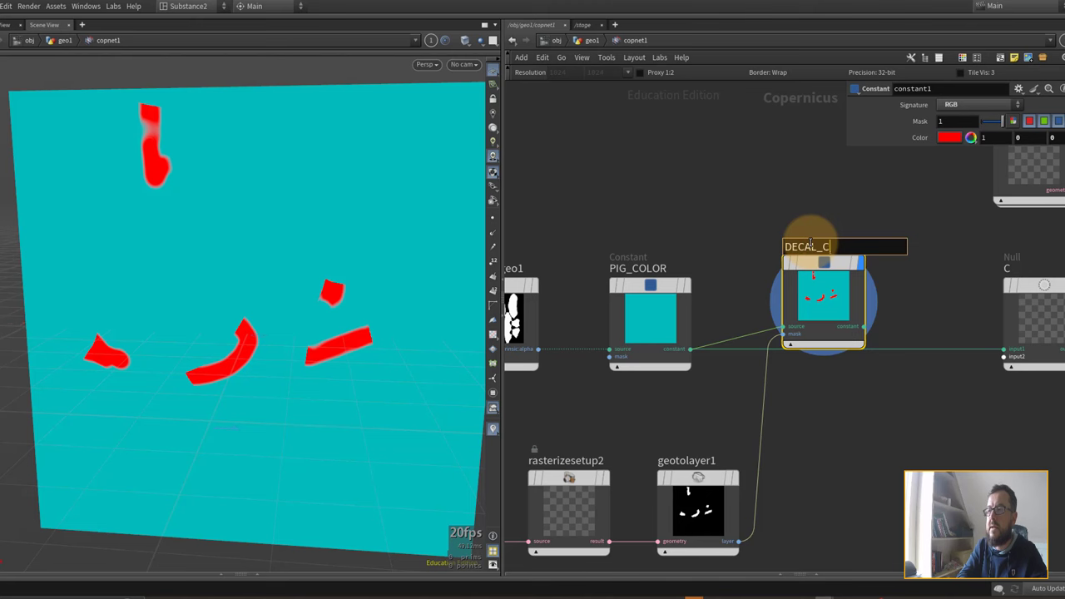
type("R")
key("Return")
Step: Display previewmaterial1 and view the red decal strokes on the side of the pig head
middle_click_drag(1008, 399, 649, 401)
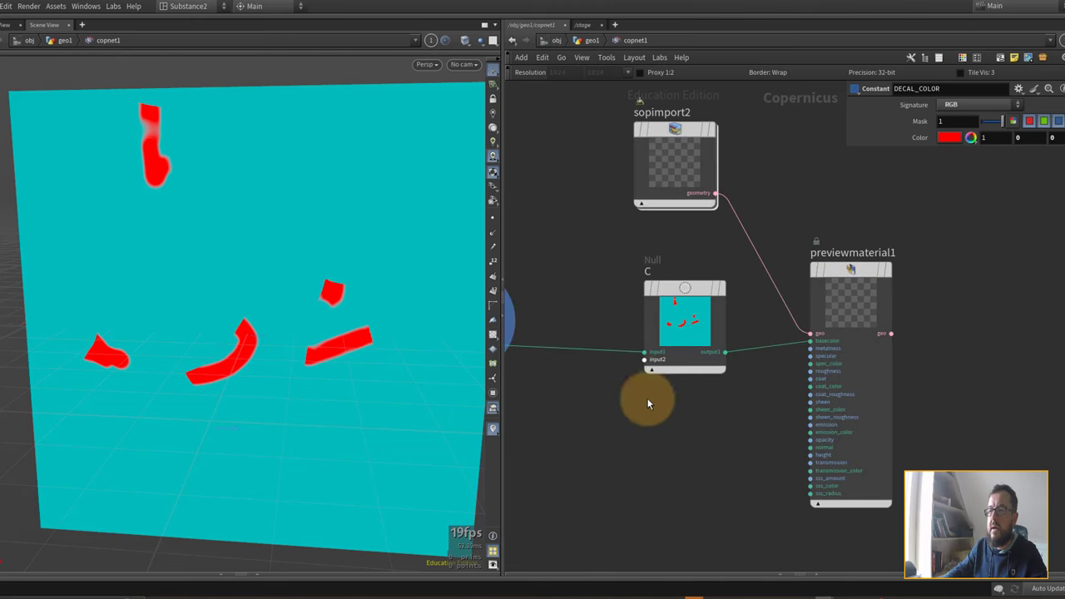
left_click(890, 270)
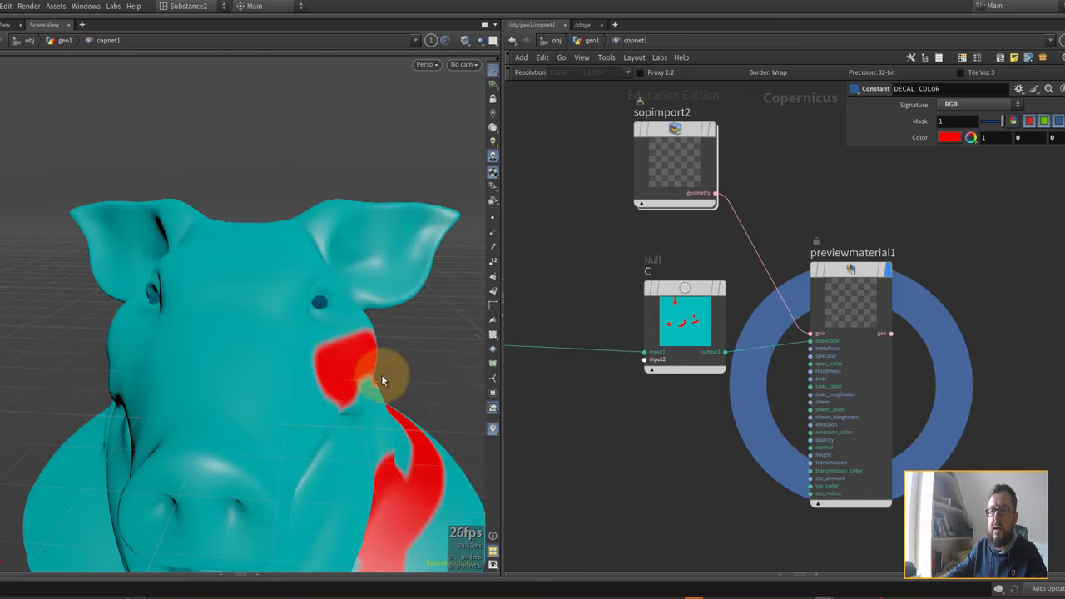
left_click_drag(381, 380, 274, 197)
Step: Move geotolayer1 closer to rasterizesetup2 in the network
middle_click_drag(624, 450, 764, 392)
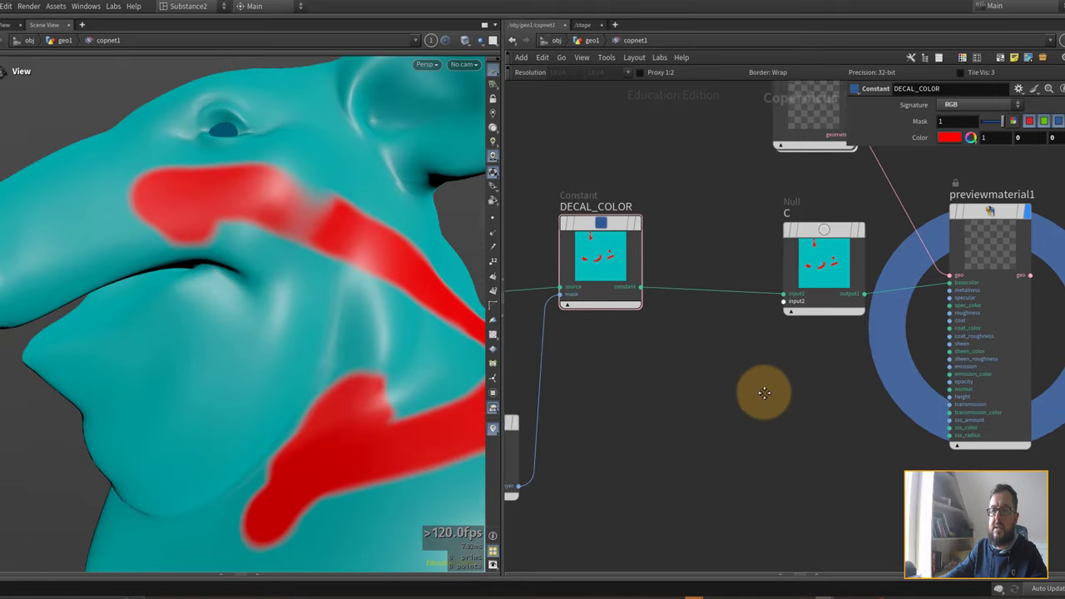
scroll(737, 404, "down", 3)
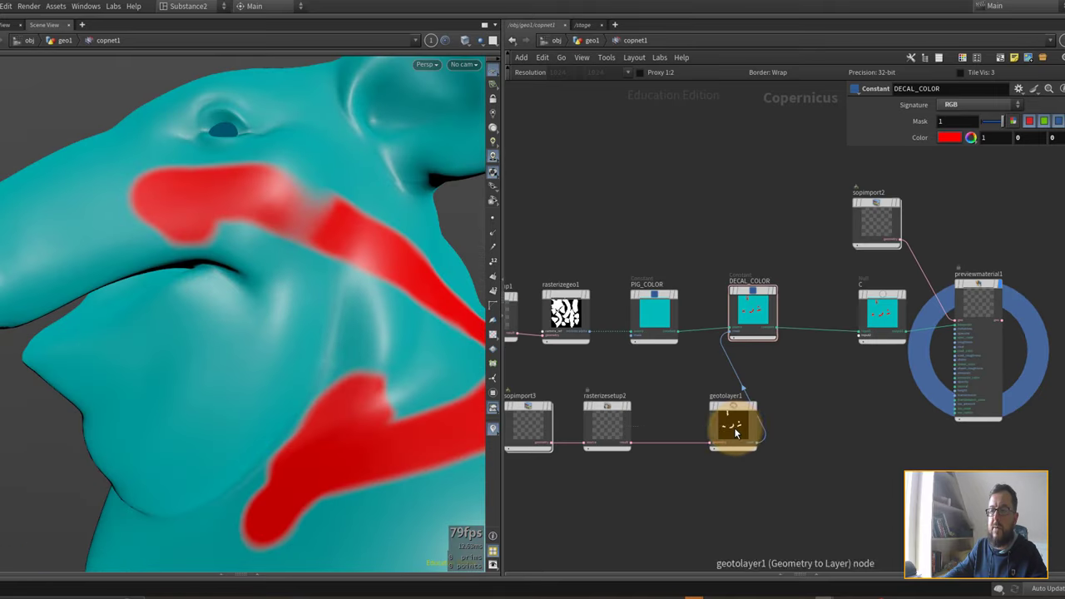
left_click_drag(735, 431, 680, 429)
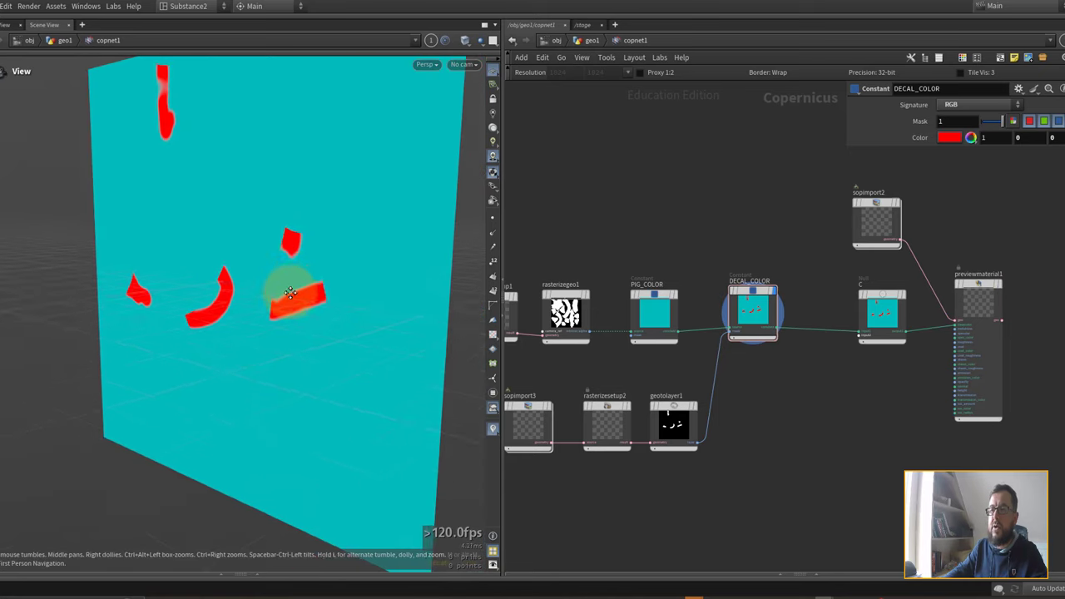
Step: Display rasterizegeo1 and turn on previewmaterial1's template flag so the flat map and the pig head show together
scroll(290, 294, "down", 2)
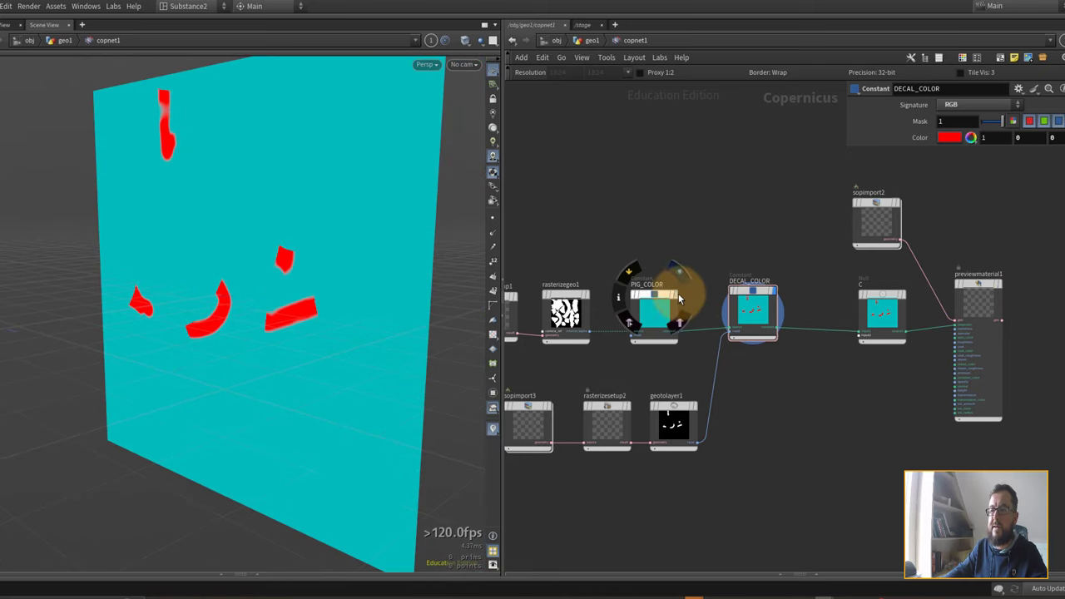
left_click(678, 296)
left_click(588, 298)
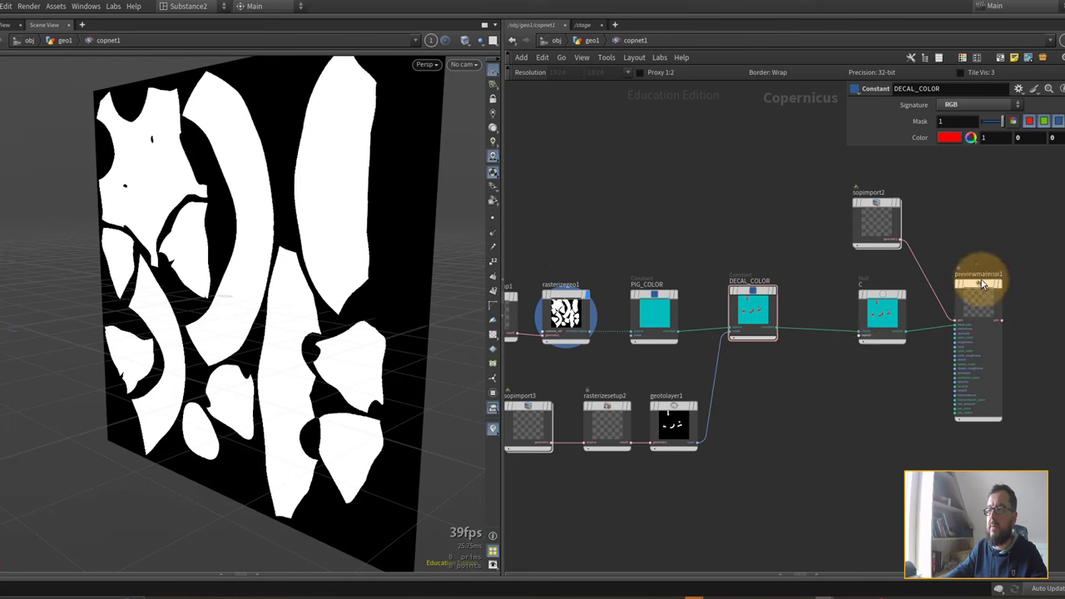
scroll(977, 283, "up", 3)
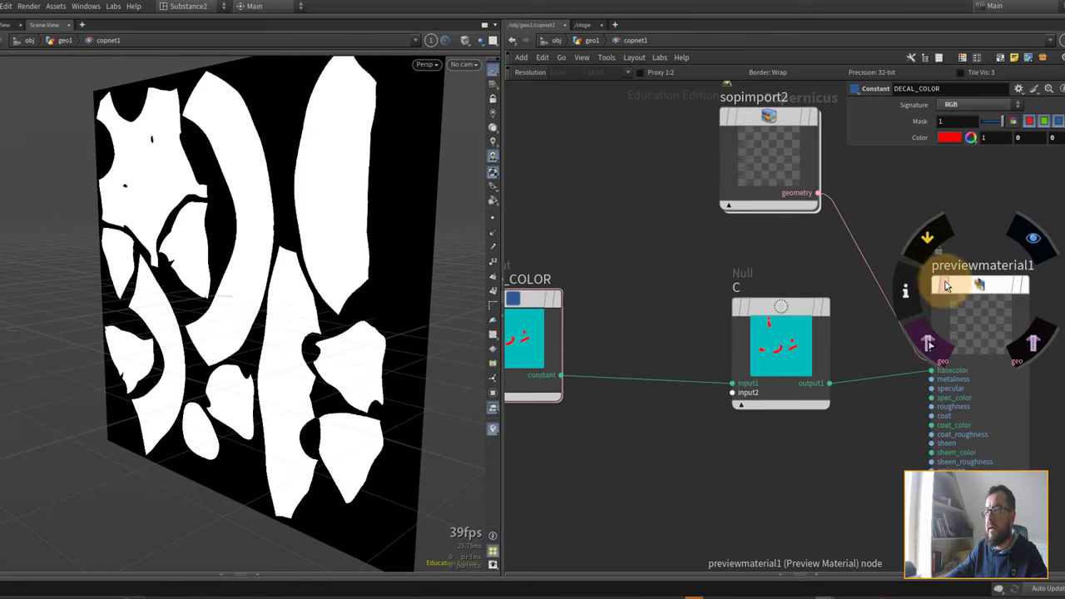
left_click(946, 286)
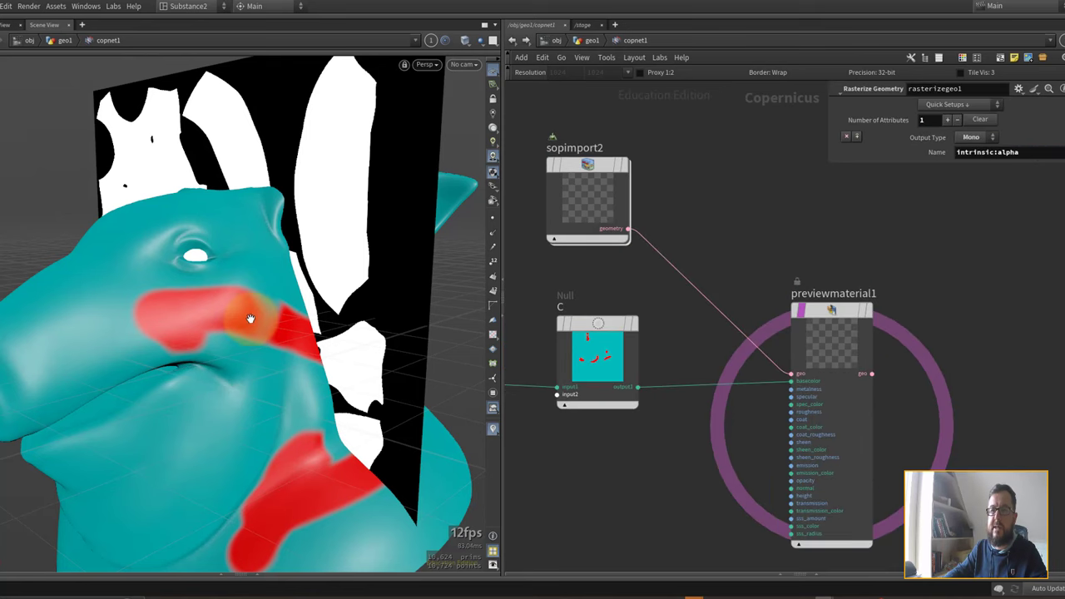
right_click_drag(250, 319, 296, 342, "alt")
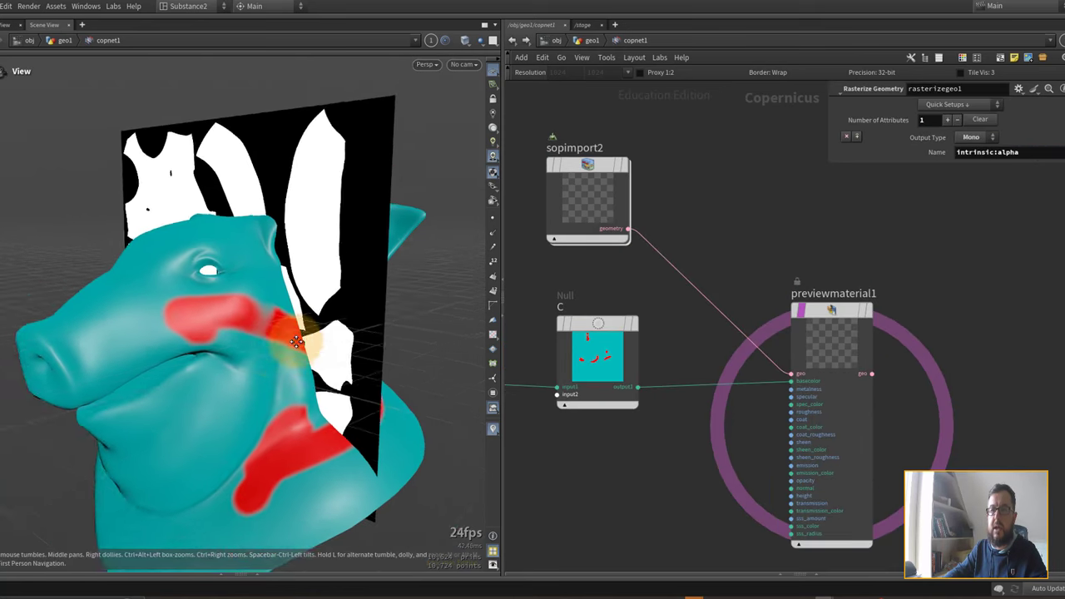
left_click_drag(297, 341, 383, 249)
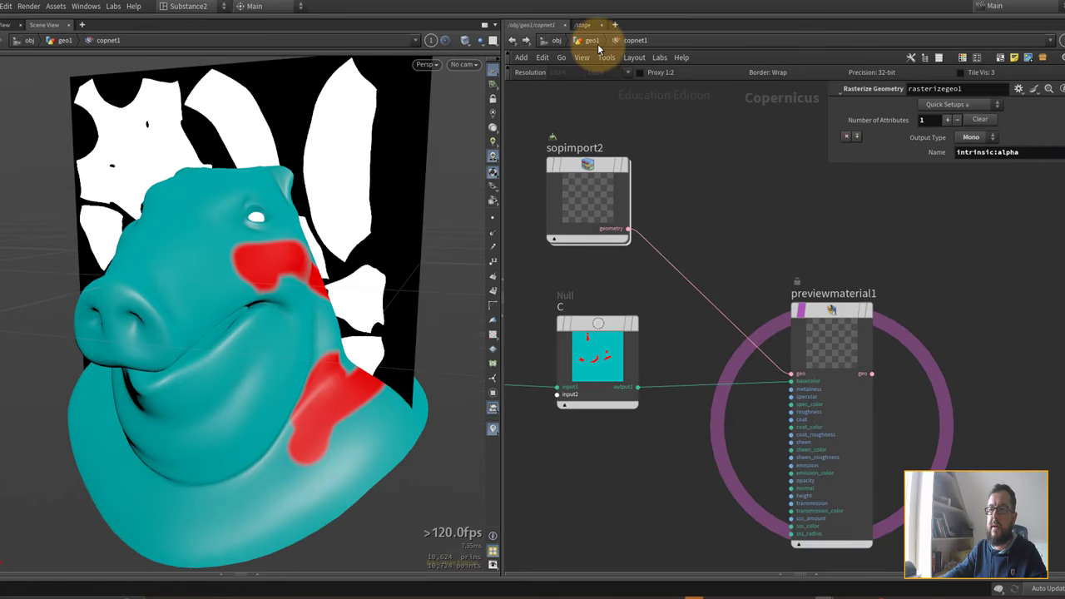
Step: Pin the scene view to copnet1, go up to the geo1 network and insert a Transform between subdivide1 and PIG
left_click(430, 40)
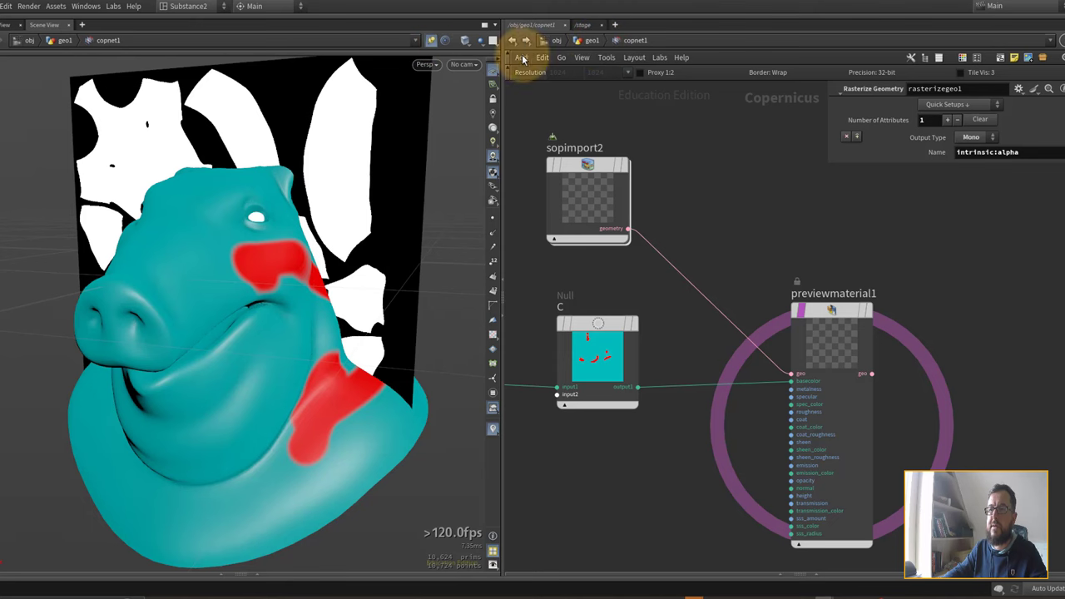
left_click(589, 40)
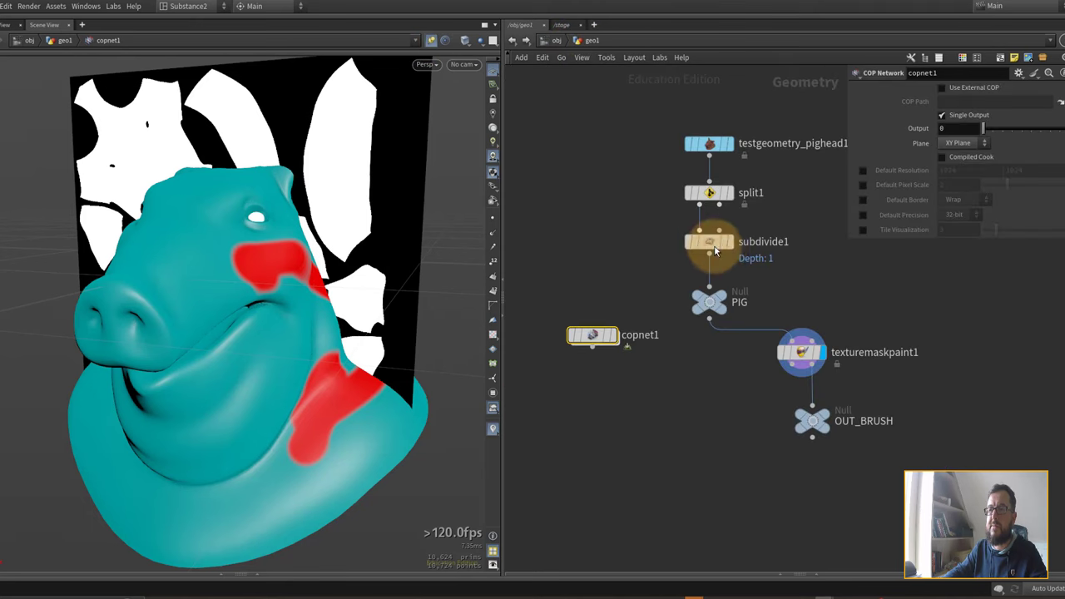
key("Tab")
type("transform")
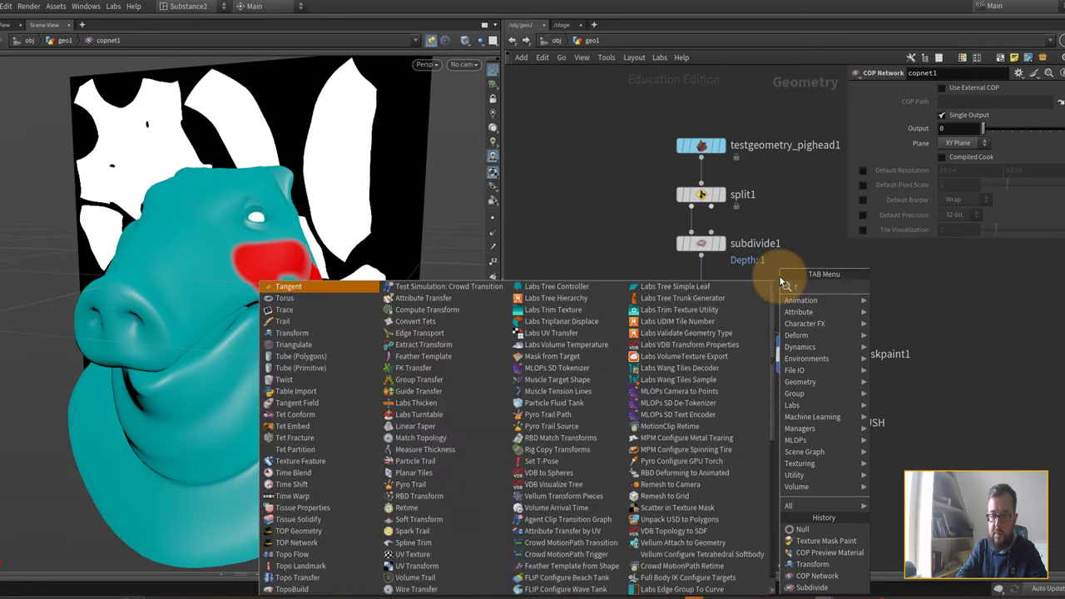
key("Return")
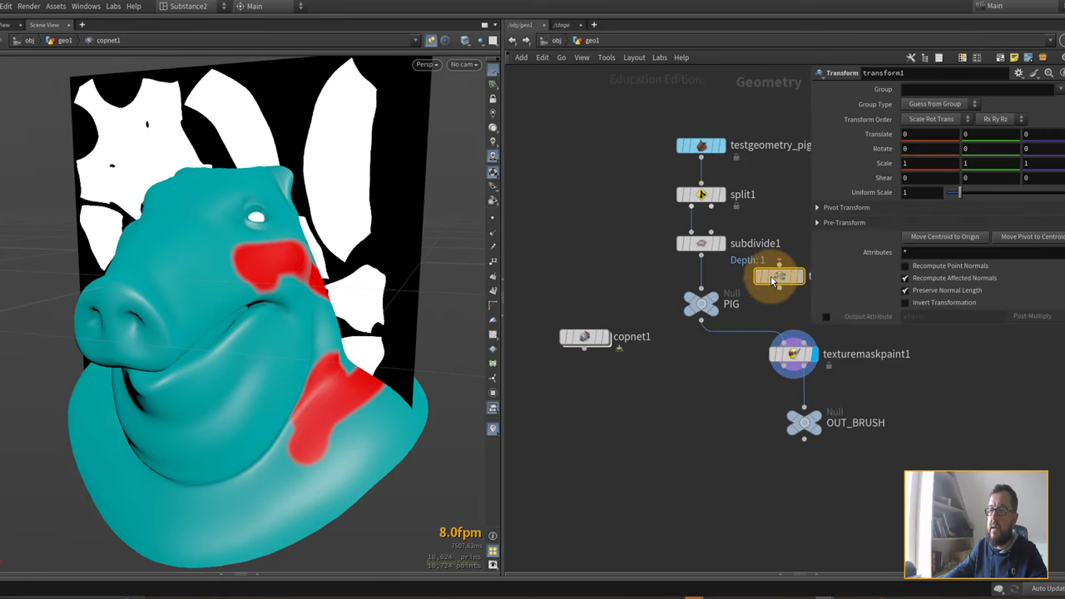
left_click(700, 281)
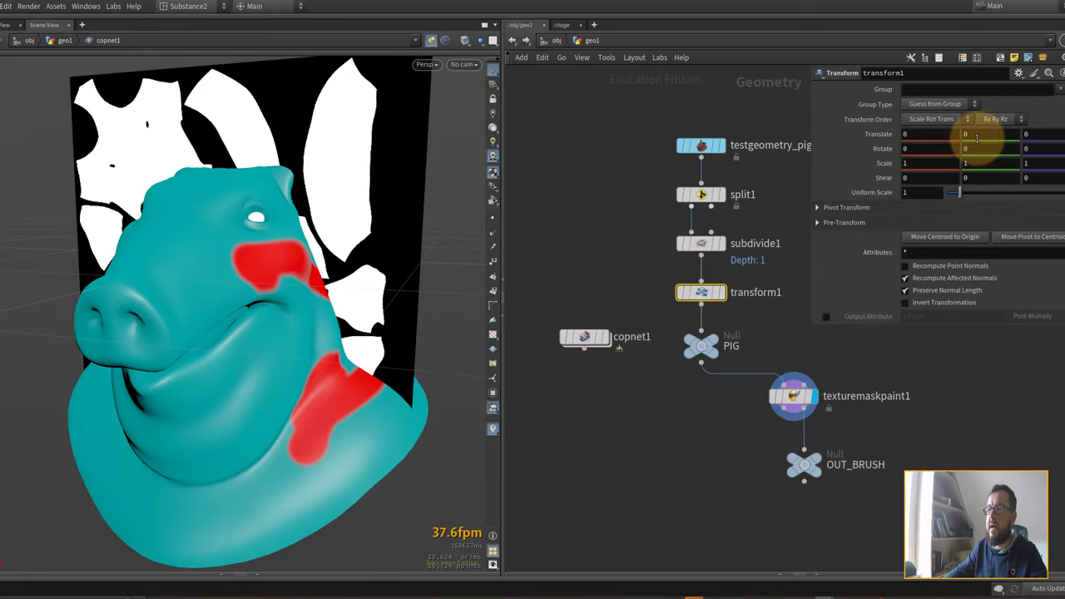
Step: Set the Transform's Y translation to -1.5 to lower the pig head below the flat map
middle_click_drag(977, 138, 885, 136)
left_click_drag(357, 340, 346, 233)
mouse_move(811, 375)
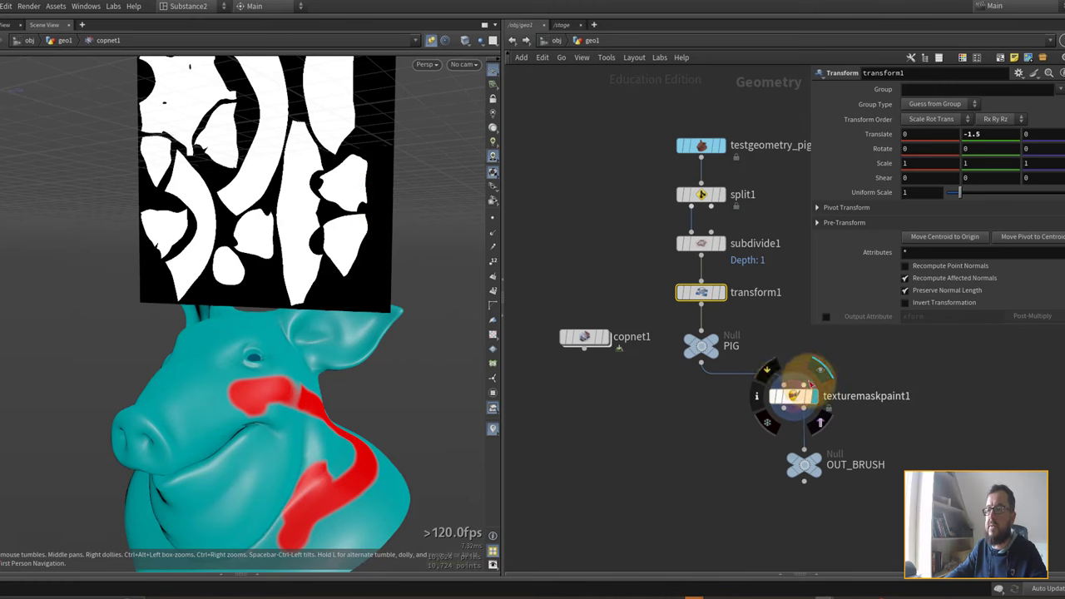
Step: Return to copnet1 and display DECAL_COLOR, the C null and finally the geotolayer1 mask above the pig head
middle_click_drag(771, 358, 743, 326)
double_click(551, 308)
middle_click_drag(578, 375, 718, 311)
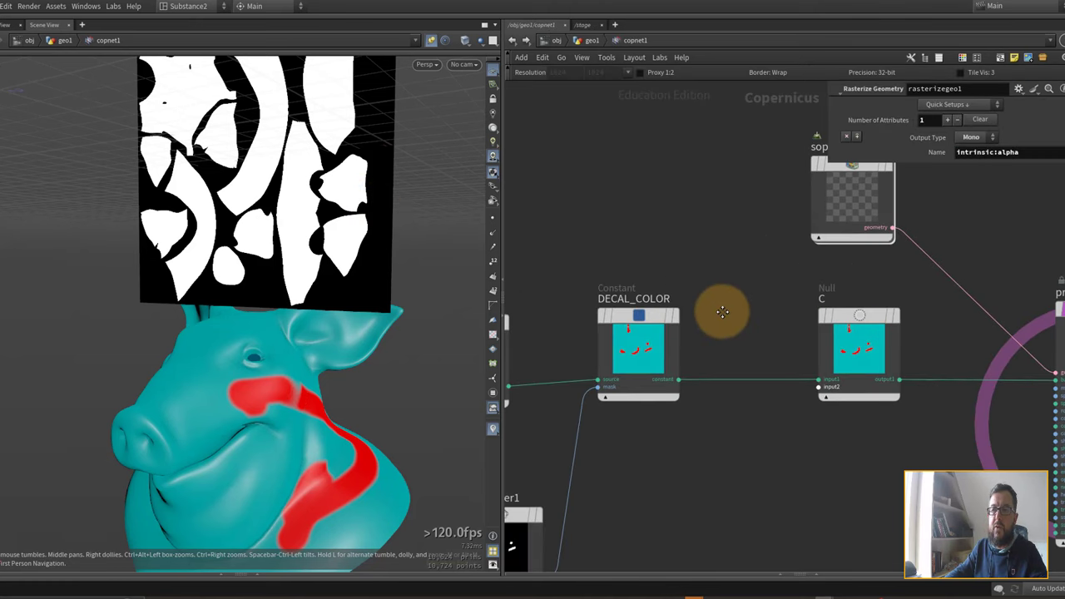
left_click(682, 316)
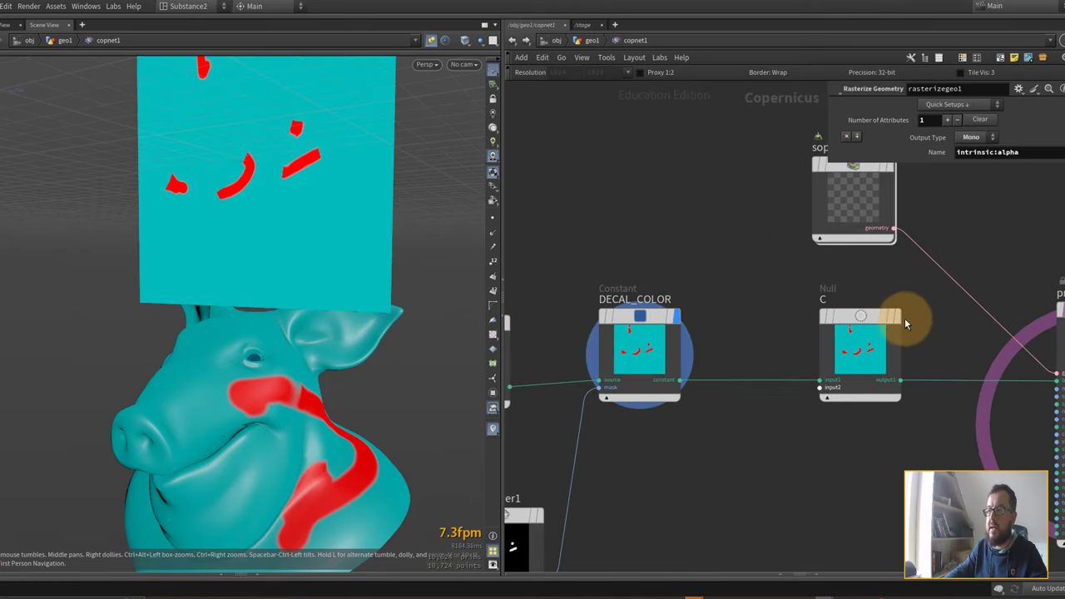
left_click(896, 317)
middle_click_drag(567, 342, 636, 287)
left_click(609, 461)
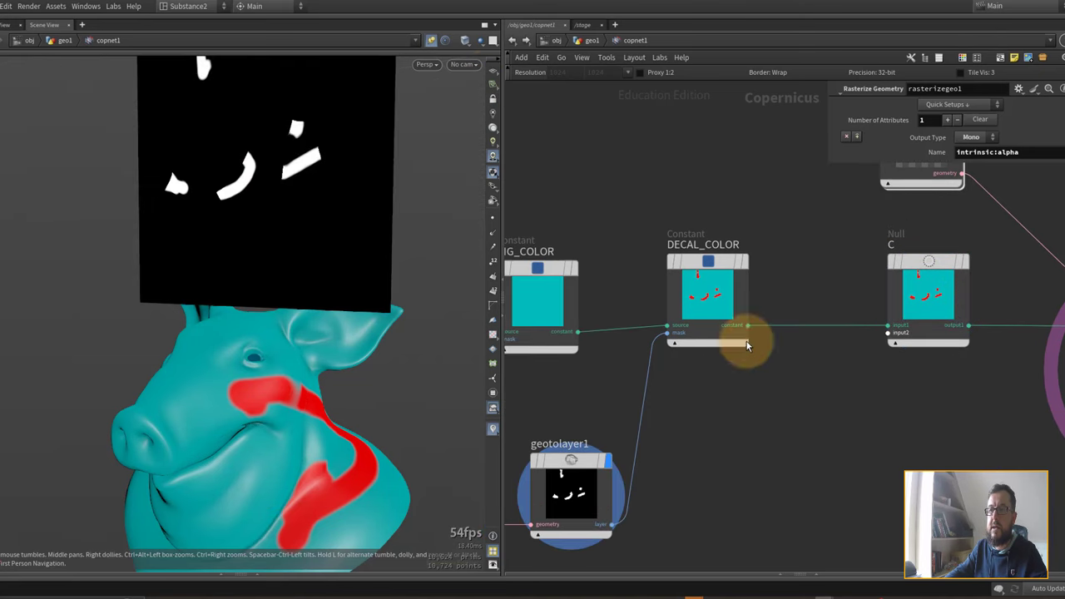
Step: Add a Height to Normal node in the empty area beside geotolayer1
middle_click_drag(836, 410, 668, 358)
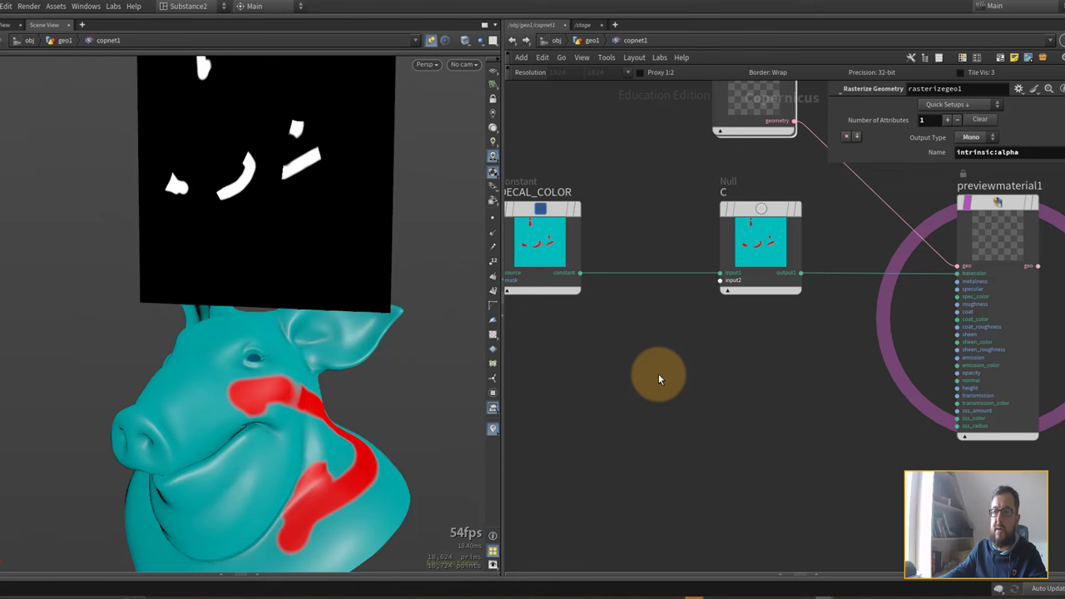
middle_click_drag(657, 352, 848, 280)
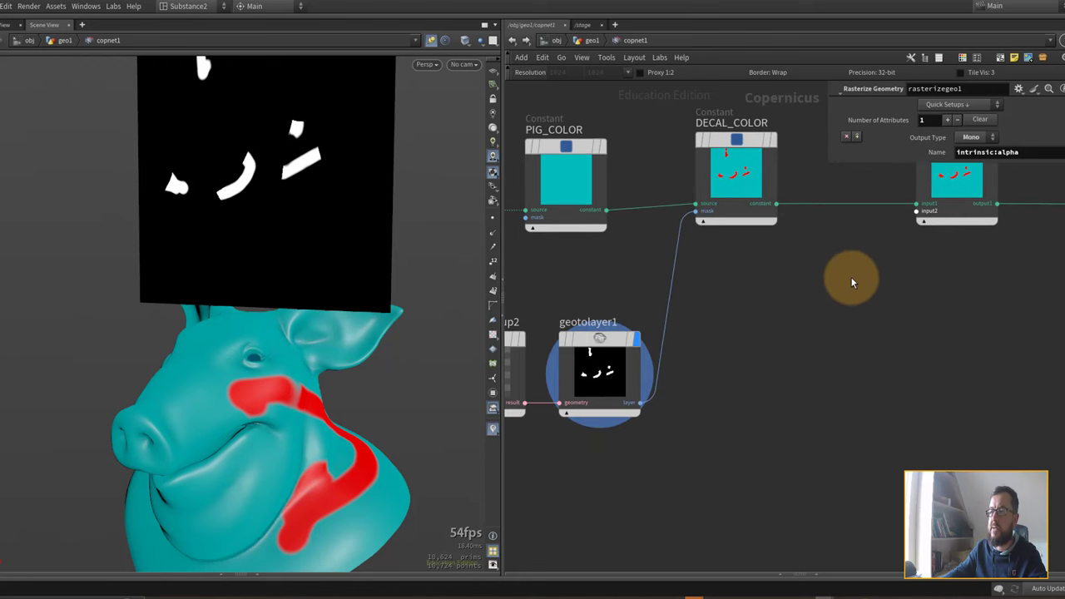
middle_click_drag(772, 364, 751, 337)
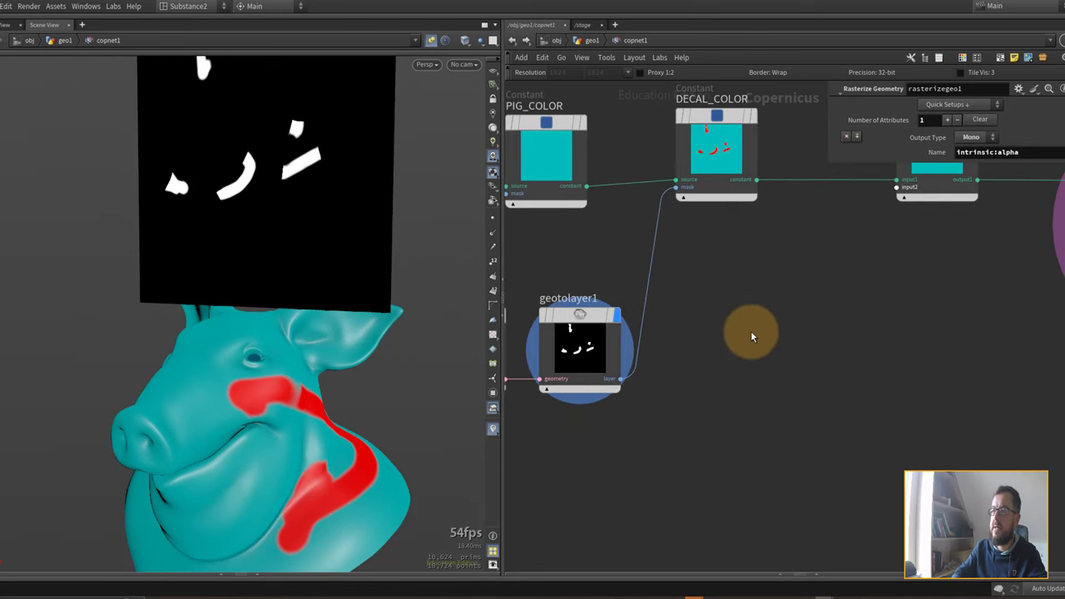
key("Tab")
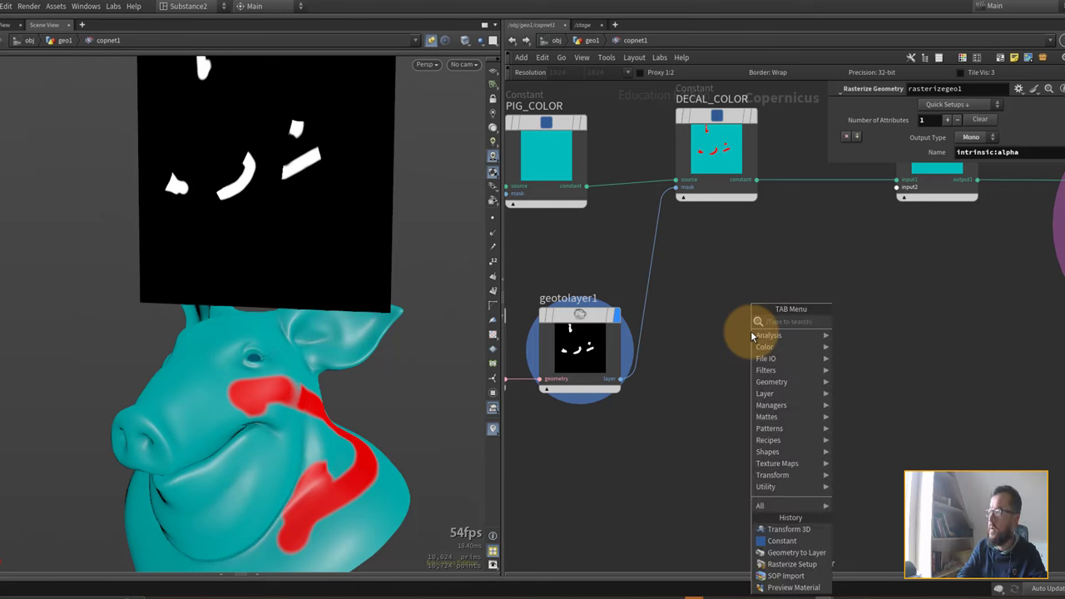
type("n")
key("BackSpace")
type("height")
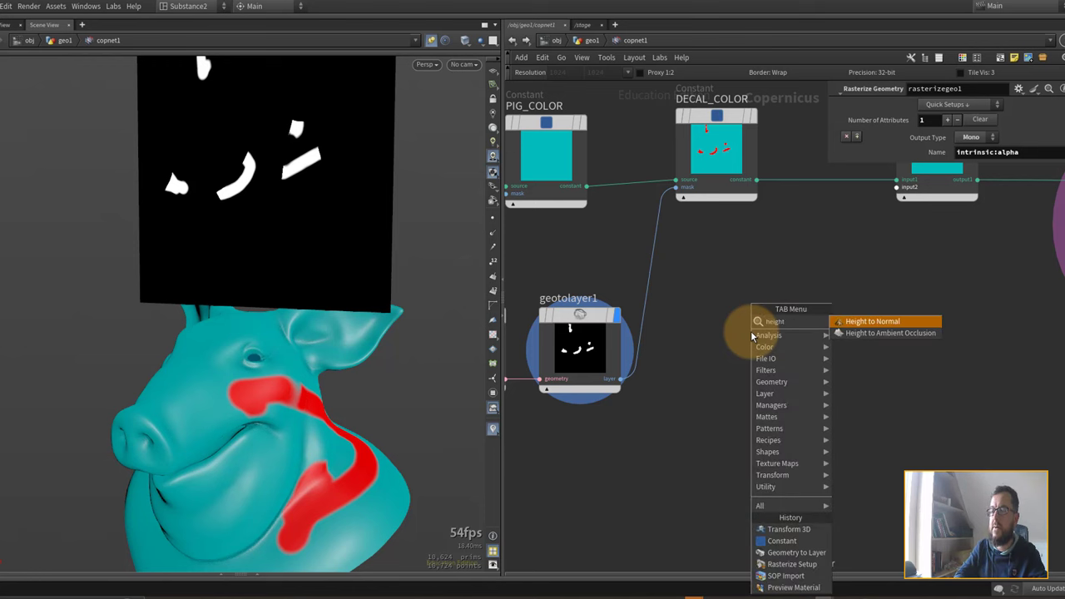
key("Return")
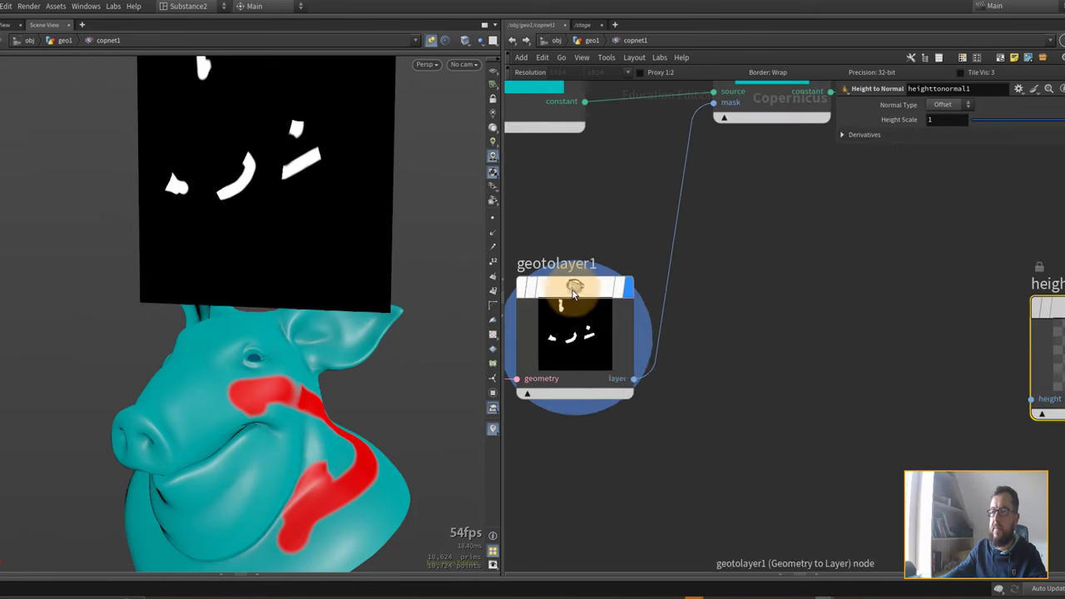
Step: Wire geotolayer1's layer output into the Height to Normal's height input and its normals output into previewmaterial1's normal input
middle_click(573, 290)
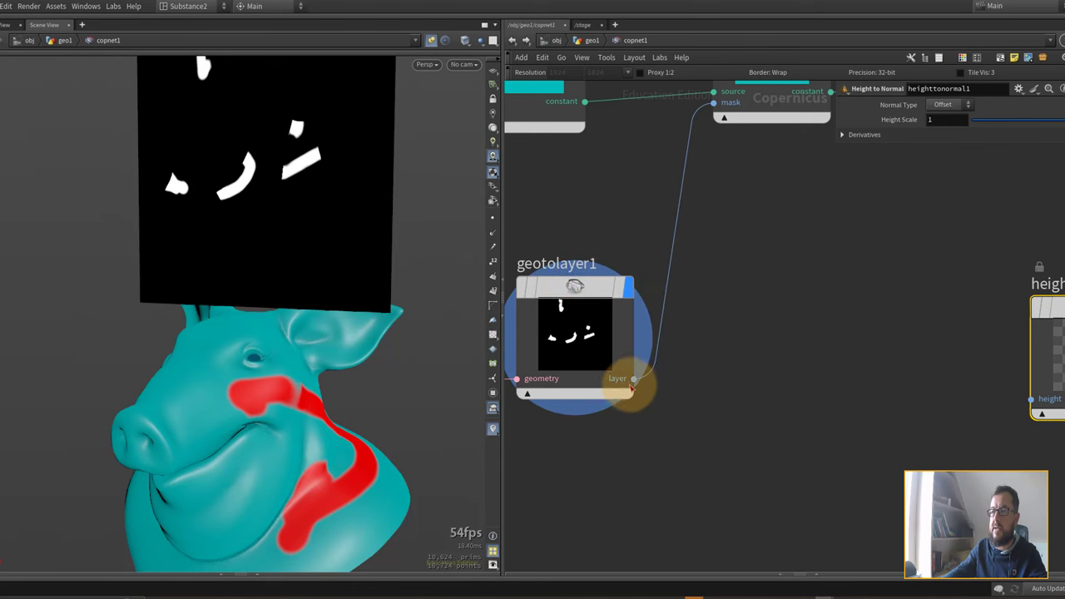
left_click_drag(633, 378, 896, 414)
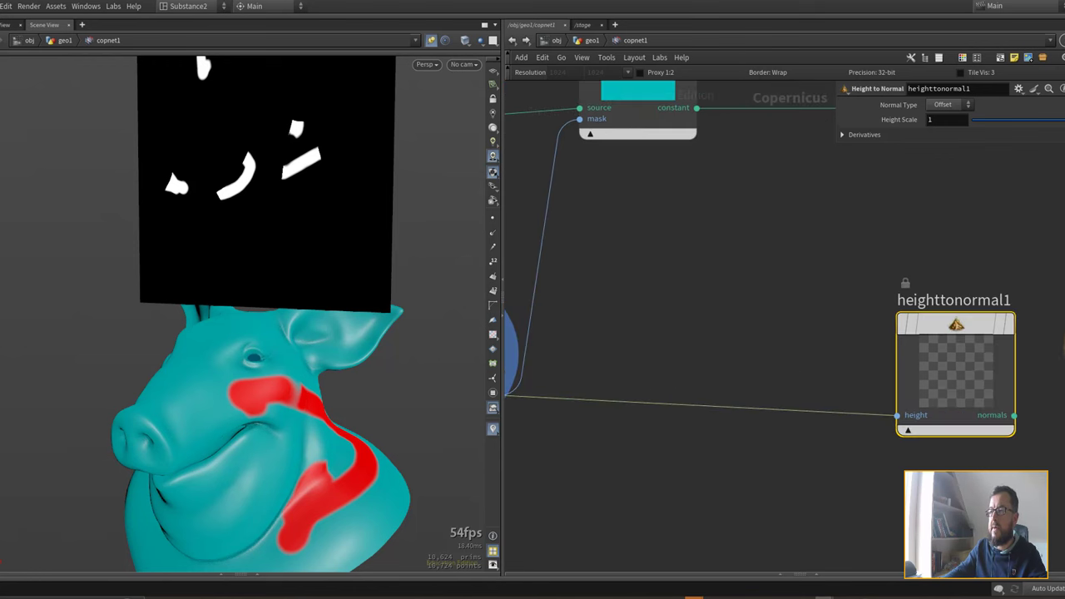
left_click(984, 351)
middle_click_drag(984, 351, 817, 381)
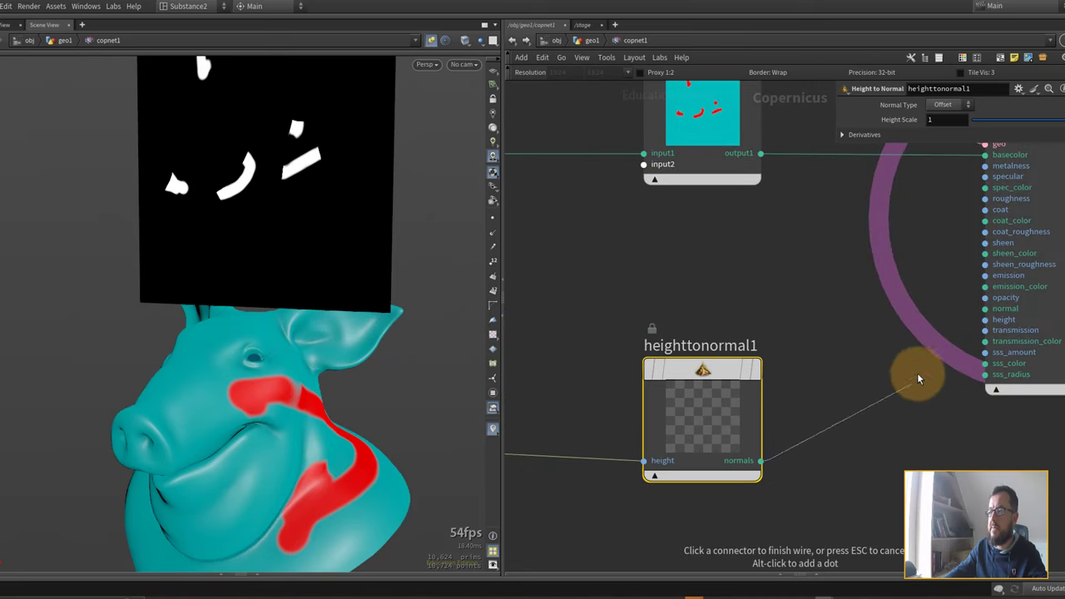
left_click(978, 311)
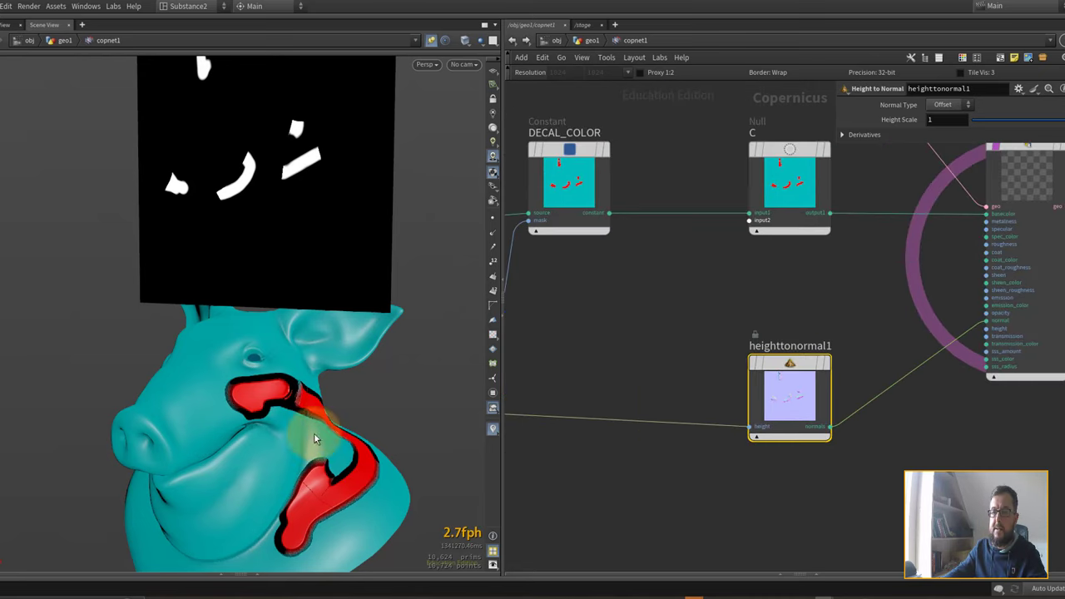
Step: Set previewmaterial1's Normal Map Scale to 0.1 to soften the relief around the painted decal
left_click_drag(335, 425, 290, 390, "alt")
right_click_drag(290, 390, 252, 442)
left_click_drag(252, 442, 287, 473)
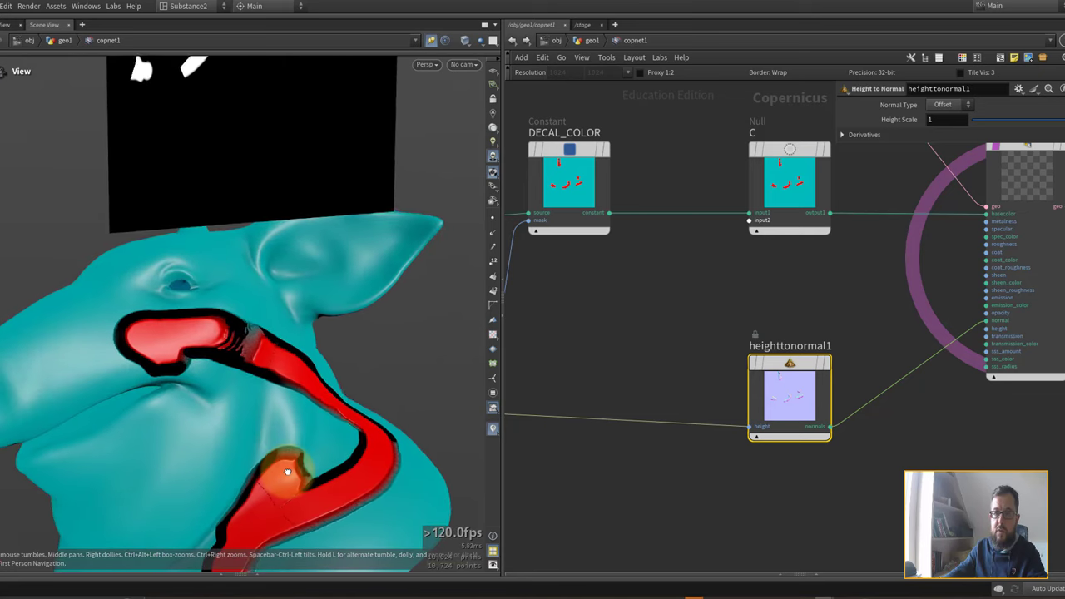
middle_click_drag(811, 336, 699, 433)
left_click(913, 238)
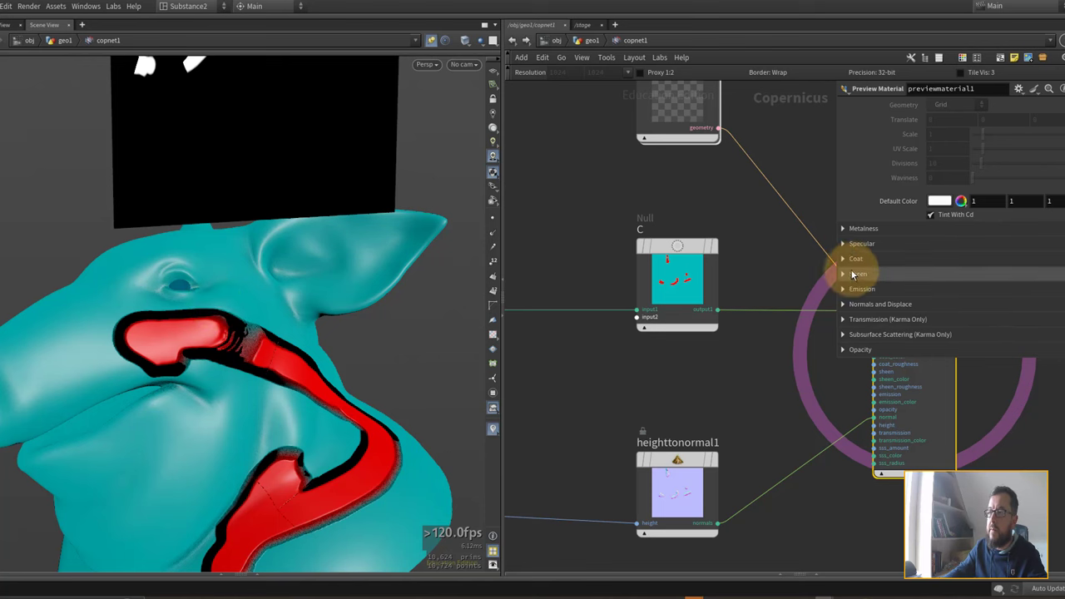
left_click(841, 303)
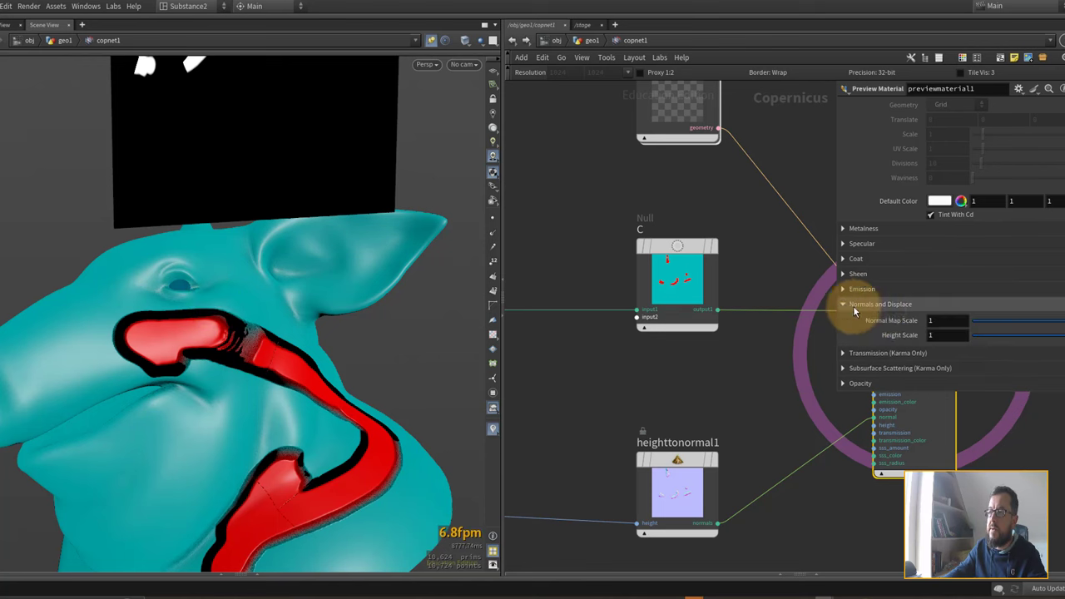
left_click(948, 320)
type("-")
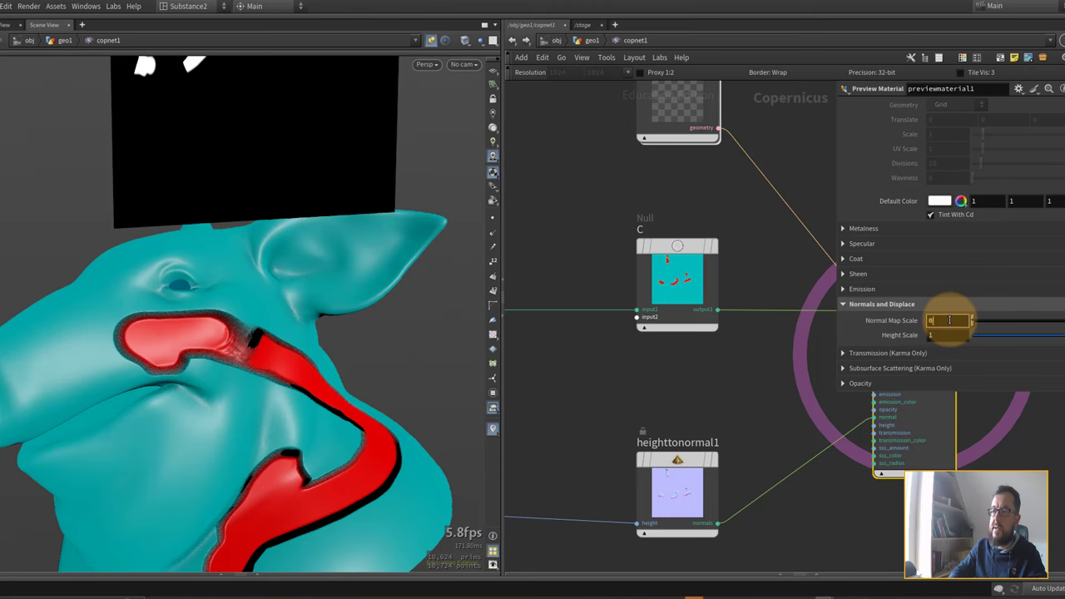
type(".1")
key("Return")
Step: Go up to the object level and add an Environment Light next to geo1
middle_click_drag(725, 404, 713, 368)
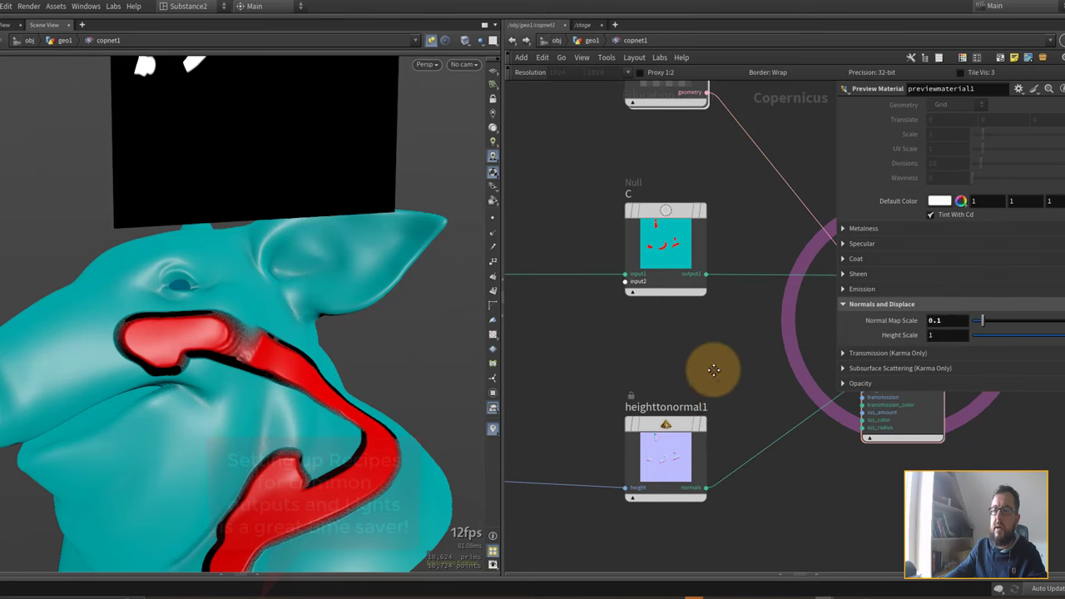
left_click_drag(372, 374, 413, 294, "alt")
mouse_move(368, 334)
left_mouse_down("alt")
mouse_move(408, 296)
mouse_move(368, 335)
mouse_move(380, 334)
left_mouse_up("alt")
middle_click_drag(618, 196, 586, 262)
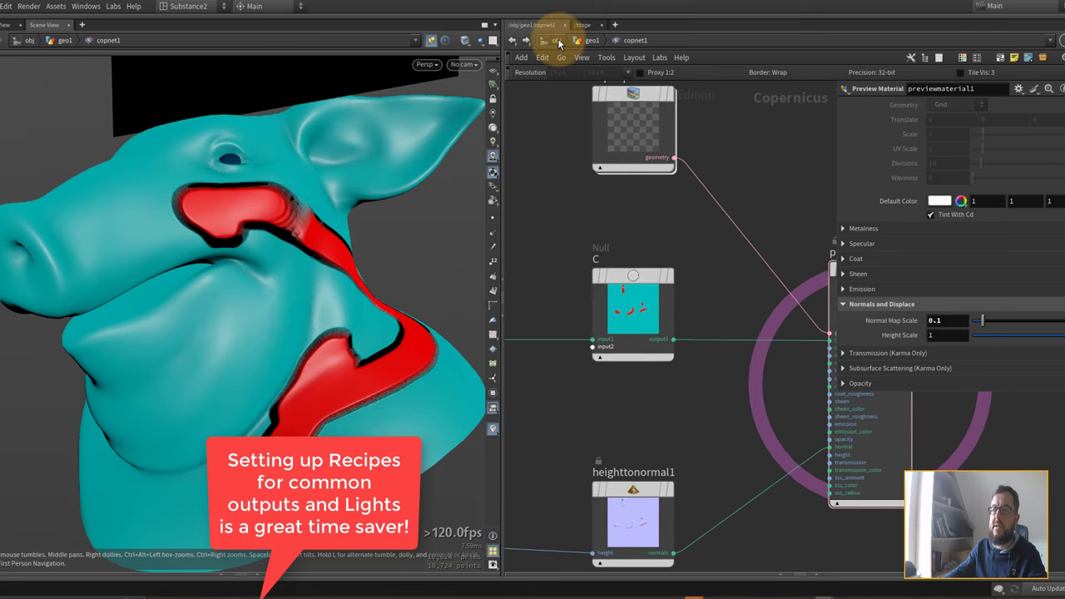
left_click(557, 40)
middle_click_drag(687, 299, 632, 328)
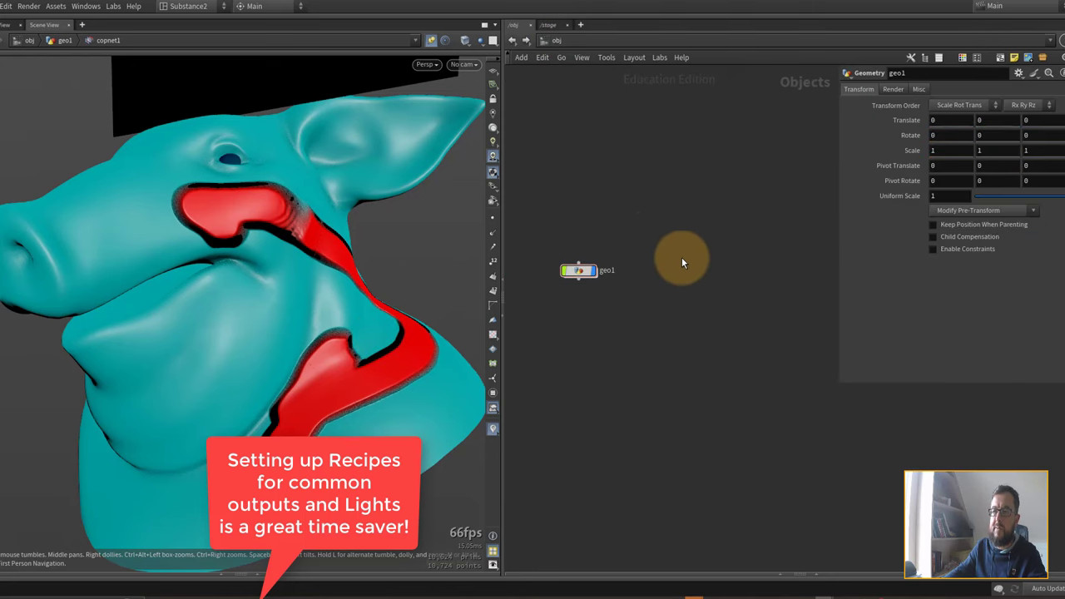
left_click(620, 18)
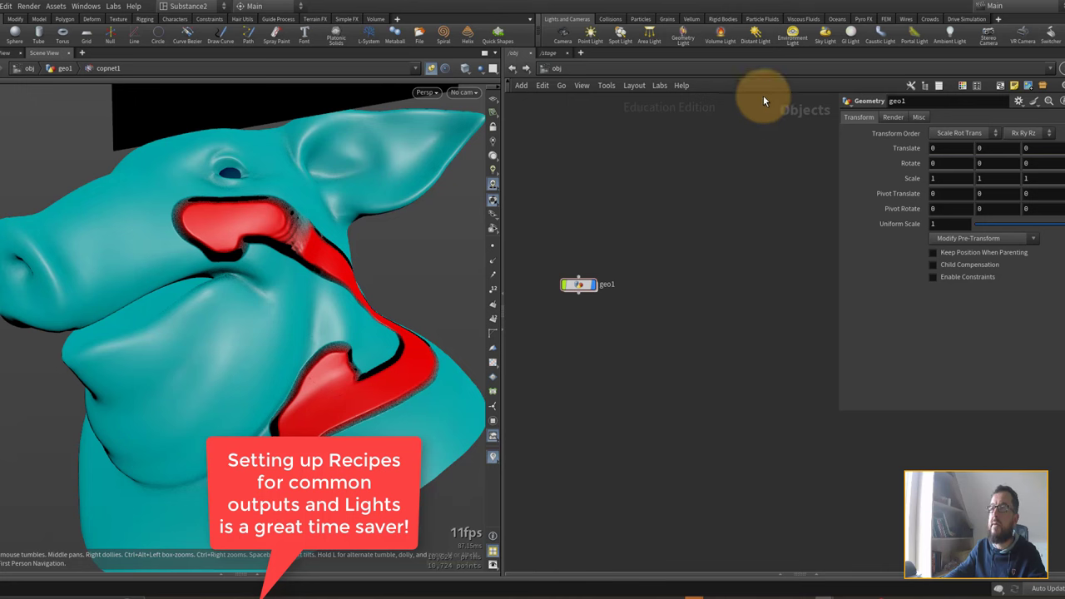
left_click(793, 38)
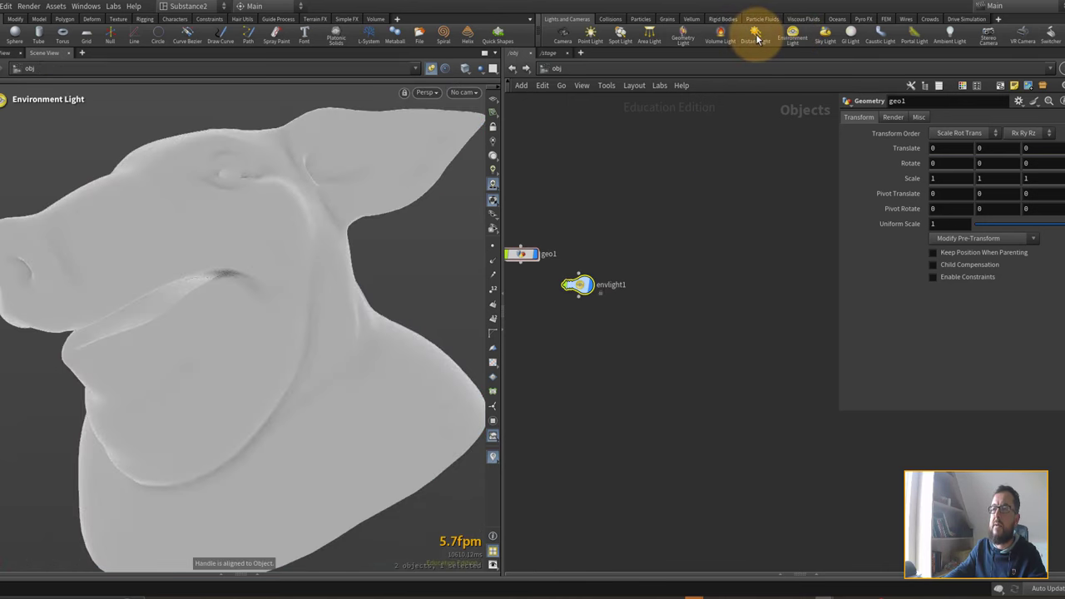
Step: Add a Distant Light aligned to the current view and arrange both light nodes beside geo1
left_click(756, 39, "ctrl")
middle_click_drag(587, 256, 654, 263)
left_click_drag(651, 292, 611, 216)
left_click_drag(595, 262, 611, 270)
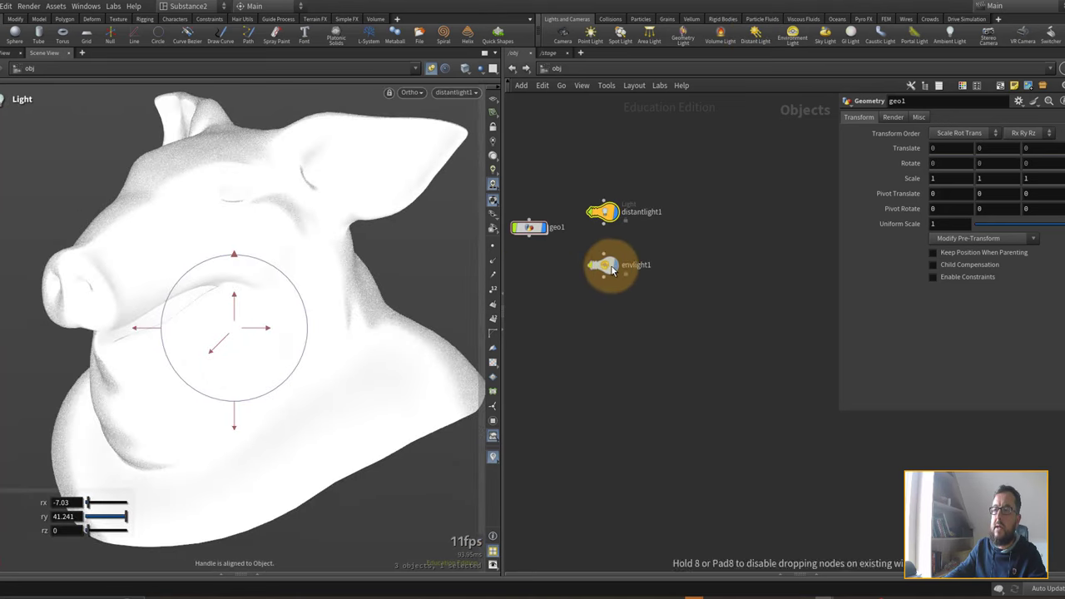
Step: Load HDRIHaven_skylit_garage_2k.rat from $HFS/houdini/pic/hdri/ as envlight1's environment map
left_click(611, 270)
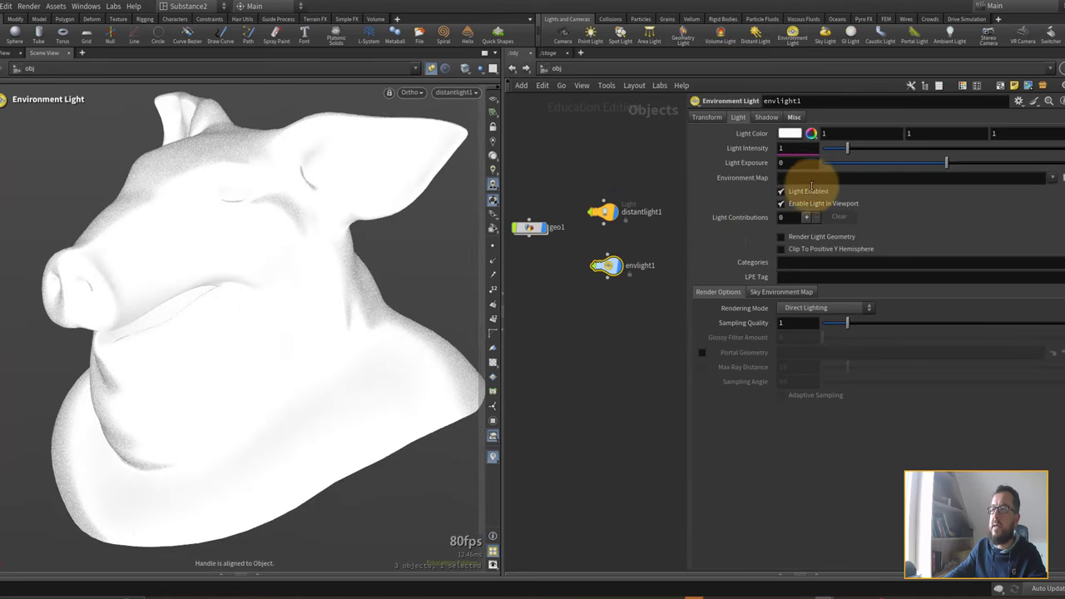
left_click(1052, 178)
left_click(1046, 185)
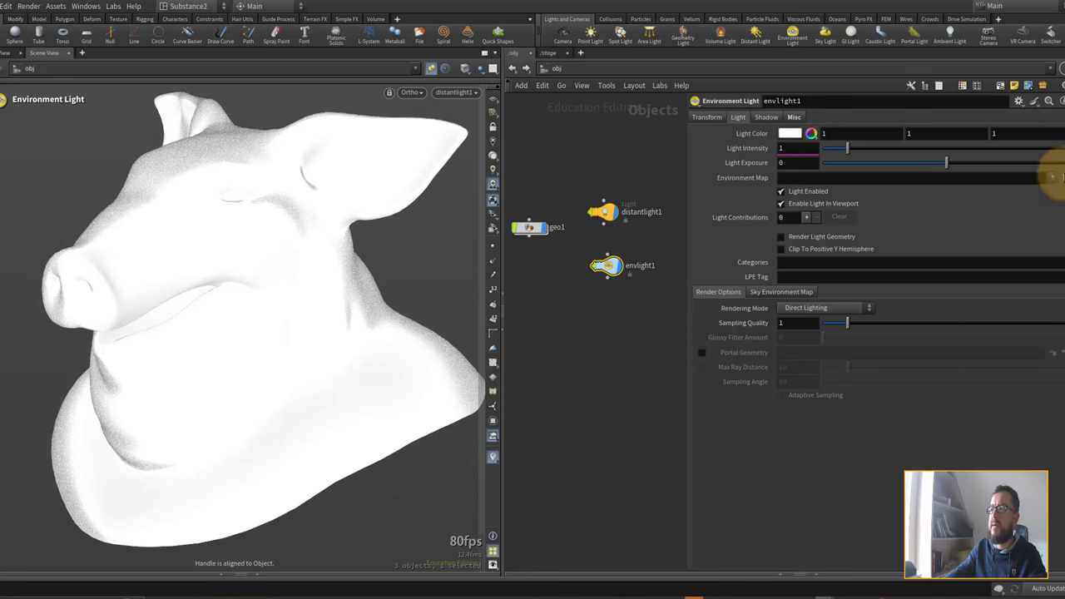
left_click(704, 190)
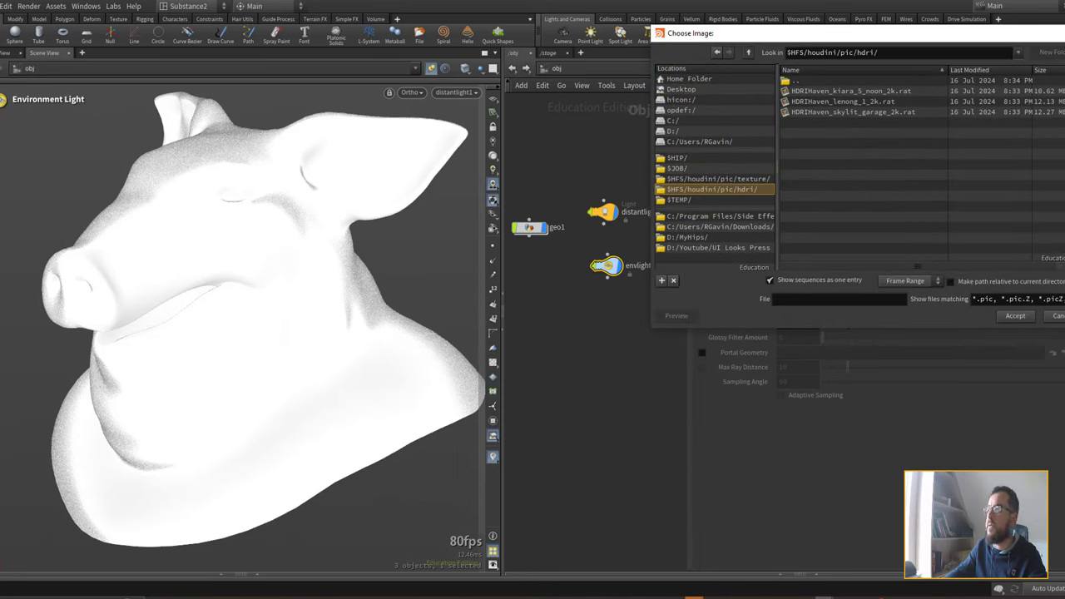
left_click(845, 112)
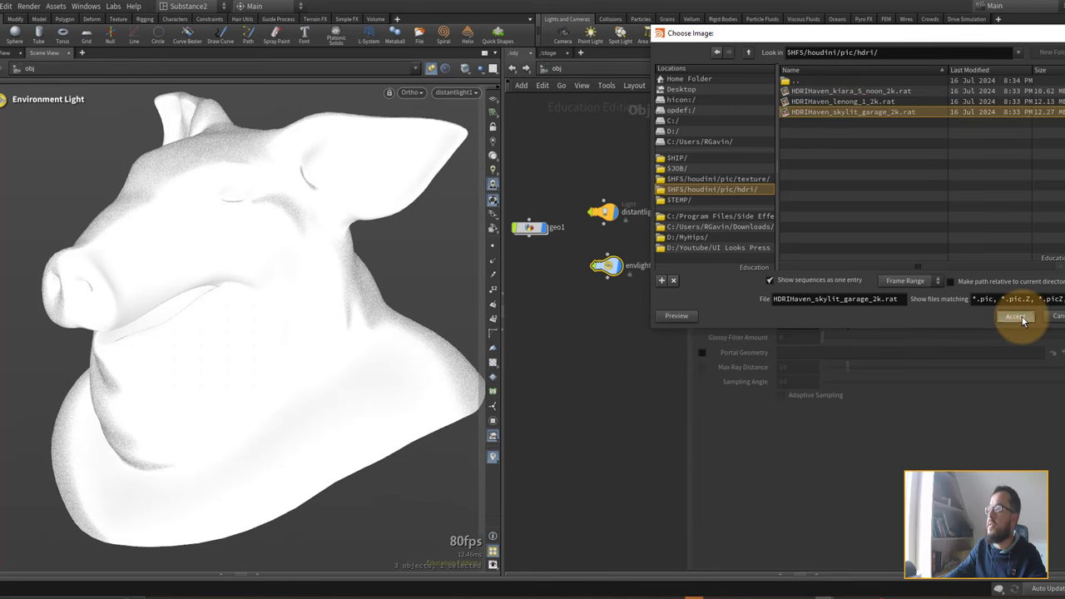
left_click(1015, 317)
Step: Set distantlight1's intensity to 0.1 and line up envlight1 directly below it
left_click(612, 215)
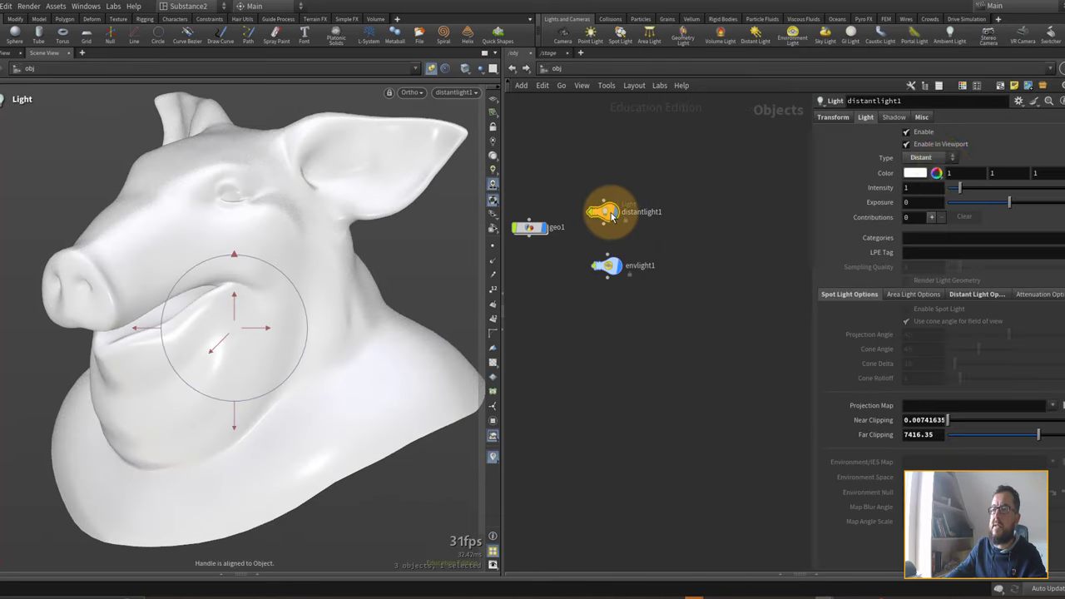
left_click(920, 189)
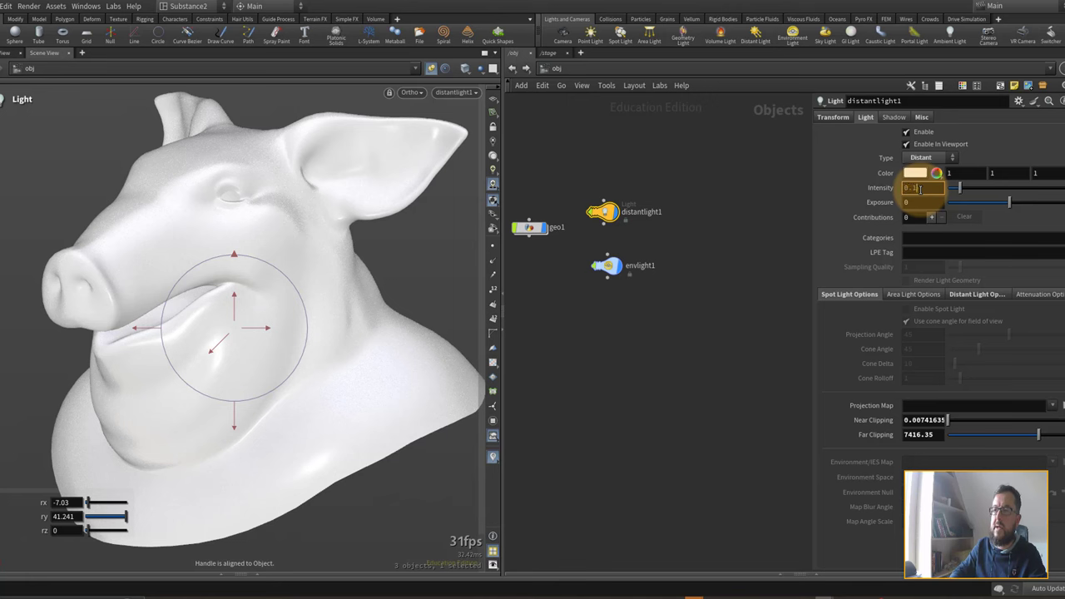
key("Return")
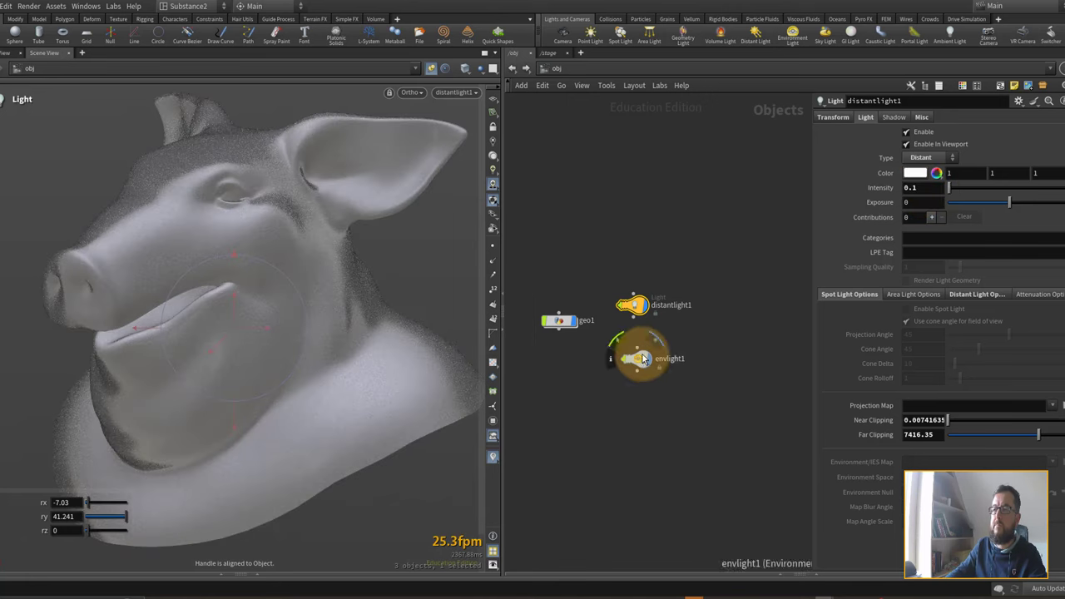
left_click_drag(641, 357, 637, 351)
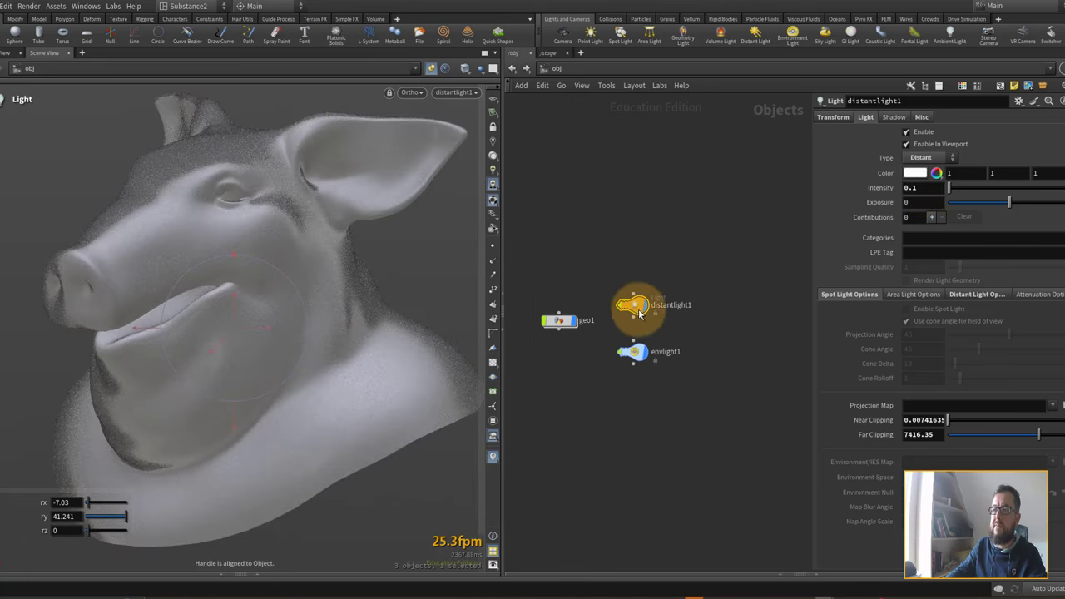
Step: Reopen geo1, display copnet1 instead of texturemaskpaint1 and enter it with the view set back to no camera
left_click(463, 94)
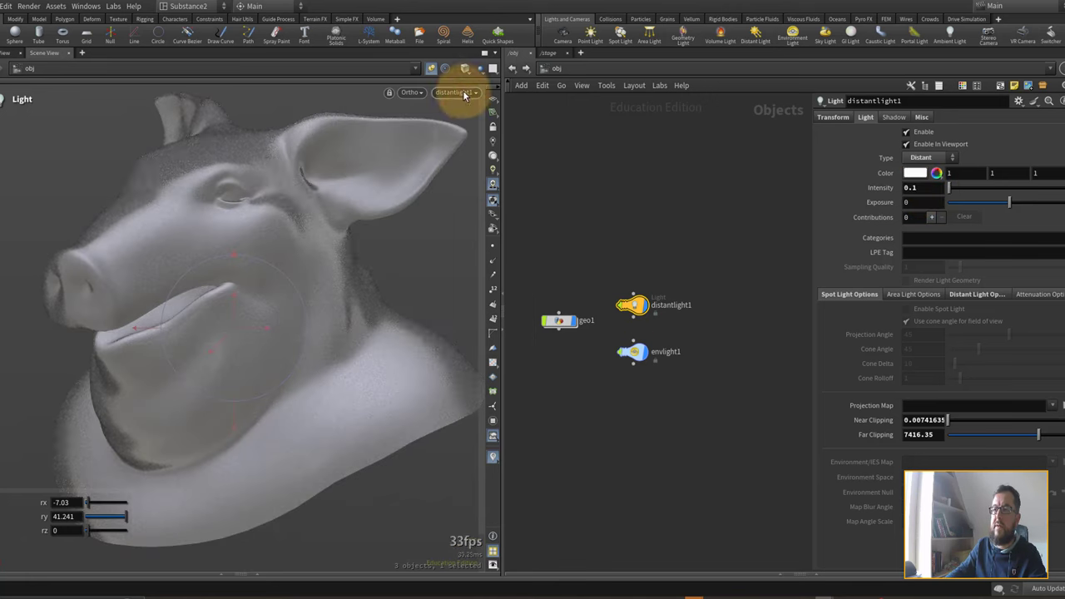
double_click(559, 320)
left_click(704, 426)
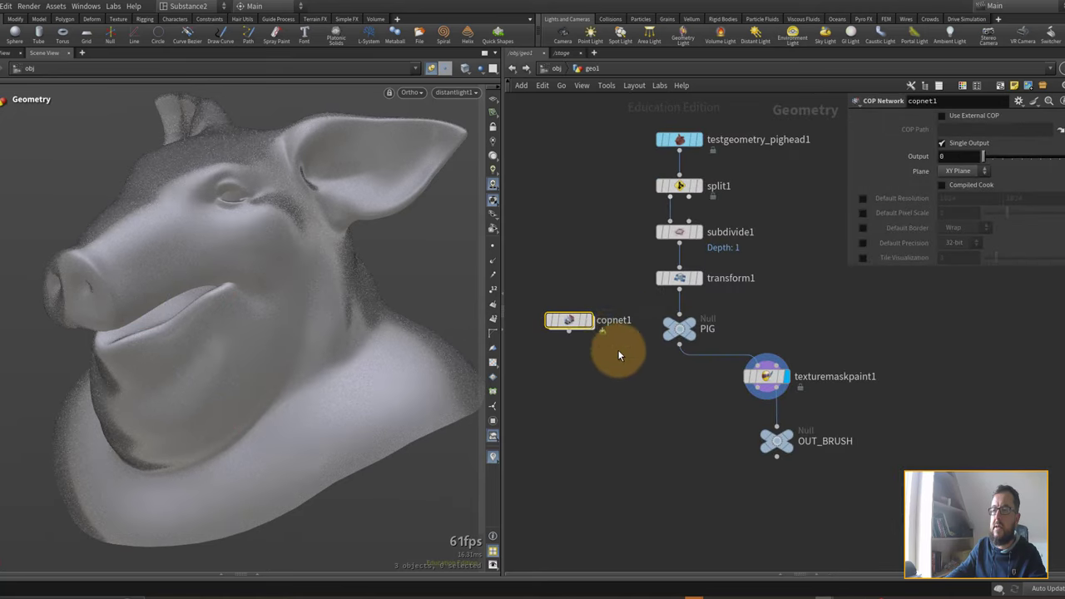
left_click(558, 321)
left_click(586, 320)
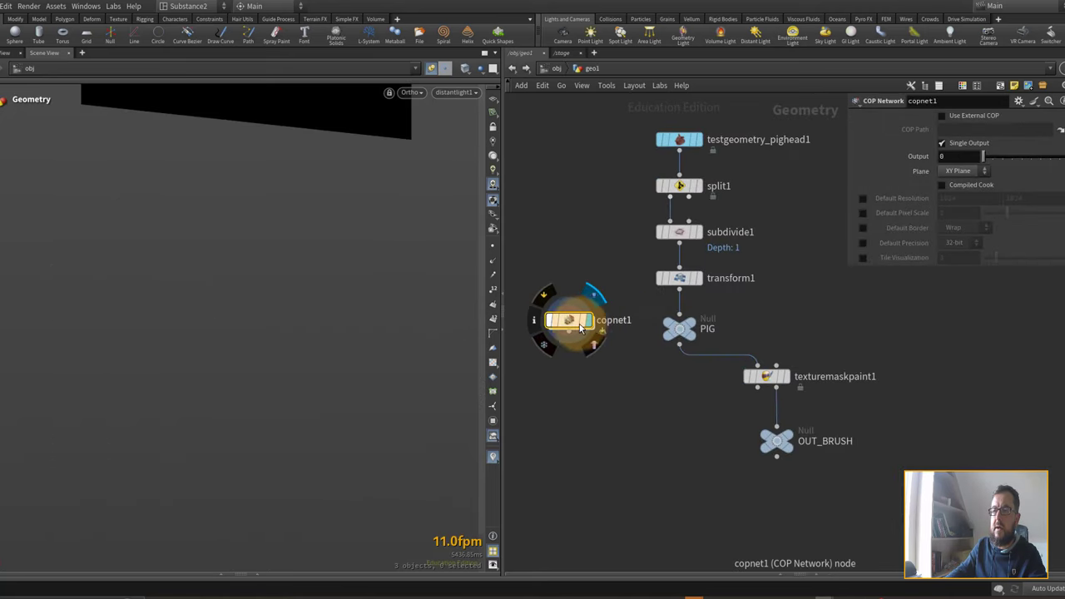
double_click(567, 323)
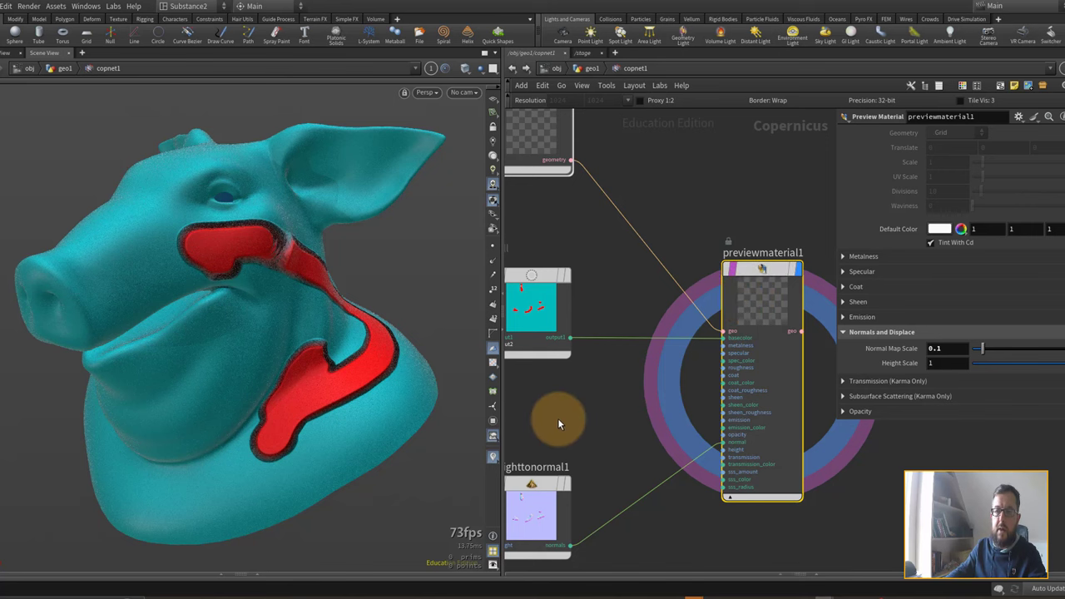
Step: Return to geo1 and activate texturemaskpaint1 for painting on the pig head
middle_click_drag(558, 418, 700, 337)
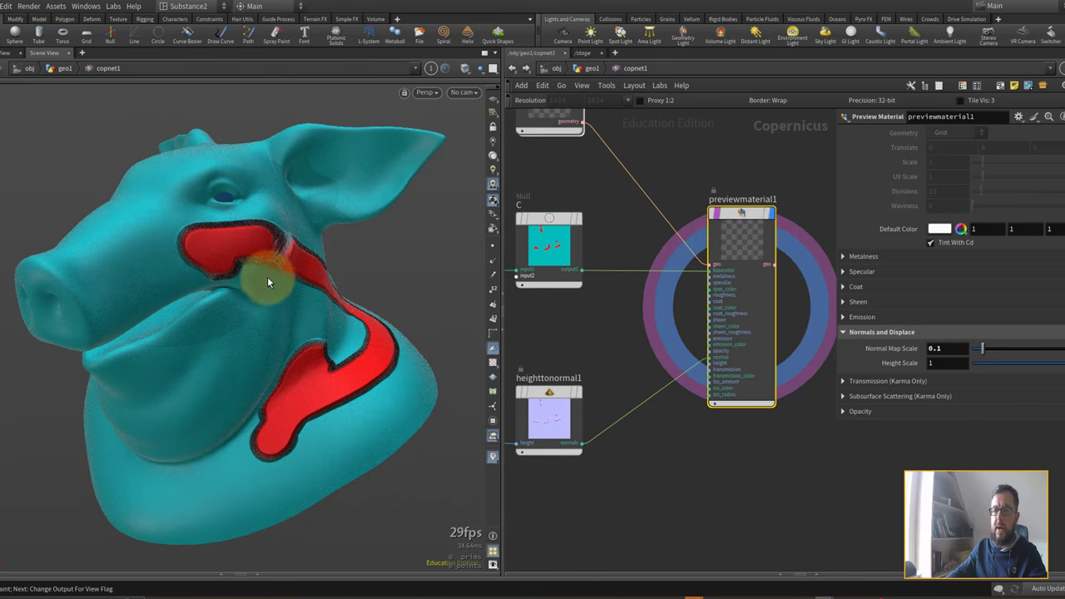
middle_click_drag(615, 329, 627, 360)
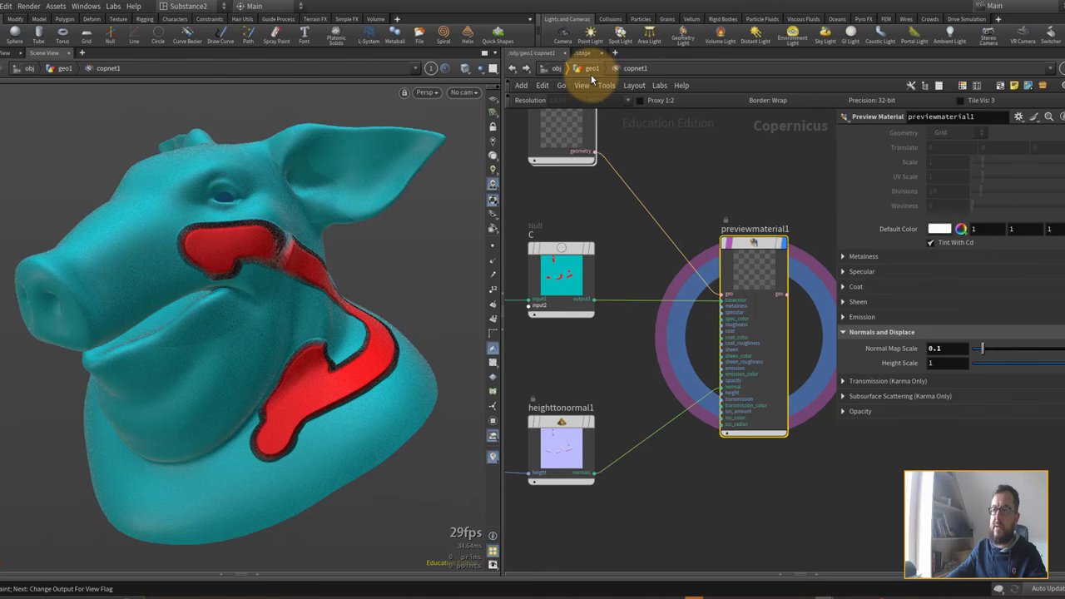
left_click(591, 74)
left_click(703, 341)
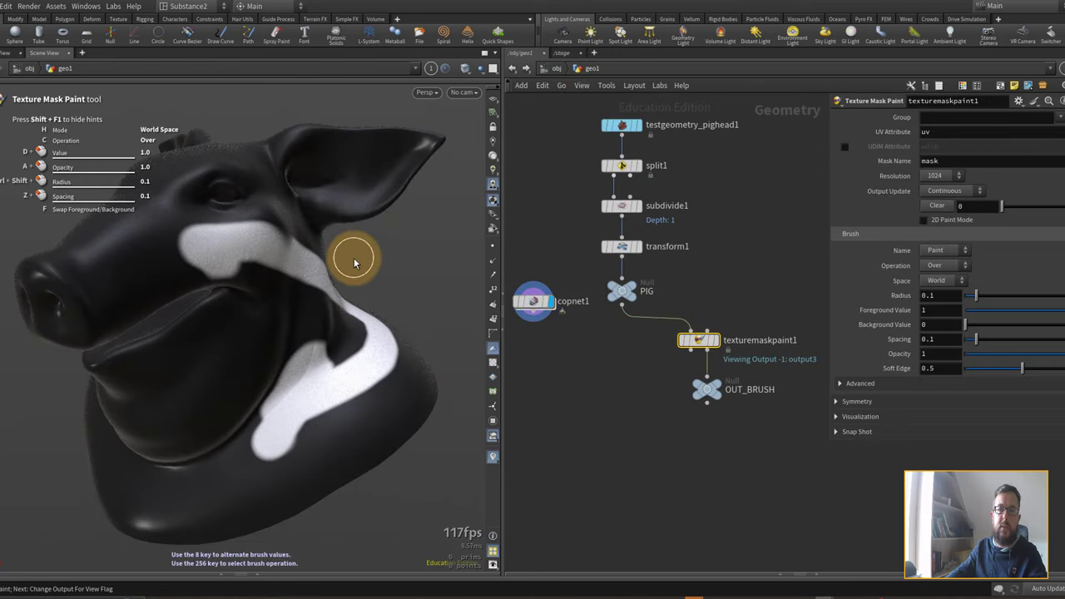
Step: Paint extra mask strokes over the pig's neck to thicken the existing white band
middle_click_drag(341, 354, 300, 405)
left_click_drag(301, 417, 325, 363)
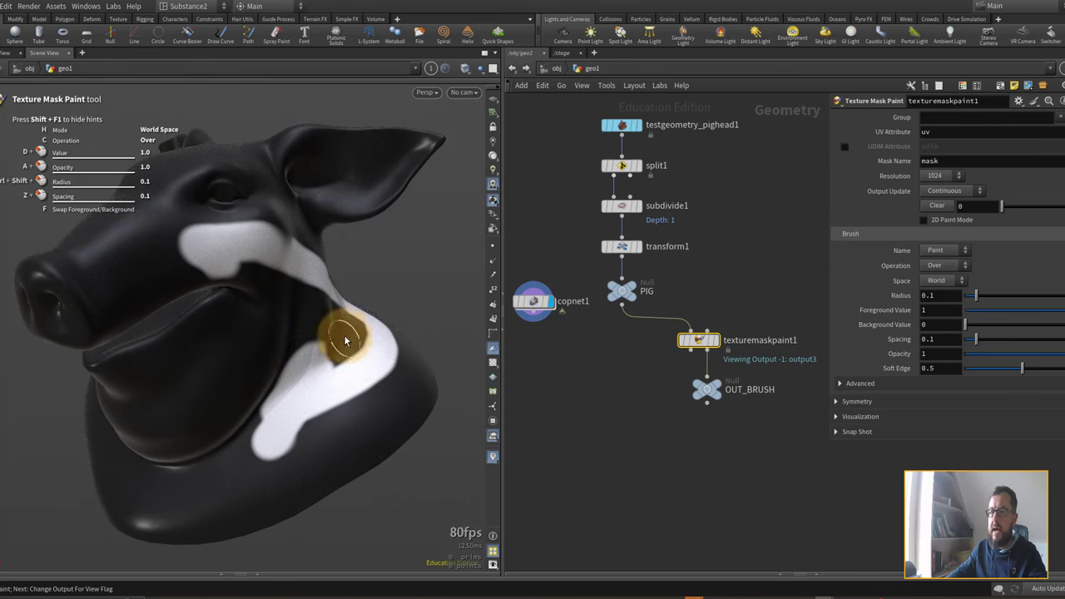
mouse_move(345, 338)
left_mouse_down()
mouse_move(298, 332)
mouse_move(341, 370)
left_mouse_up()
Step: Switch texturemaskpaint1's brush to Stamp and clear the painted mask
right_click_drag(343, 370, 344, 438)
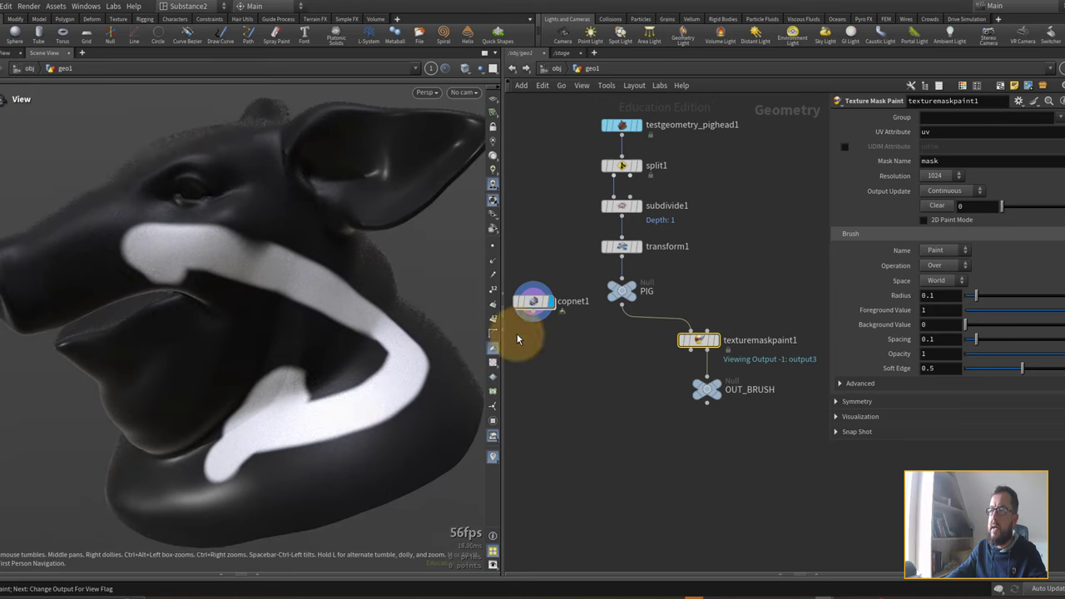
left_click(940, 251)
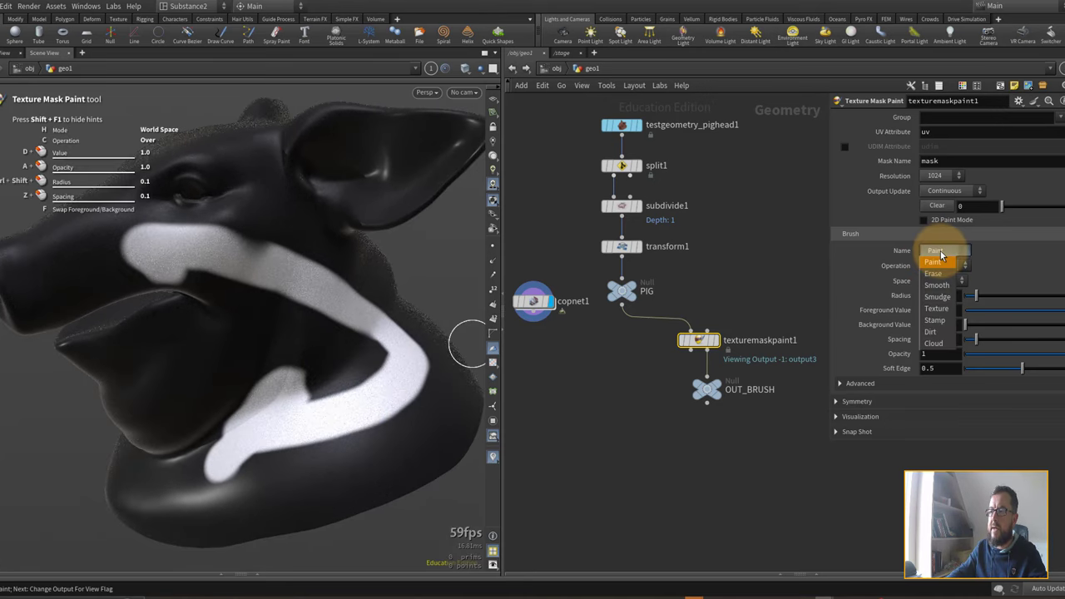
left_click(935, 320)
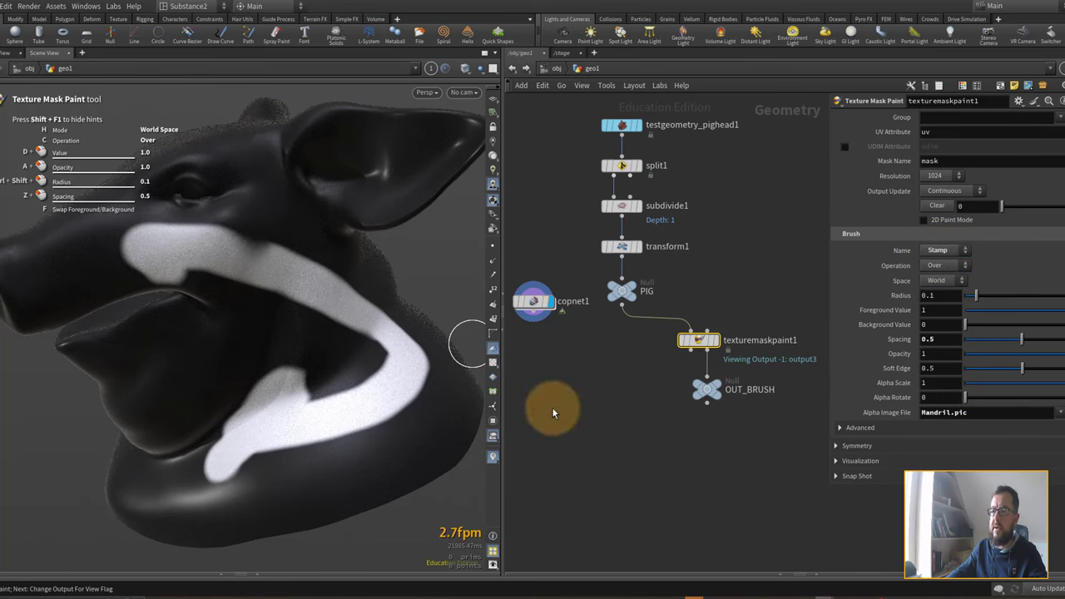
left_click(936, 205)
Step: Enlarge the brush radius to about 0.403 and stamp the Mandril.pic image once behind the pig's jaw
left_click_drag(273, 321, 300, 336, "ctrl+shift")
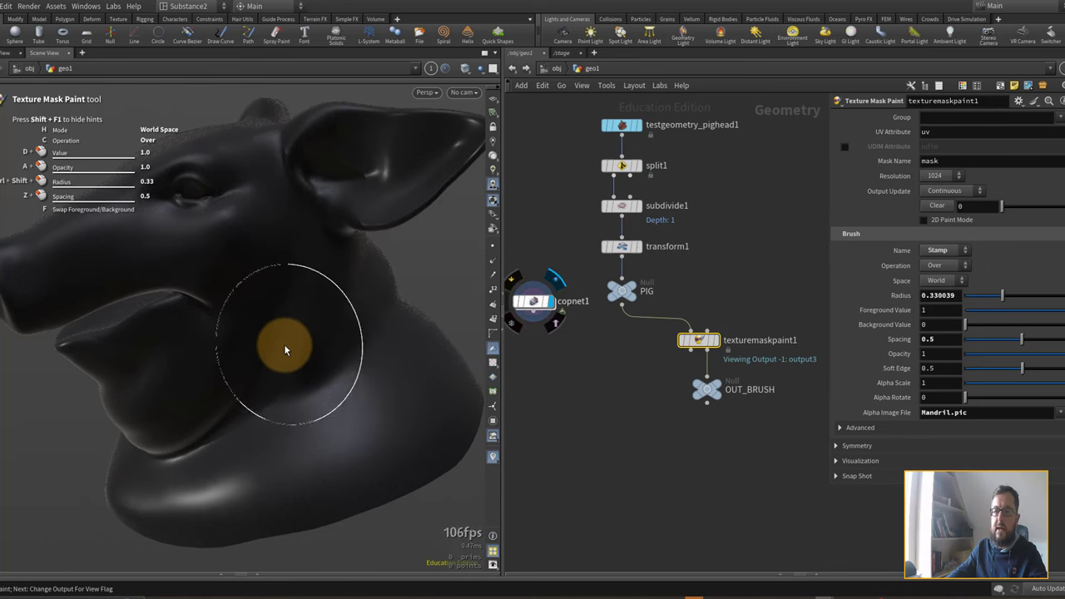
scroll(283, 345, "up", 2, "ctrl+shift")
left_click(282, 338)
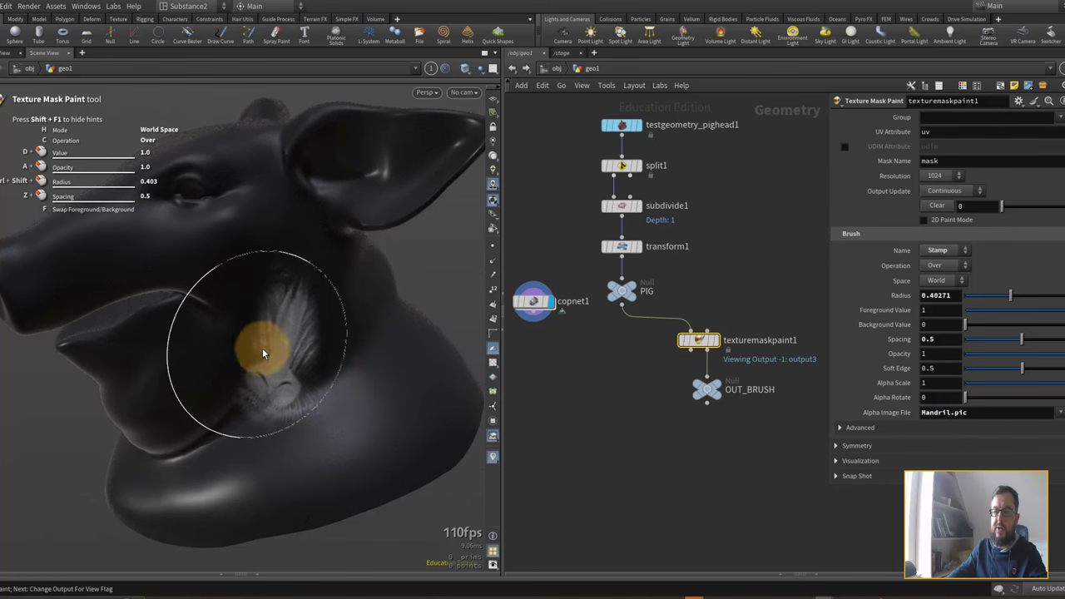
scroll(737, 416, "down", 1)
Step: Reopen copnet1 and examine the stamped decal's color and relief on the pig, along with the node chain
mouse_move(543, 306)
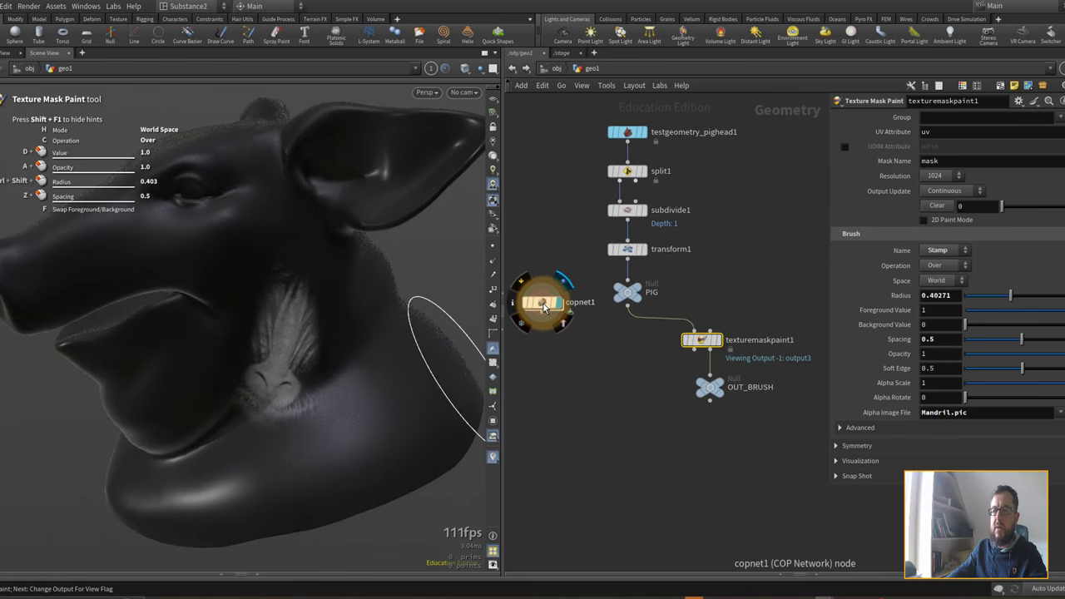
double_click(542, 306)
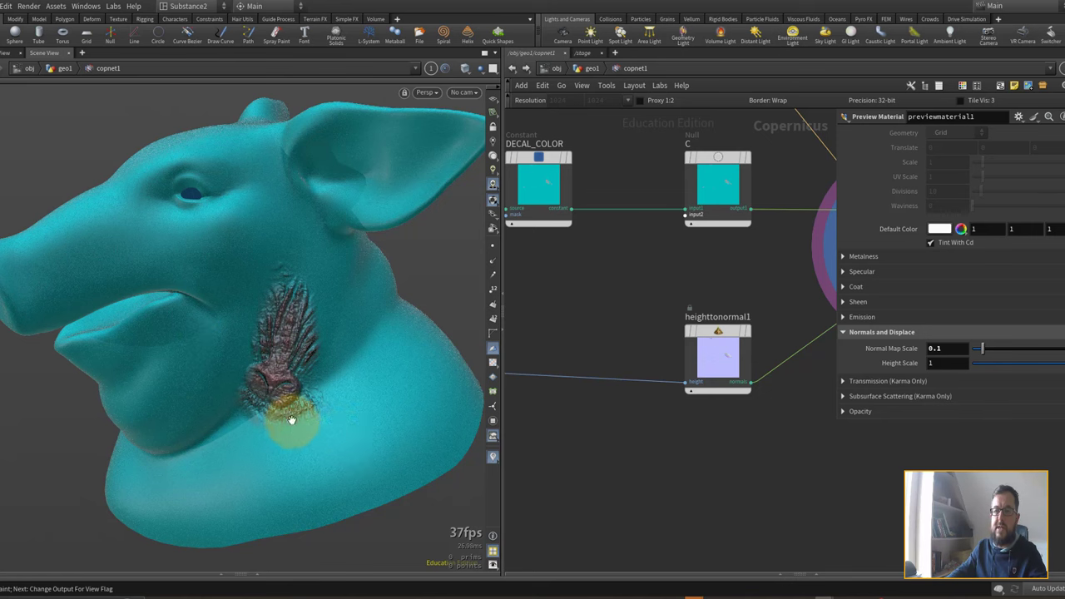
scroll(291, 420, "up", 5)
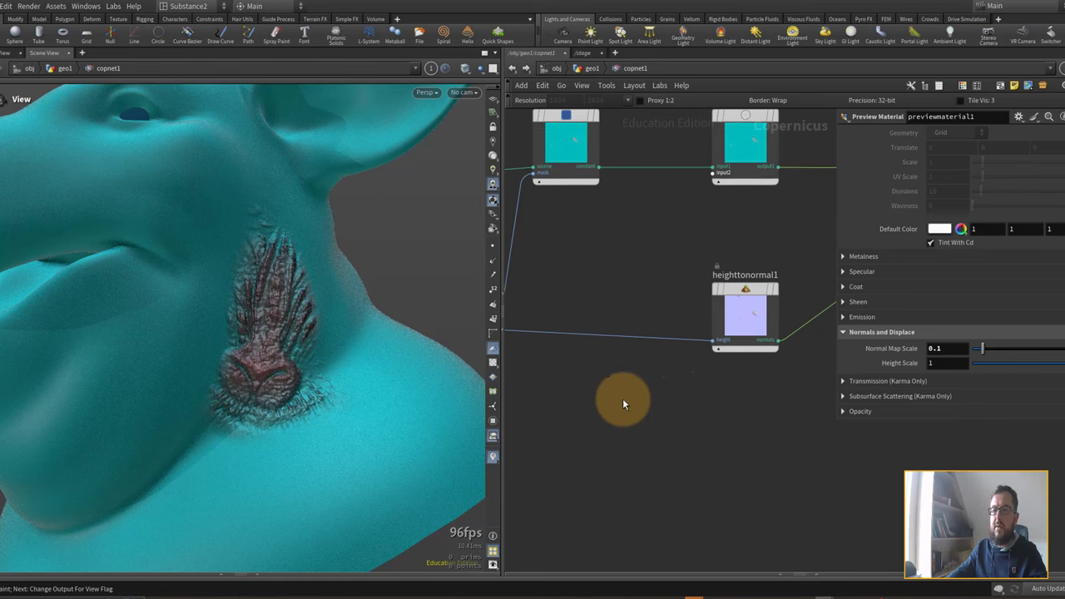
scroll(684, 384, "down", 4)
middle_click_drag(684, 384, 743, 279)
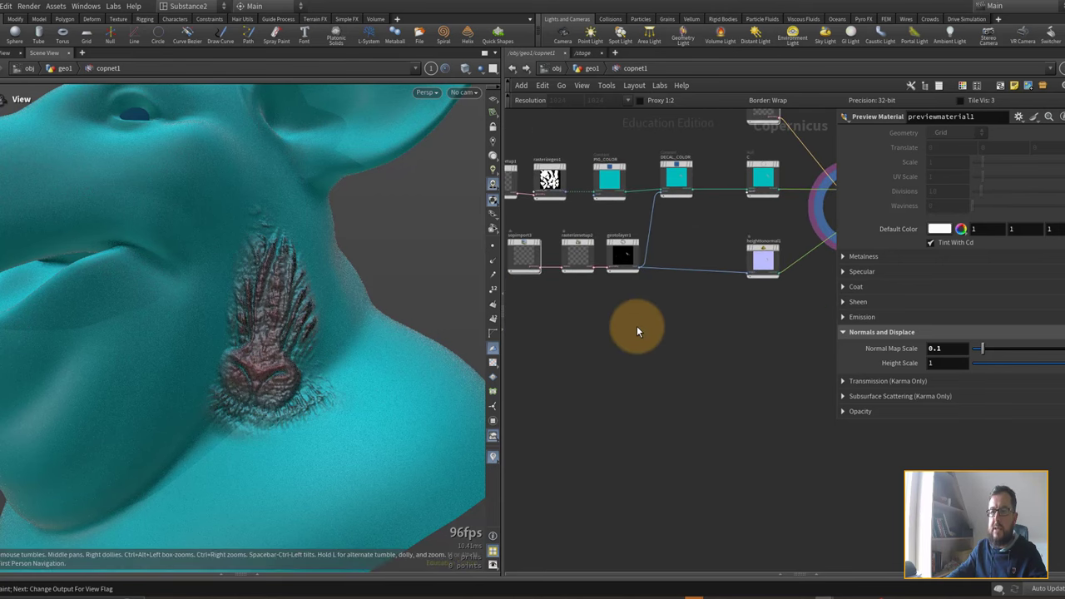
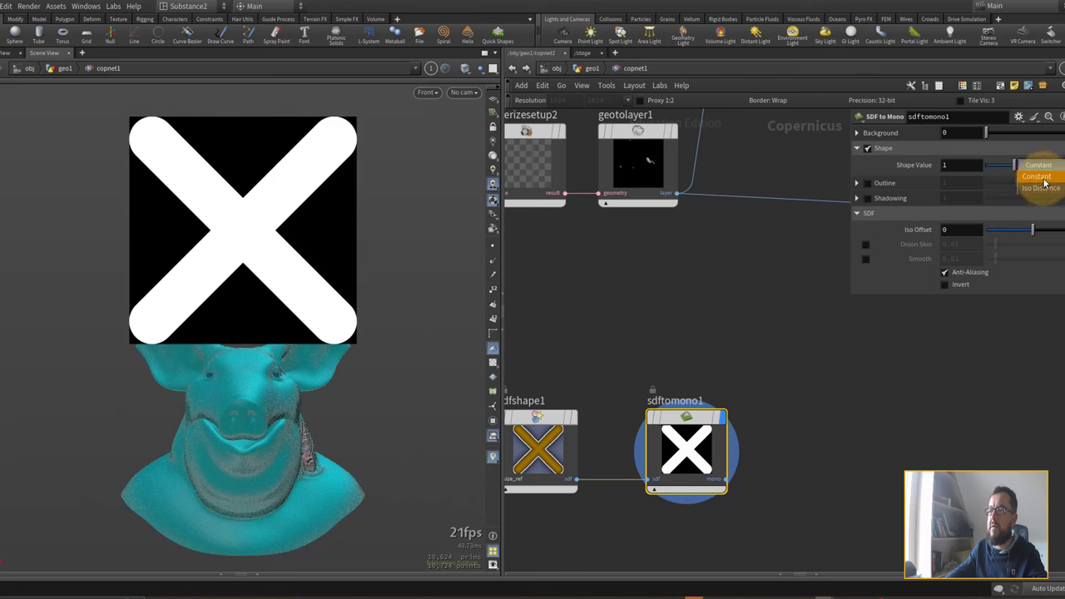
Step: Set sdftomono1's Shape Value mode to Iso Distance and check the shaded X
left_click(1041, 188)
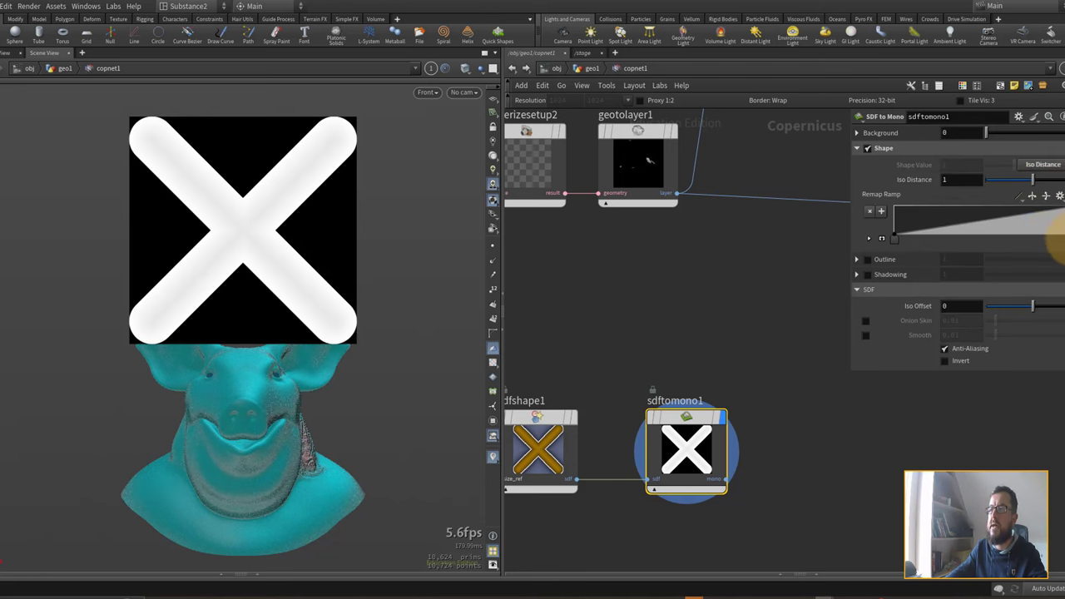
mouse_move(1052, 238)
left_mouse_down()
mouse_move(1016, 232)
mouse_move(1064, 234)
left_mouse_up()
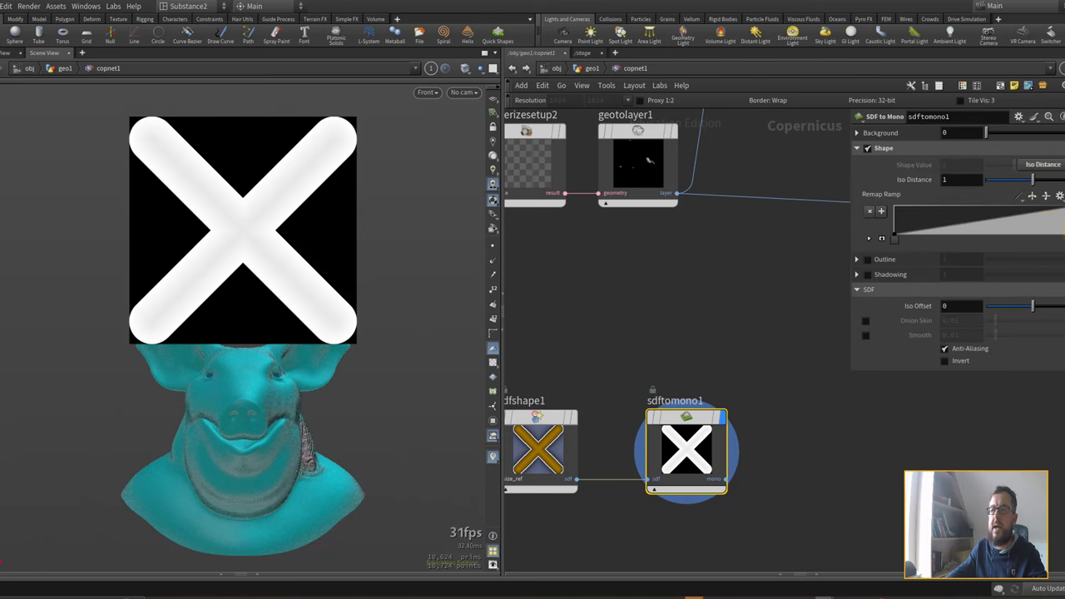
scroll(262, 221, "up", 3)
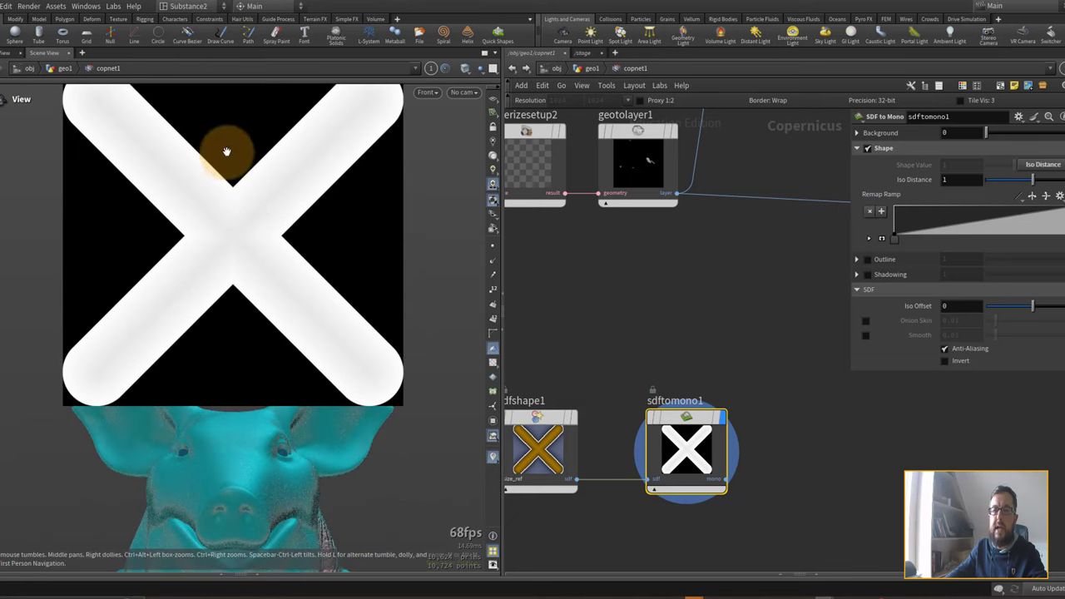
middle_click_drag(226, 152, 228, 247)
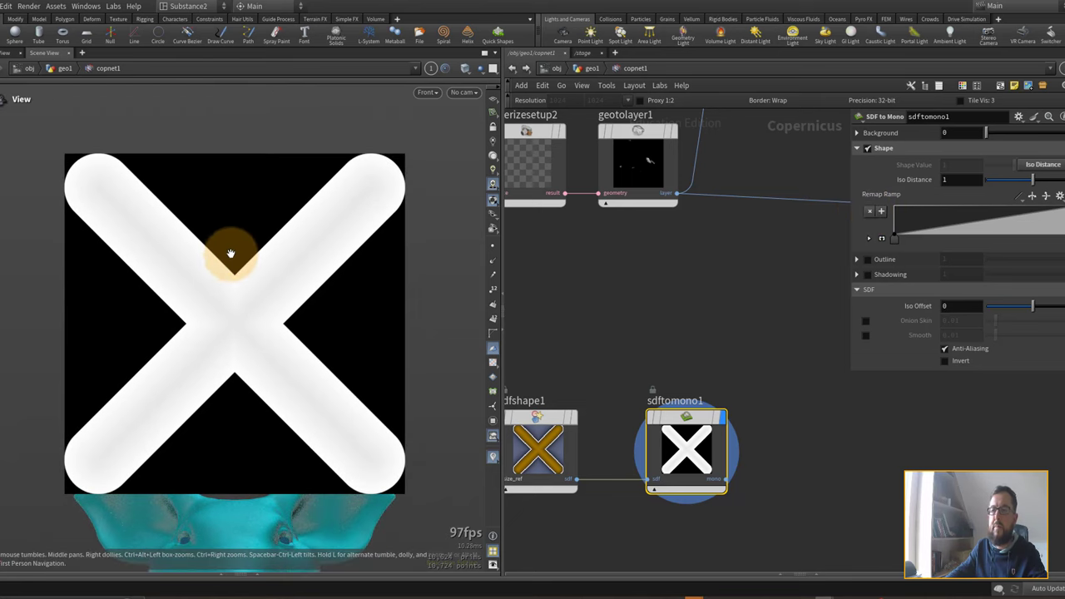
Step: Reverse sdftomono1's Remap Ramp and slide its starting point toward the far end for a white X with soft edges
left_click(1032, 198)
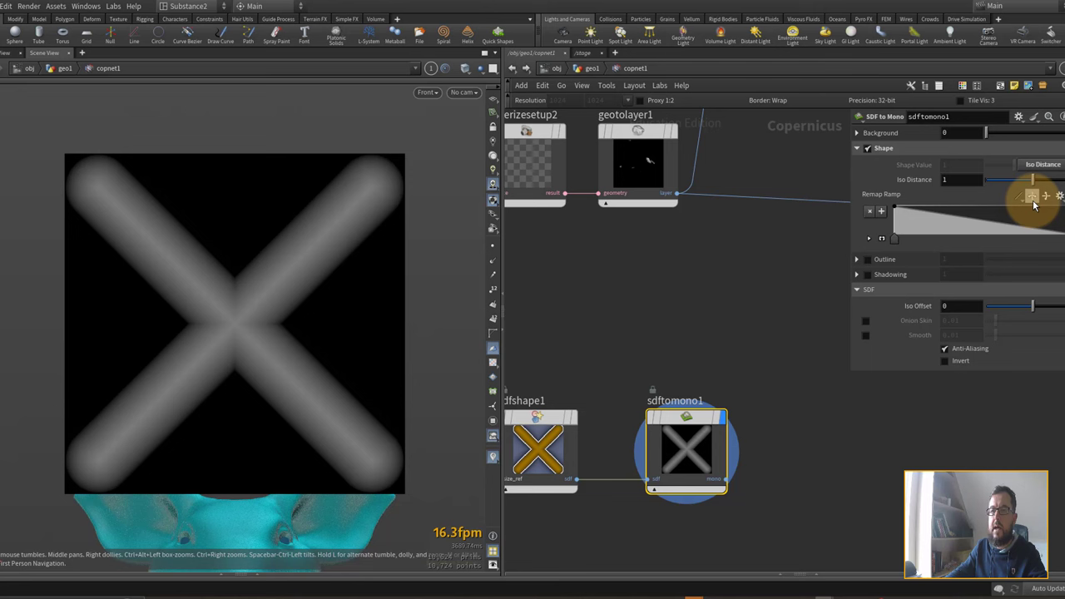
left_click(258, 223)
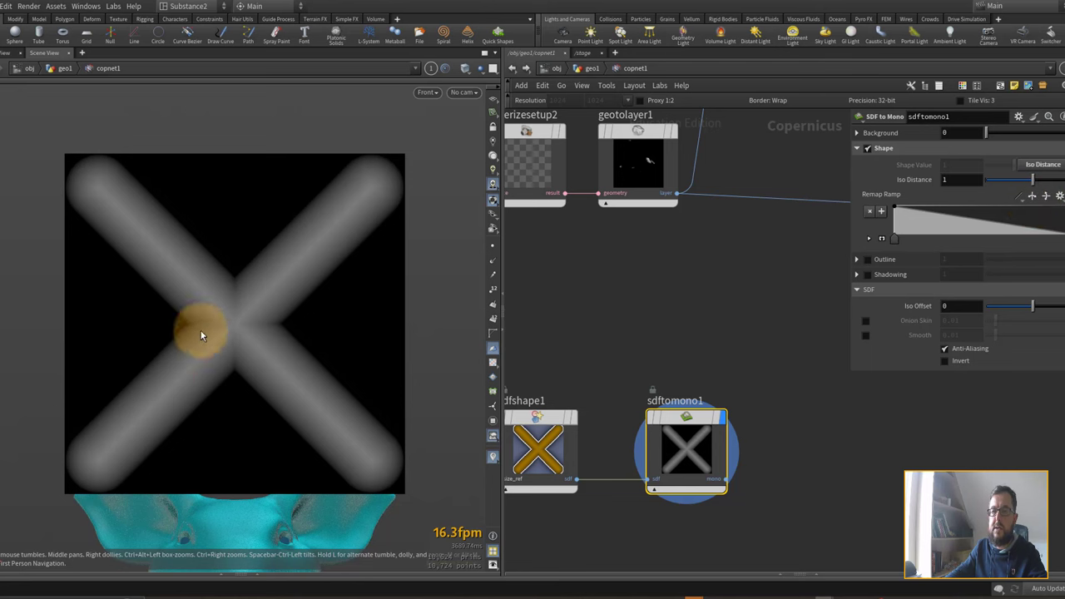
left_click(893, 241)
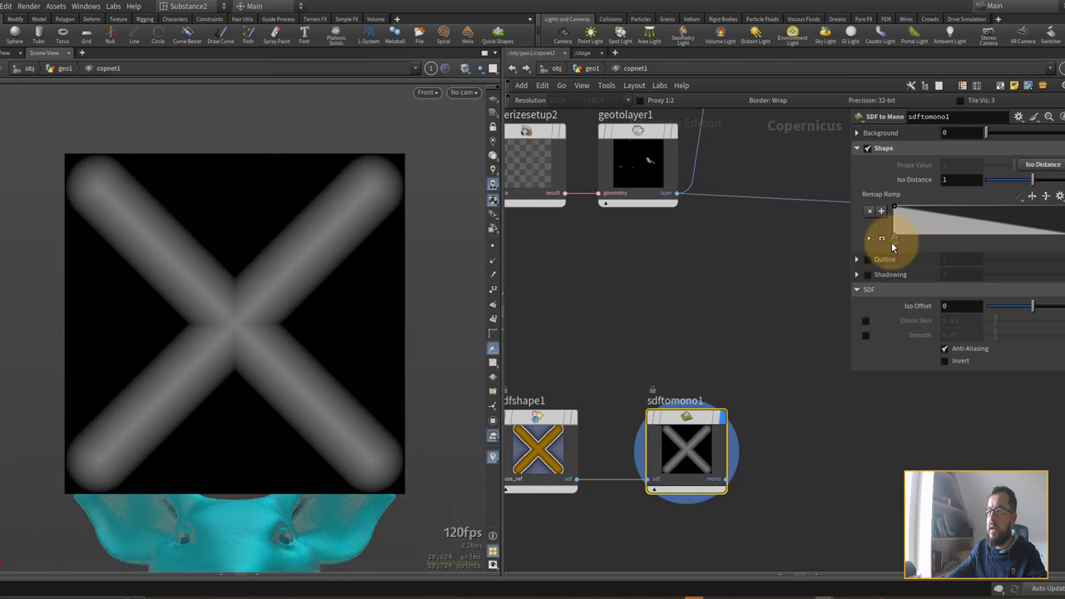
left_click_drag(945, 242, 1051, 241)
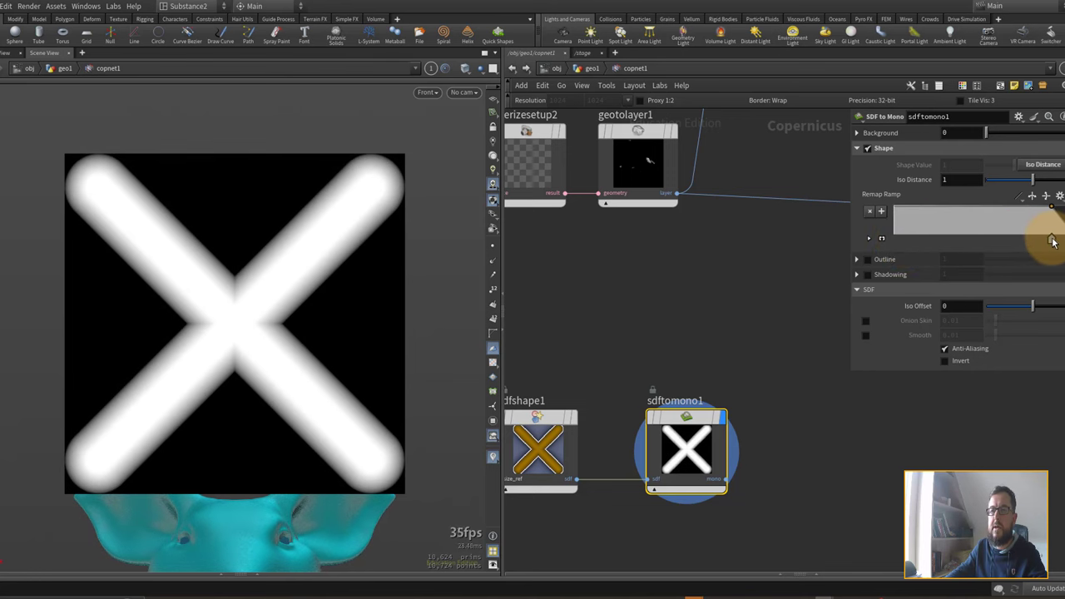
Step: Append a null to sdftomono1, rename it ALPHA_OUT, and return to the geo1 network
left_click(914, 307)
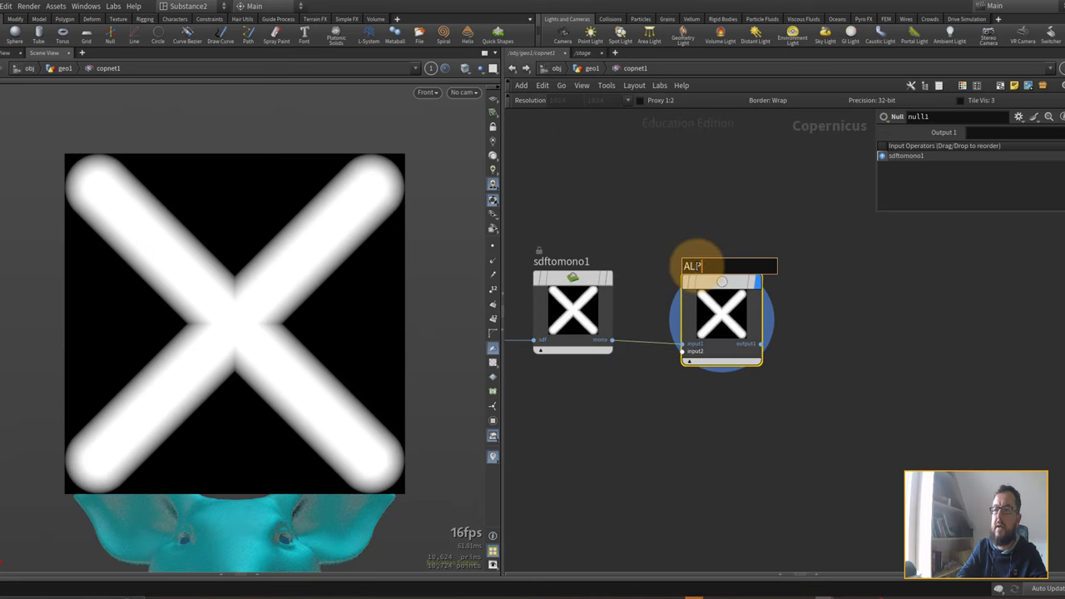
key("Return")
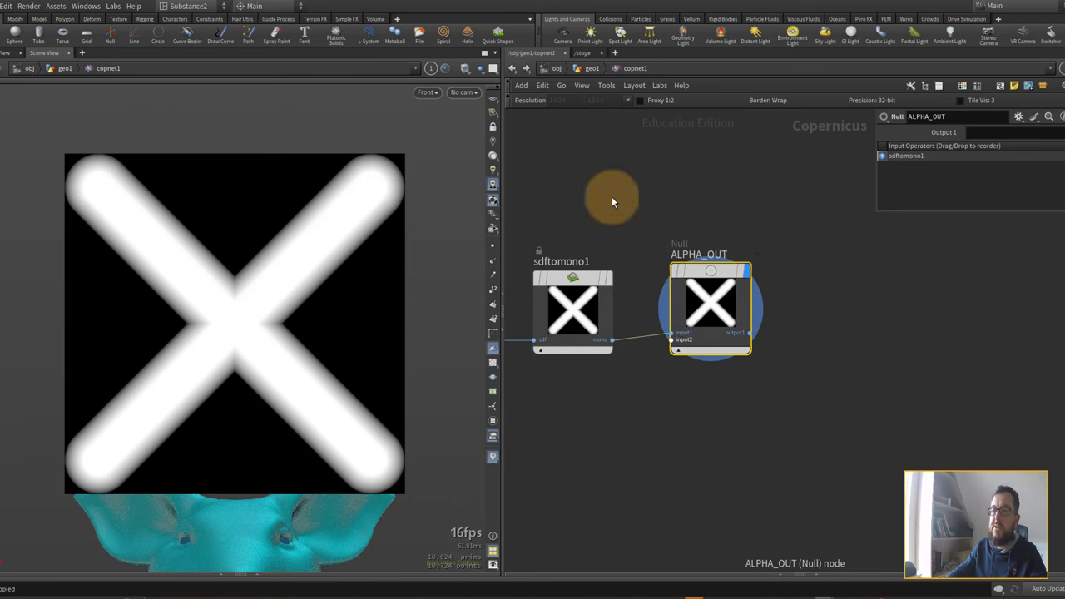
left_click(589, 70)
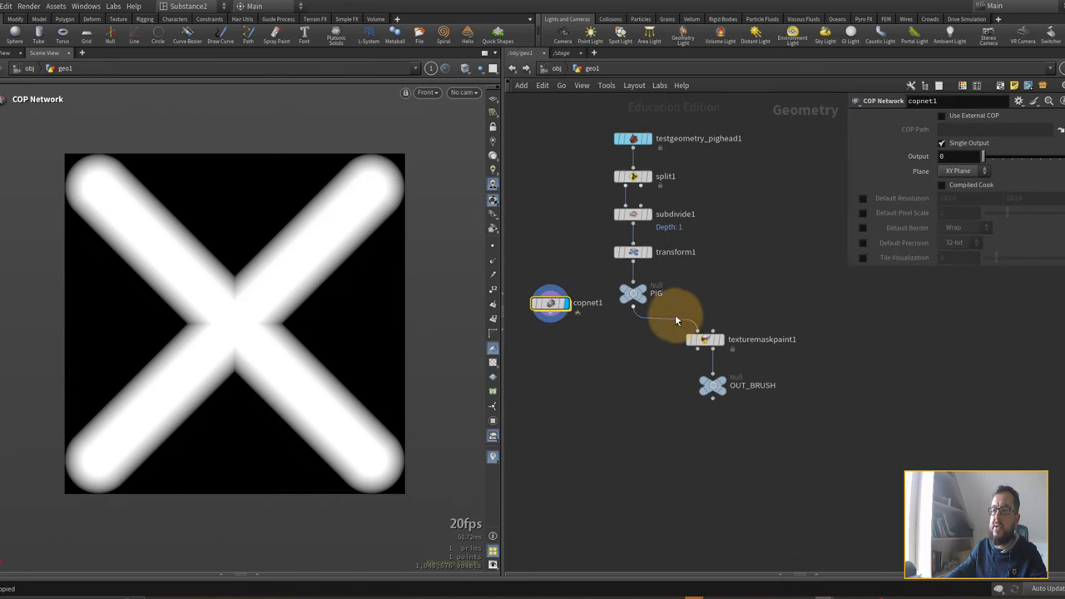
Step: Point texturemaskpaint1's Alpha Image File to op:/obj/geo1/copnet1/ALPHA_OUT
left_click(717, 338)
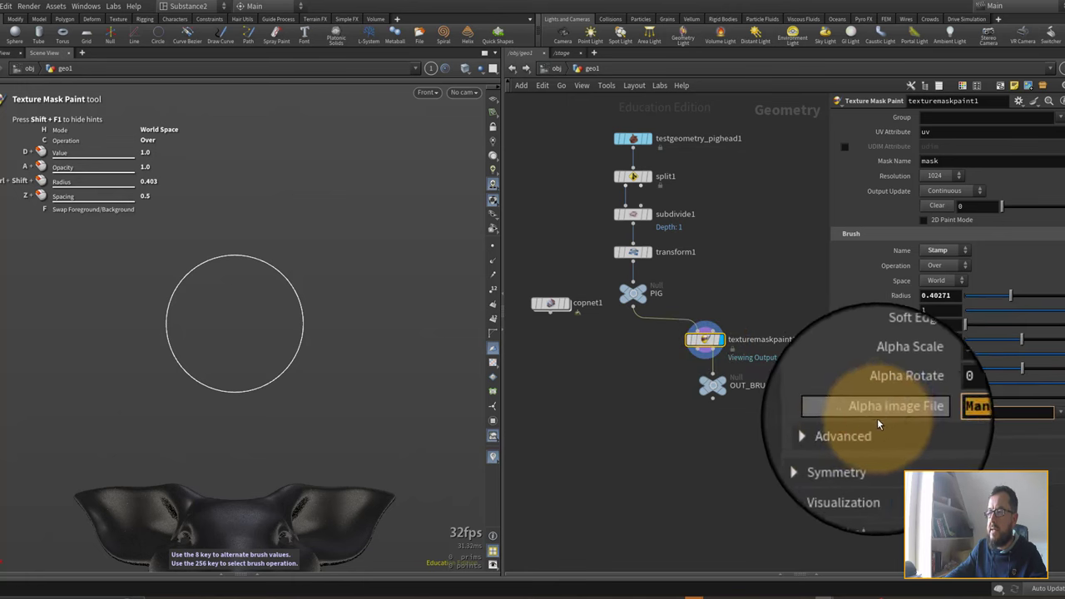
left_click(933, 416)
type("/obj/geo1/copnet1/ALPHA")
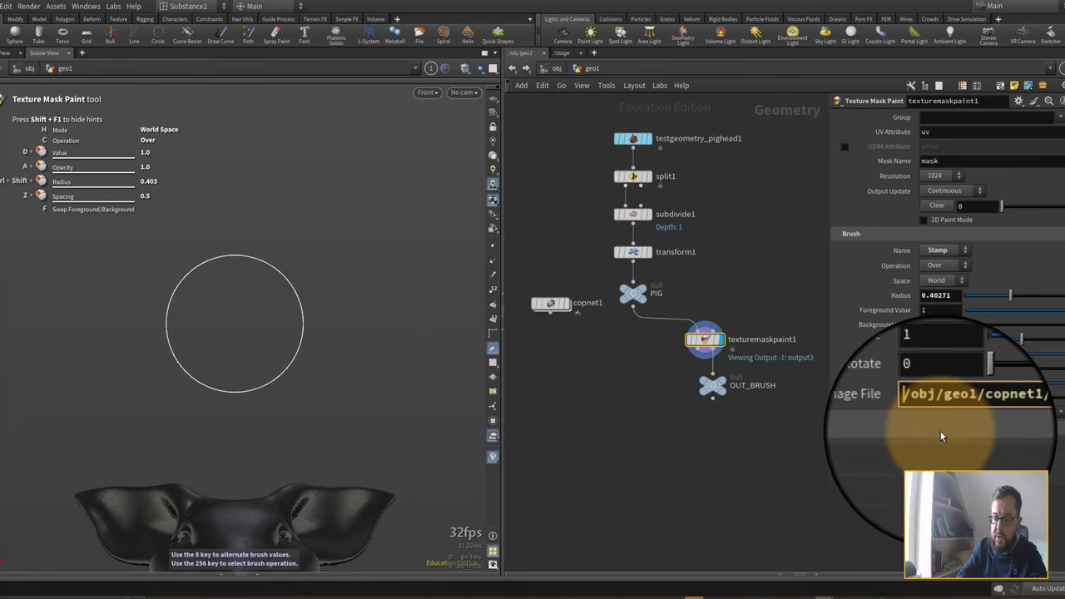
type("op:")
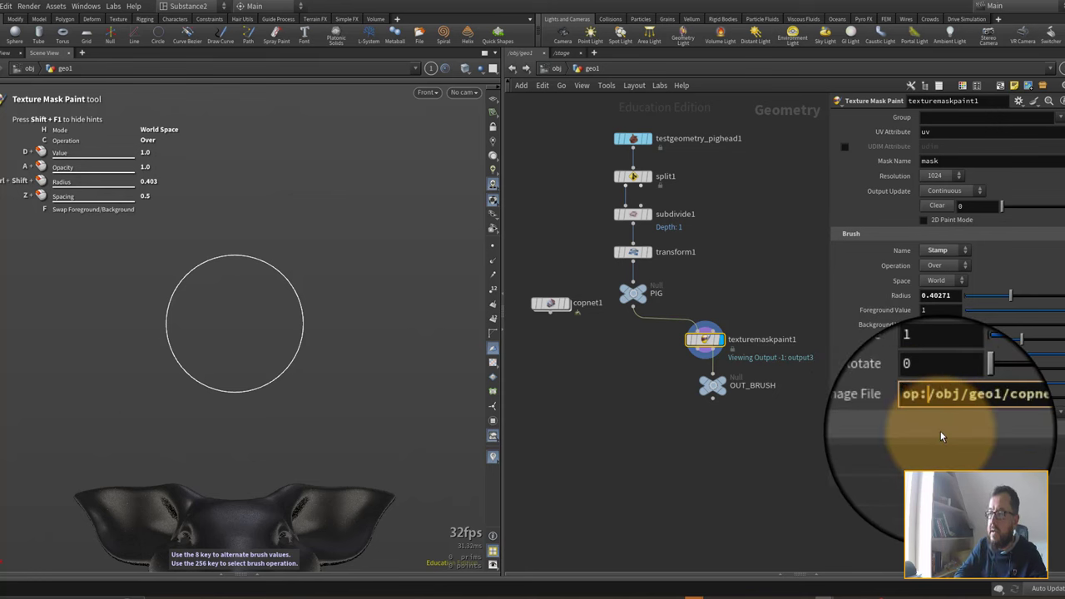
key("Return")
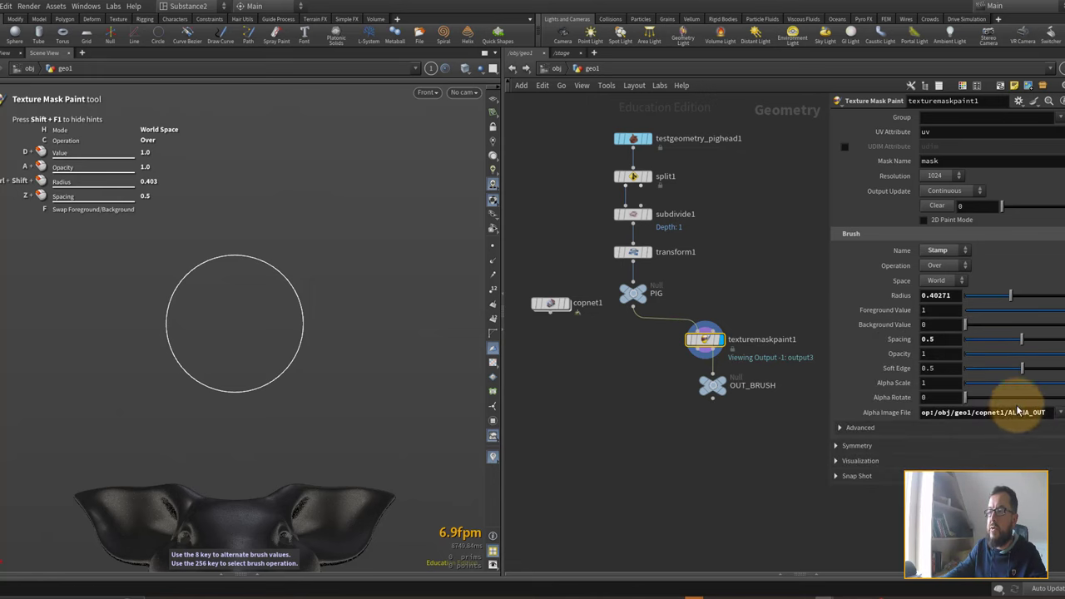
Step: Clear the painted mask and stamp the X once behind the pig's jaw and once on its shoulder
middle_click_drag(632, 359, 603, 329)
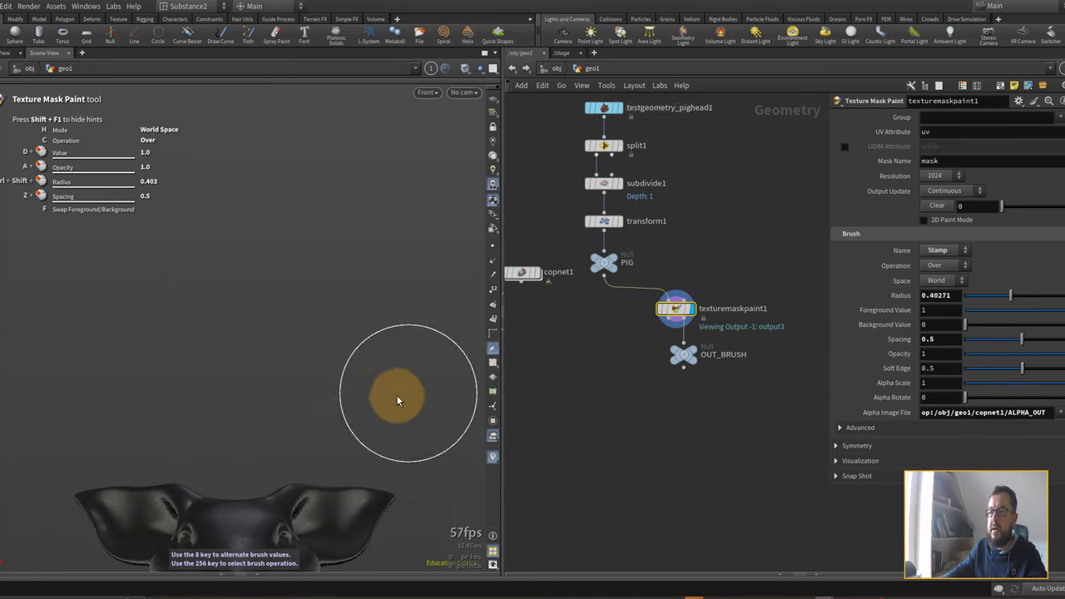
key("space+1")
scroll(317, 321, "down", 3)
mouse_move(285, 295)
left_mouse_down()
mouse_move(349, 316)
mouse_move(269, 351)
mouse_move(280, 339)
left_mouse_up()
key("Return")
left_click(937, 205)
left_click(287, 338)
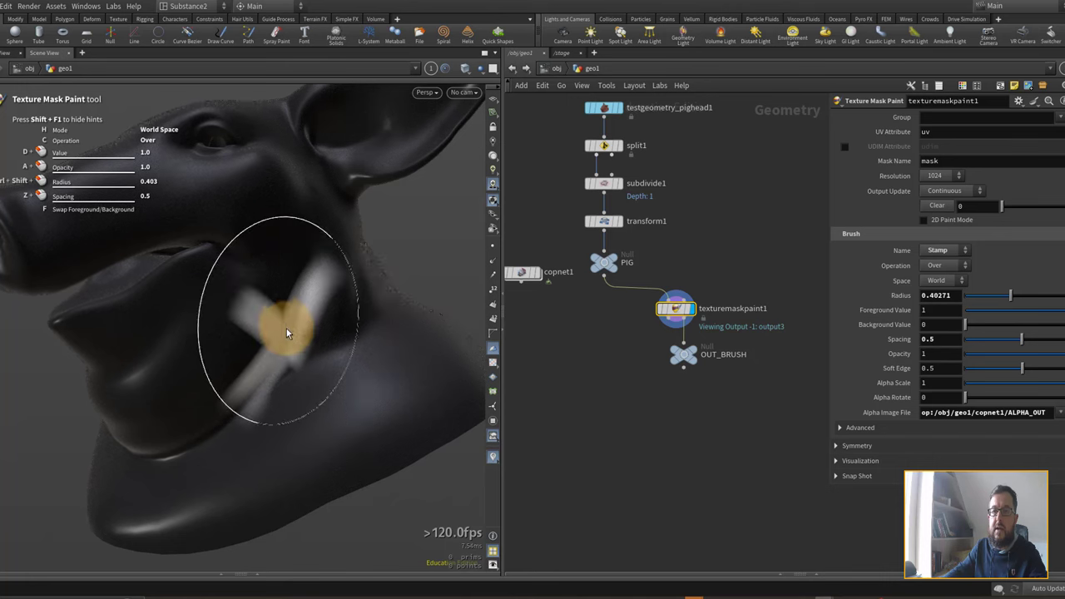
left_click(380, 380)
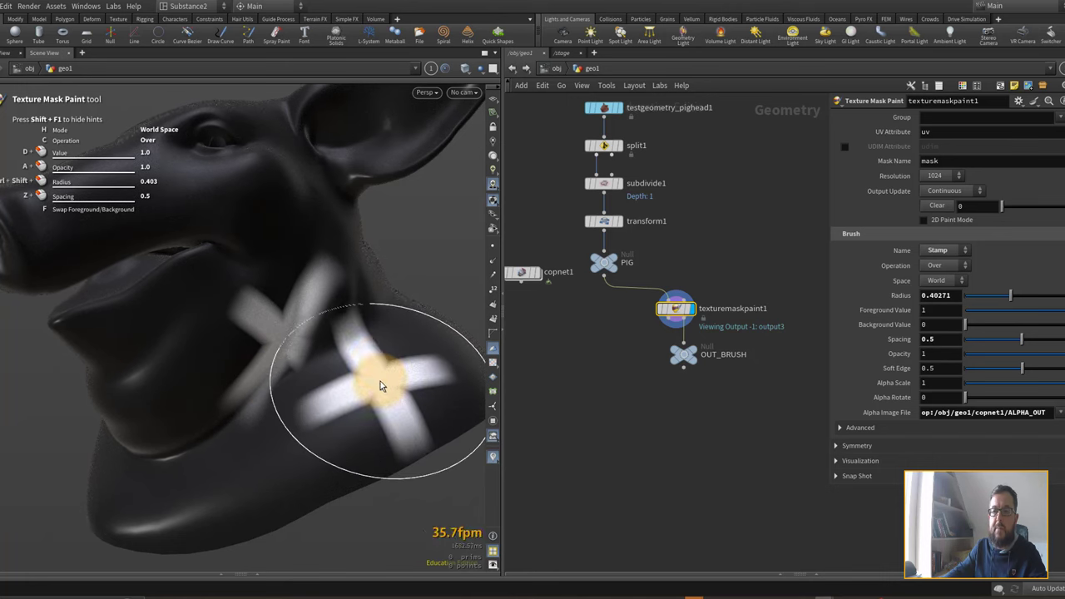
Step: Stamp additional X marks on the pig's cheek, snout and neck
left_click(265, 220)
key("Escape")
mouse_move(151, 272)
left_mouse_down()
mouse_move(169, 320)
mouse_move(193, 308)
left_mouse_up()
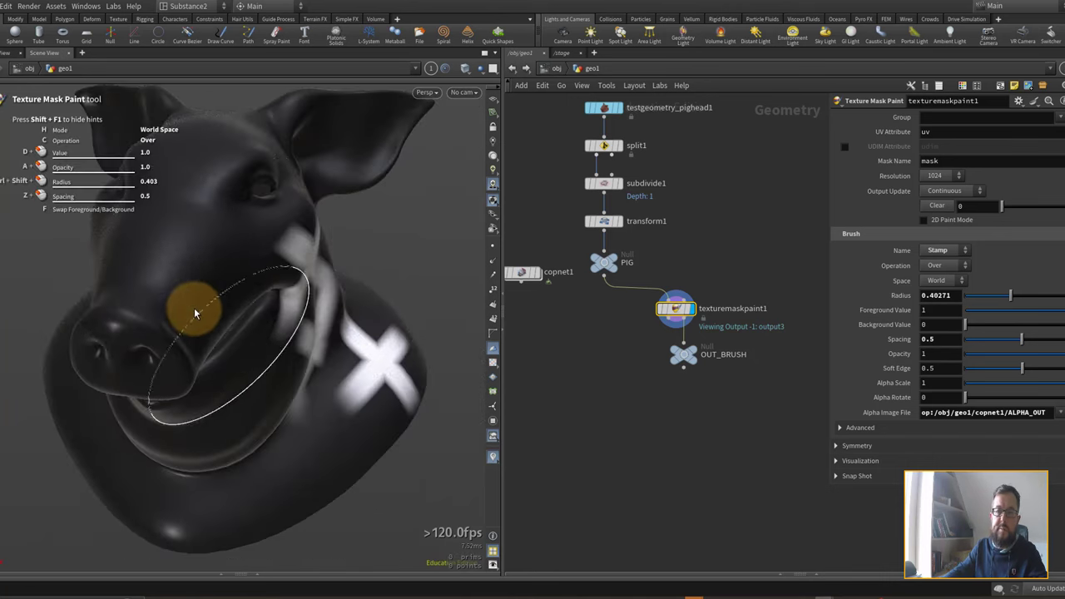
left_click(188, 290)
mouse_move(307, 409)
left_mouse_down("alt")
mouse_move(331, 413)
mouse_move(380, 375)
mouse_move(285, 357)
left_mouse_up("alt")
key("Return")
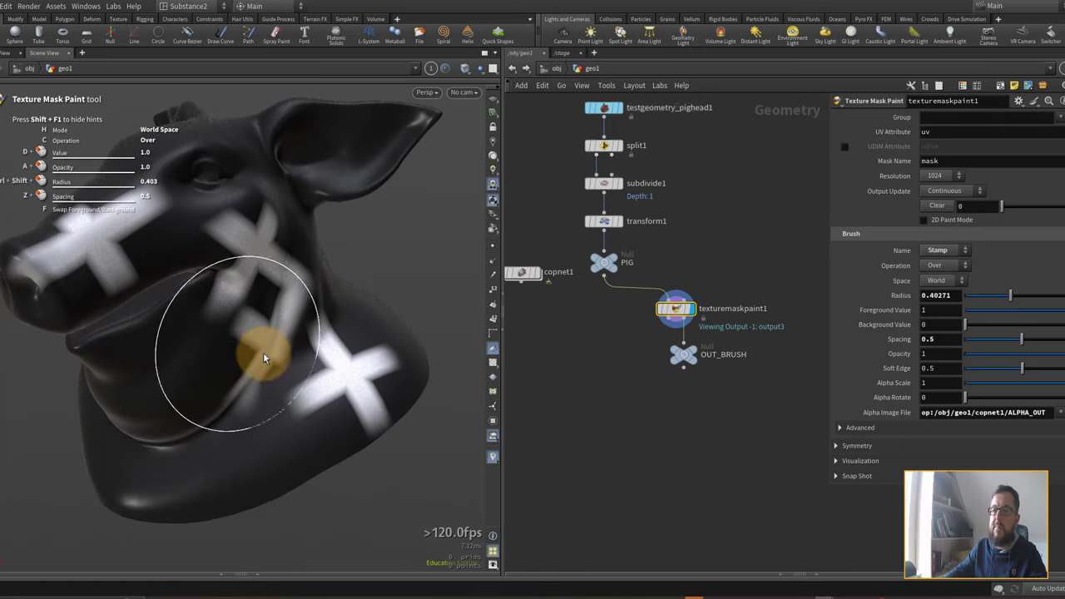
left_click(262, 352)
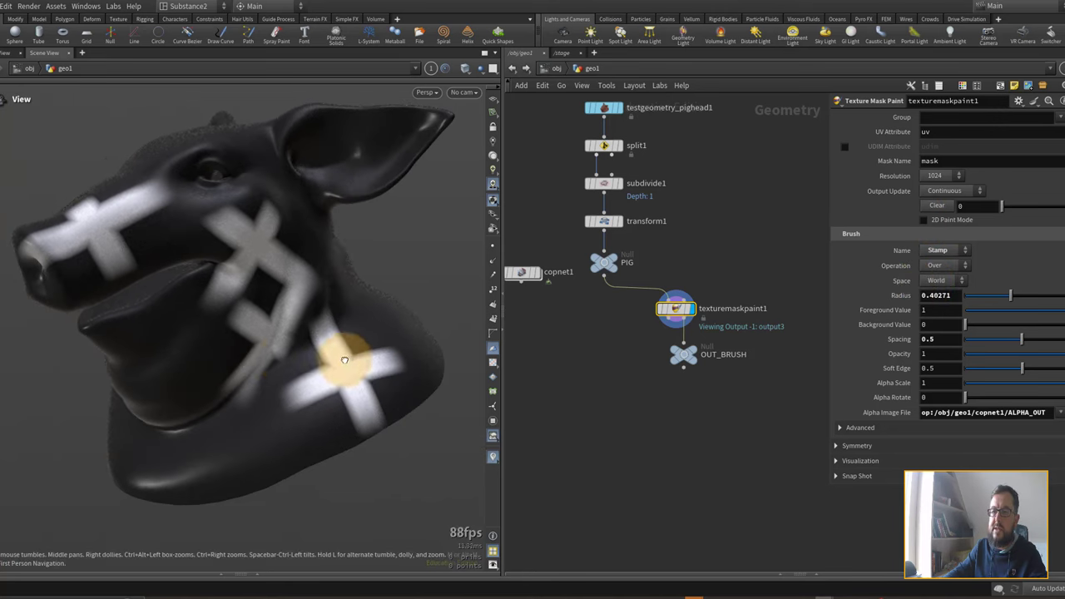
Step: Clear the mask and try stamping the X in world space over the fold between the pig's jaw and neck
scroll(285, 357, "up", 3)
left_click(937, 204)
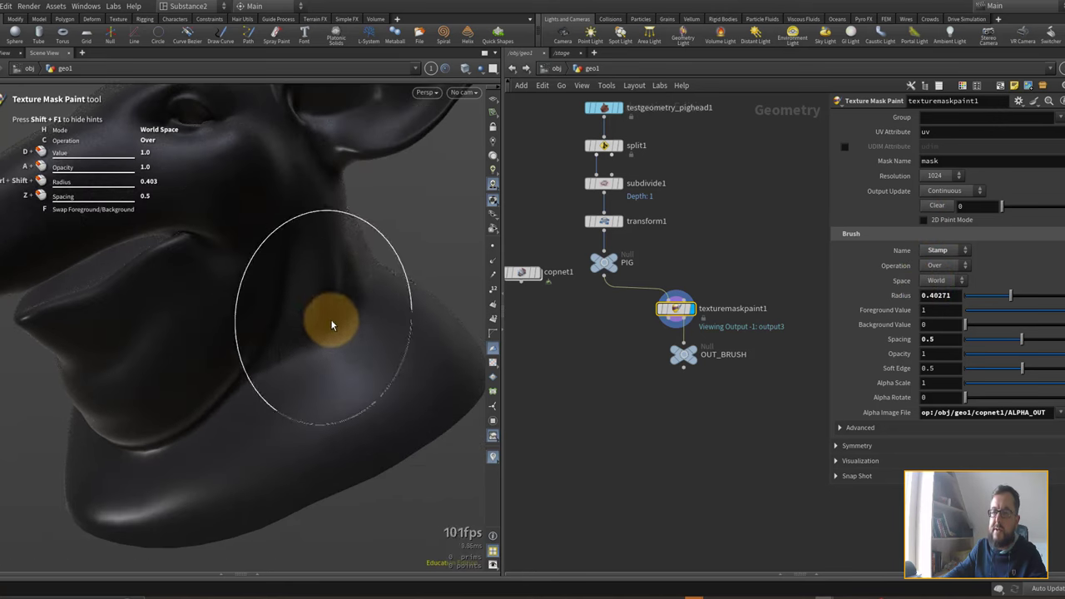
left_click_drag(256, 336, 313, 322)
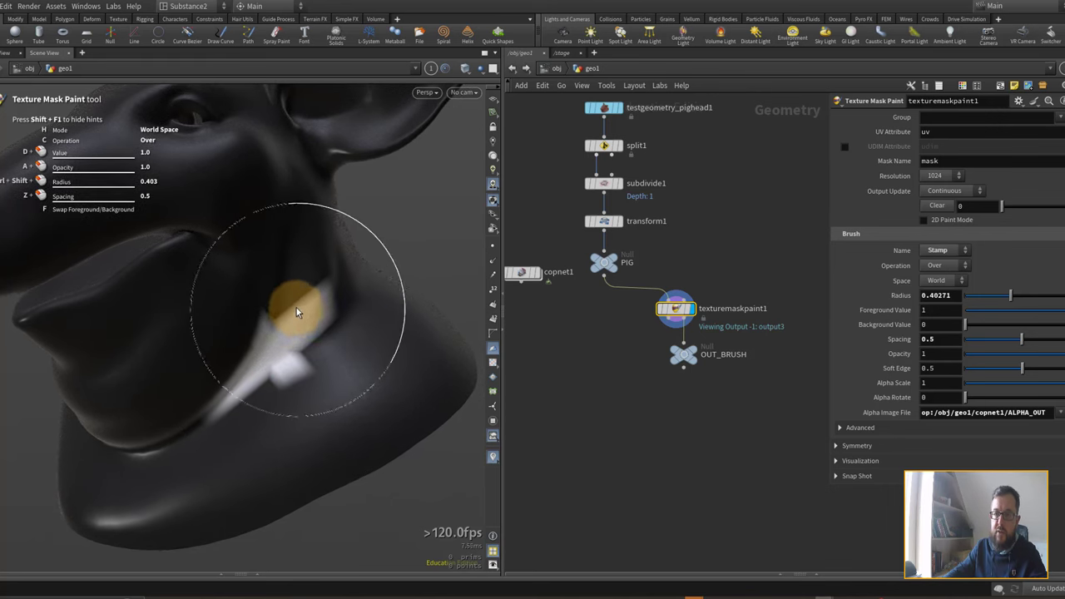
key("Escape")
mouse_move(290, 376)
left_mouse_down()
mouse_move(297, 347)
mouse_move(274, 316)
left_mouse_up()
key("Return")
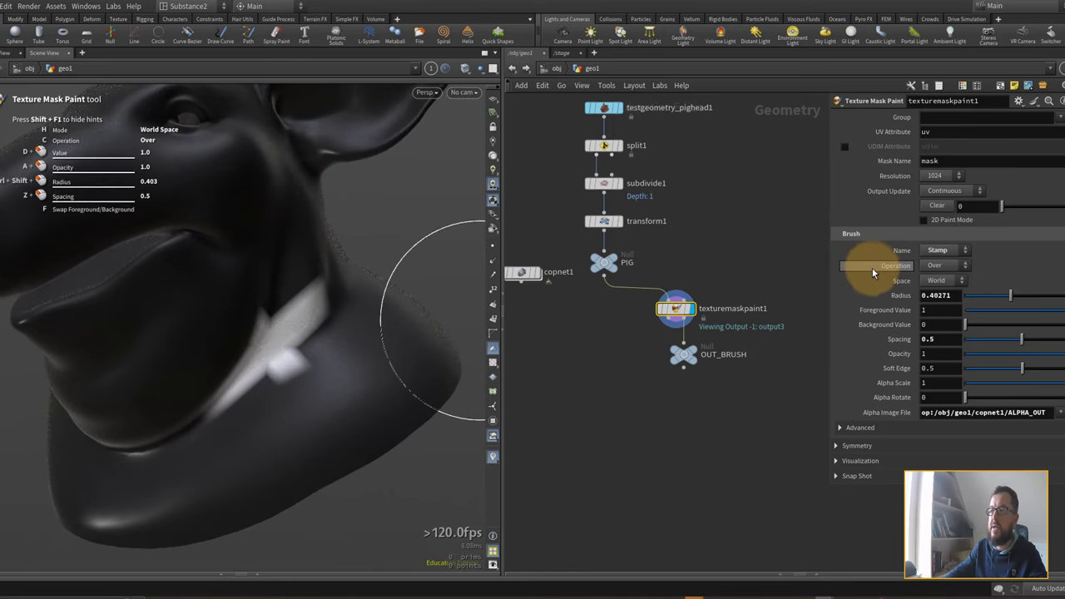
Step: Clear the mask, set the brush Space to Screen, and stamp one X across the pig's neck
left_click(937, 206)
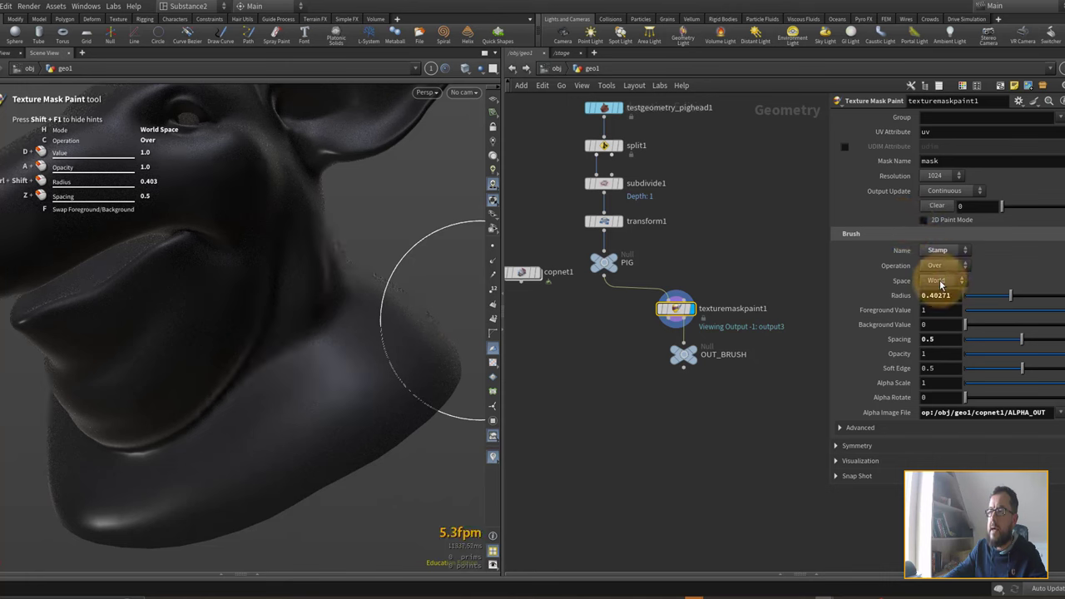
left_click(941, 281)
left_click(938, 296)
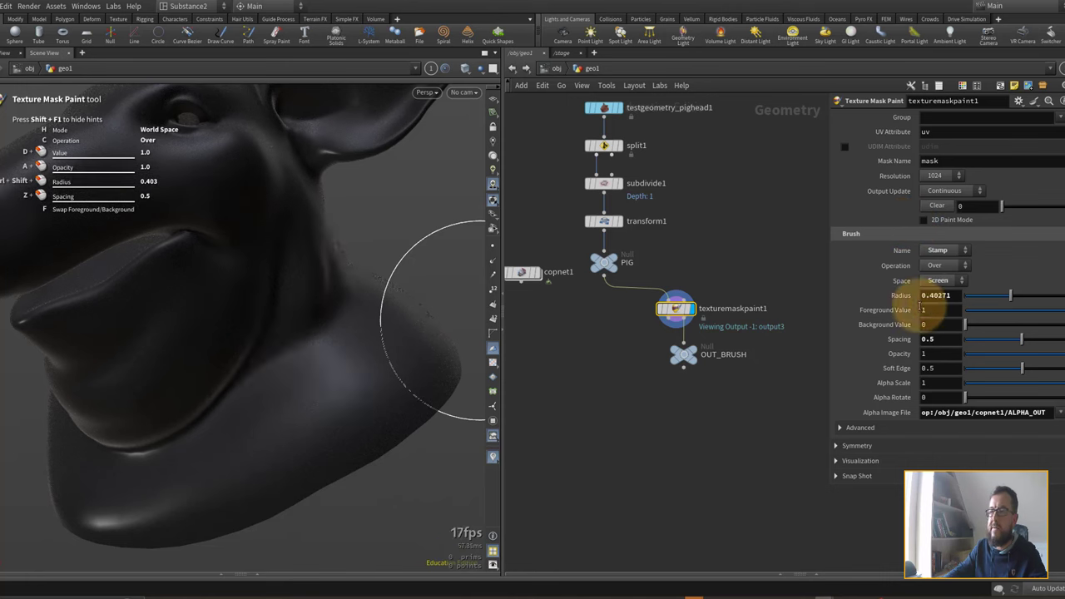
left_click(261, 353)
mouse_move(410, 378)
left_mouse_down("alt")
mouse_move(338, 361)
mouse_move(400, 375)
mouse_move(451, 344)
mouse_move(394, 363)
mouse_move(406, 364)
left_mouse_up("alt")
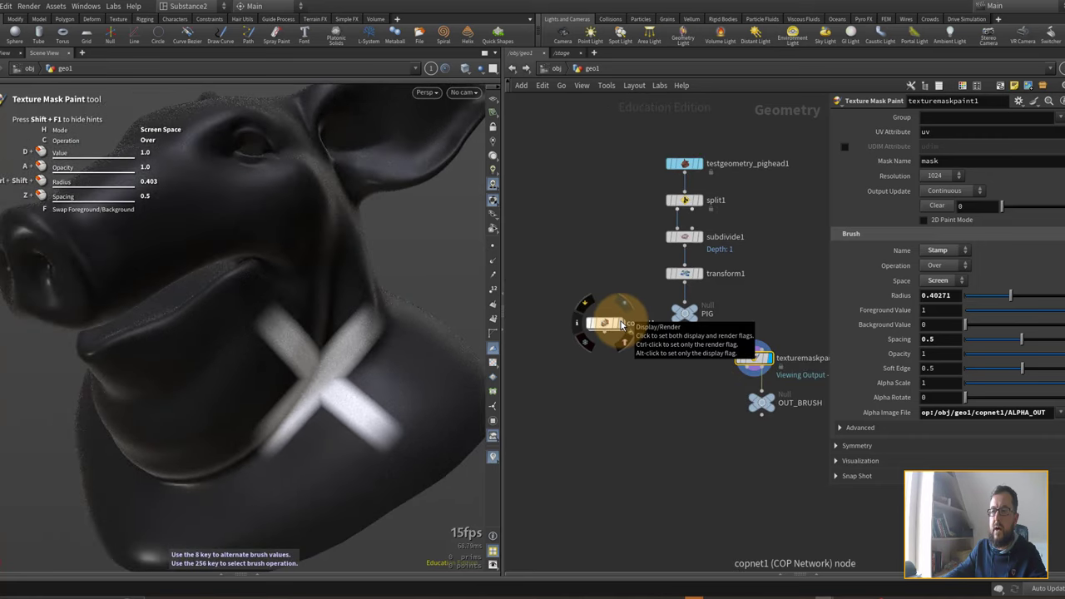
Step: Display copnet1 while texturemaskpaint1 stays selected, and turn off the paint node's mask visualization
left_click(619, 324)
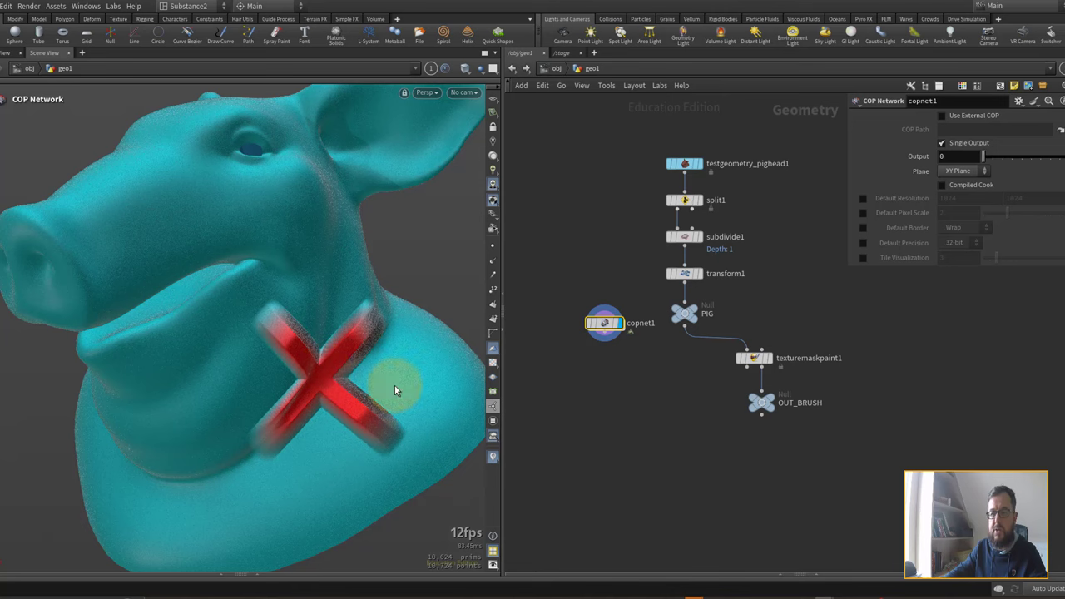
left_click(753, 357)
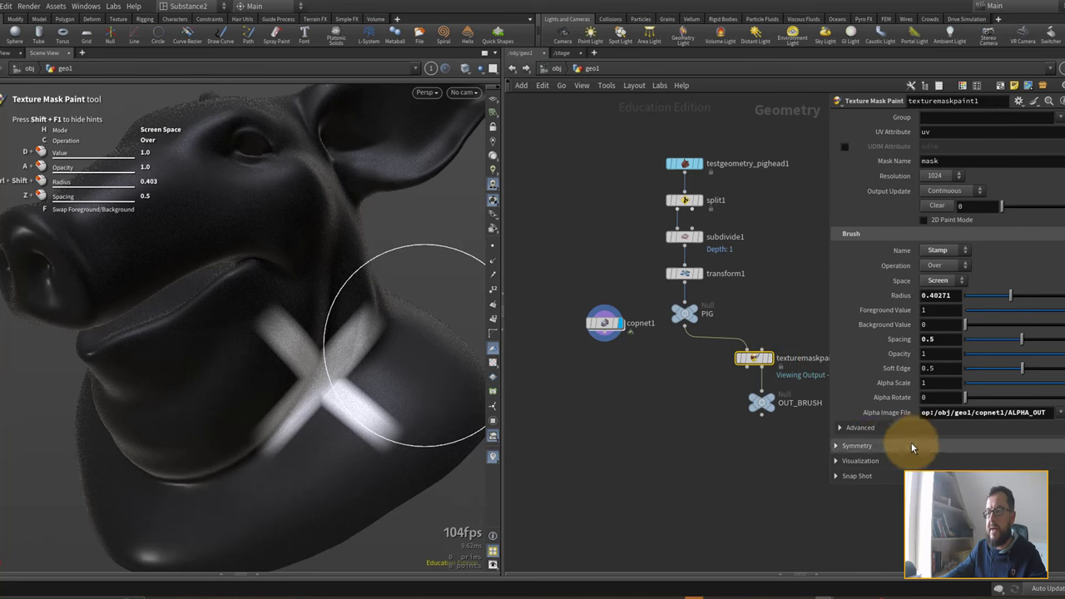
left_click(853, 461)
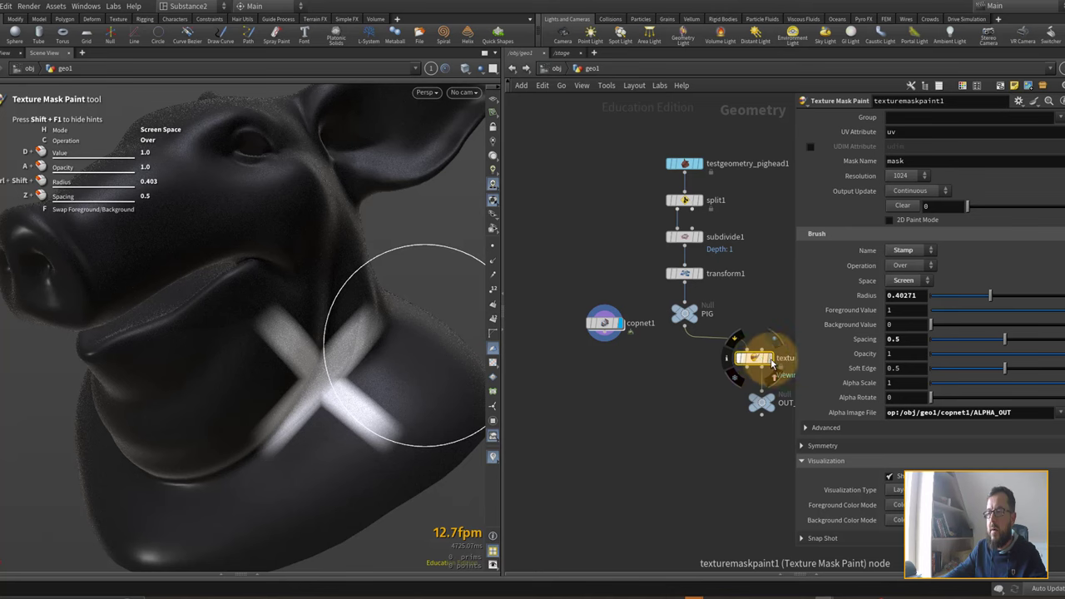
left_click(888, 476)
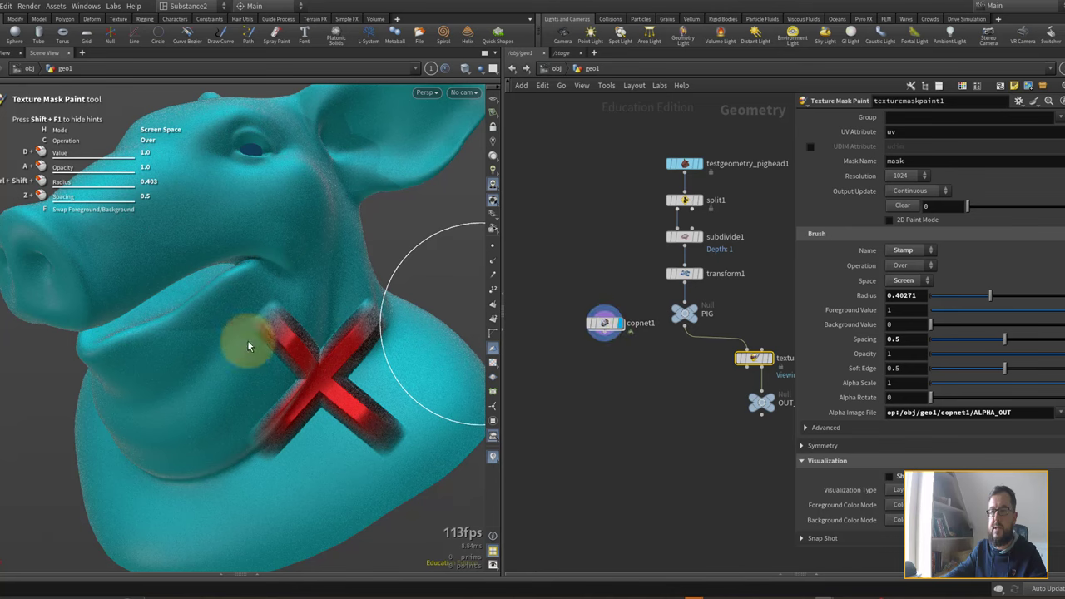
Step: Stamp three X decals on the textured pig: beside the snout, below the ear and on the lower jowl
left_click(183, 223)
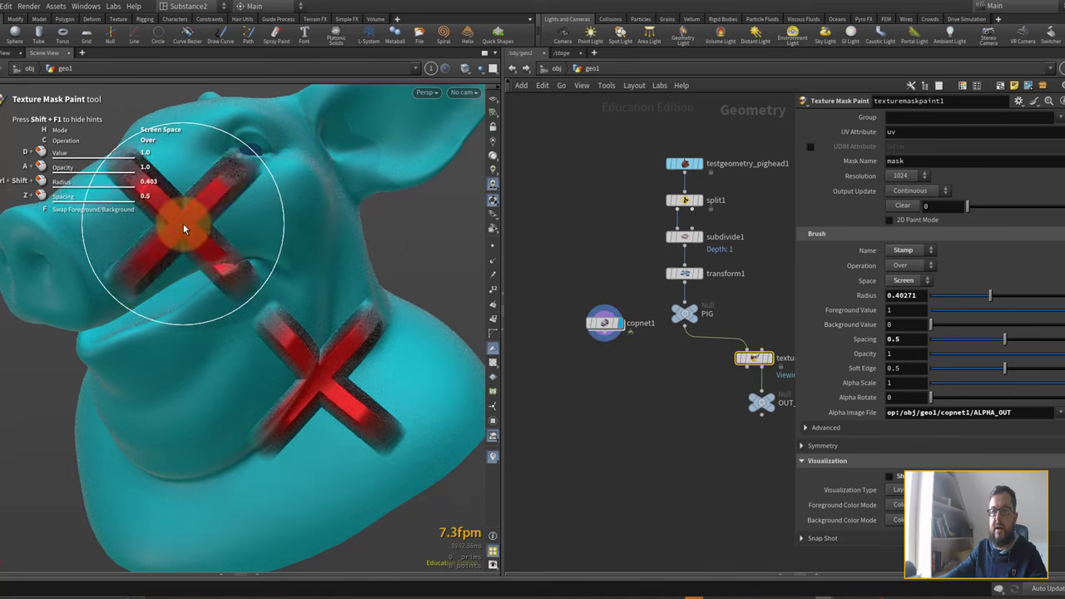
left_click(295, 213)
left_click(213, 445)
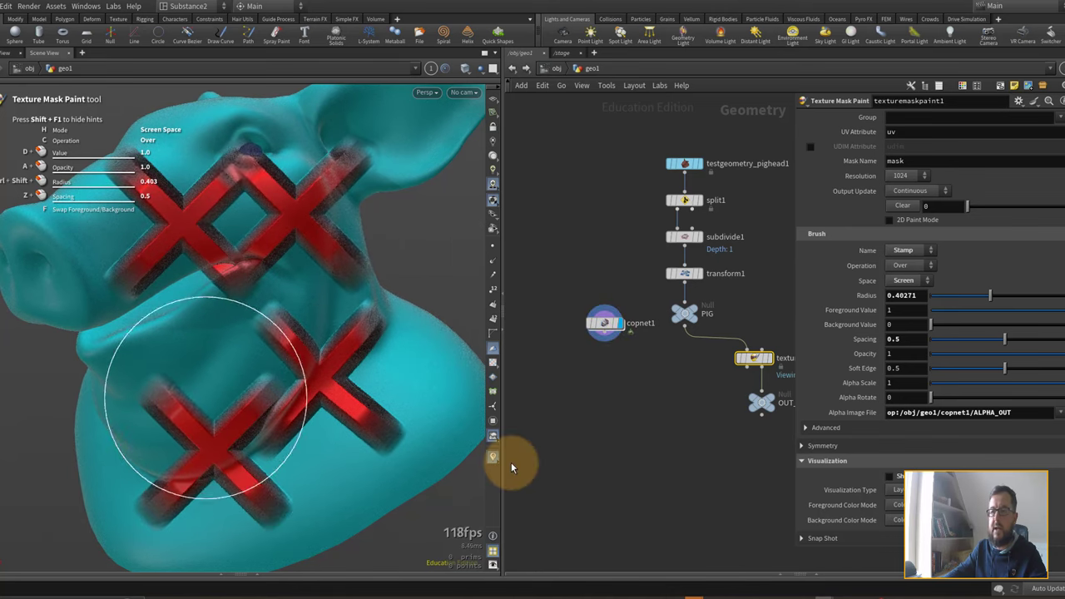
Step: Enable mirroring in texturemaskpaint1's symmetry settings and clear the painted mask
left_click(849, 445)
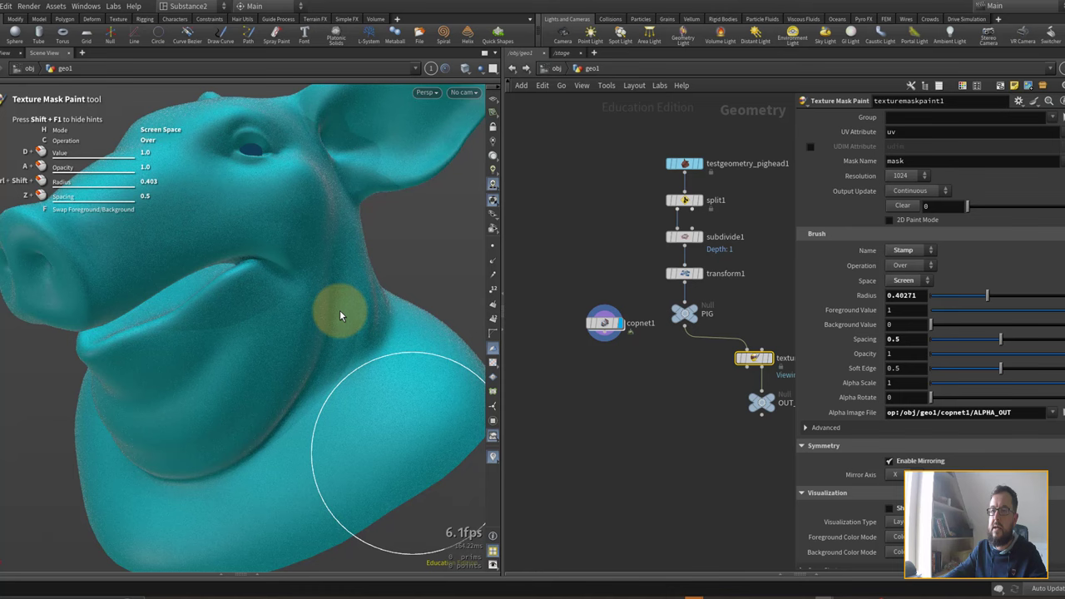
Step: Clear the painted mask and stamp mirrored X decals on the pig's lower jowl and on the cheek between snout and eye
left_click(903, 205)
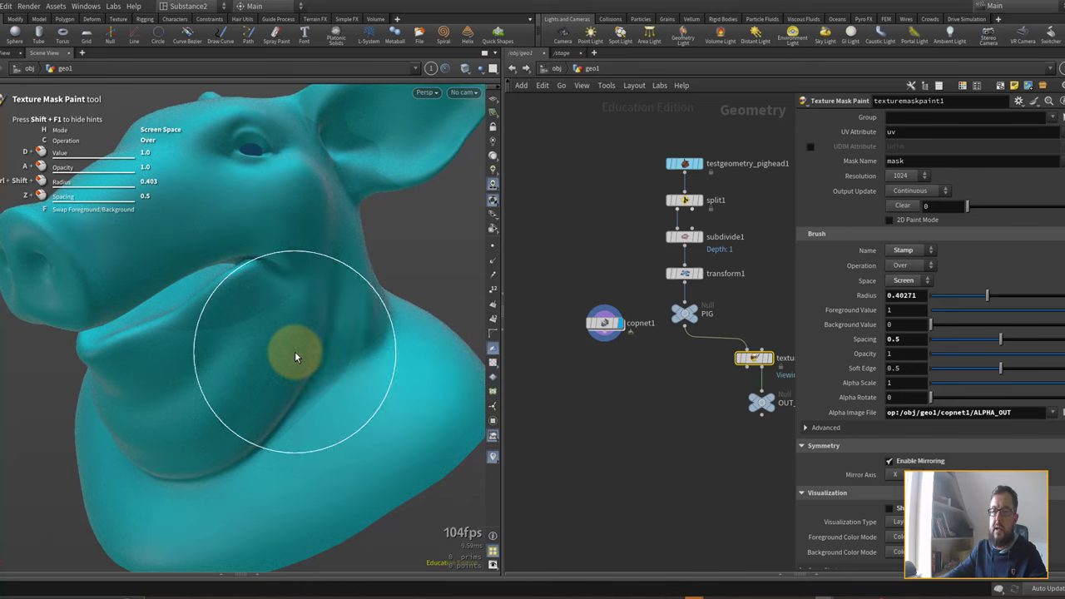
left_click(297, 363)
key("space")
mouse_move(299, 365)
left_mouse_down()
mouse_move(250, 361)
mouse_move(352, 352)
mouse_move(247, 374)
mouse_move(241, 353)
left_mouse_up()
left_click(180, 204)
key("space")
left_click_drag(182, 245, 175, 214)
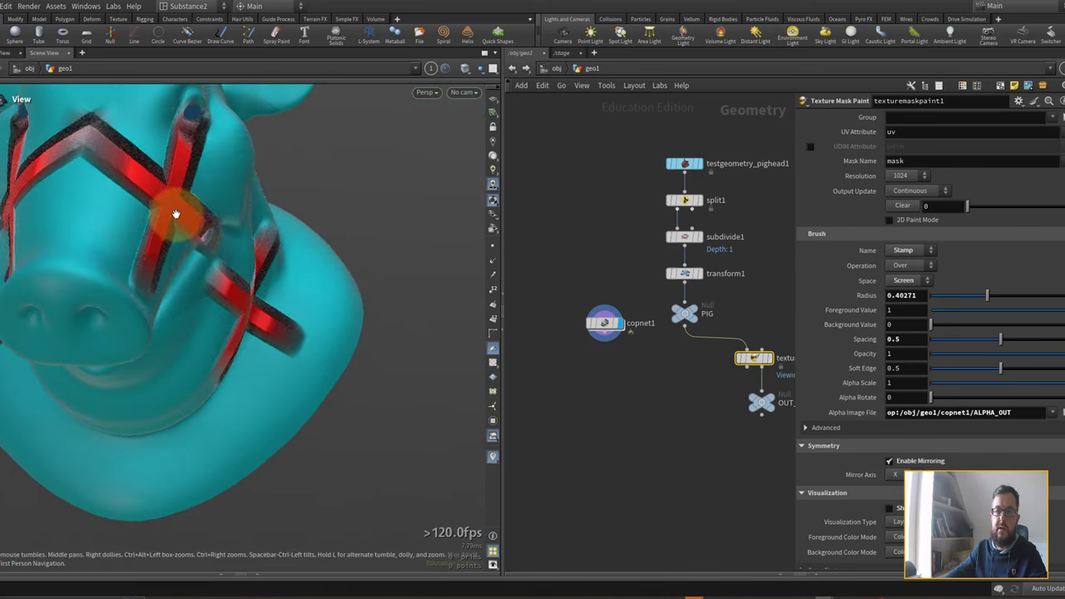
Step: Stamp an X decal on the pig's forehead
middle_click_drag(175, 213, 259, 327)
scroll(259, 327, "down", 2)
left_click(243, 174)
key("space")
mouse_move(357, 247)
left_mouse_down()
mouse_move(400, 335)
mouse_move(366, 333)
left_mouse_up()
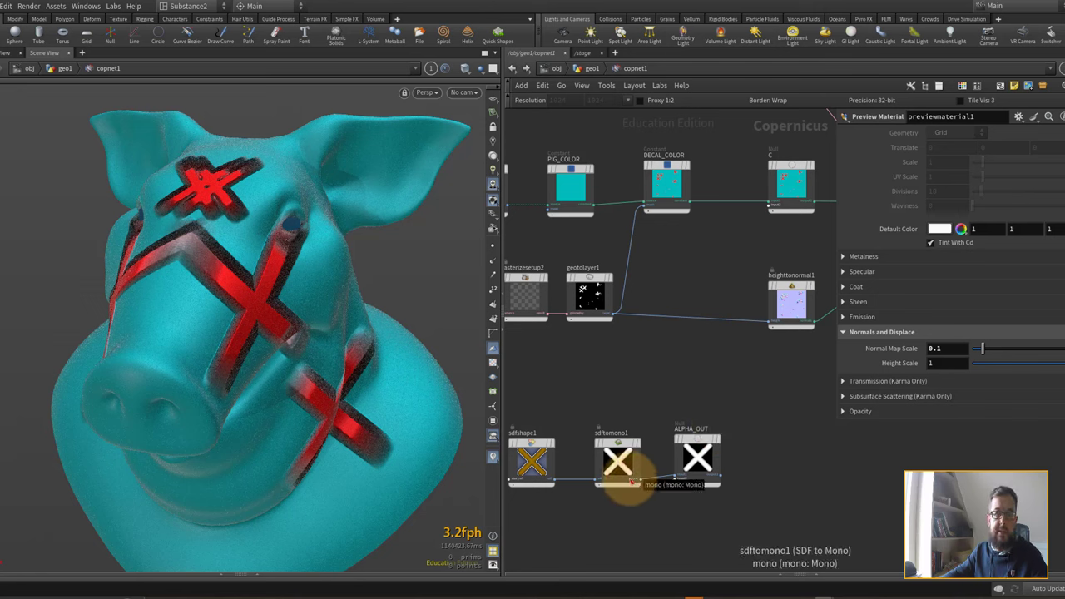
Step: Add a File node inside copnet1, between the mask import chain and the X shape chain, and display it
middle_click_drag(592, 406, 618, 404)
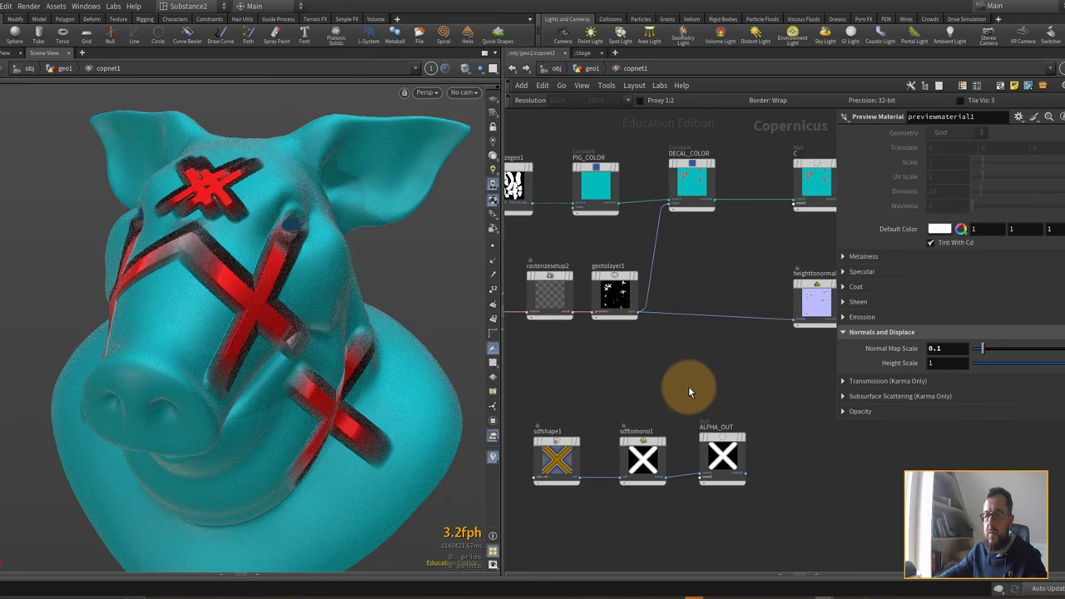
middle_click_drag(705, 380, 712, 388)
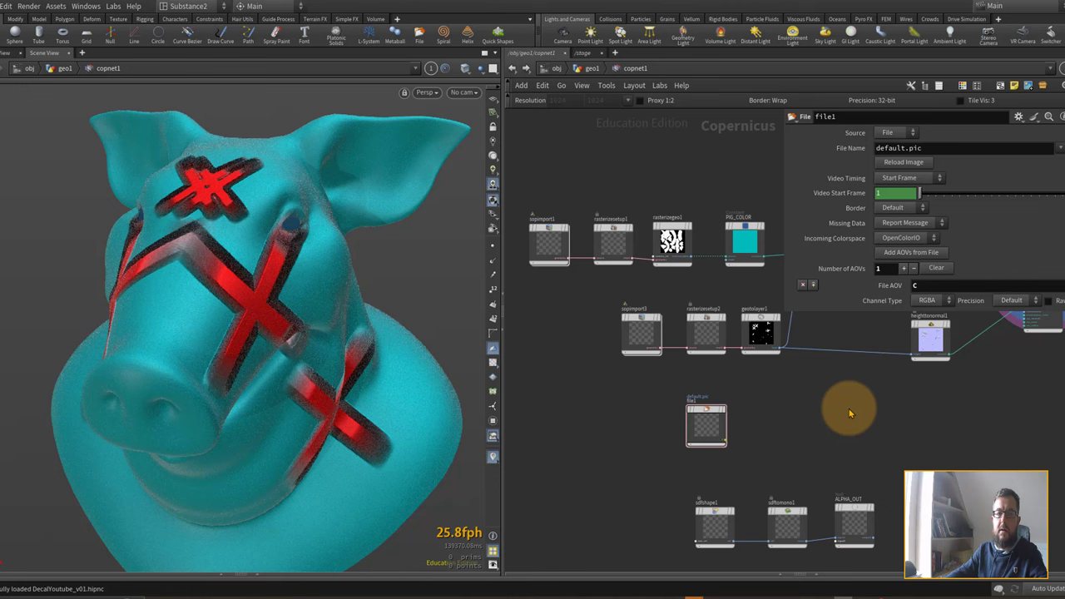
middle_click_drag(840, 412, 813, 410)
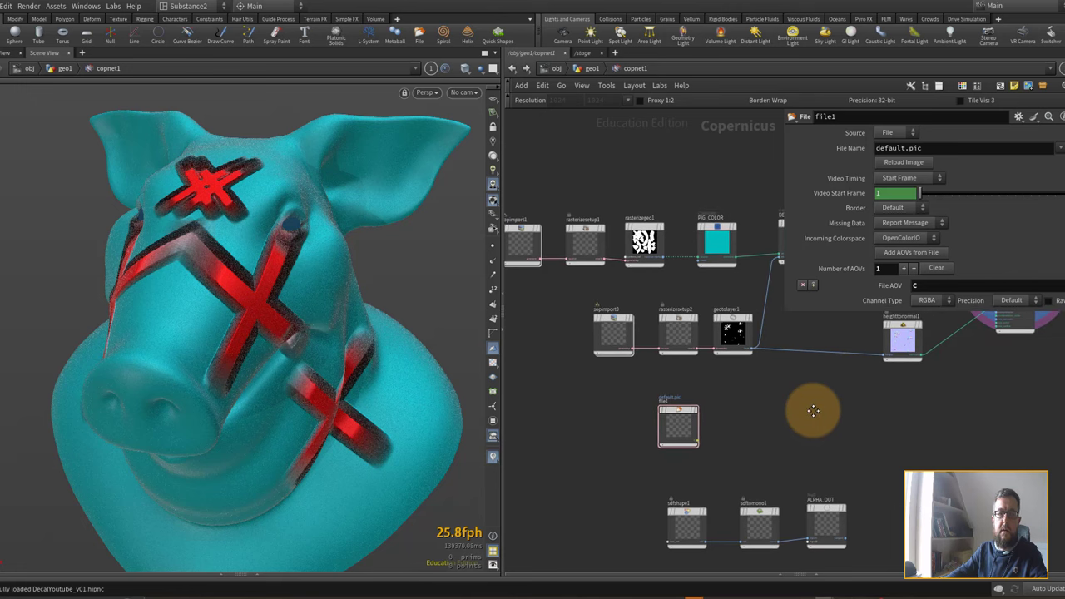
left_click(675, 416)
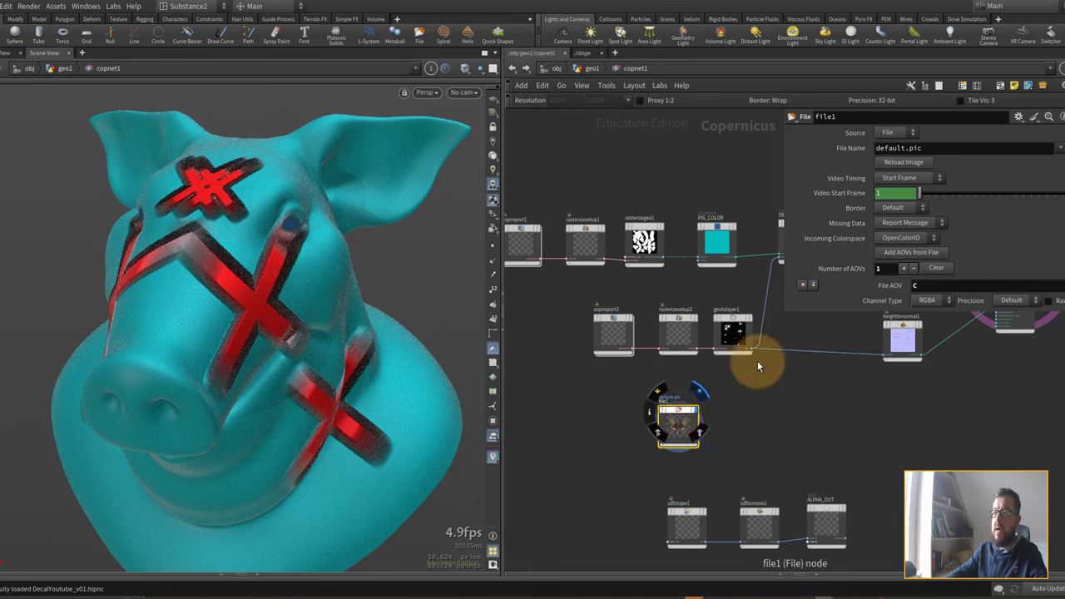
Step: Load $HIP/tex/Tatoos/Tatoo_v03.jpg into file1 and view the tattoo image in the front view
left_click(1058, 147)
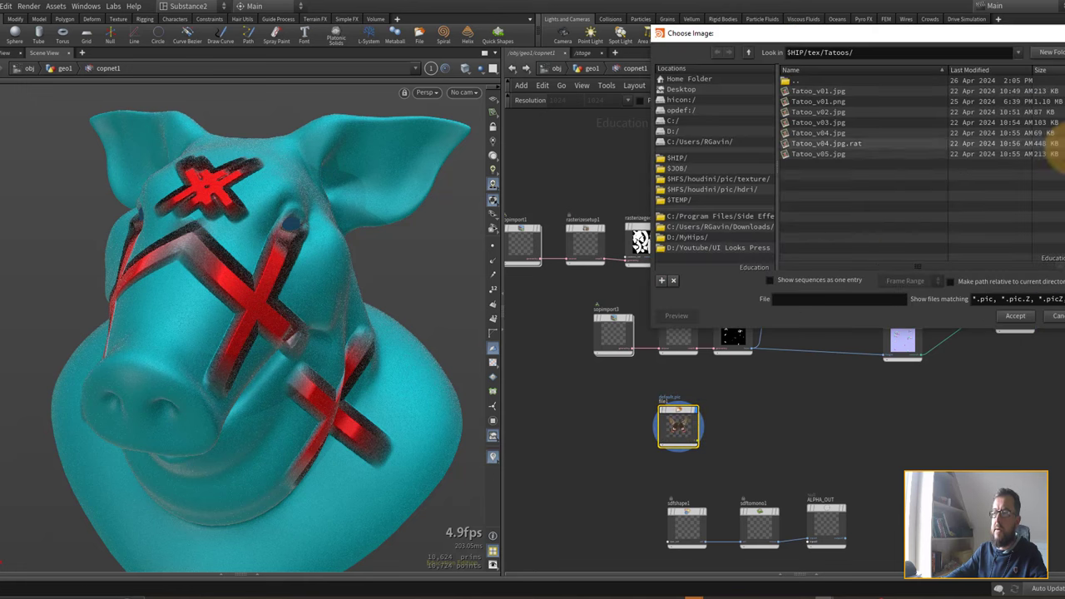
left_click(718, 157)
double_click(826, 104)
double_click(826, 111)
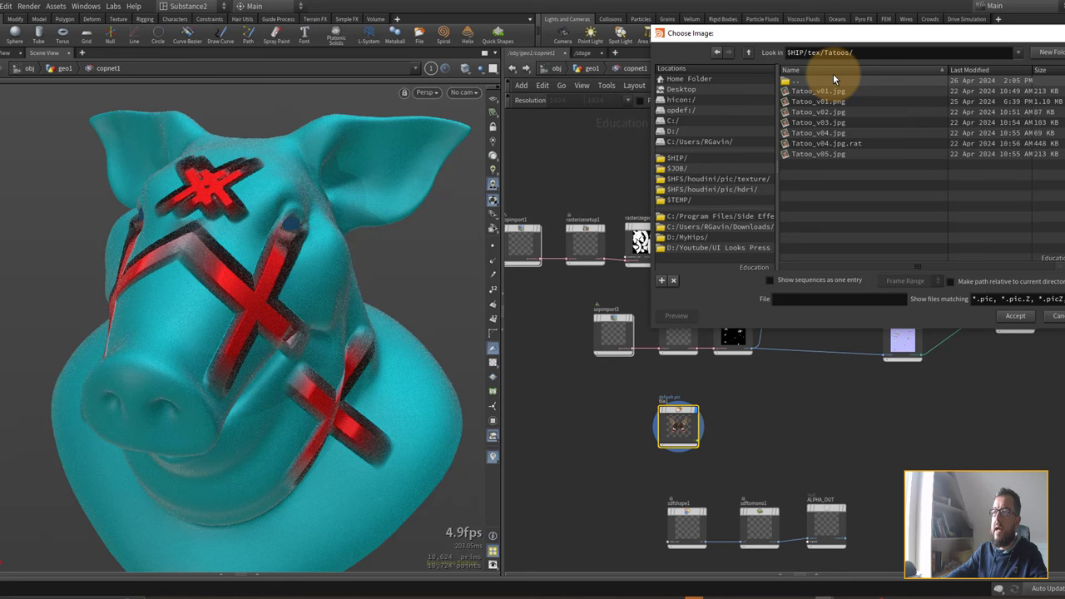
left_click(851, 113)
left_click(852, 123)
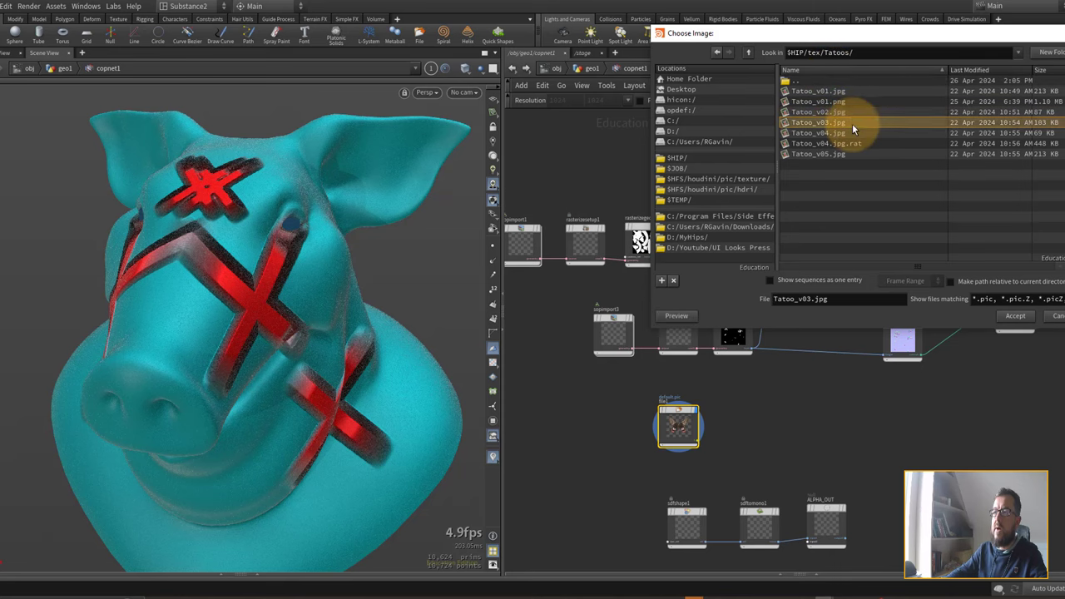
left_click(1012, 320)
key("space+3")
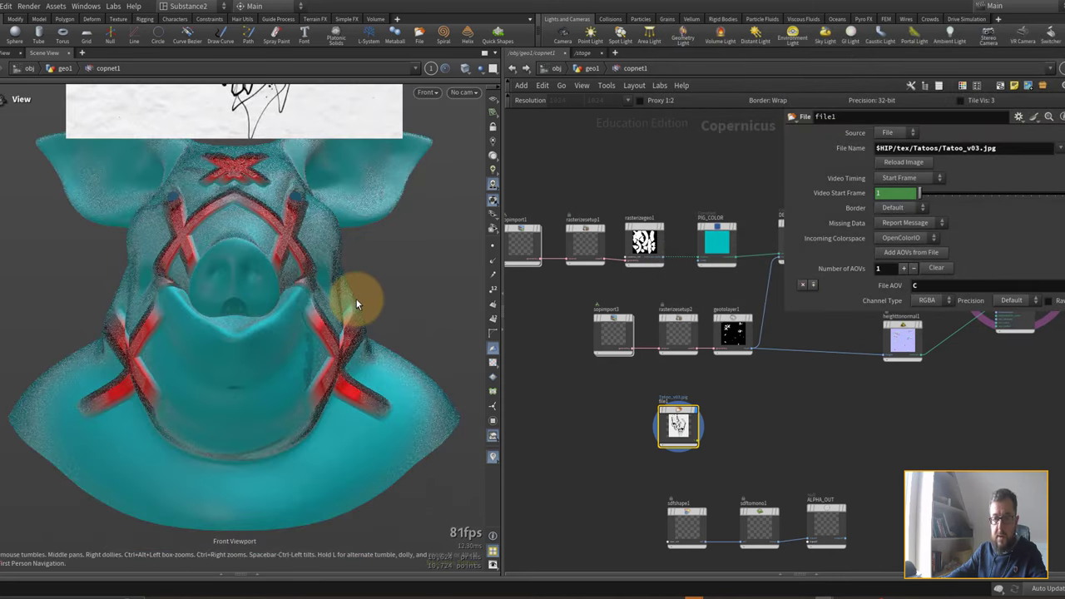
middle_click_drag(325, 295, 370, 536)
scroll(345, 262, "up", 2)
mouse_move(349, 244)
middle_mouse_down()
mouse_move(337, 428)
mouse_move(340, 397)
middle_mouse_up()
Step: Switch to the browser, examine the skull tattoo's reverse image search and its artist's Facebook page, and return to Houdini
key("alt+Tab")
left_click(599, 202)
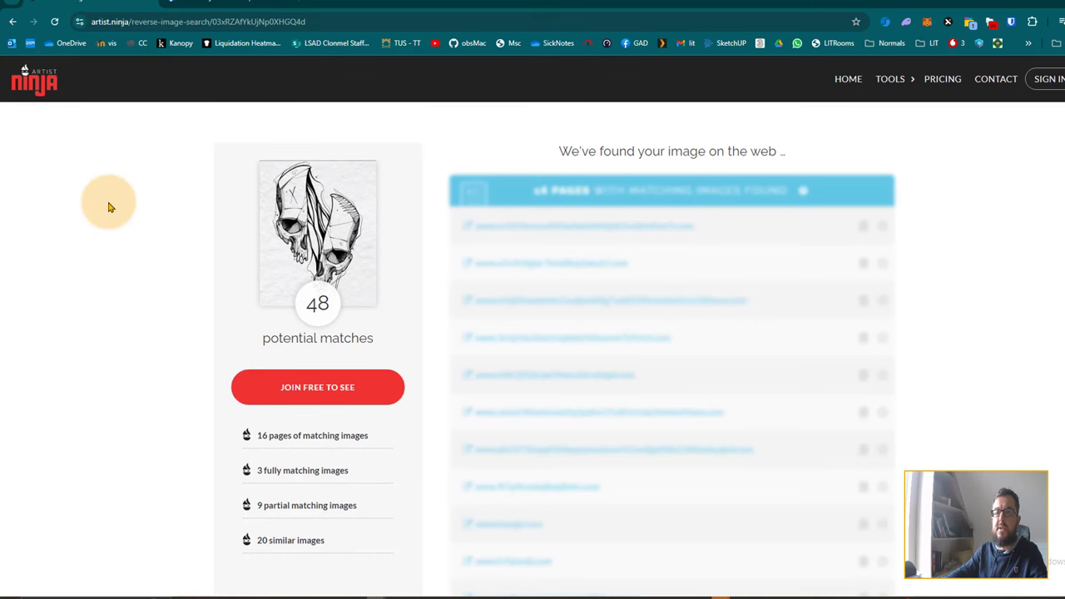
left_click(227, 4)
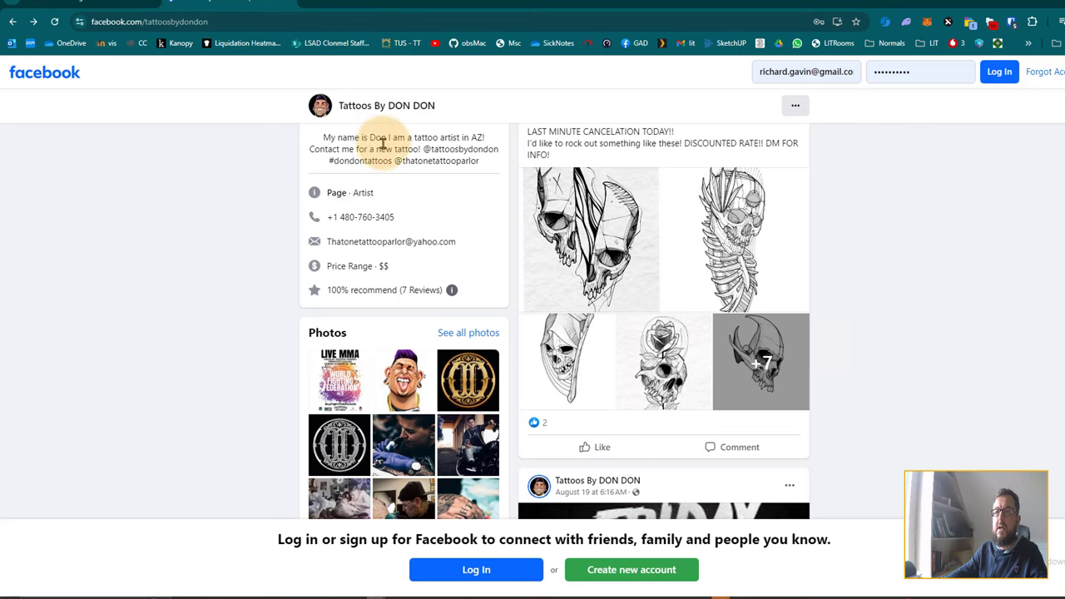
left_click_drag(321, 141, 467, 163)
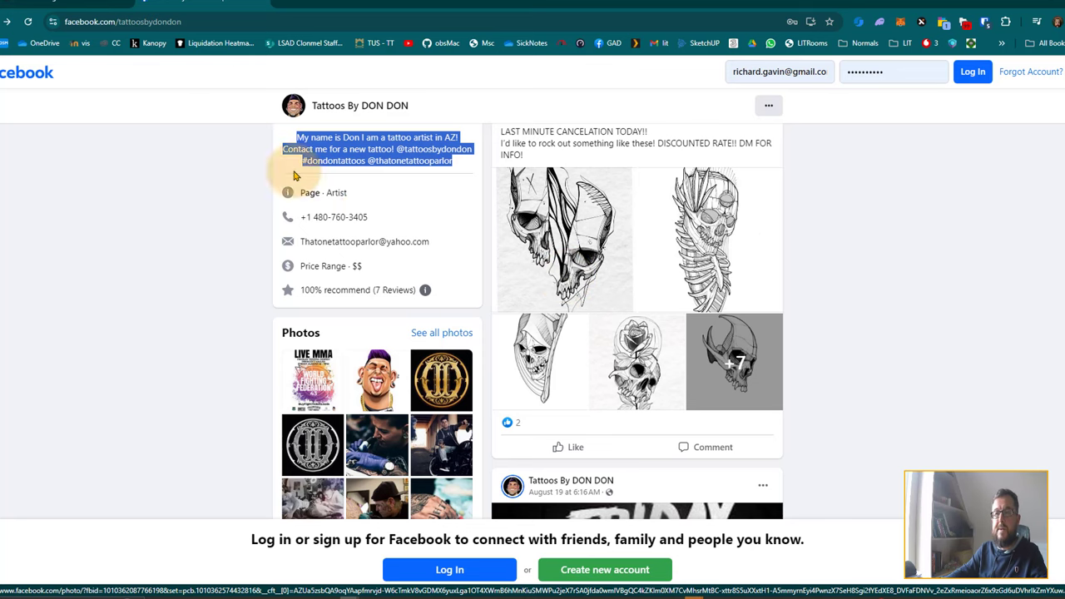
left_click(592, 269)
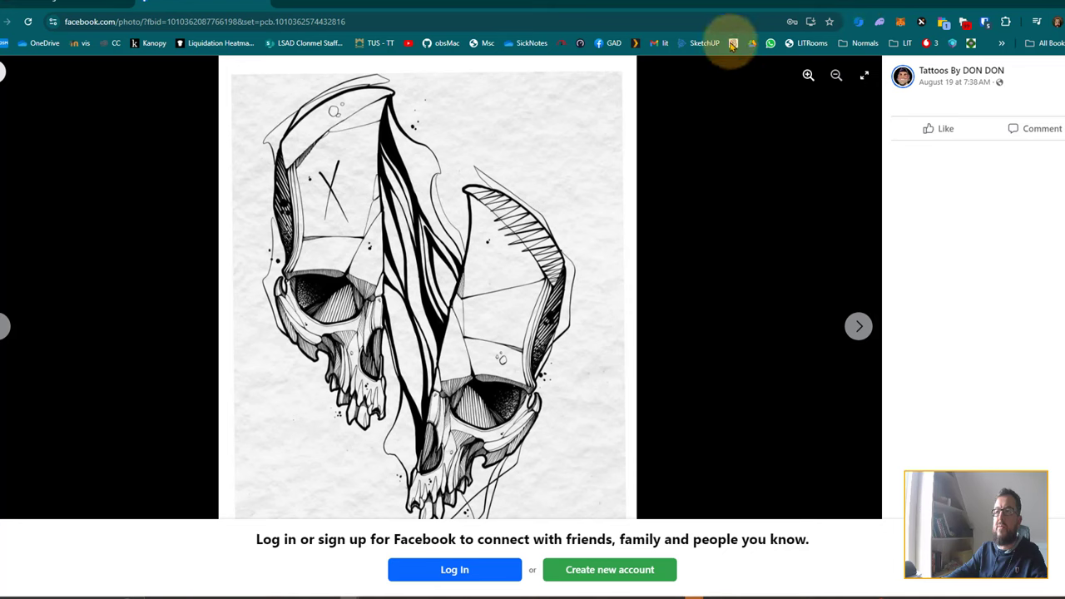
left_click(1026, 1)
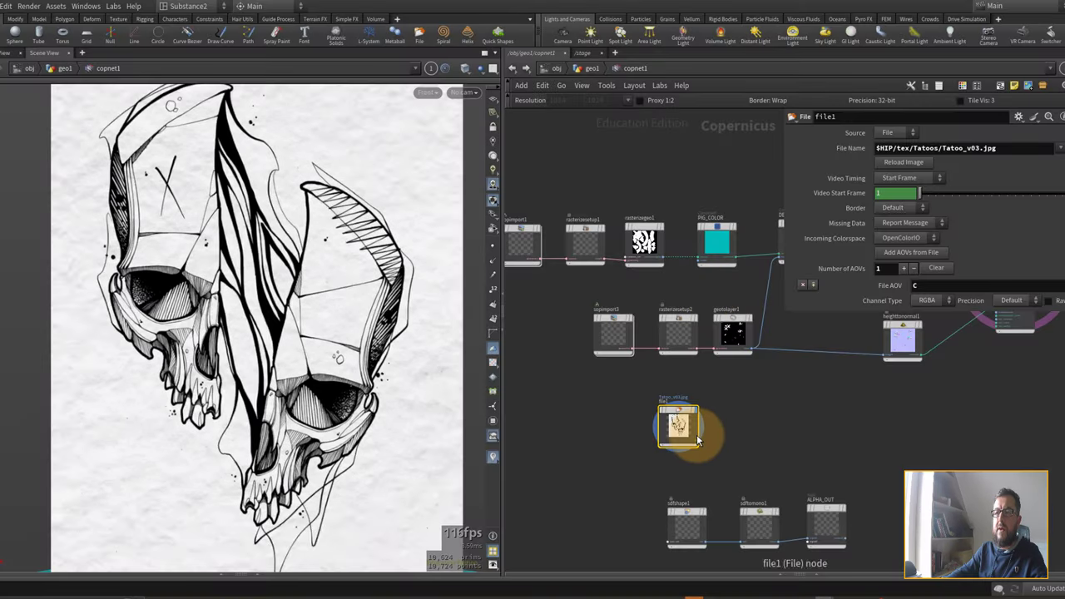
Step: Add a Remap node fed by file1 and display its result
middle_click_drag(684, 409, 662, 396)
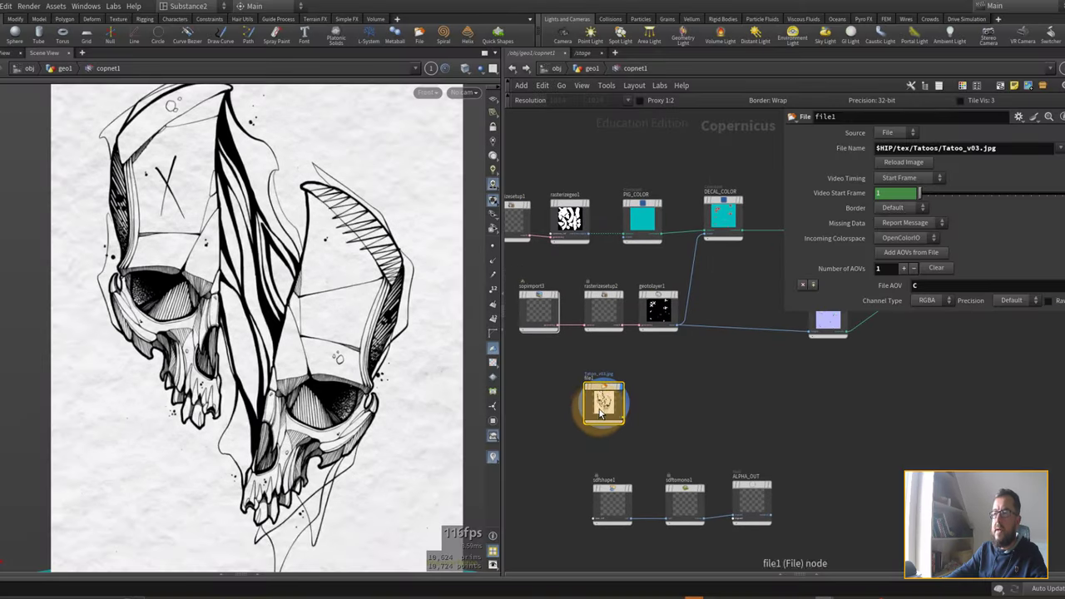
left_click_drag(606, 404, 551, 407)
key("Tab")
type("rem")
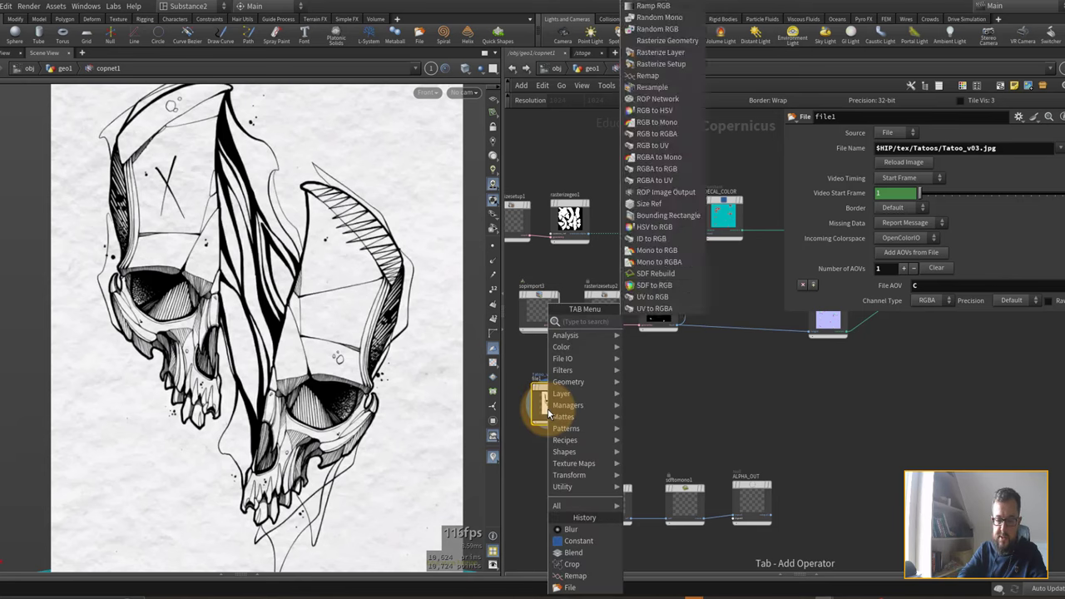
type("a")
key("Return")
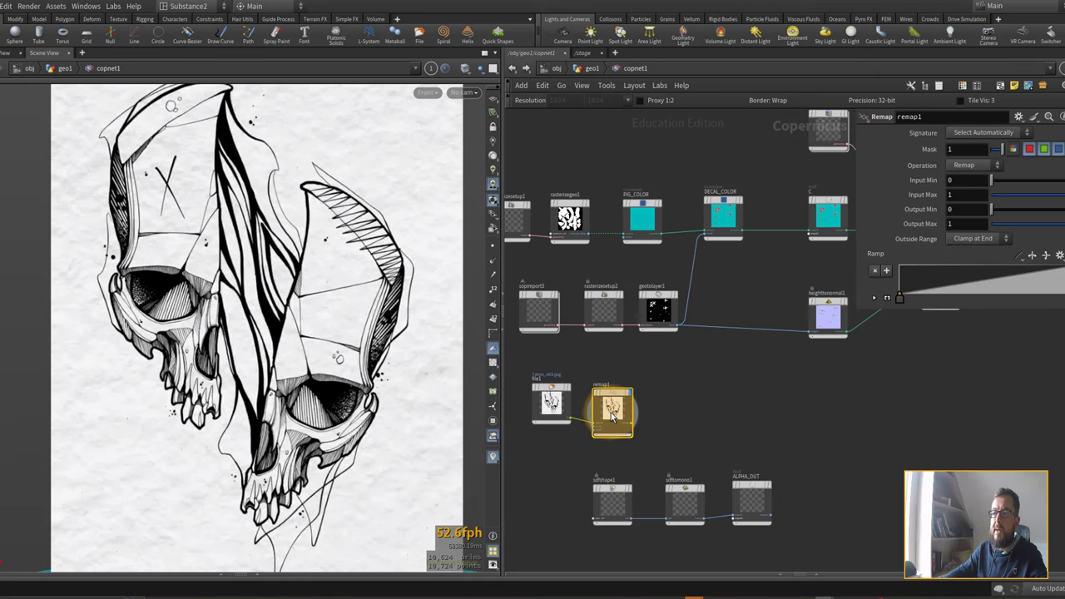
left_click(611, 413)
Step: Move both end points of remap1's ramp inward to raise the contrast and whiten the paper background
scroll(923, 307, "up", 2)
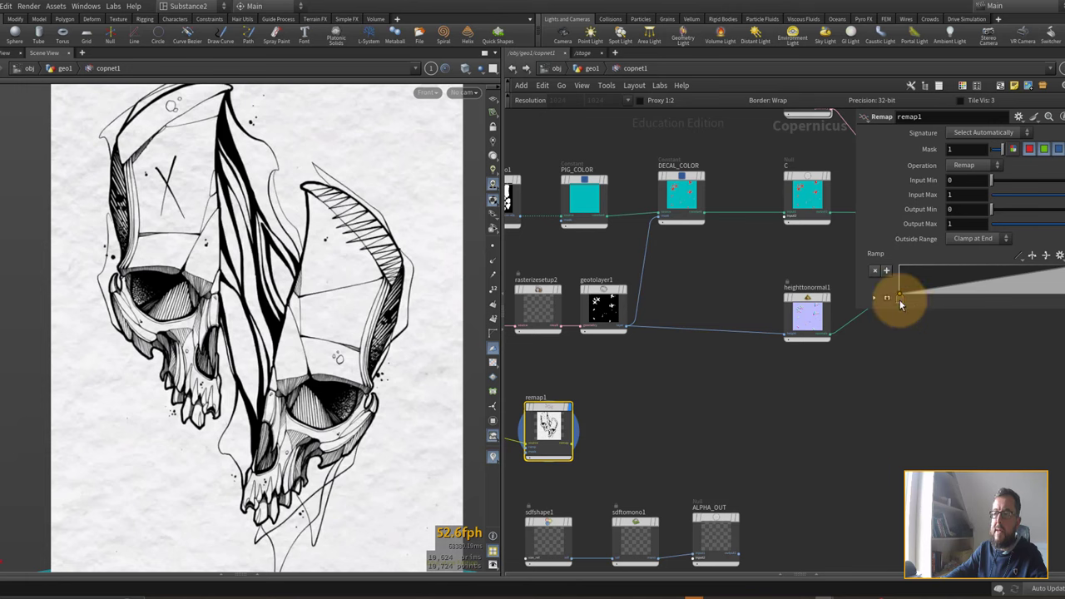
left_click_drag(905, 300, 951, 300)
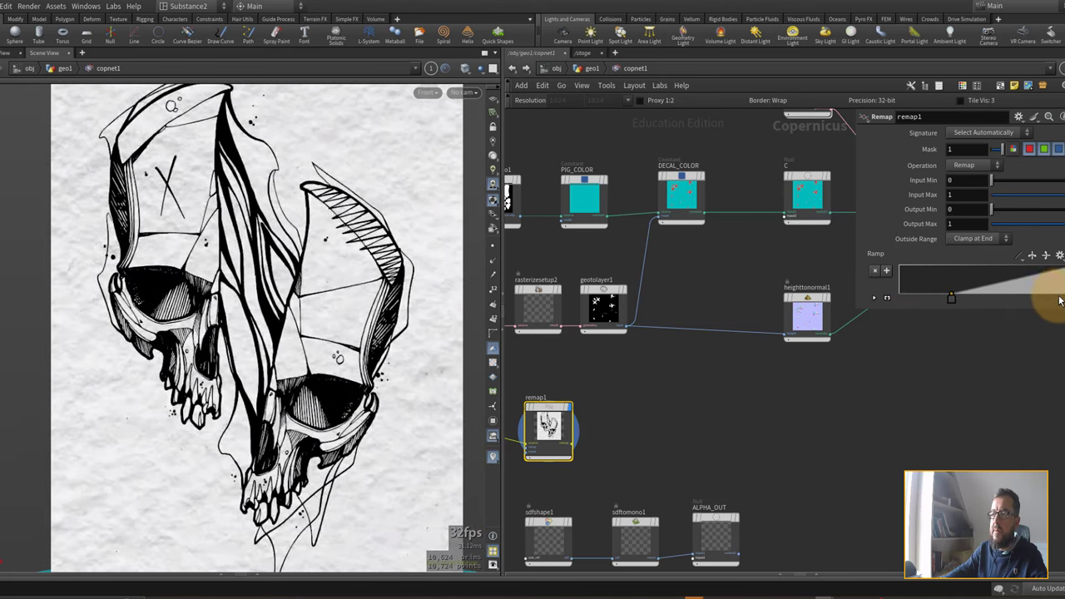
left_click_drag(1058, 297, 946, 297)
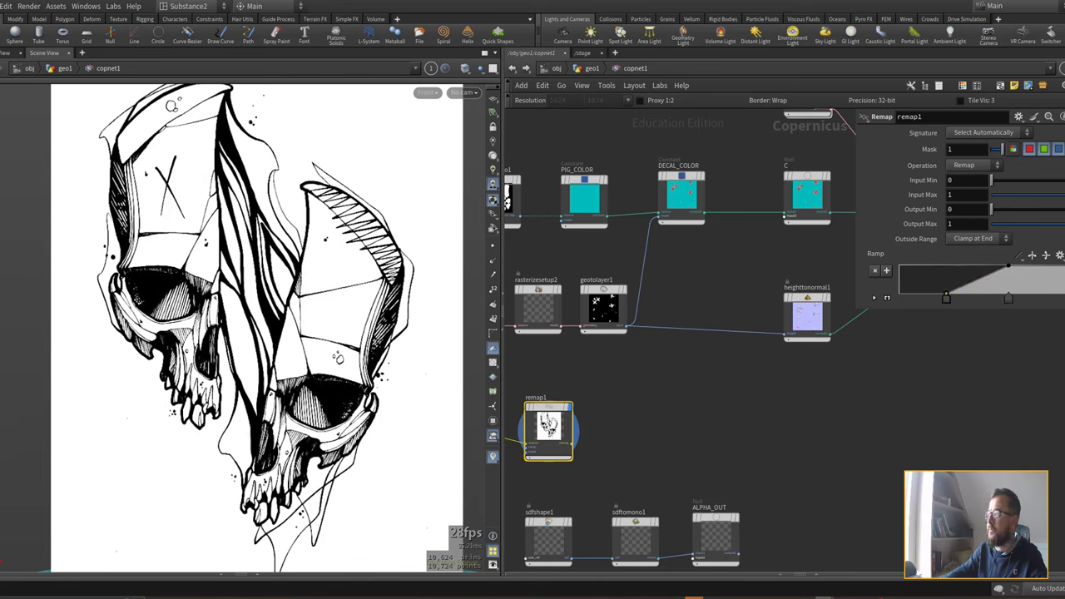
Step: Add a second Remap node after remap1, display it and reverse its ramp to invert the tattoo image
middle_click_drag(636, 421, 687, 416)
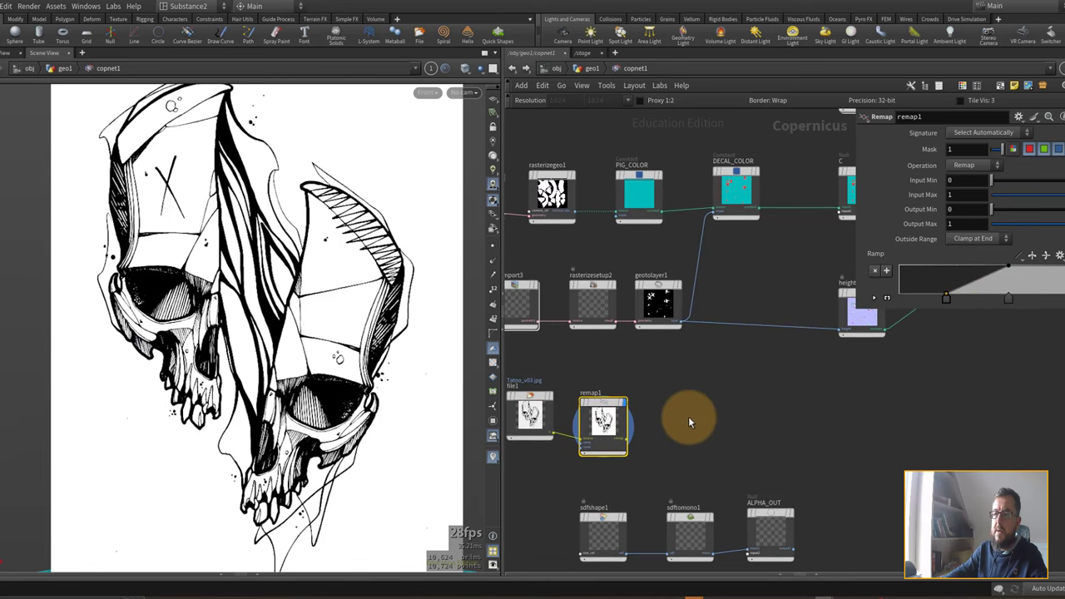
key("Tab")
type("remap")
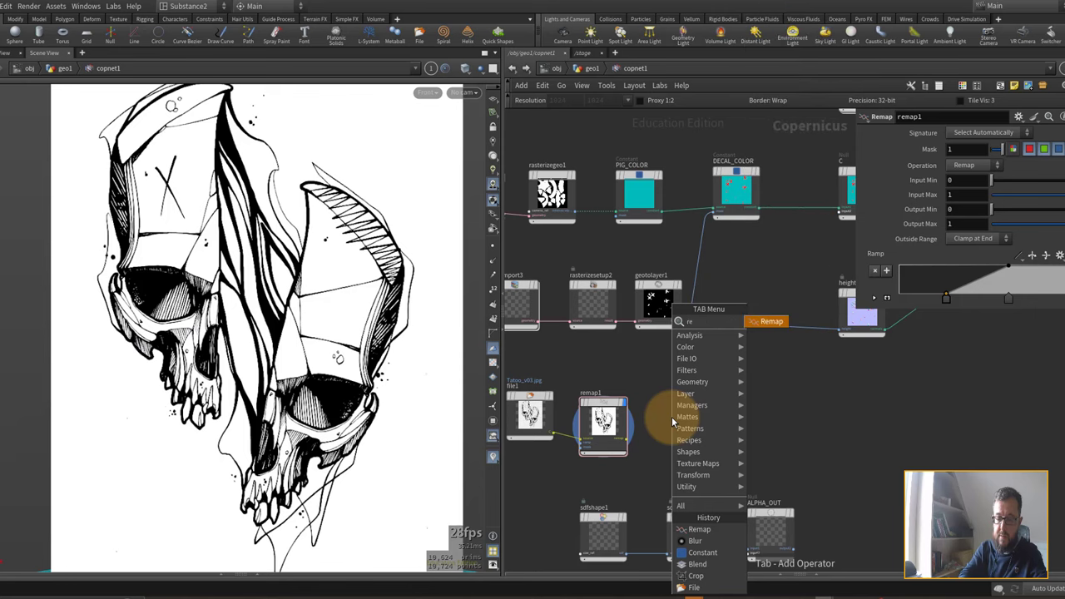
key("Return")
left_click(673, 419)
left_click_drag(672, 421, 652, 422)
left_click(1032, 256)
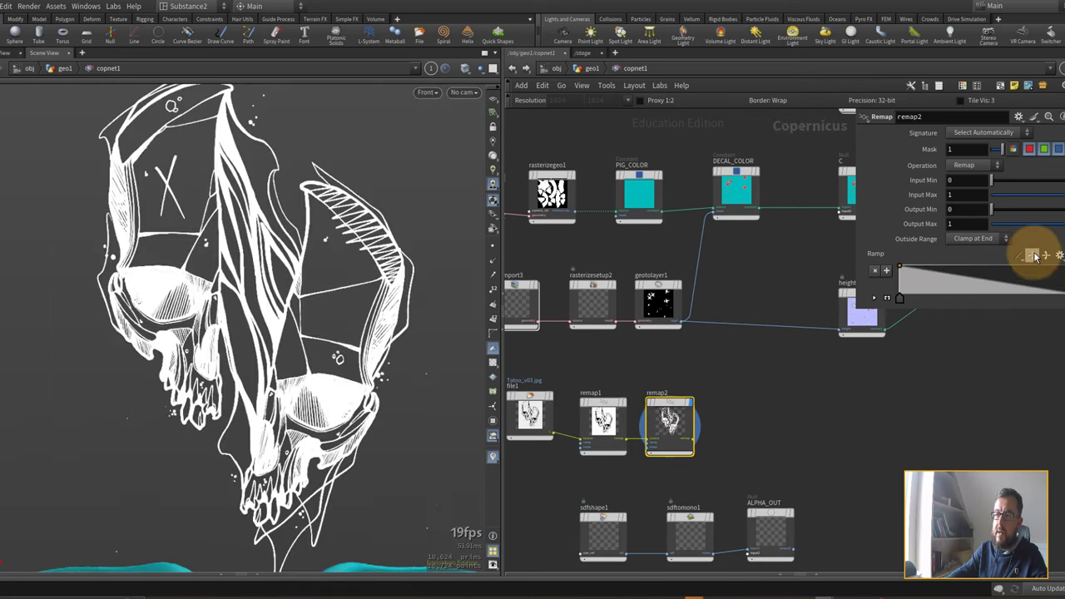
Step: Add a Crop node after remap2 and display it
left_click_drag(220, 269, 244, 167)
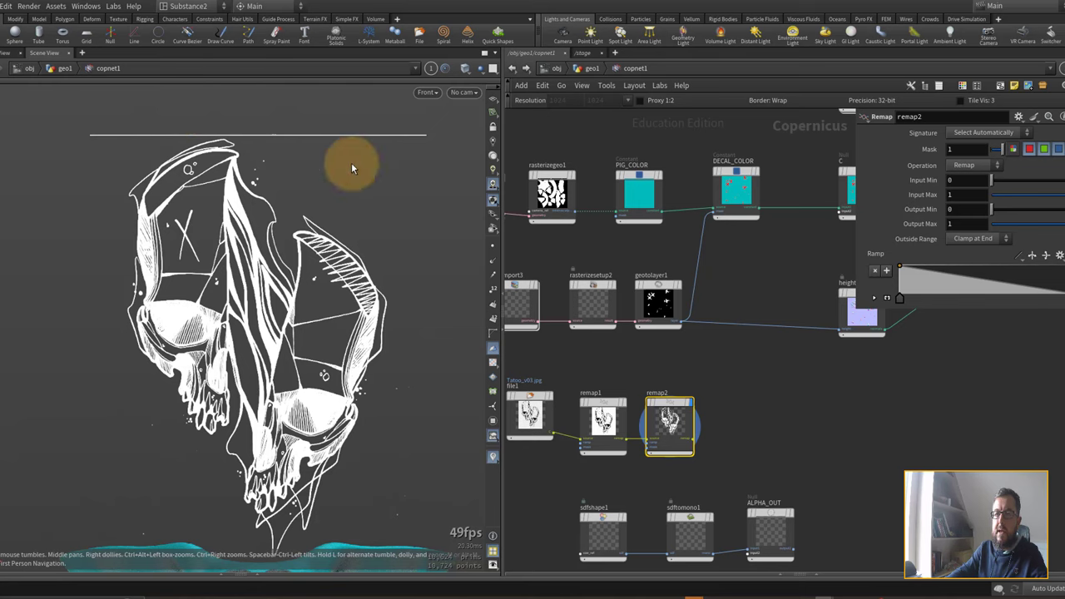
scroll(673, 391, "up", 3)
key("Tab")
type("c")
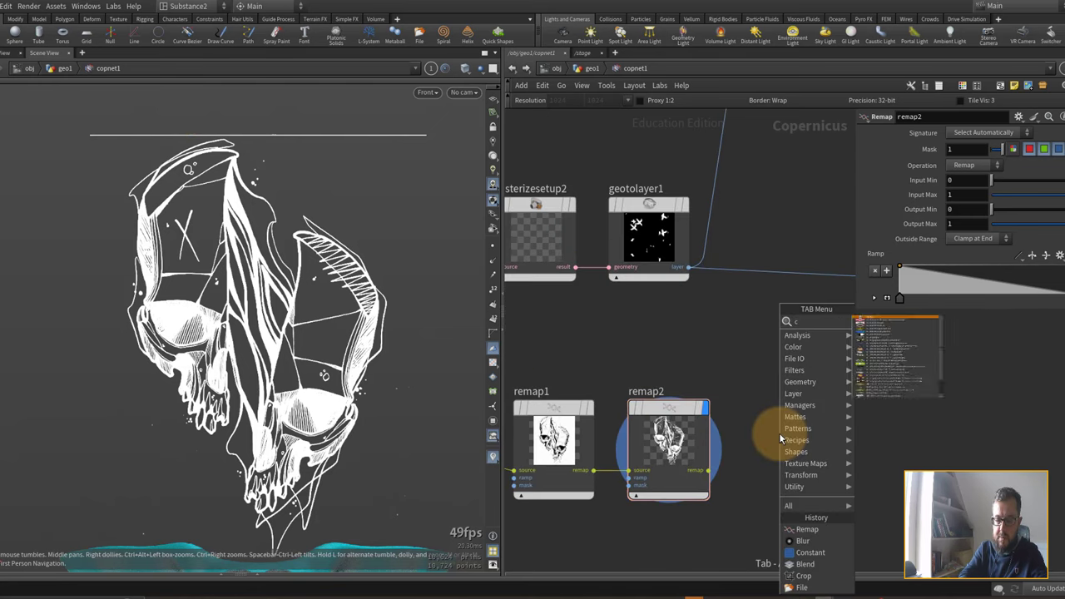
type("rop")
key("Return")
left_click(779, 432)
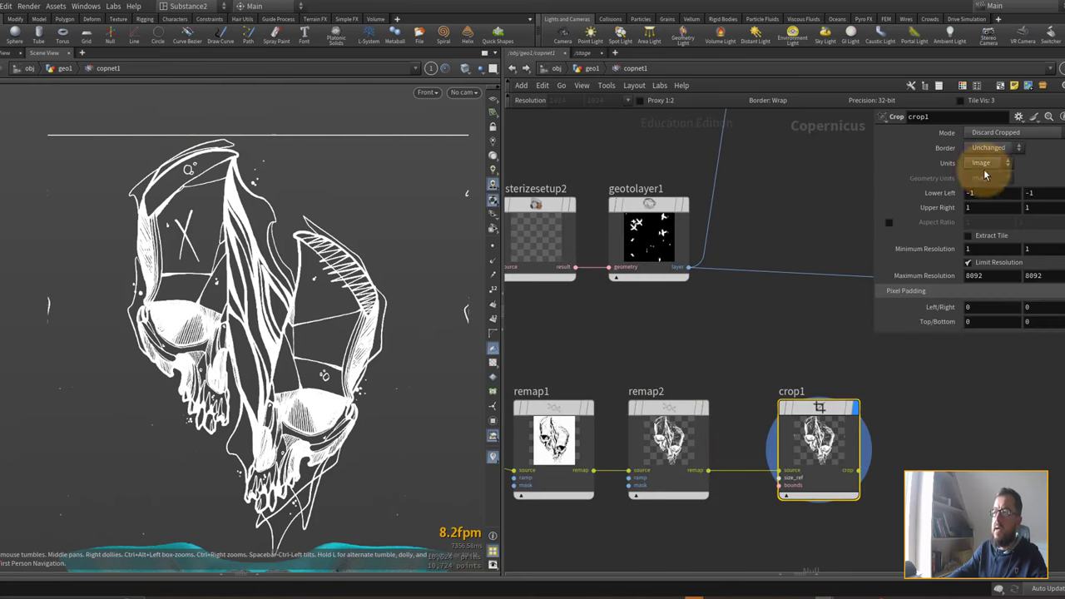
Step: Set crop1's vertical Upper Right value to 0.99 and its Border to Constant
middle_click_drag(1039, 208, 1023, 231)
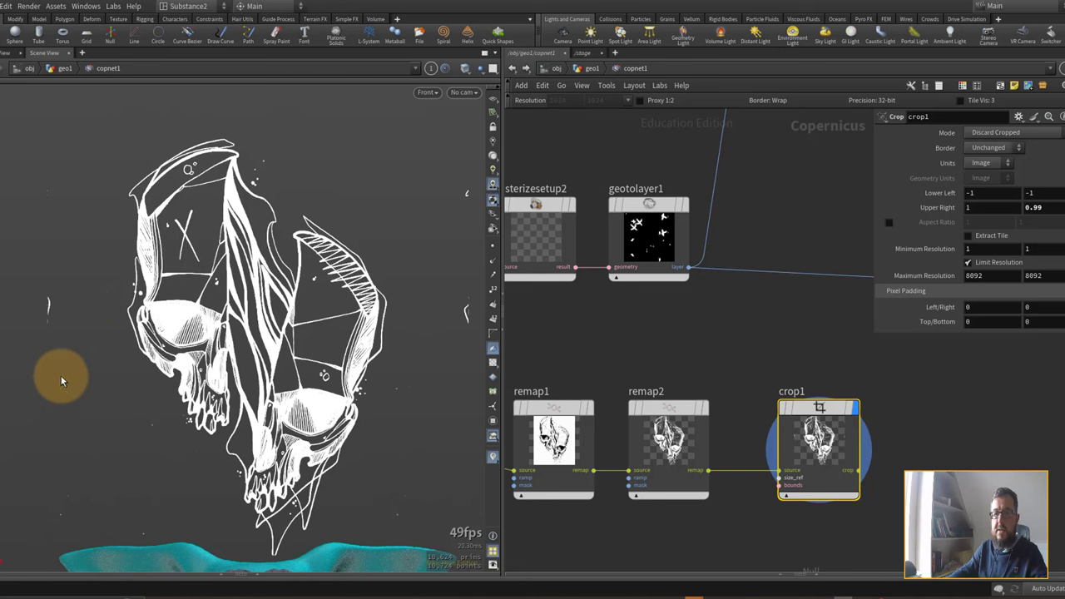
left_click(992, 147)
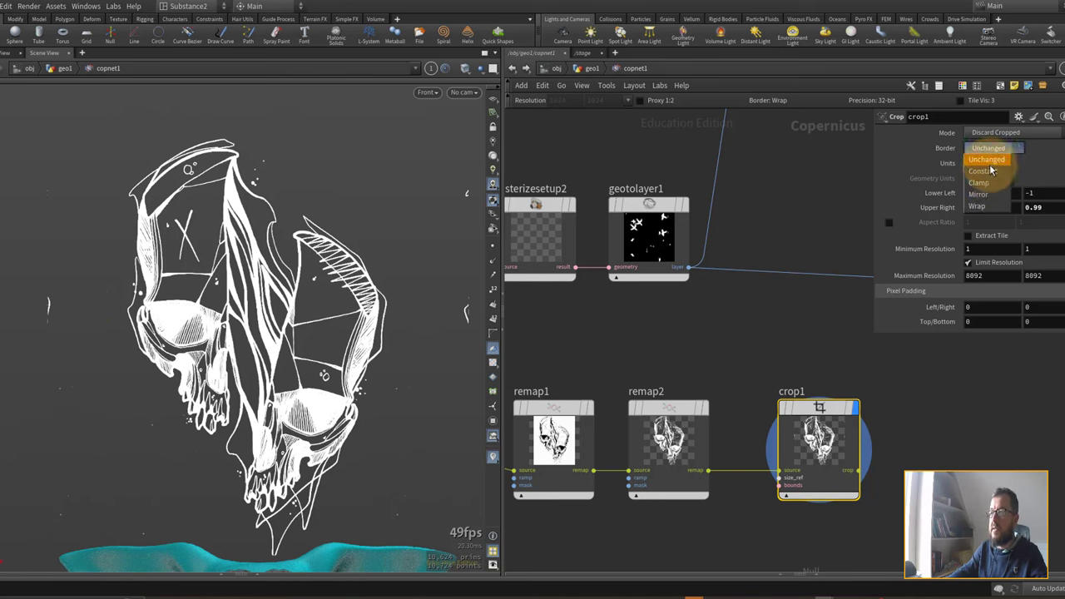
left_click(983, 171)
left_click_drag(850, 451, 835, 452)
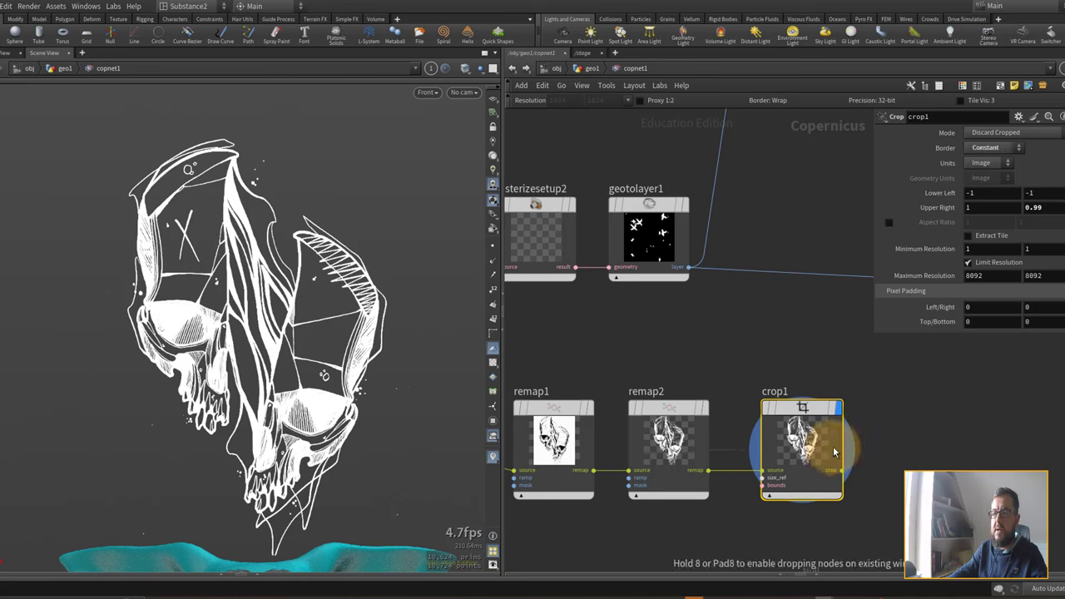
Step: Move the end point of remap2's reversed ramp inward to clean up the inverted background
left_click(670, 441)
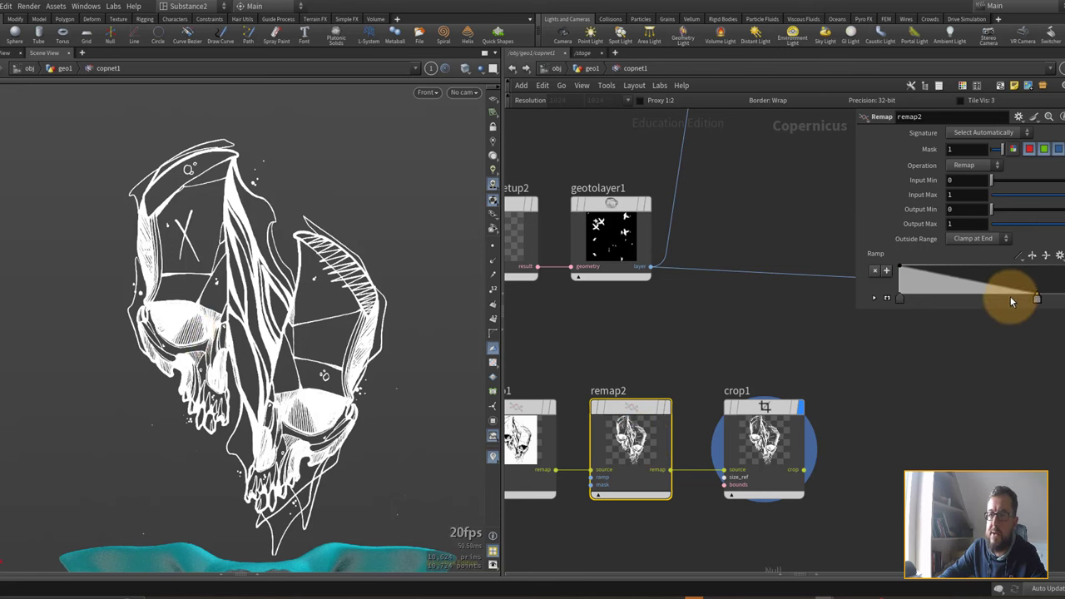
left_click_drag(1036, 298, 984, 300)
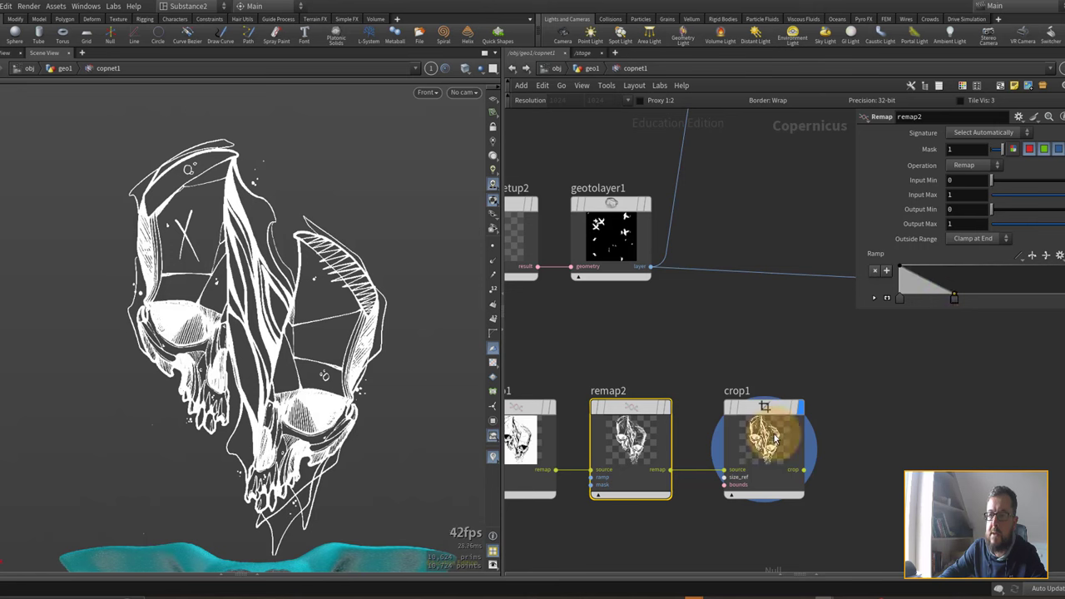
Step: Make room before crop1 and insert a Blur node between remap2 and crop1
left_click_drag(776, 438, 830, 431)
key("Tab")
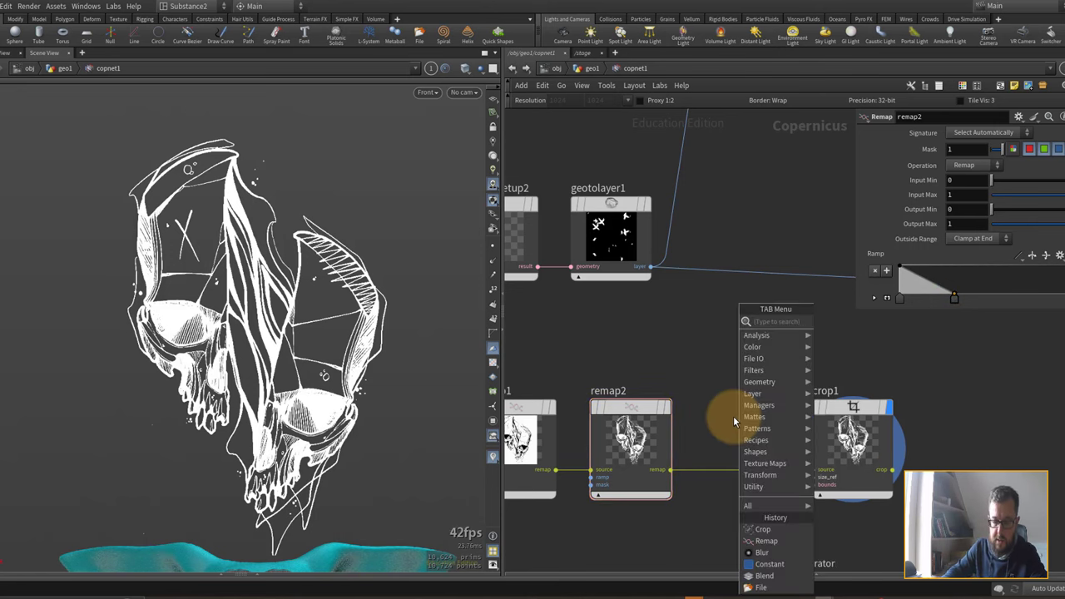
type("blur")
key("Return")
left_click(732, 416)
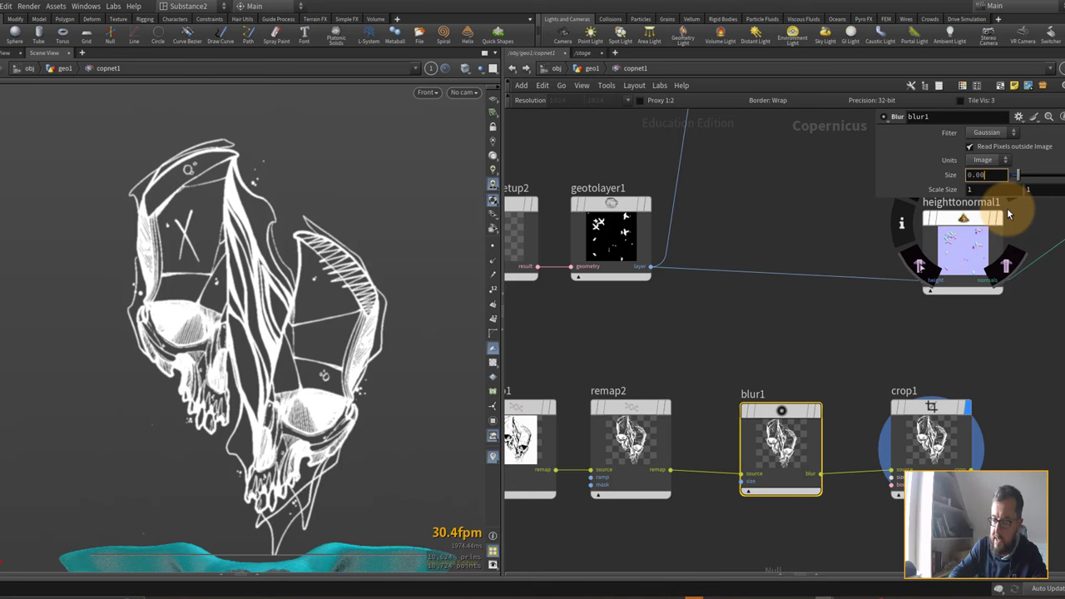
Step: Set blur1's Size to 0.0025, connect crop1's output to ALPHA_OUT's first input and move ALPHA_OUT closer to crop1
key("Return")
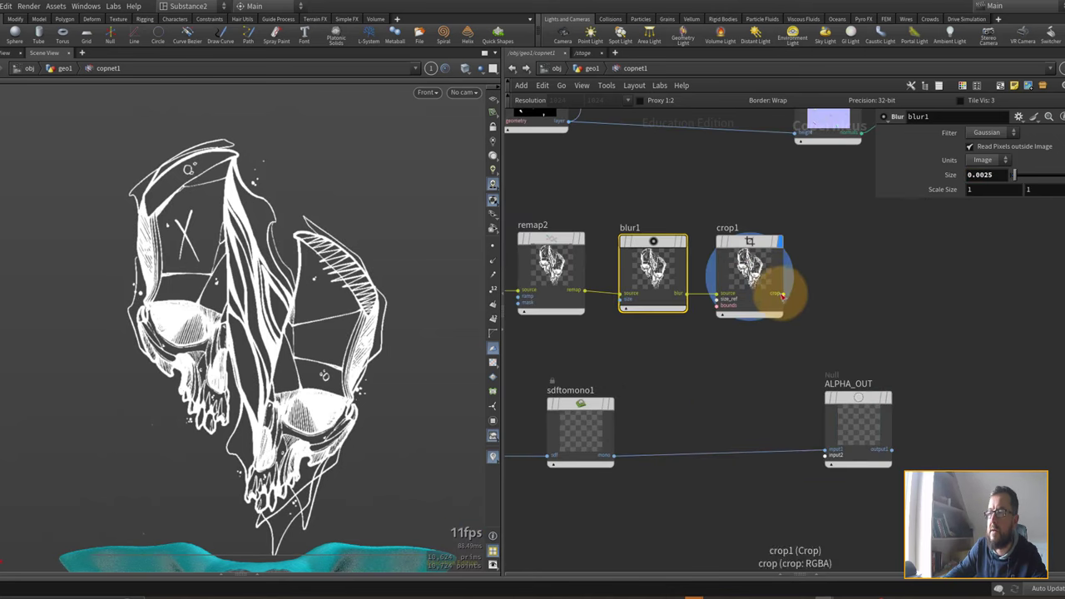
left_click(781, 294)
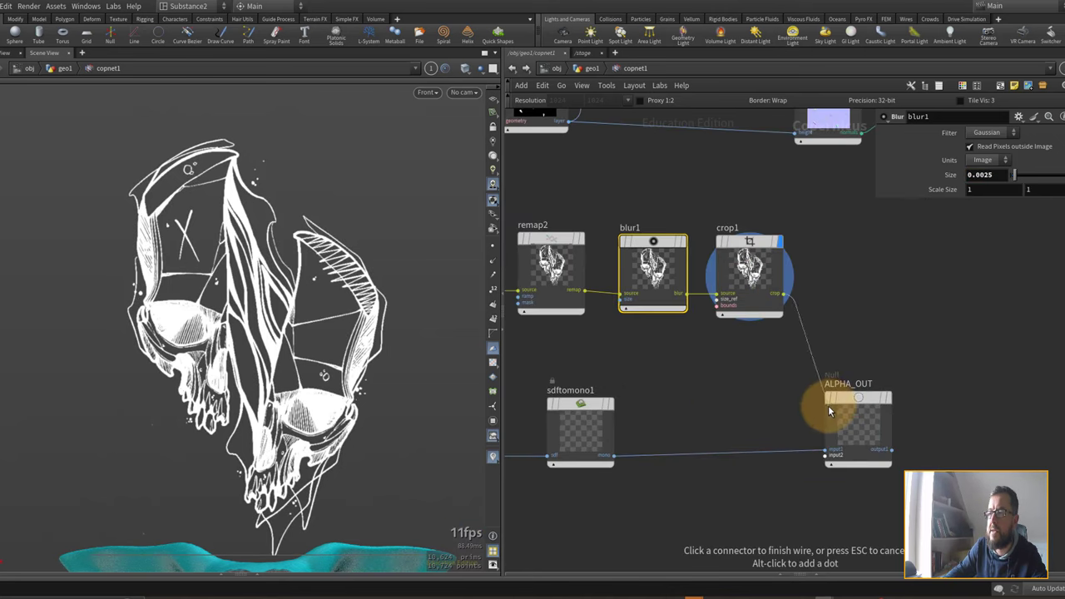
left_click(826, 426)
left_click_drag(866, 408, 852, 327)
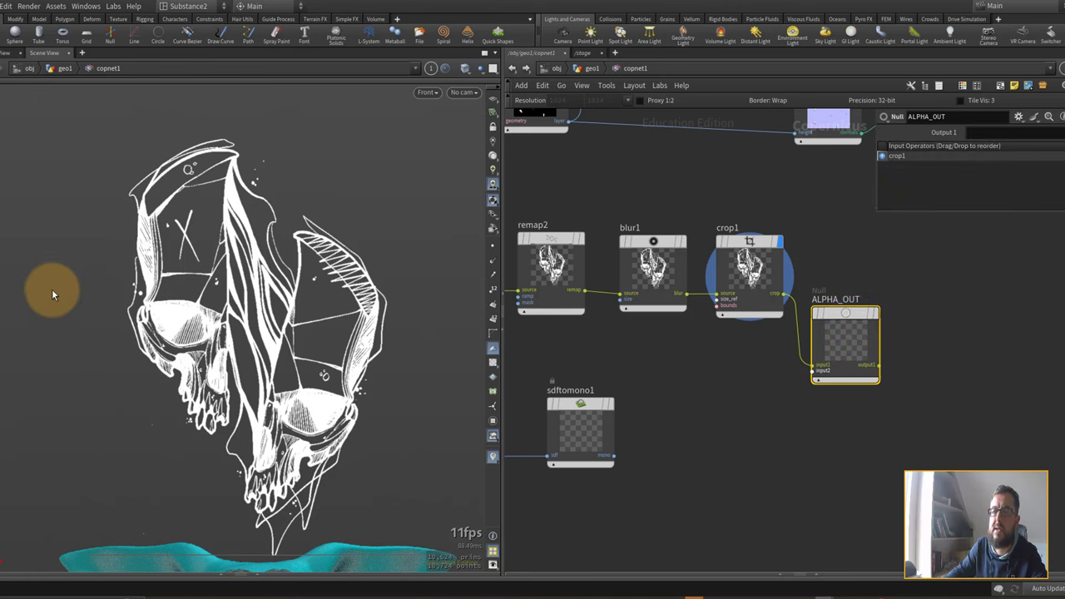
Step: Display previewmaterial1 inside copnet1 and frame the textured pig head in the perspective view
left_click(593, 70)
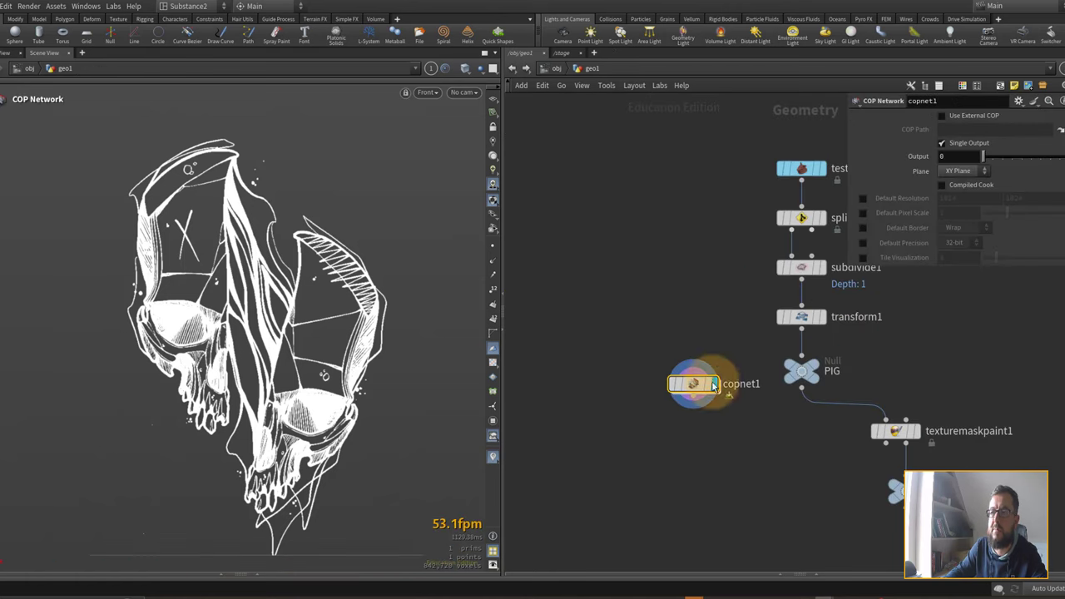
middle_click_drag(895, 399, 874, 375)
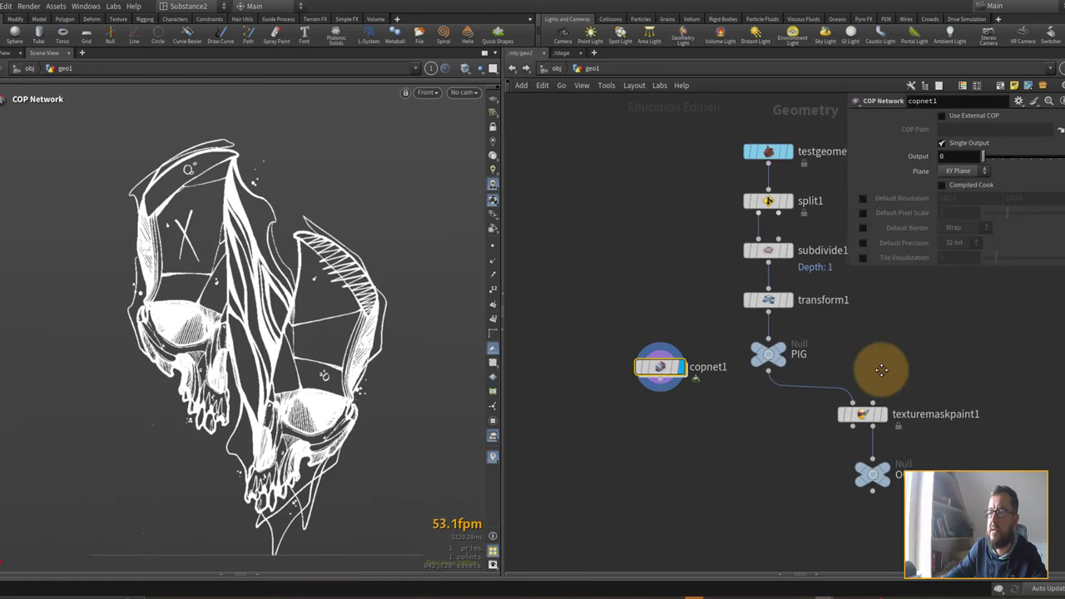
double_click(663, 365)
scroll(774, 379, "up", 3)
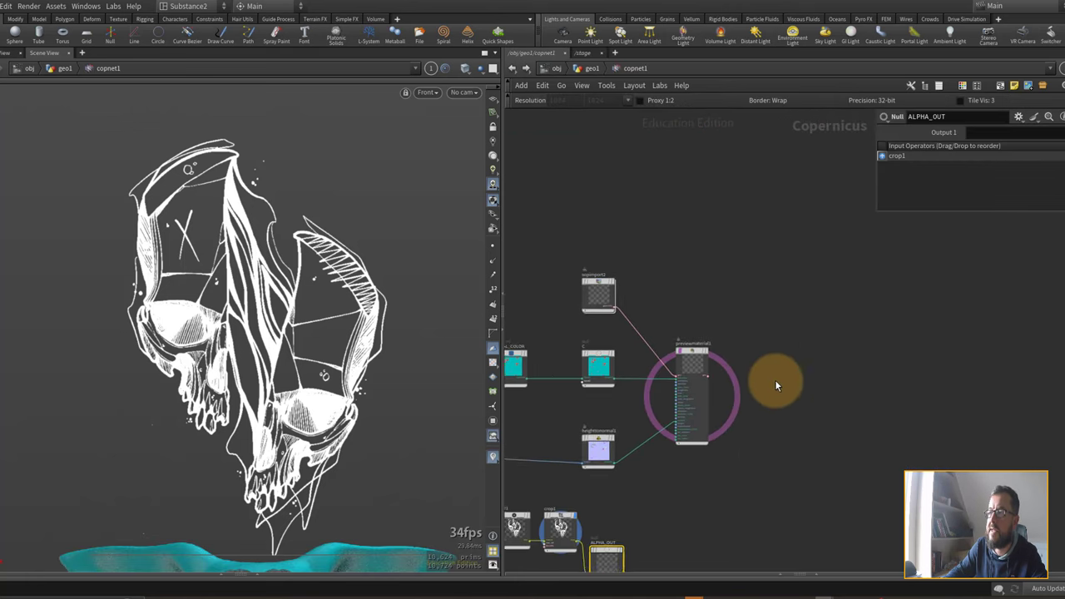
left_click(708, 386)
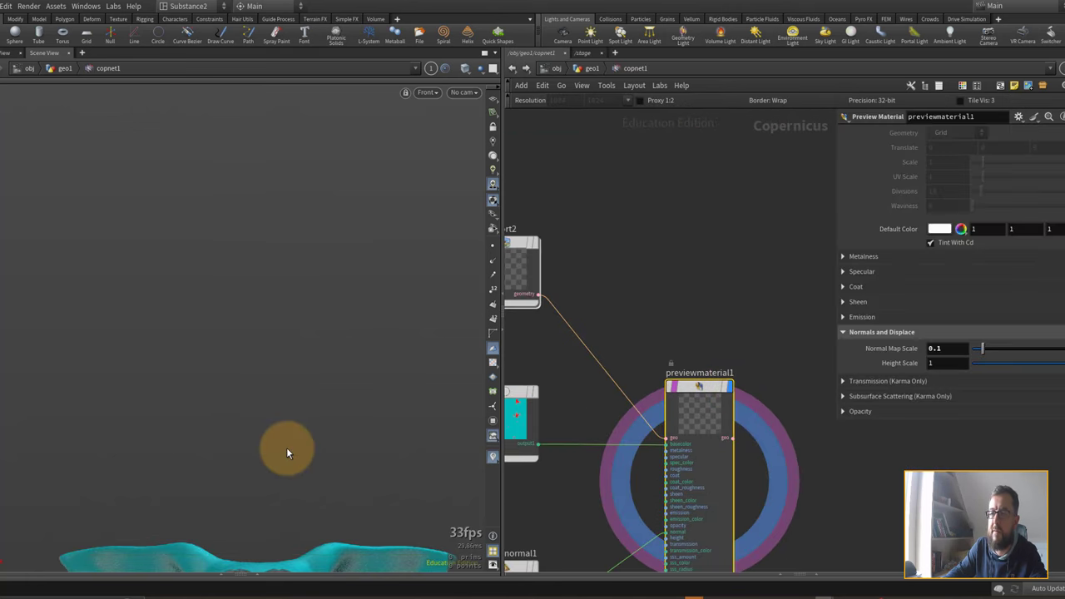
key("f")
key("space+1")
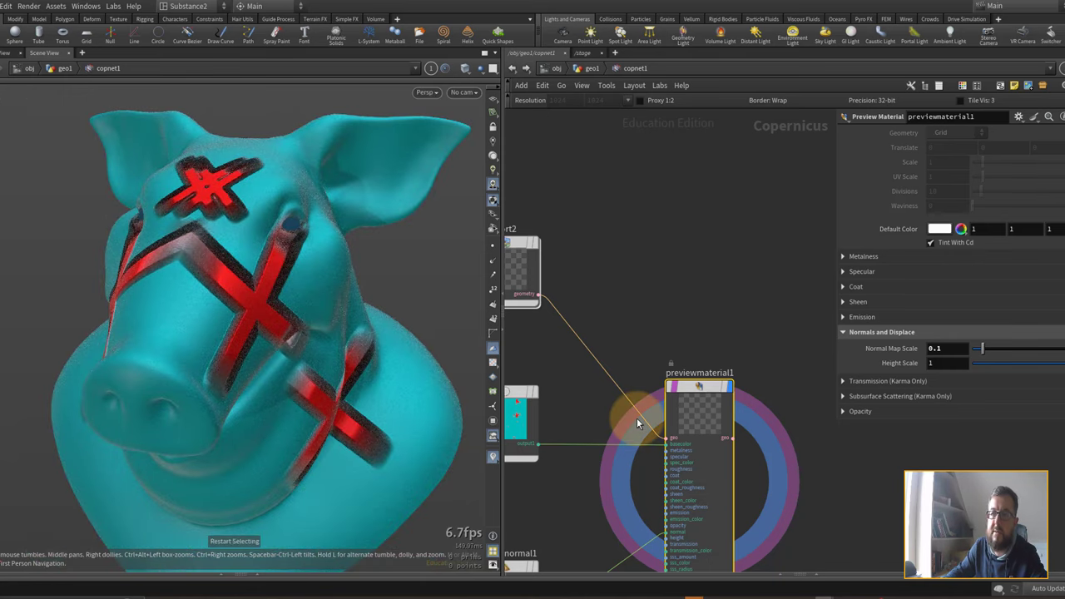
Step: Return to geo1, select texturemaskpaint1 and clear its painted mask
middle_click_drag(690, 249, 682, 155)
left_click(589, 68)
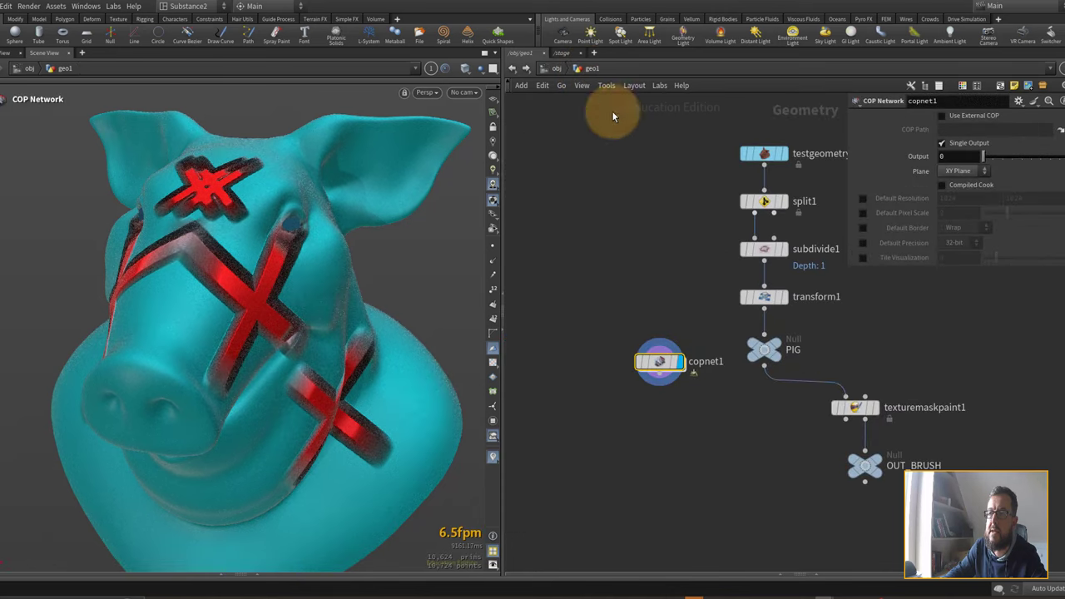
left_click(878, 418)
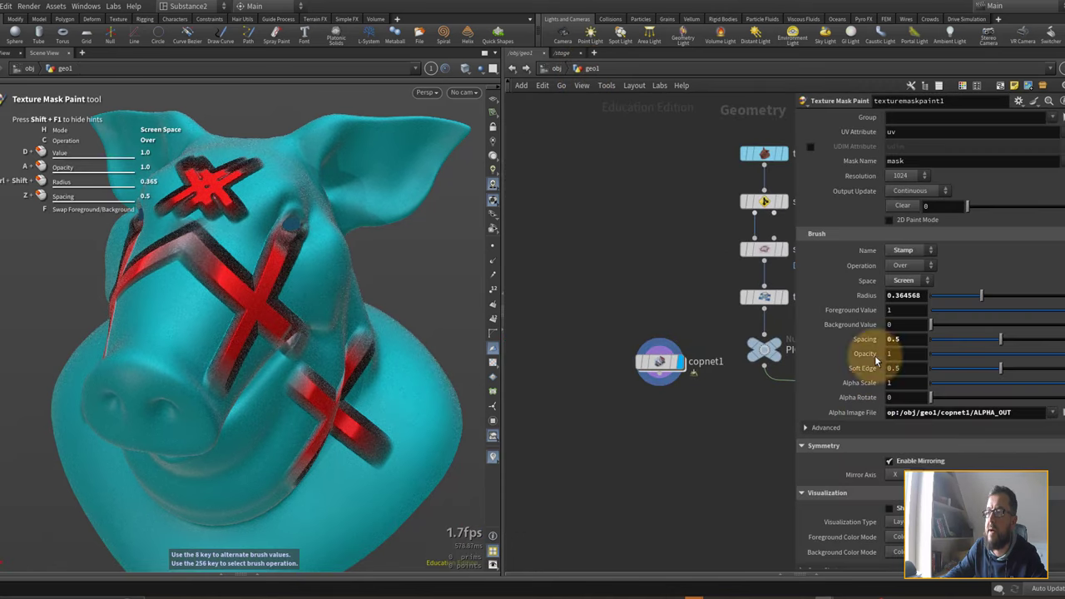
middle_click_drag(724, 274, 527, 195)
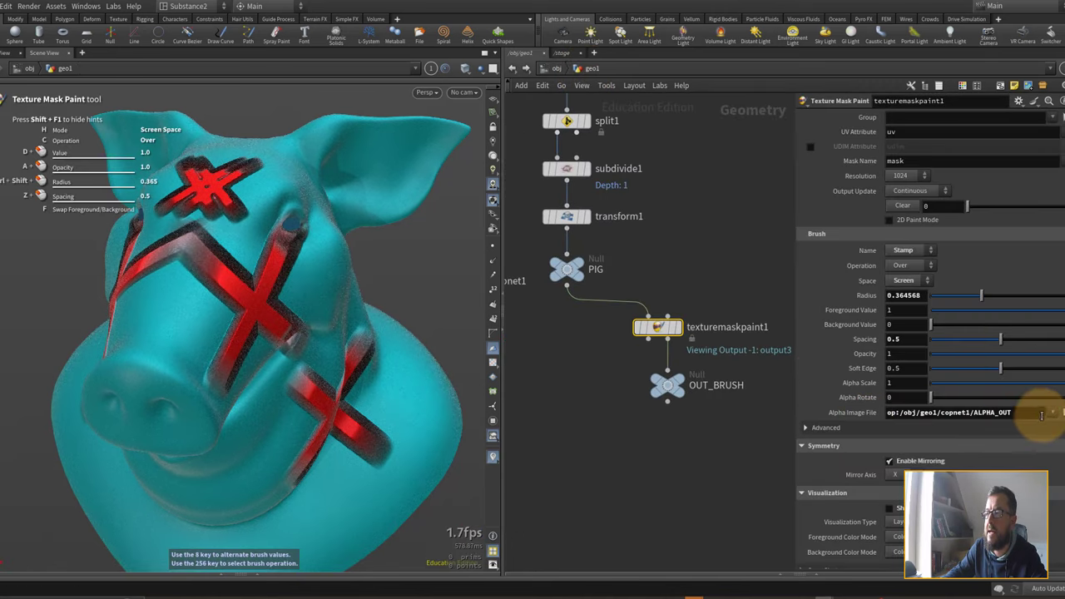
left_click(902, 204)
Step: Enlarge the stamp brush radius to about 0.89 and stamp the tattoo alpha on the side of the pig's face
mouse_move(369, 352)
left_mouse_down("alt")
mouse_move(285, 349)
mouse_move(307, 316)
left_mouse_up("alt")
scroll(307, 317, "up", 5)
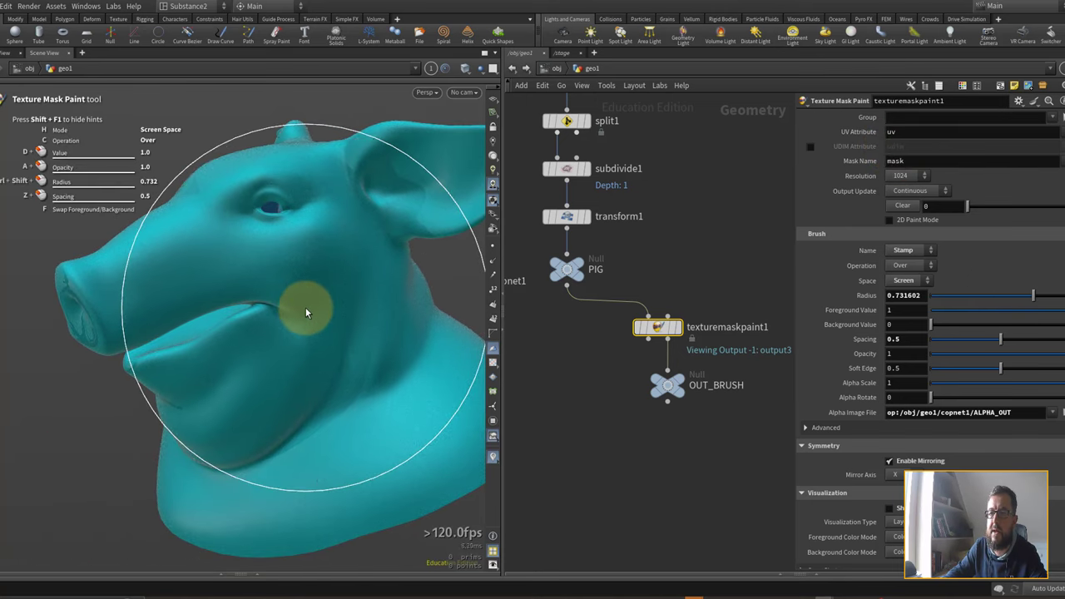
left_click(304, 307)
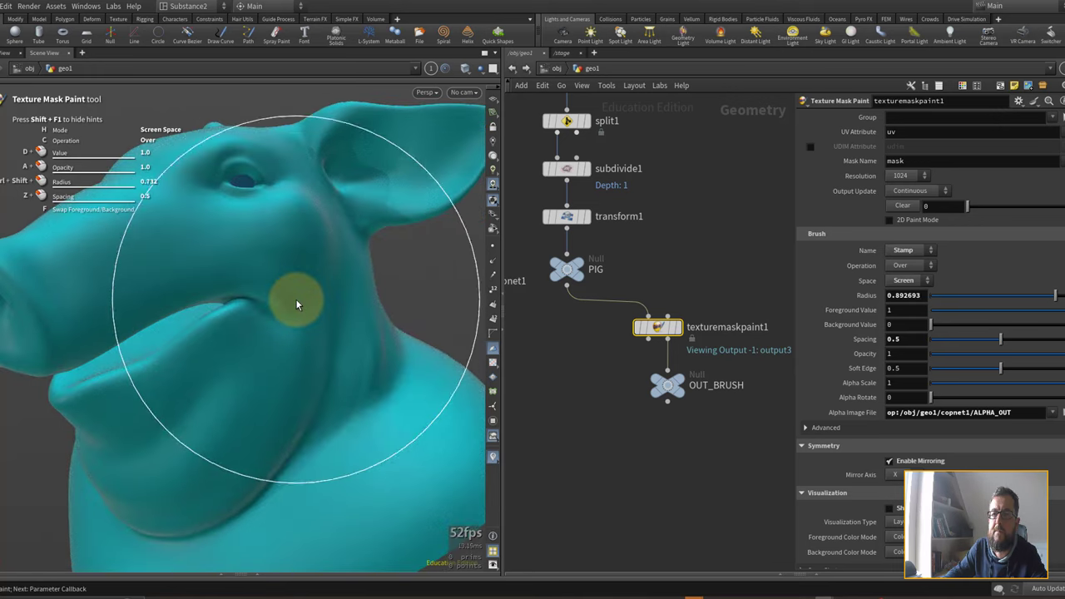
mouse_move(302, 304)
left_mouse_down("alt")
mouse_move(272, 307)
mouse_move(269, 361)
mouse_move(408, 345)
mouse_move(334, 350)
mouse_move(427, 355)
mouse_move(368, 361)
left_mouse_up("alt")
left_click(299, 302)
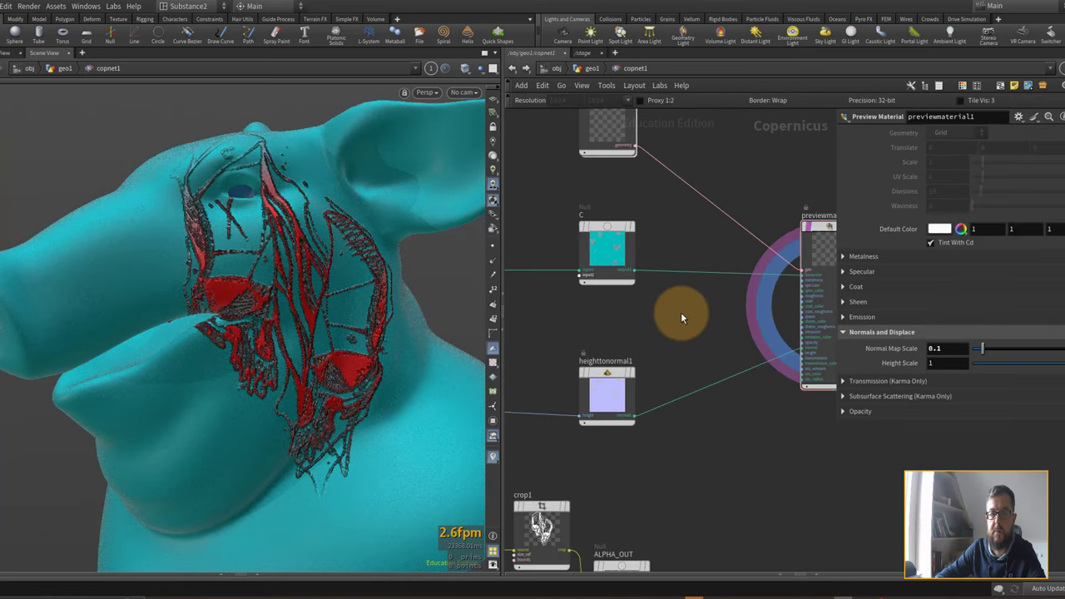
Step: In copnet1, feed the color node that drives C into a new Mono node above heighttonormal1 and display it
mouse_move(654, 326)
middle_mouse_down()
mouse_move(689, 342)
mouse_move(771, 329)
mouse_move(720, 313)
middle_mouse_up()
left_click_drag(677, 257, 675, 236)
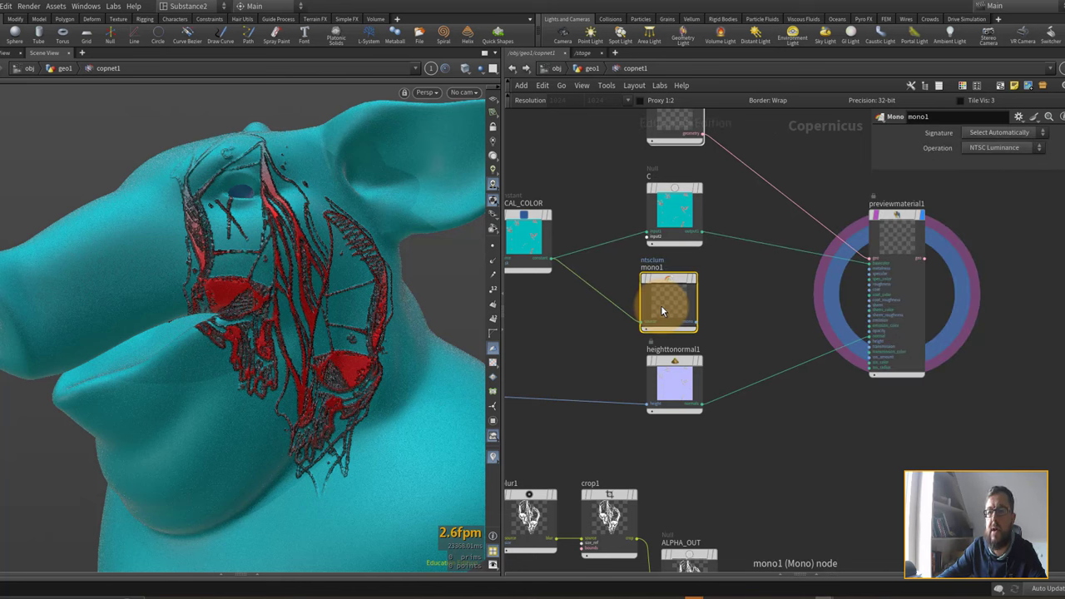
scroll(890, 271, "up", 2)
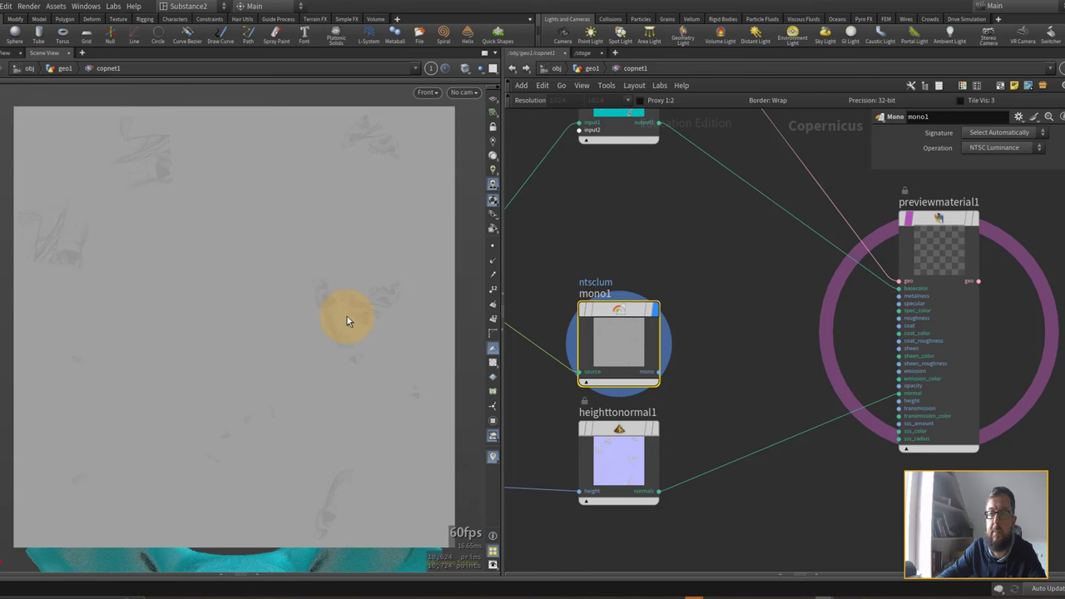
left_click(630, 323)
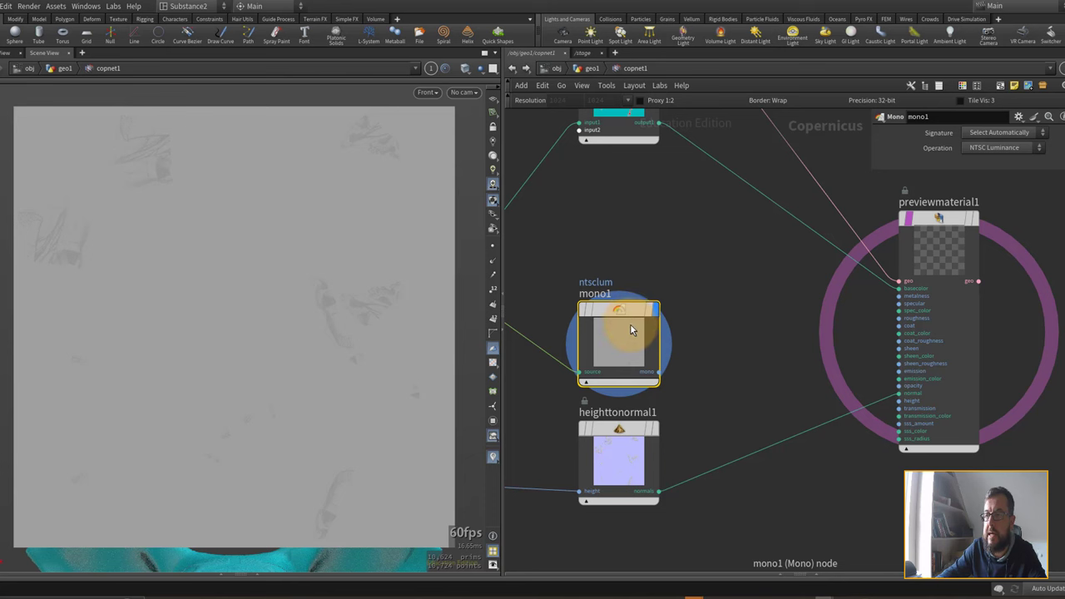
left_click_drag(629, 324, 564, 321)
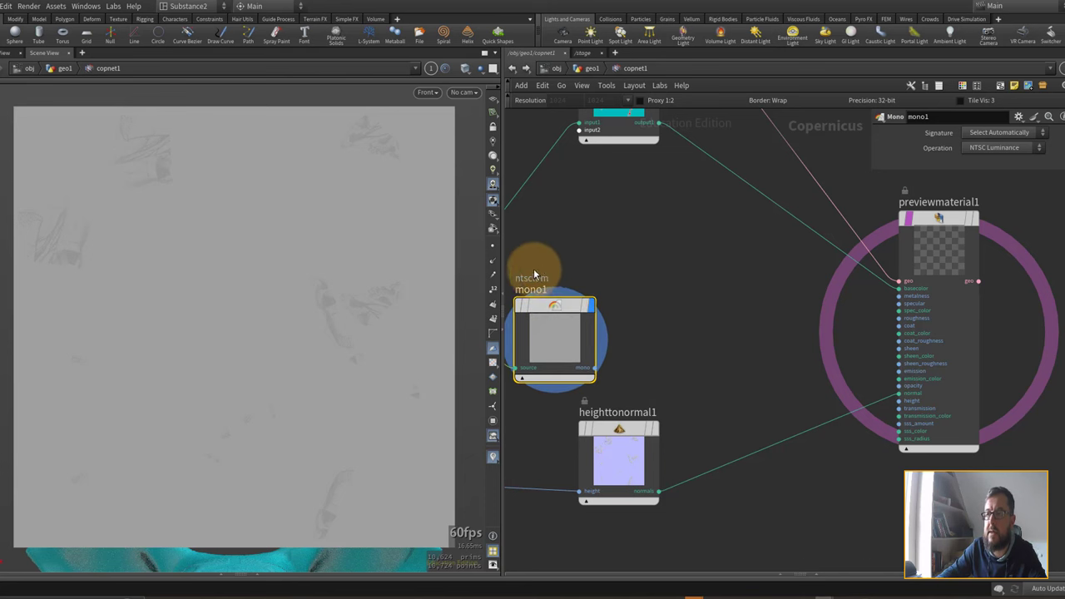
middle_click_drag(534, 274, 629, 257)
middle_click_drag(789, 295, 691, 297)
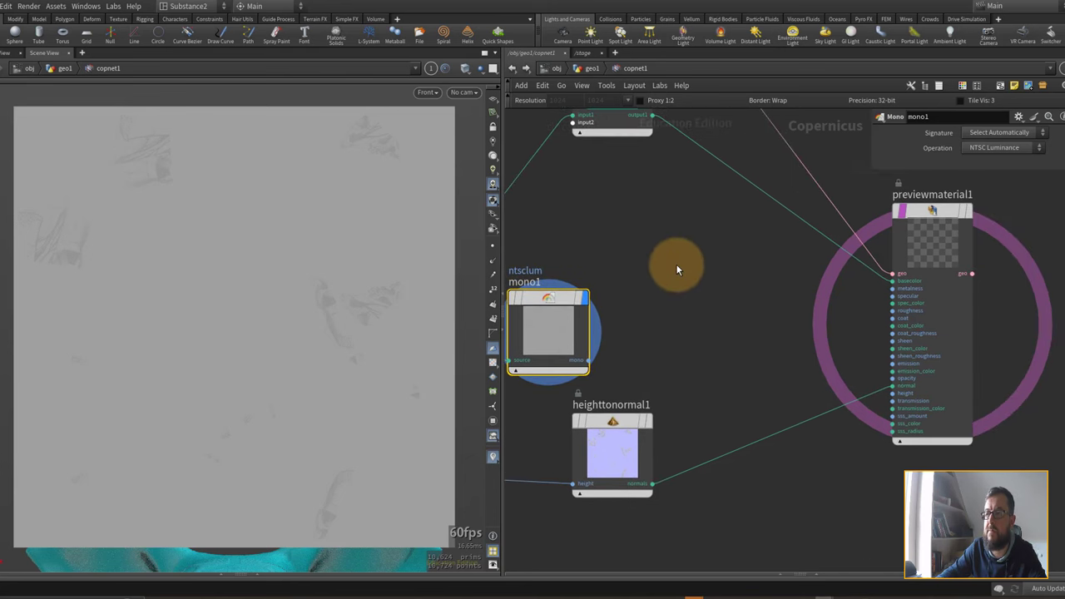
Step: Add a Remap node beside mono1, connect mono1's output to its source and display it
key("Tab")
scroll(659, 316, "up", 2)
key("Tab")
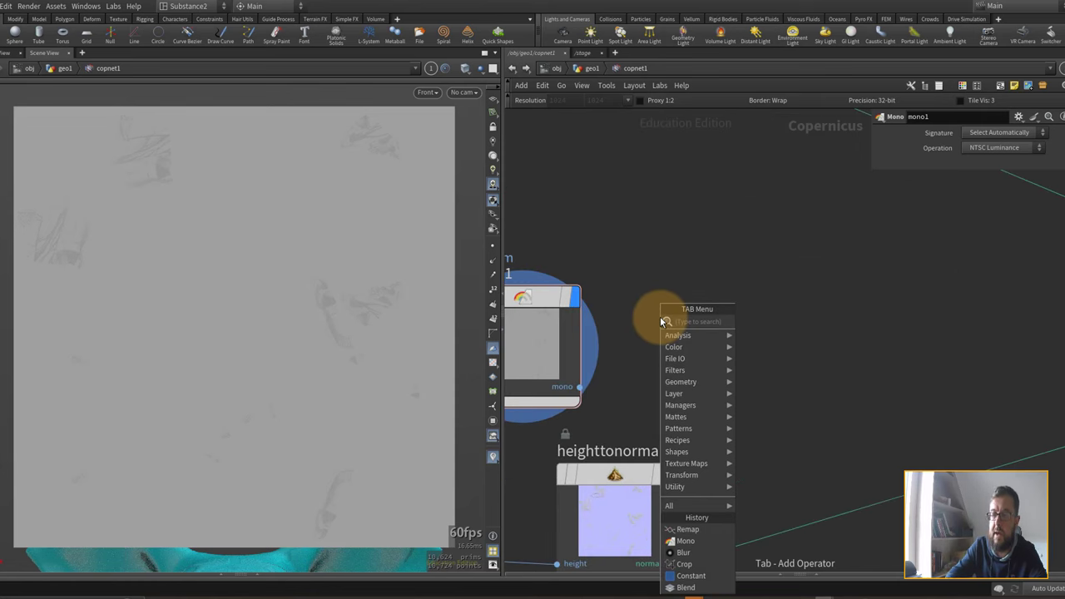
type("remap")
key("Return")
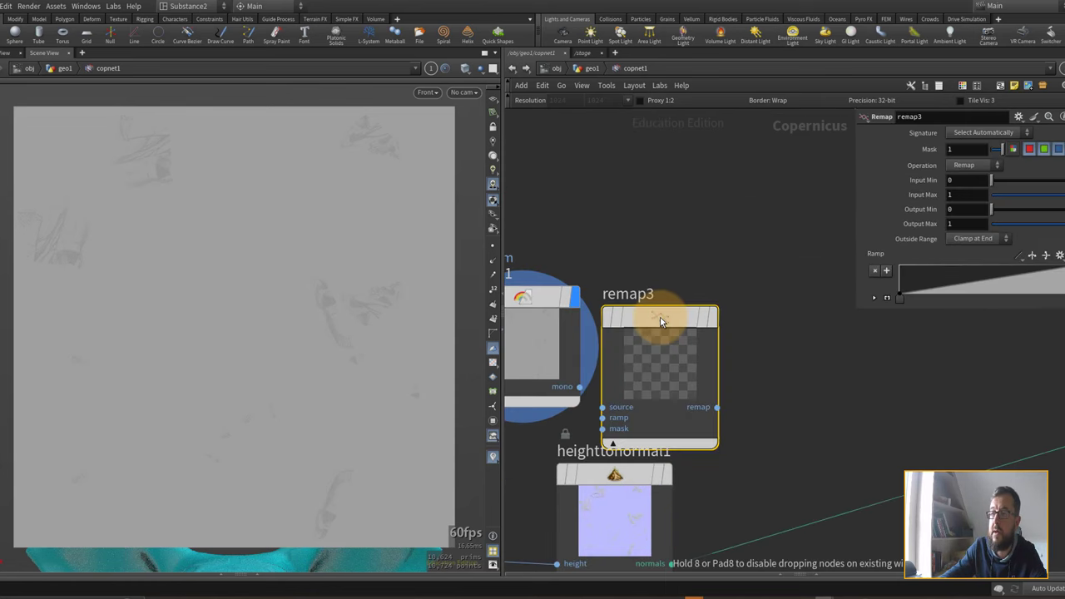
left_click(671, 302)
left_click(580, 387)
left_click(613, 386)
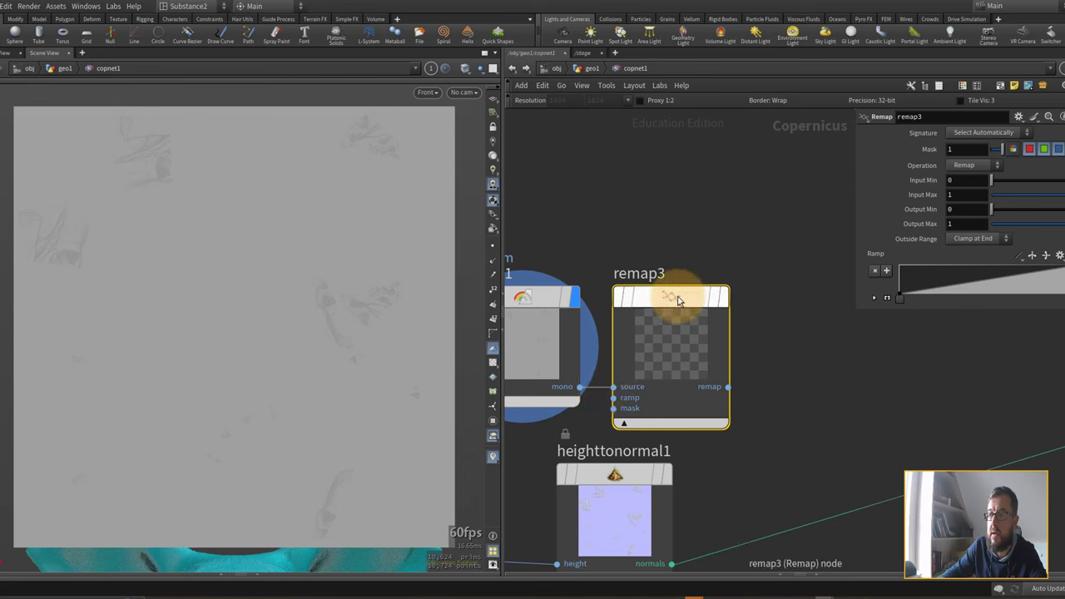
left_click(722, 300)
Step: Add a Blend node beside remap3 and connect remap3's output to its mask input
middle_click_drag(711, 207, 652, 298)
scroll(713, 301, "down", 1)
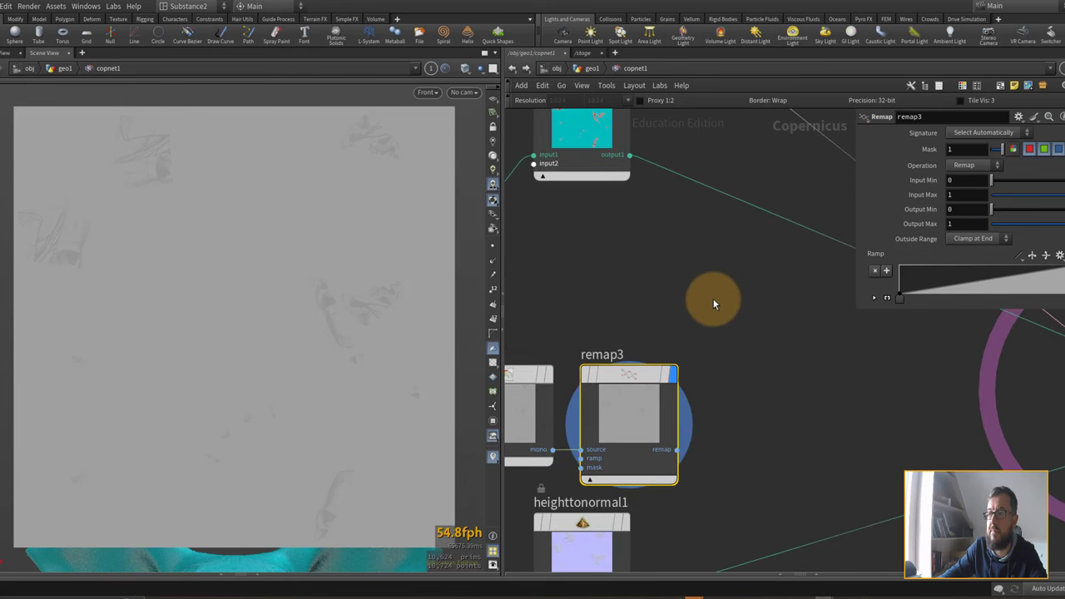
key("Tab")
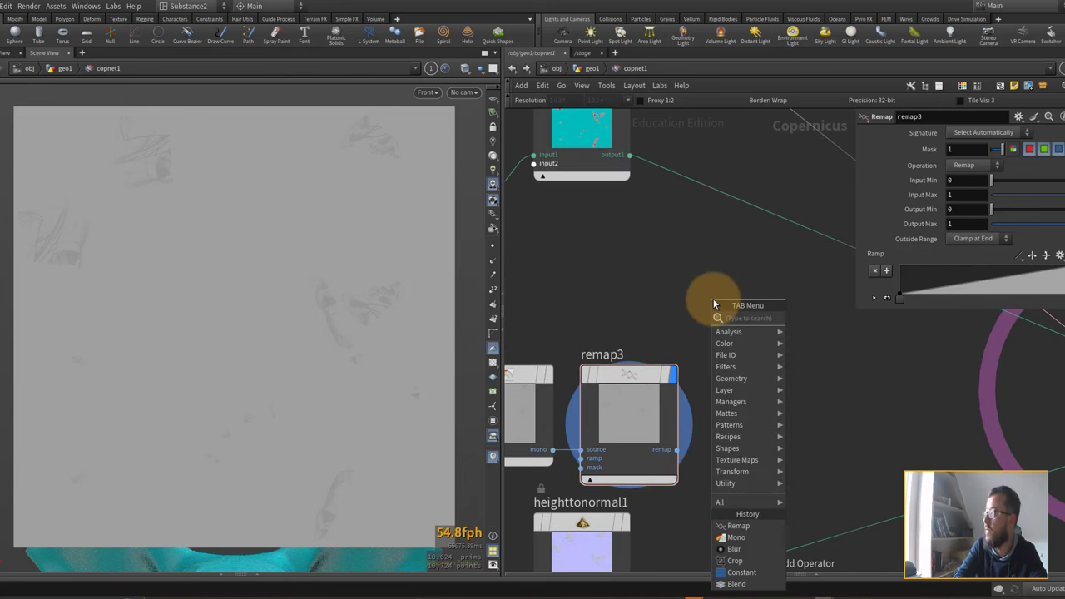
type("ble")
key("Return")
left_click(773, 331)
middle_click_drag(592, 341, 658, 329)
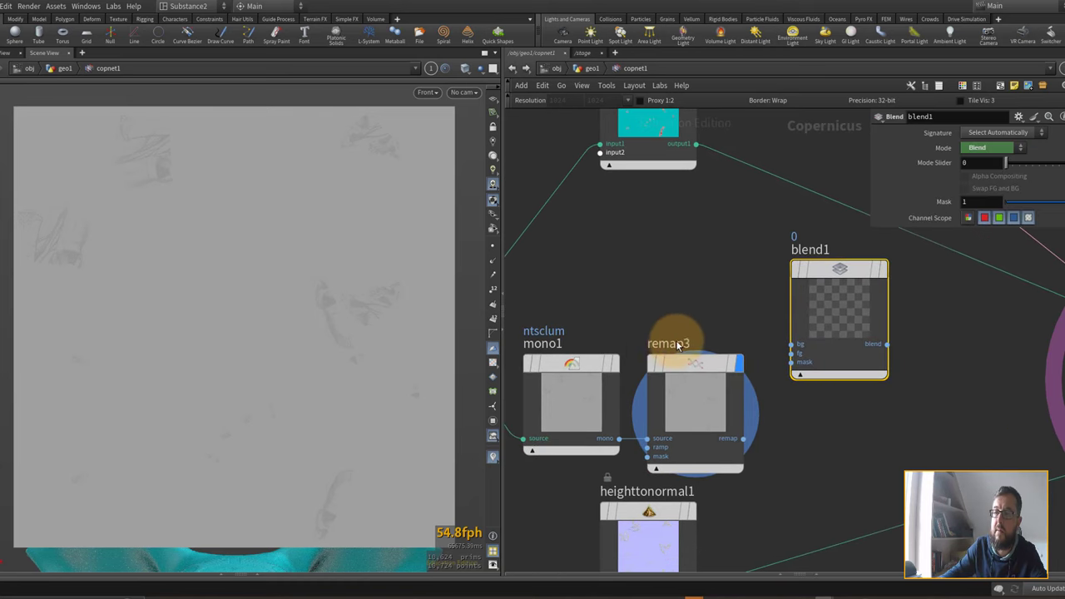
left_click(691, 388)
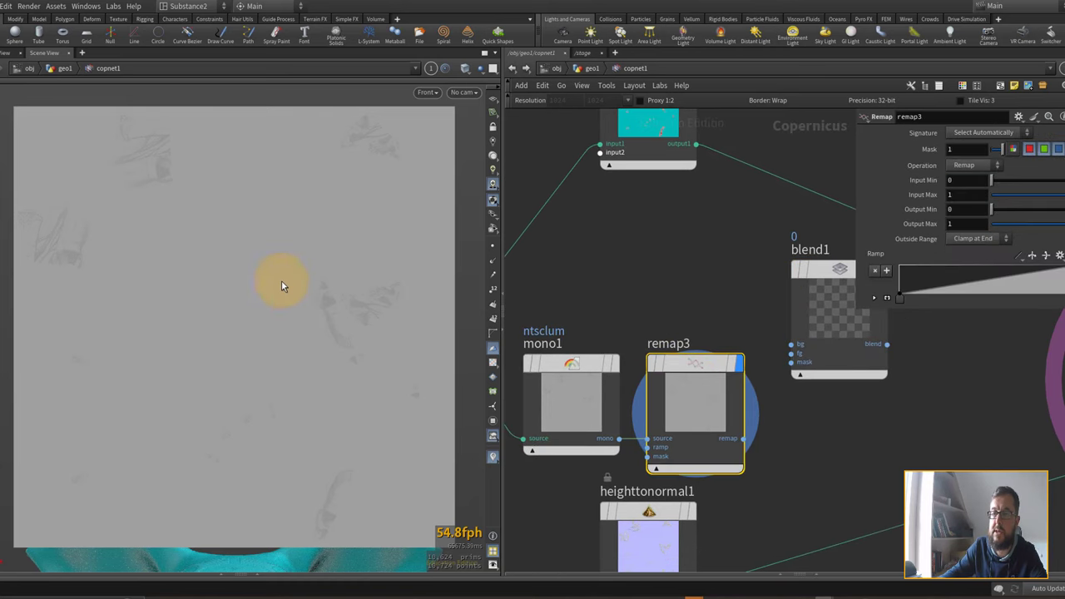
middle_click_drag(717, 264, 693, 254)
left_click(720, 428)
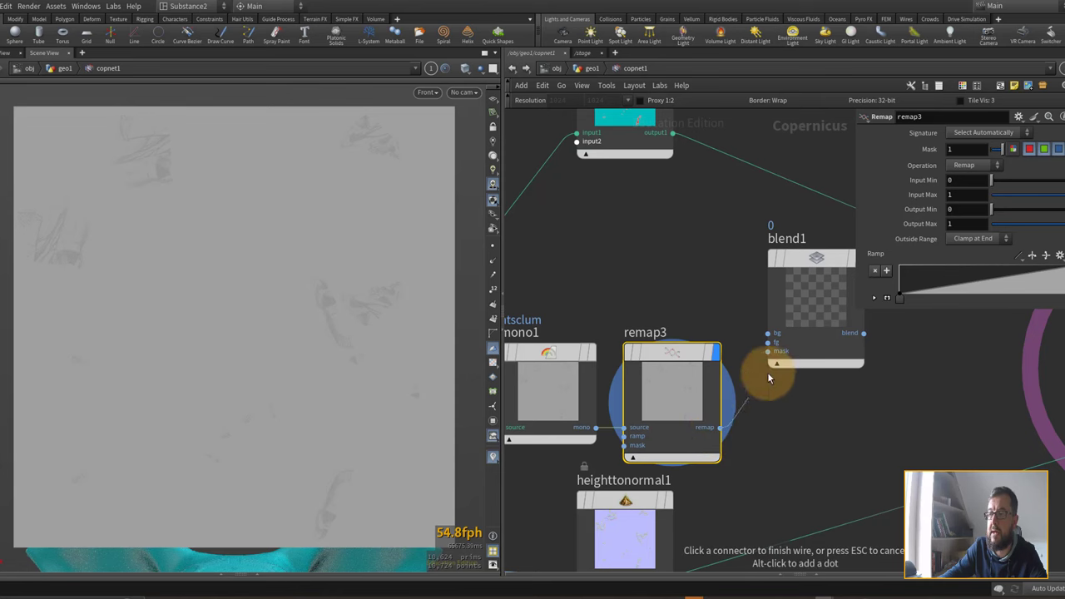
left_click(767, 353)
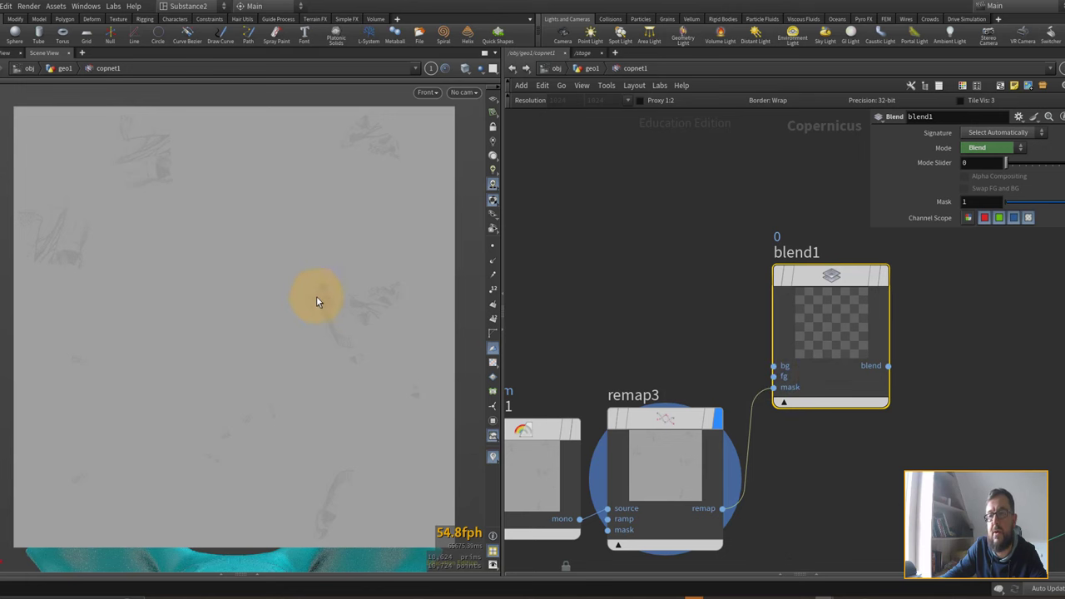
Step: Create two collapsed Constant nodes and connect constant1 to blend1's bg input and constant2 to its fg input
middle_click_drag(613, 262, 725, 230)
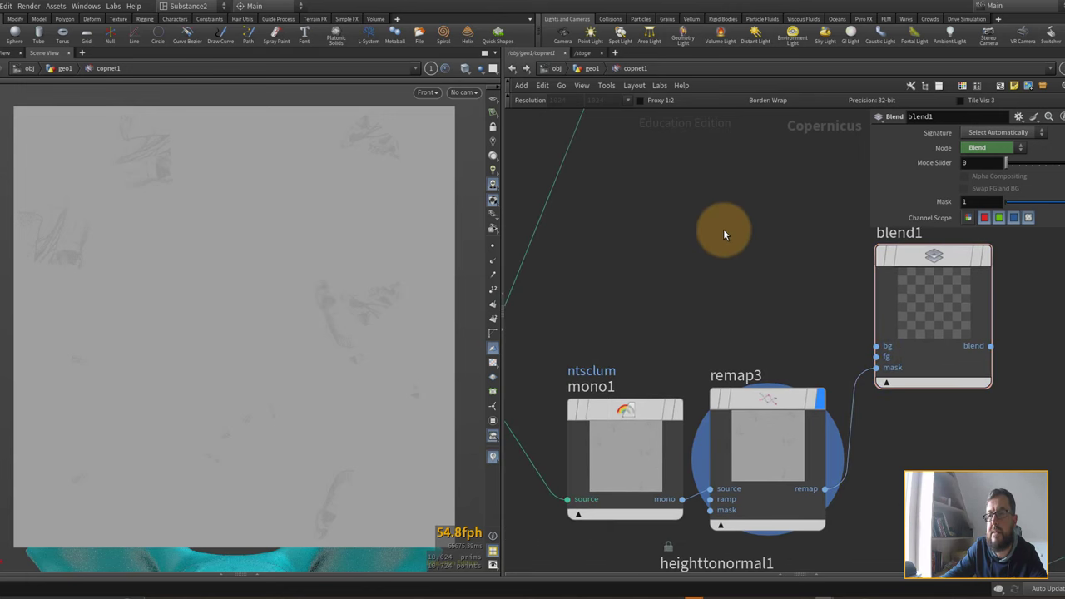
key("Tab")
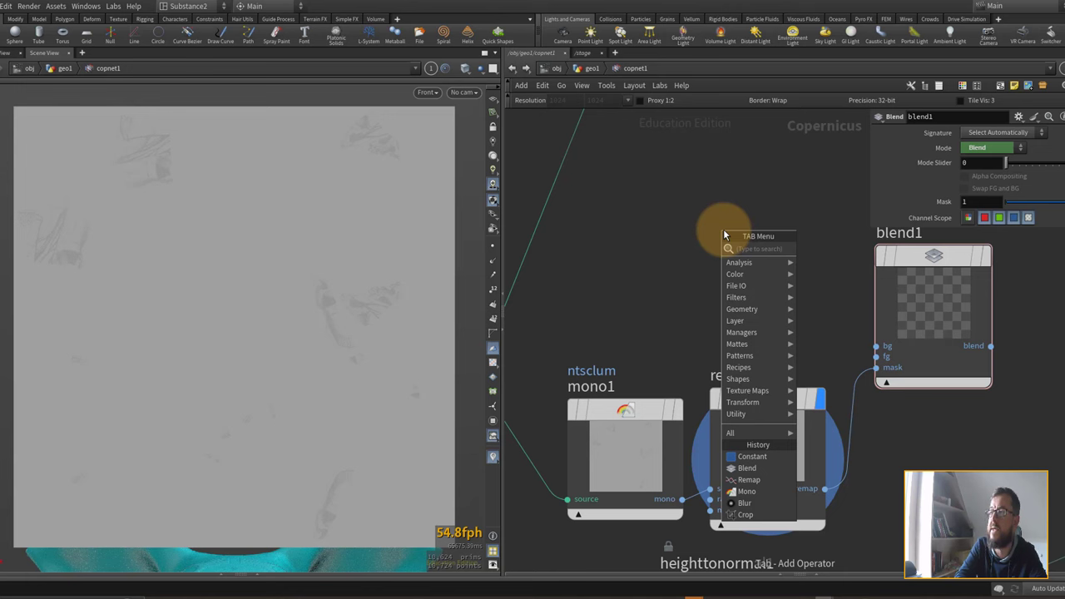
type("const")
key("Return")
left_click(723, 230)
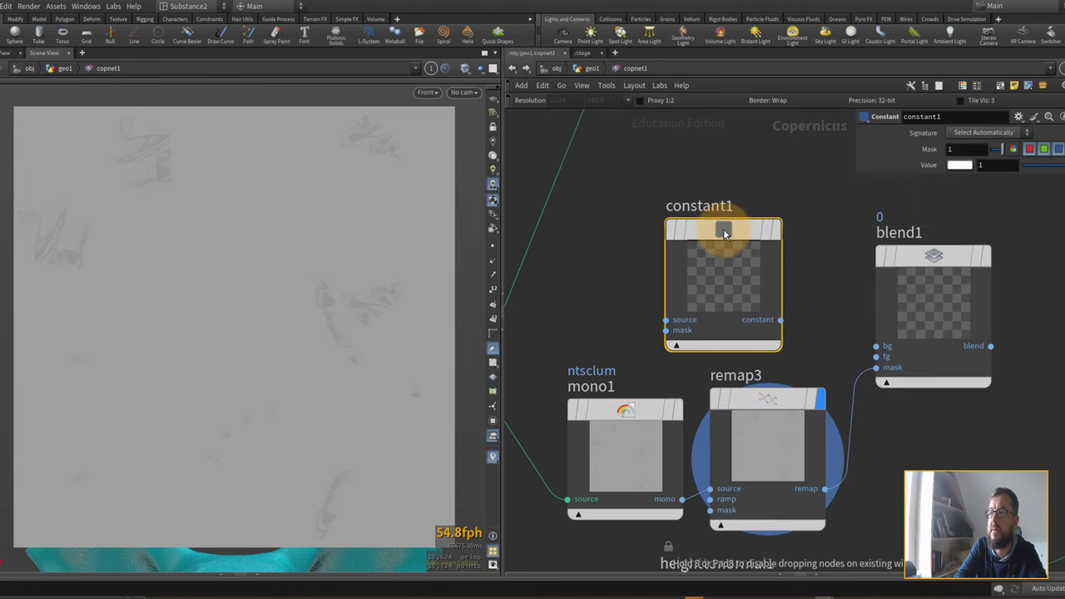
left_click(677, 345)
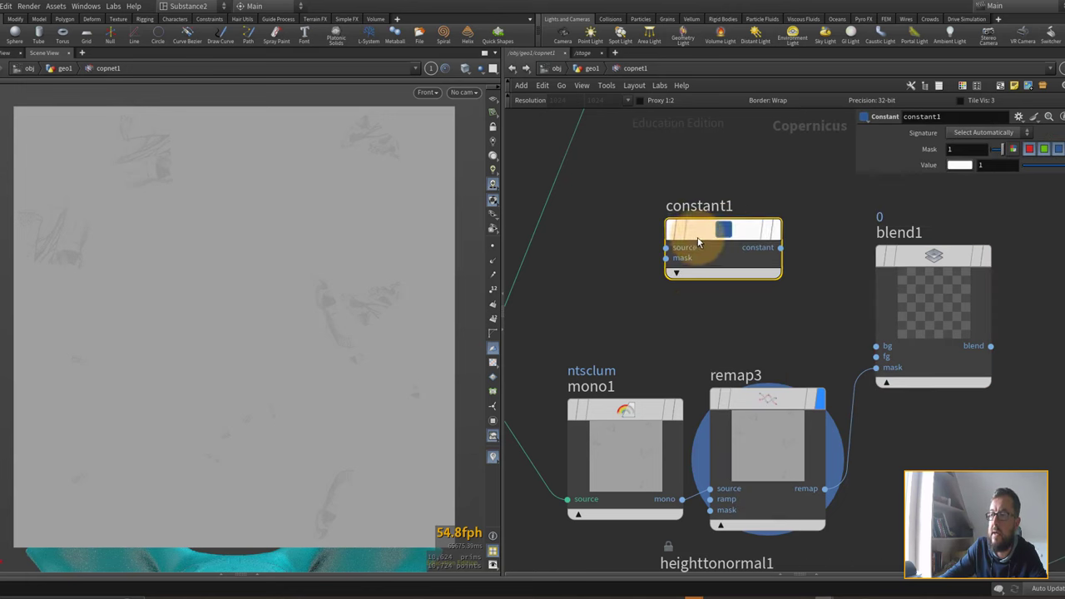
left_click_drag(701, 236, 738, 292)
left_click_drag(786, 214, 876, 345)
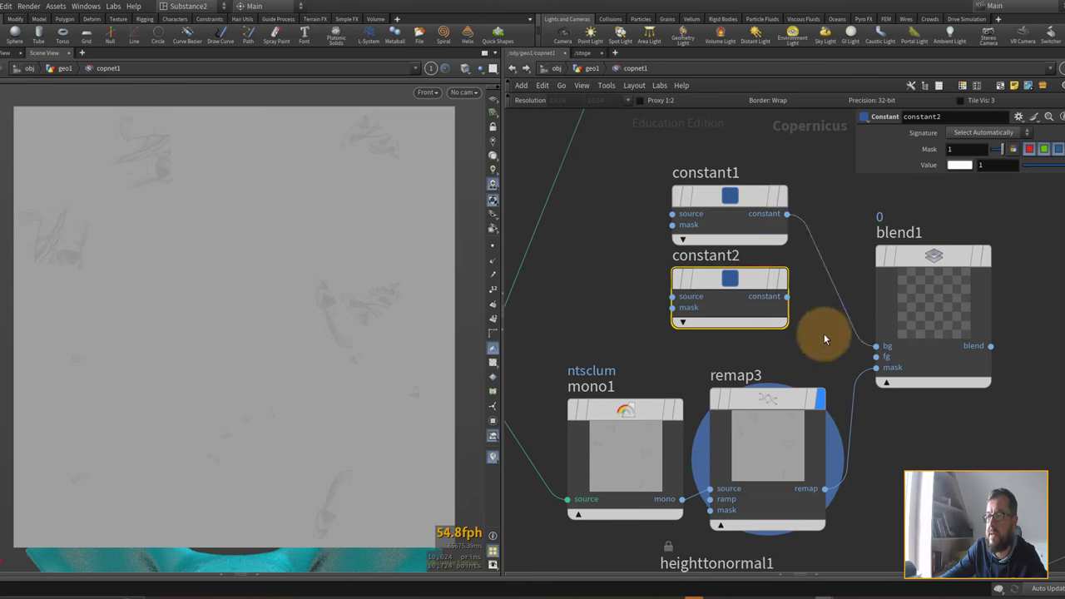
left_click_drag(786, 297, 876, 356)
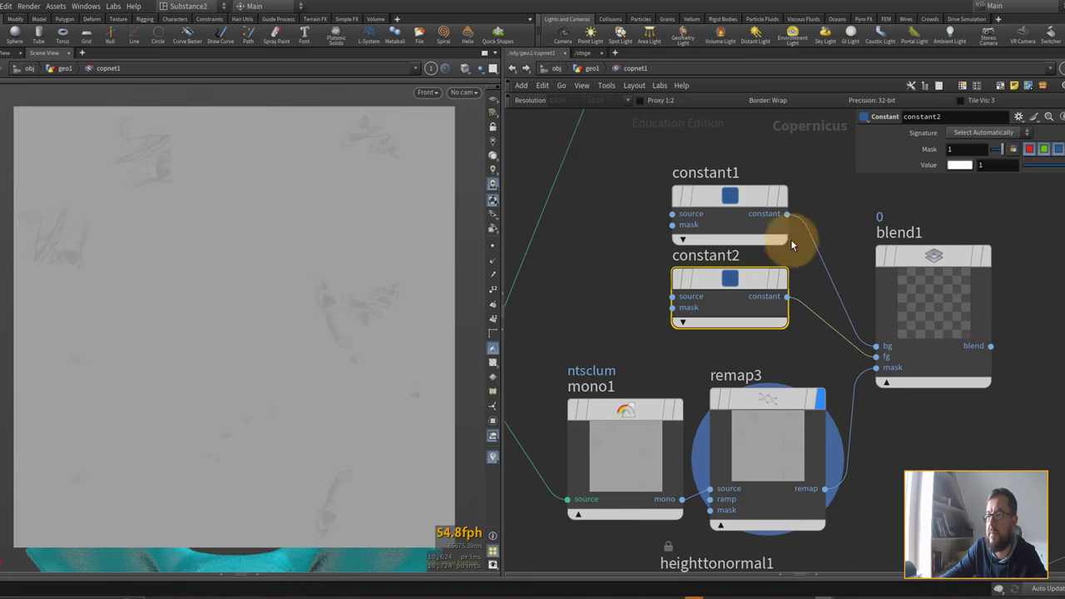
Step: Connect blend1's output to the roughness input of previewmaterial1
scroll(826, 216, "down", 3)
middle_click_drag(827, 216, 764, 249)
middle_click_drag(795, 352, 624, 381)
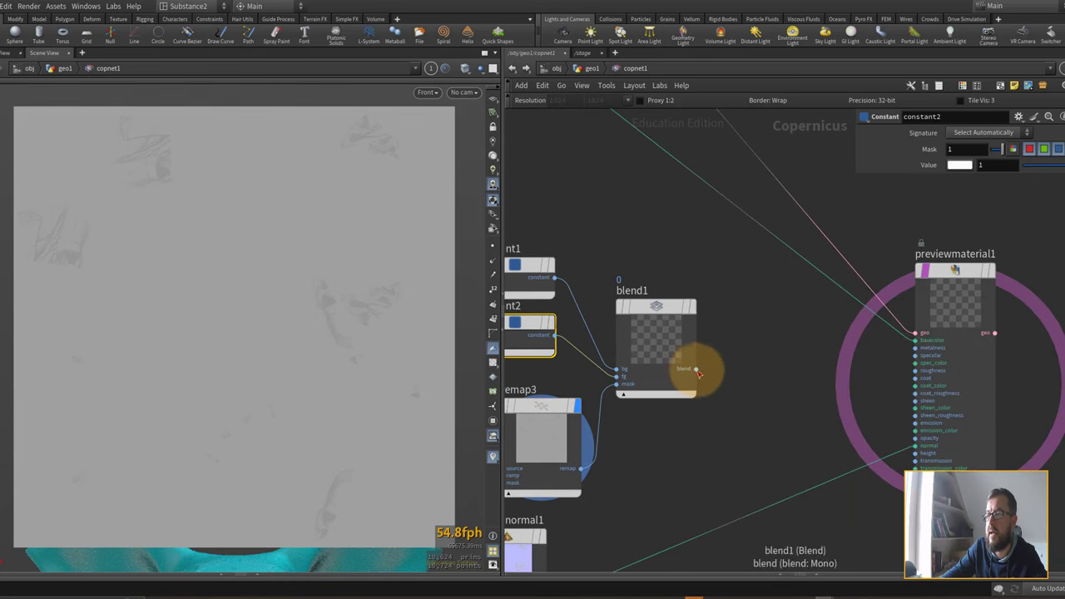
left_click(697, 371)
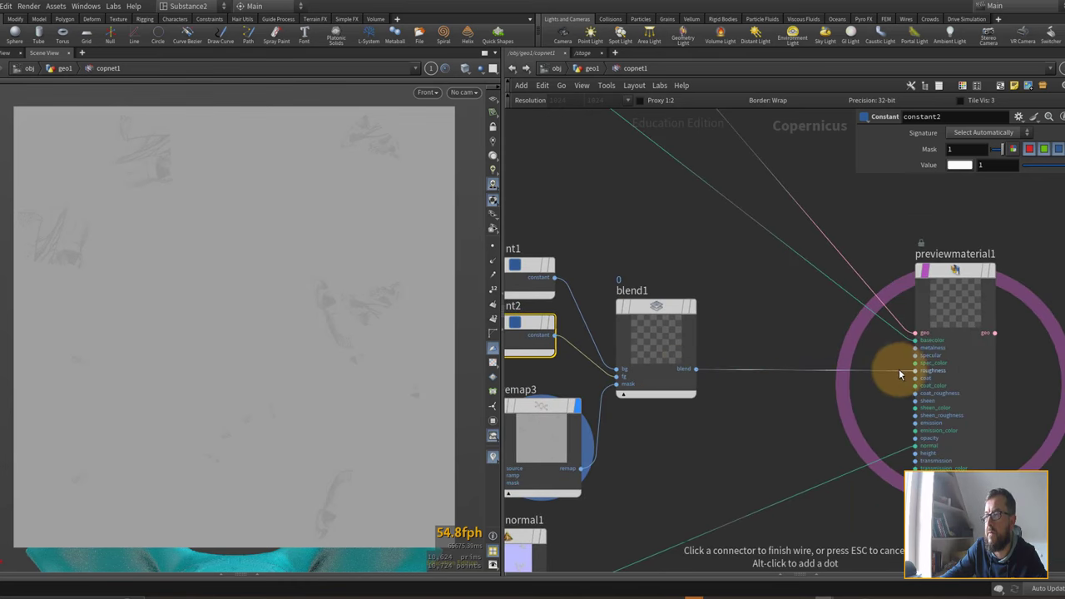
left_click(900, 373)
Step: Narrow remap3's ramp by moving its start and end points inward
middle_click_drag(791, 324, 860, 307)
middle_click_drag(609, 391, 636, 337)
scroll(637, 337, "up", 3)
left_click(636, 337)
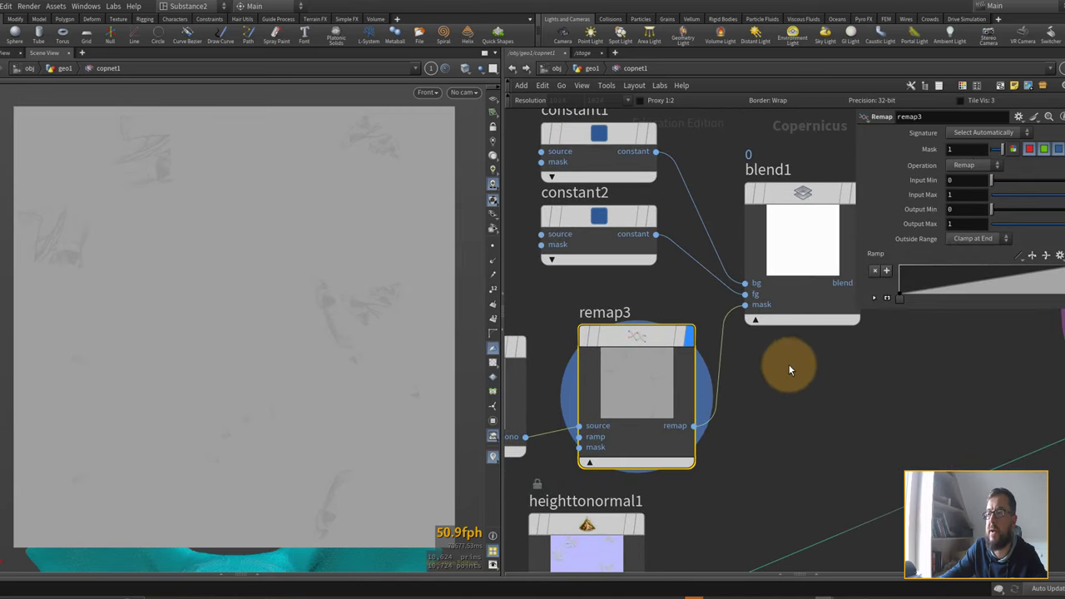
middle_click_drag(788, 366, 777, 355)
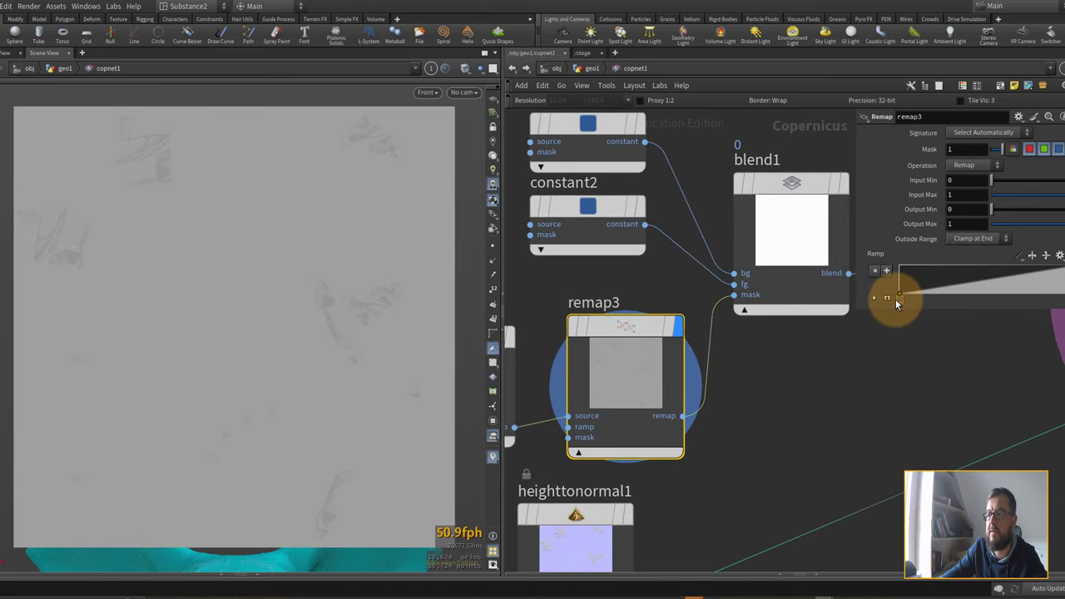
left_click_drag(896, 298, 940, 299)
left_click_drag(1064, 301, 968, 304)
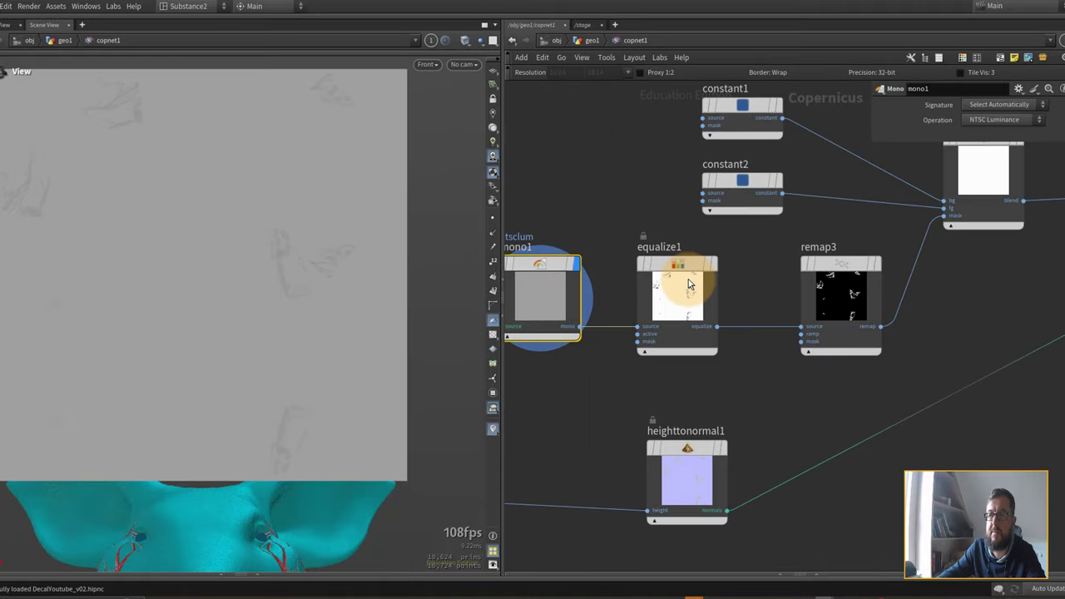
Step: Display equalize1's result and tighten the spacing between mono1, equalize1 and remap3
left_click(712, 266)
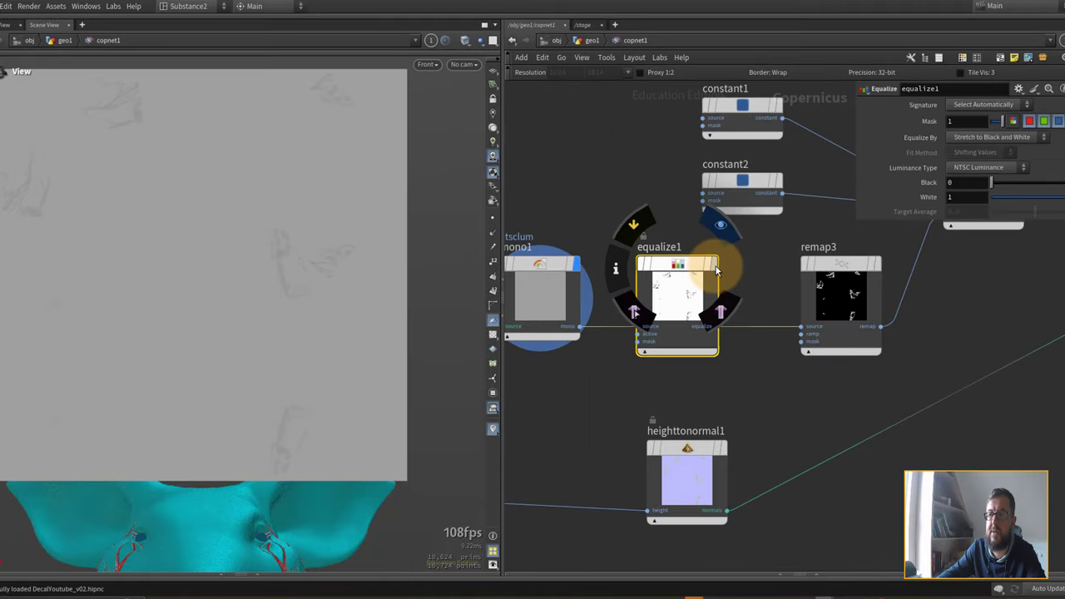
left_click(714, 268)
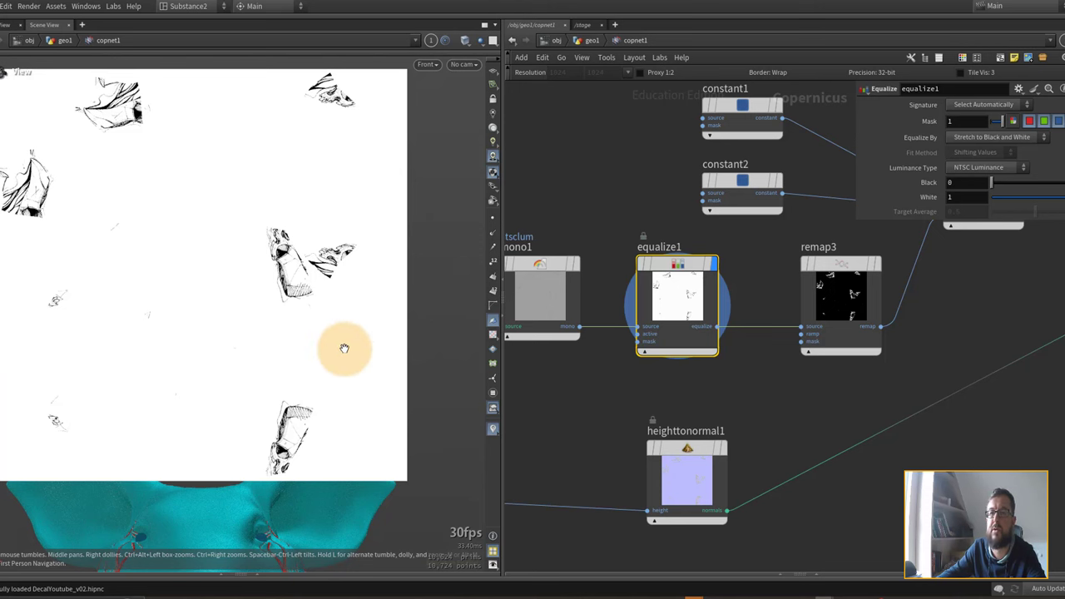
left_click_drag(637, 313, 654, 313)
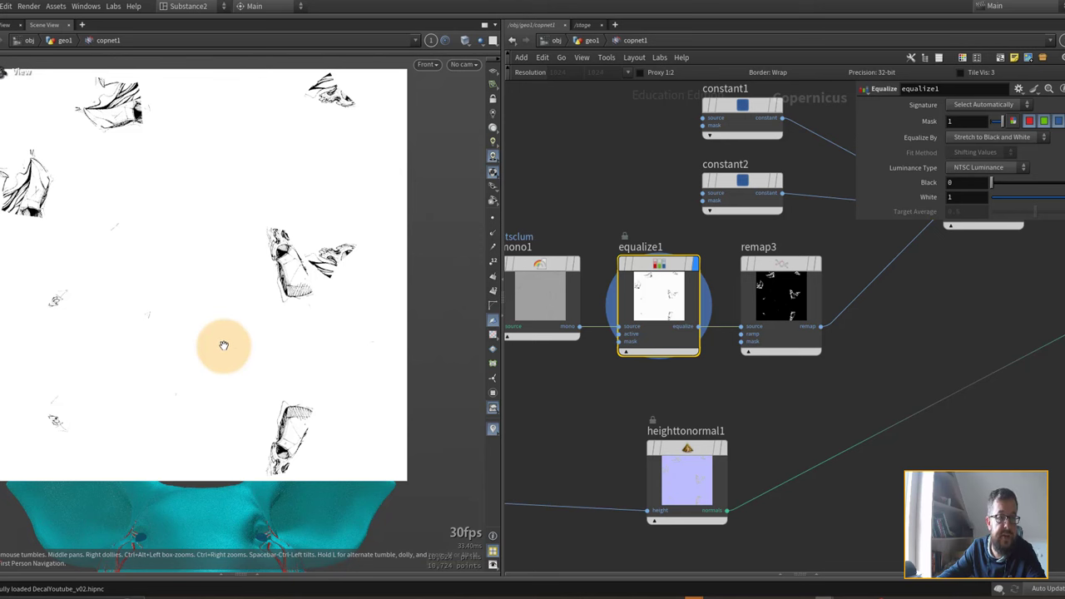
Step: Display remap3 and spread its two ramp points apart for a softer falloff
mouse_move(774, 254)
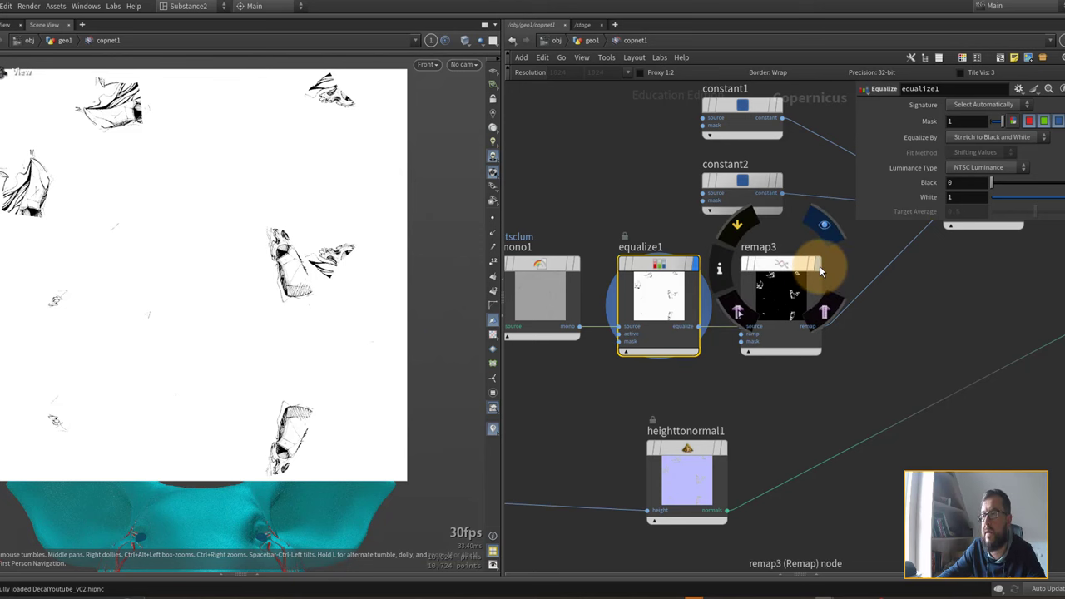
left_click(819, 265)
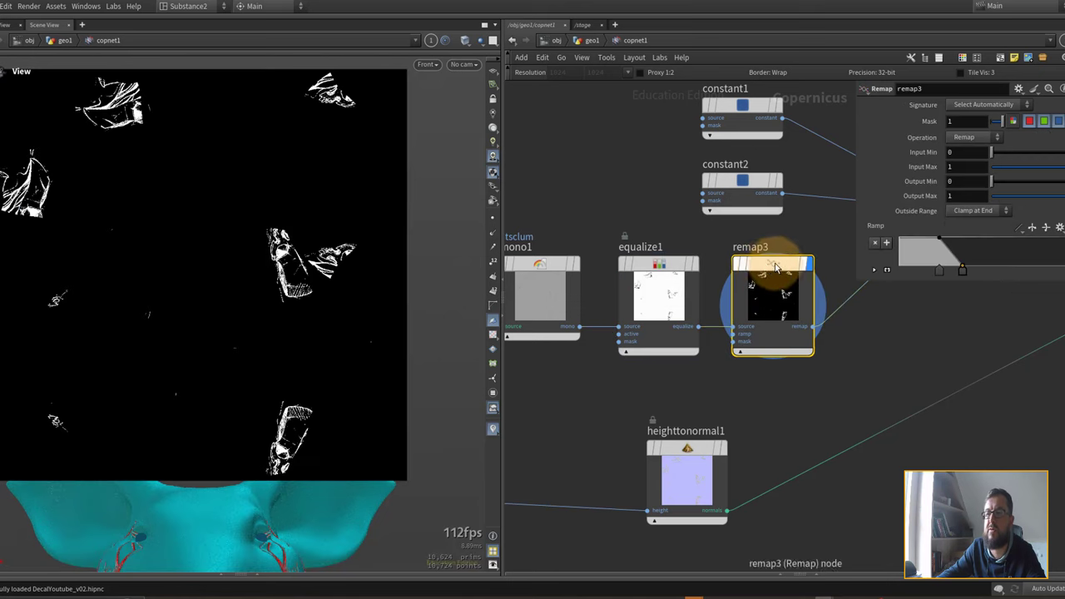
middle_click_drag(822, 233, 746, 254)
left_click_drag(963, 270, 1037, 269)
left_click_drag(936, 270, 908, 268)
Step: Display blend1 and move it closer to the two constant nodes
middle_click_drag(781, 251, 670, 316)
middle_click_drag(698, 240, 686, 248)
left_click(823, 235)
left_click_drag(757, 238, 695, 247)
left_click(739, 246)
Step: Set constant1's value to black (0) using the colour editor's swatches
left_click(545, 203)
left_click(849, 184)
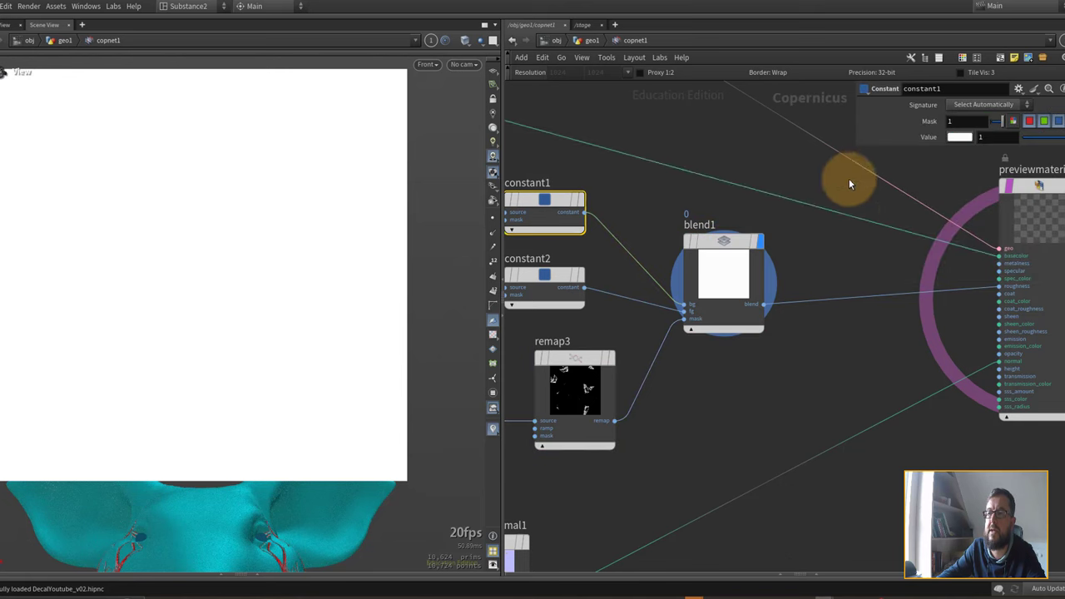
left_click(958, 139)
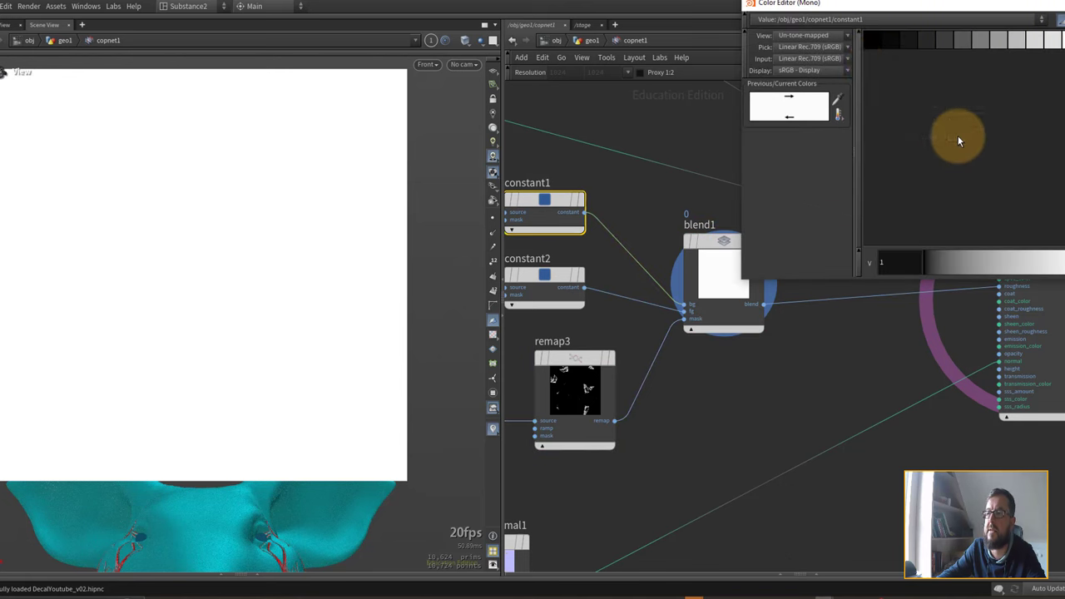
left_click(869, 42)
left_click(1056, 4)
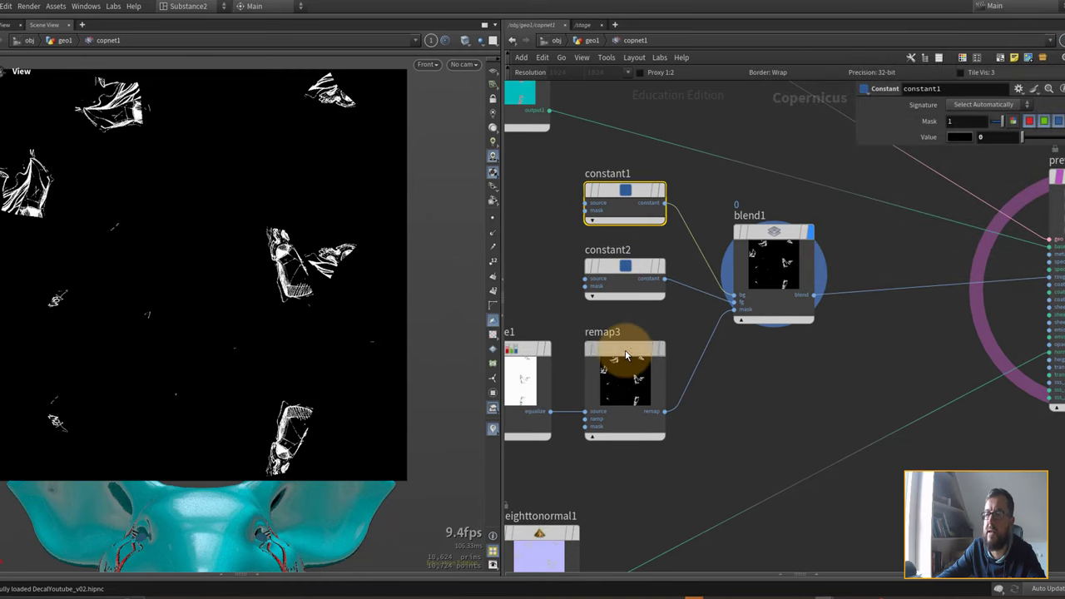
Step: Set constant1's value to 1 and rename the node PIG_R
left_click(624, 350)
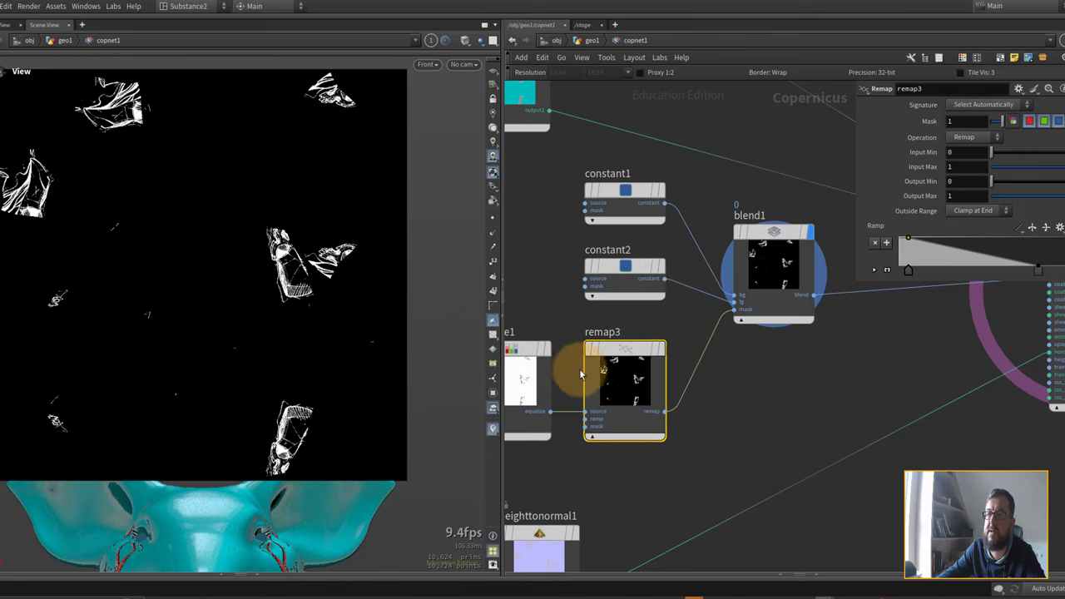
left_click(637, 191)
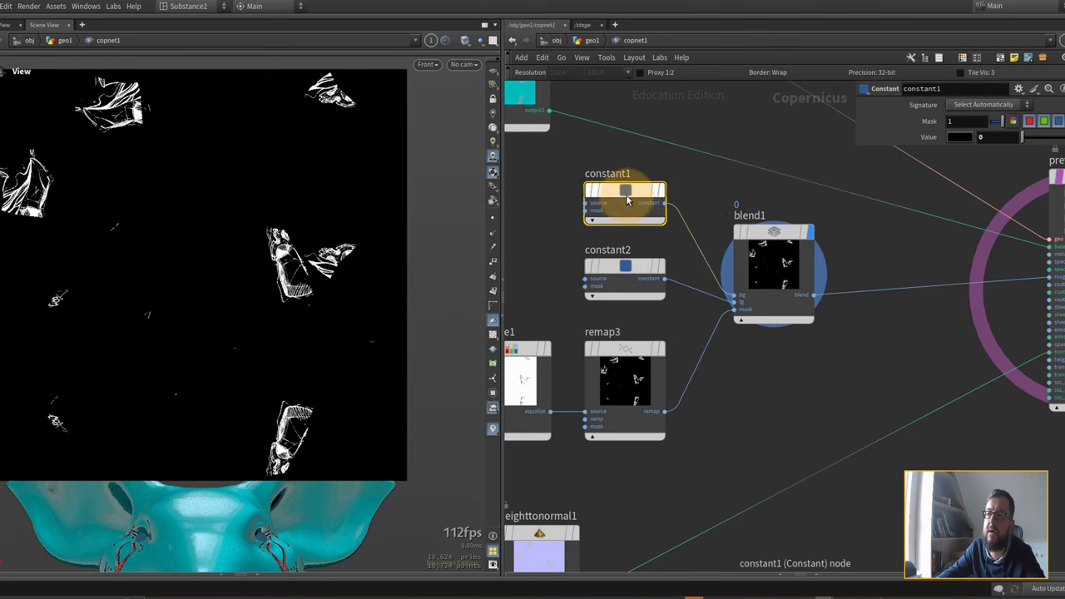
left_click_drag(1024, 137, 1064, 137)
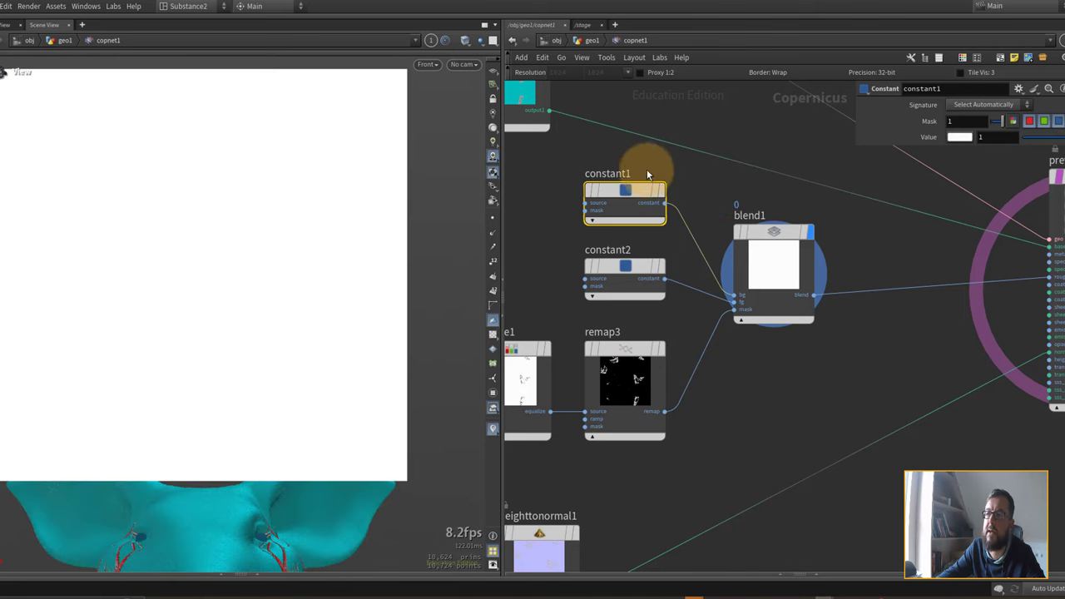
double_click(619, 173)
type("PIG_R")
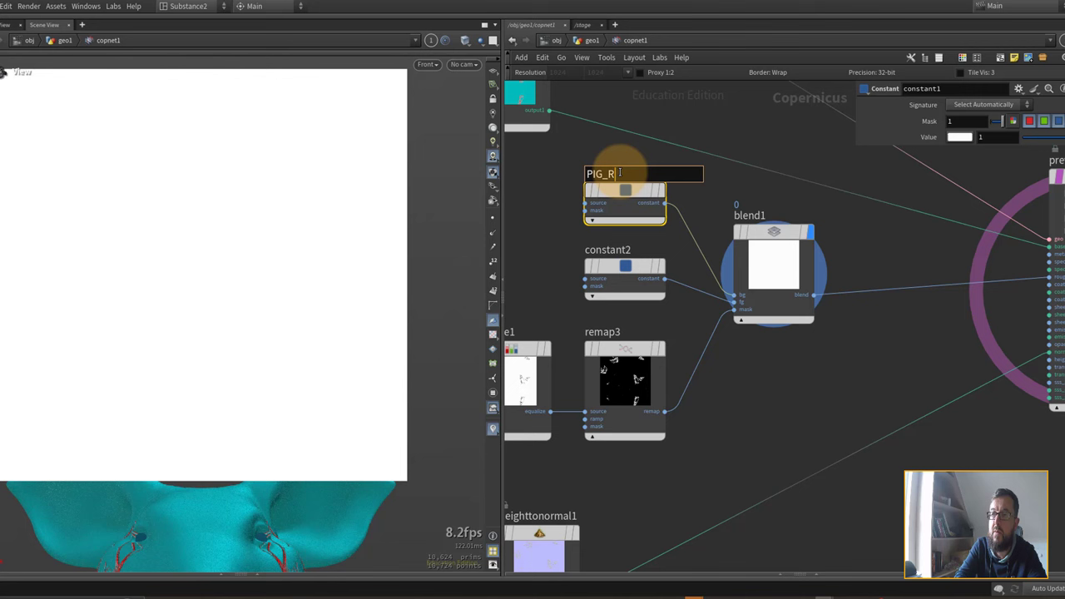
key("Return")
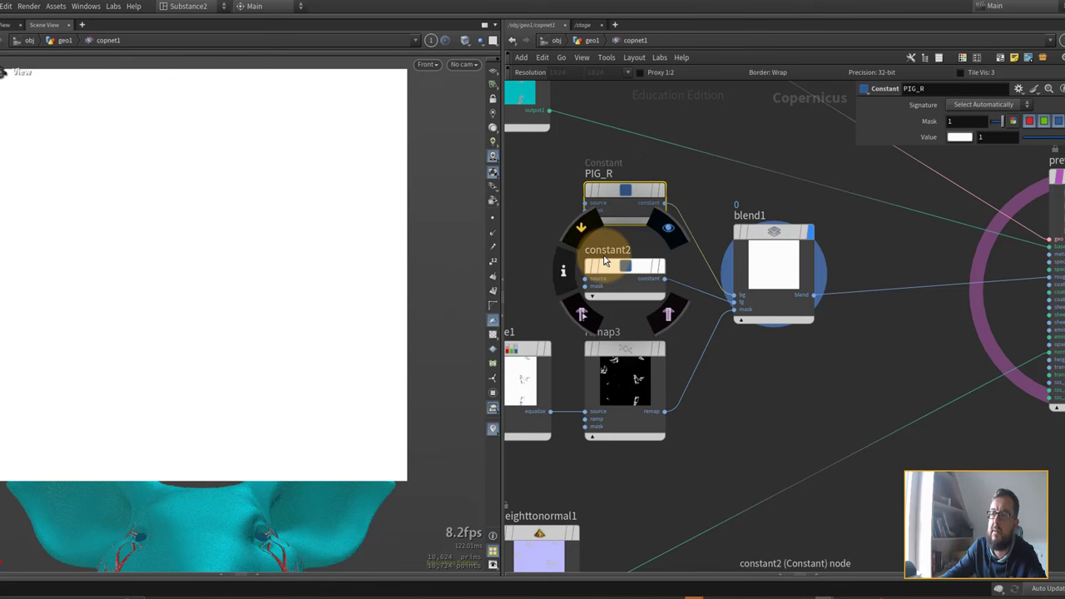
Step: Rename constant2 as DECAL_R and set its value to 0
double_click(605, 251)
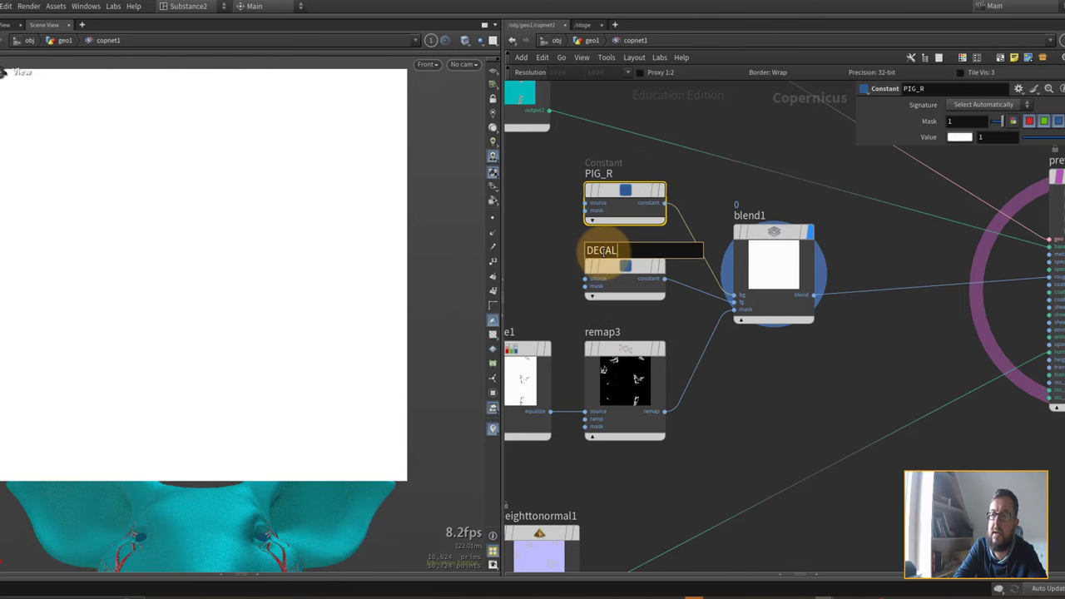
type("DECAL_R")
key("Return")
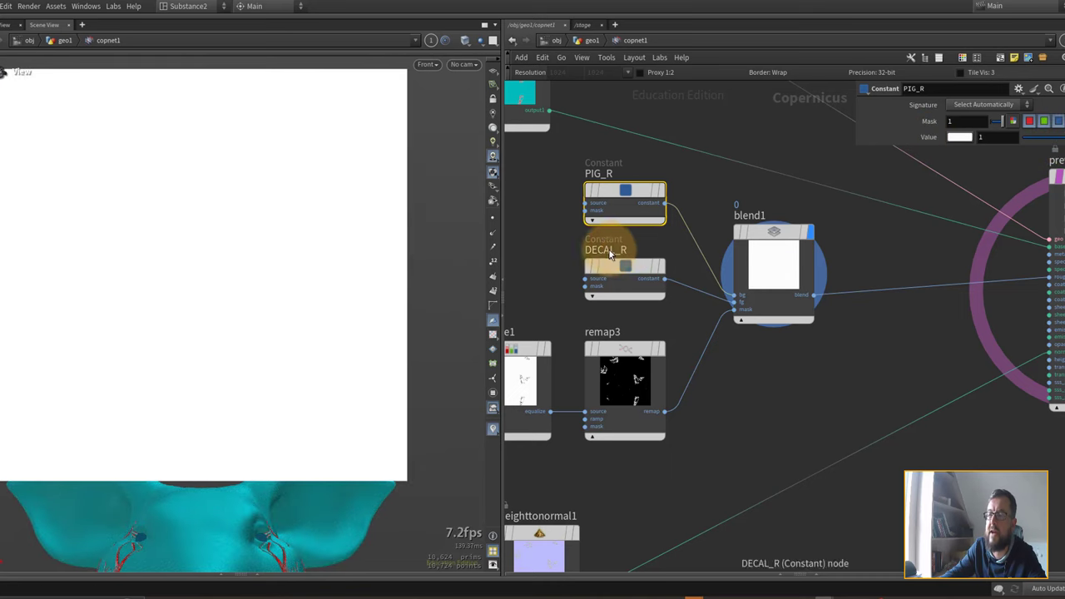
left_click(624, 266)
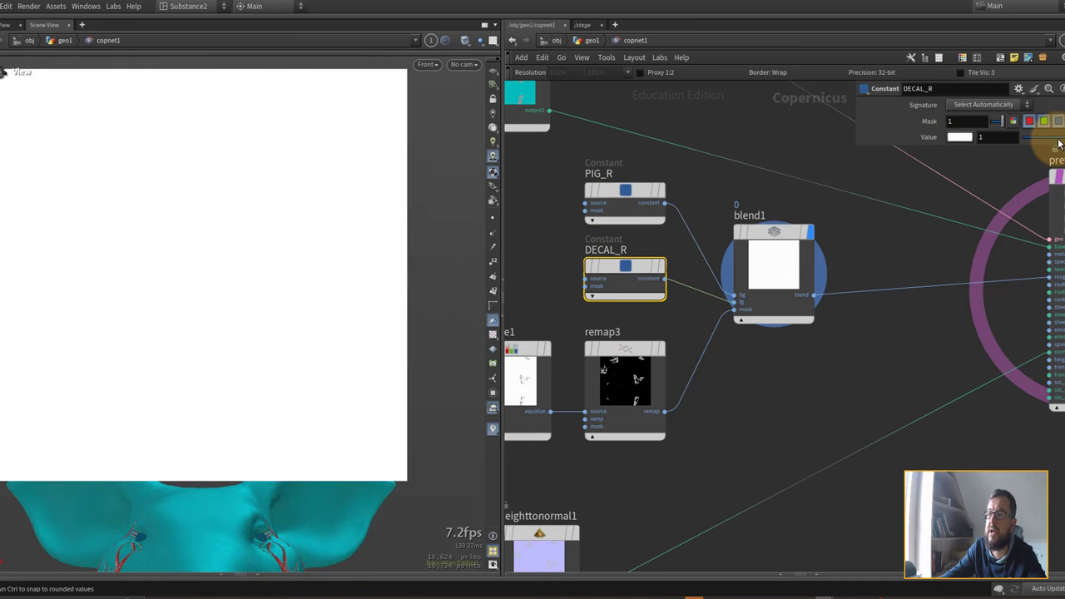
mouse_move(1058, 142)
left_mouse_down()
mouse_move(1017, 130)
mouse_move(1036, 134)
mouse_move(939, 138)
left_mouse_up()
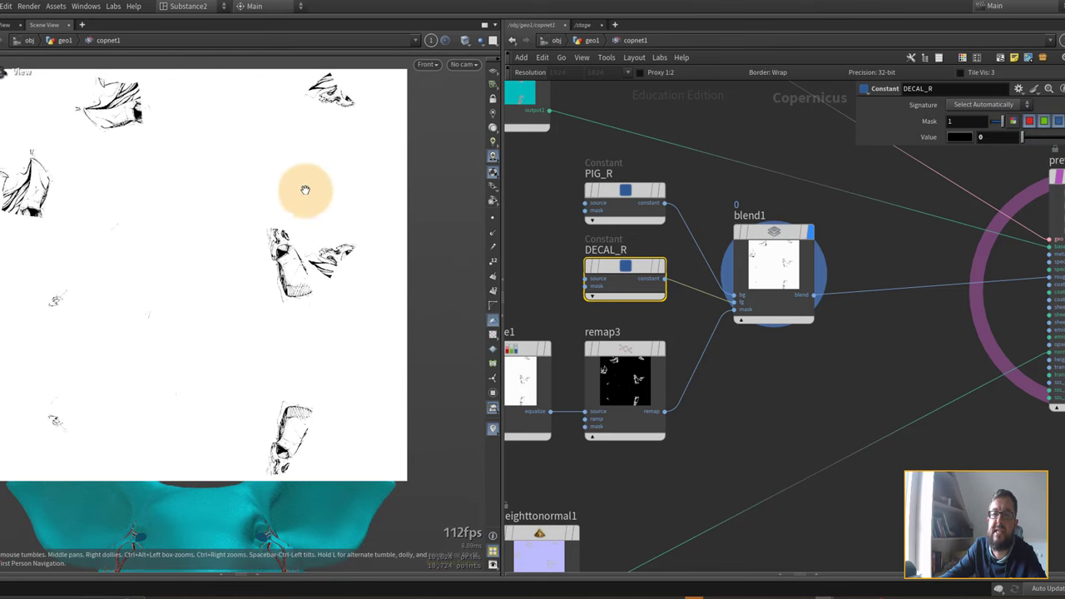
Step: Display previewmaterial1 to show the material on the pig head
middle_click_drag(798, 355, 664, 390)
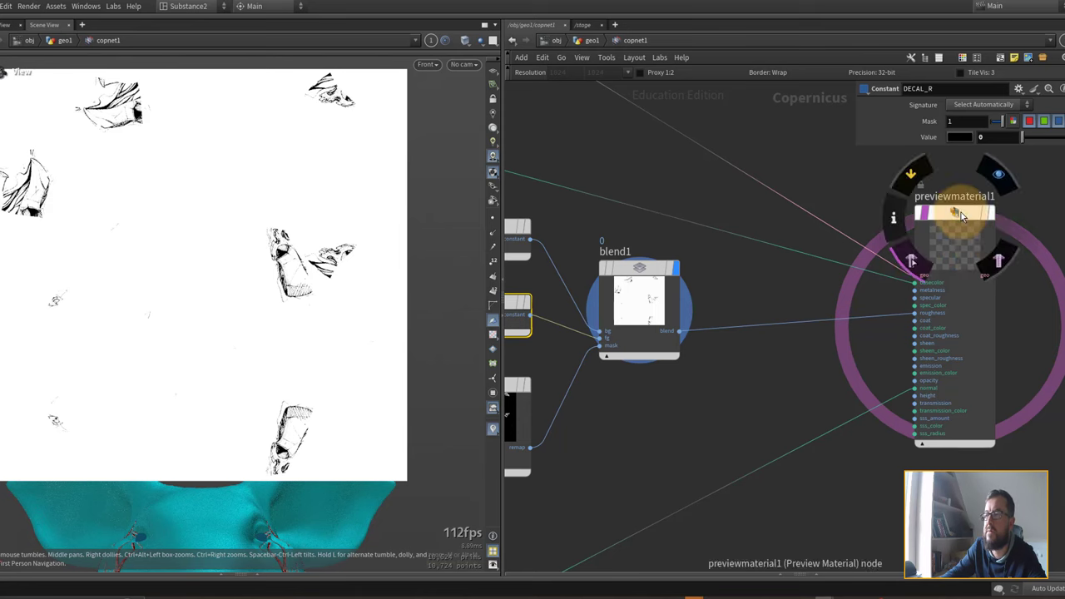
left_click(960, 212)
key("f")
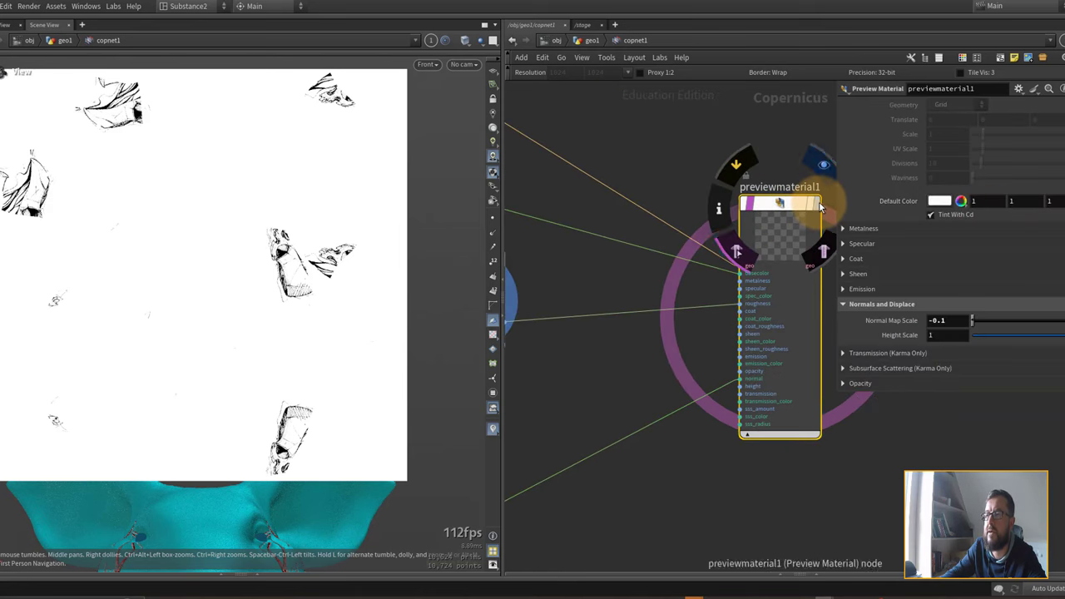
left_click(826, 207)
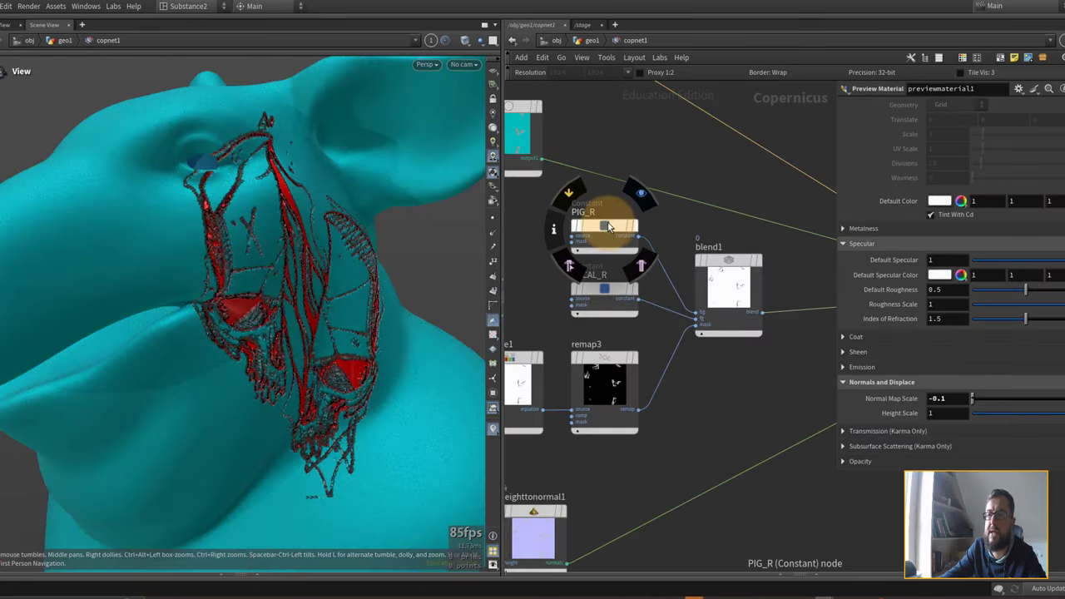
Step: Adjust PIG_R's value down to a mid grey for the pig's base roughness
left_click(606, 227)
mouse_move(1049, 145)
left_mouse_down()
mouse_move(1008, 133)
mouse_move(959, 143)
left_mouse_up()
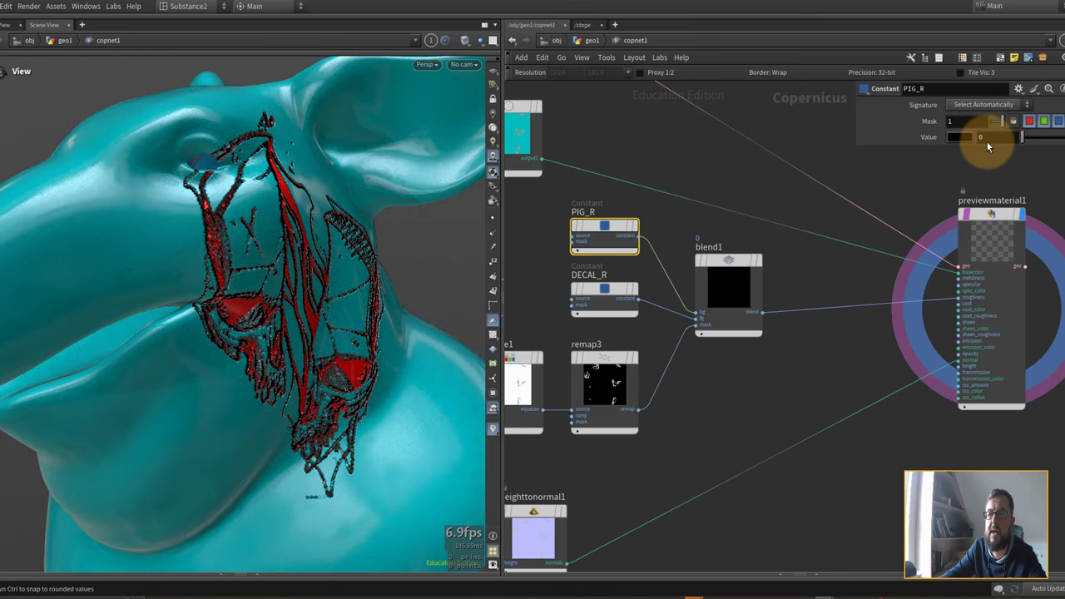
mouse_move(987, 144)
left_mouse_down()
mouse_move(1063, 140)
mouse_move(927, 133)
left_mouse_up()
Step: Vary DECAL_R's value and return it to 0, comparing the decal's gloss from several angles
left_click(605, 295)
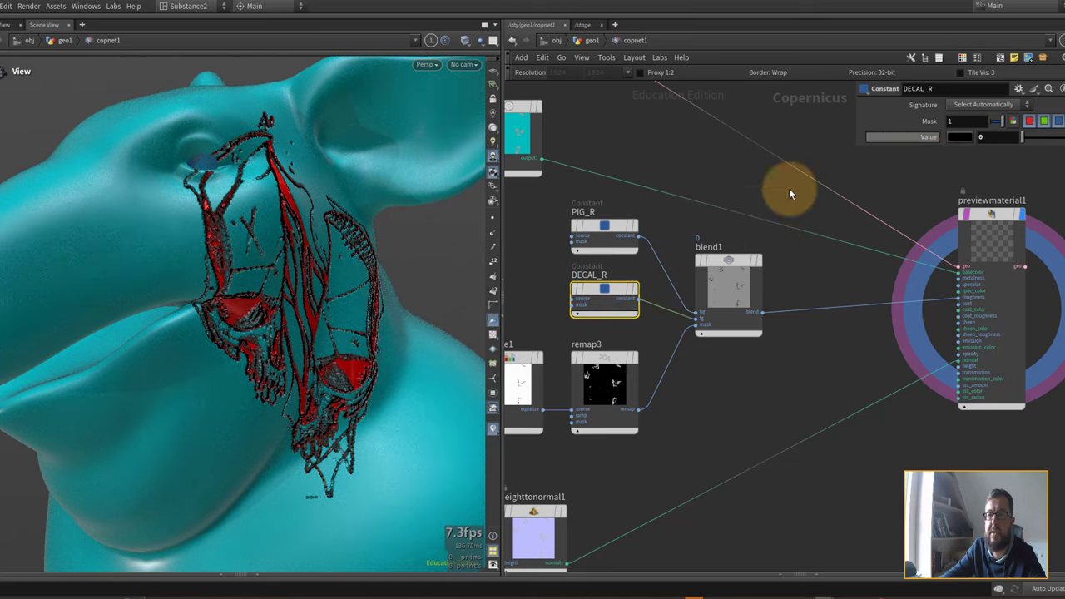
left_click_drag(328, 321, 223, 284)
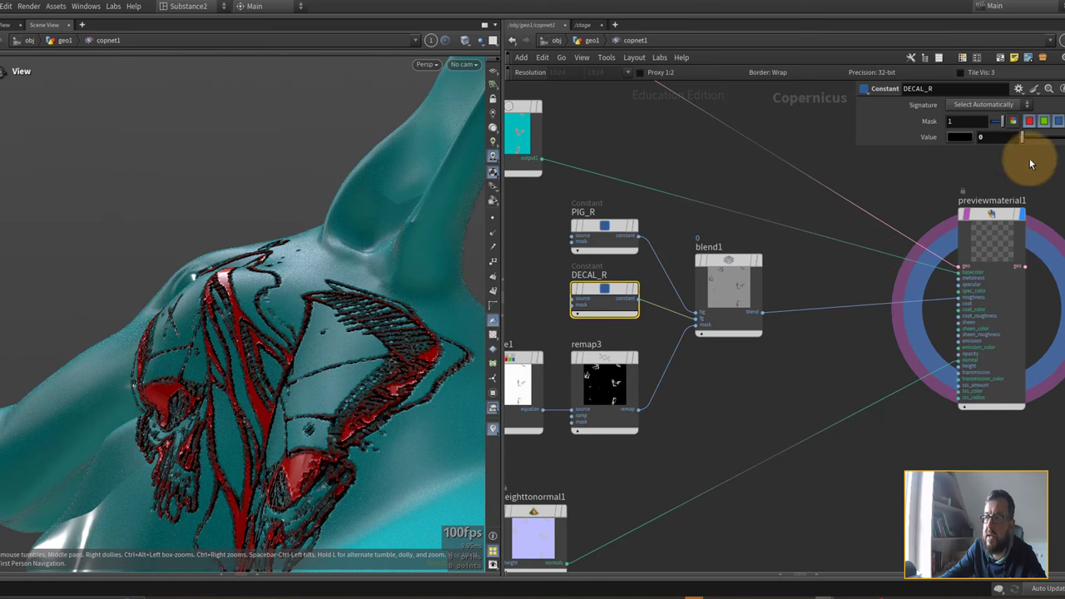
mouse_move(1031, 137)
left_mouse_down()
mouse_move(1060, 136)
mouse_move(963, 137)
mouse_move(1058, 135)
mouse_move(998, 133)
left_mouse_up()
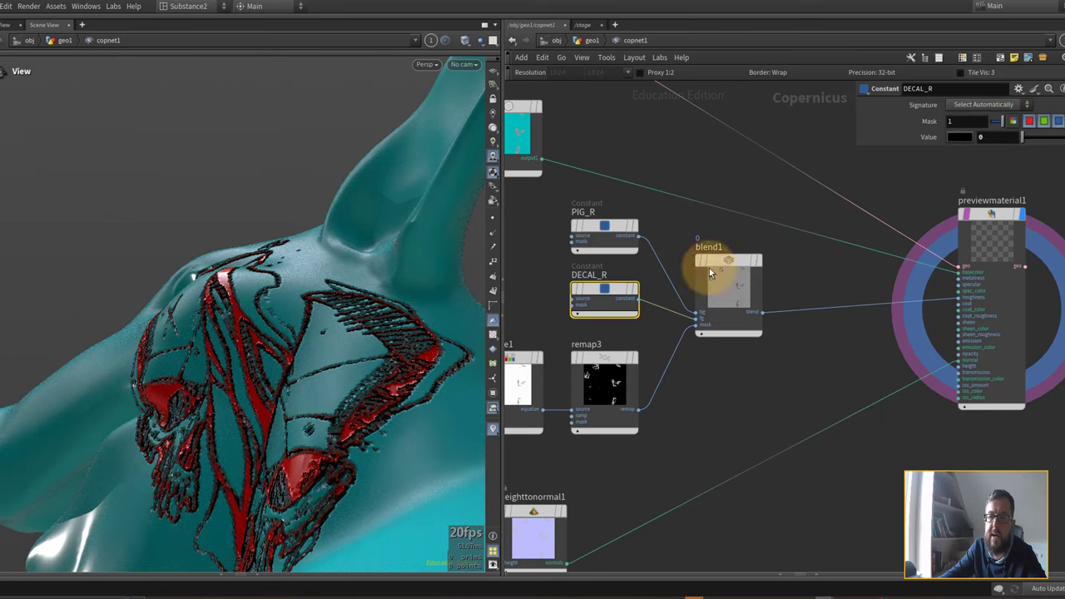
left_click_drag(296, 280, 361, 285)
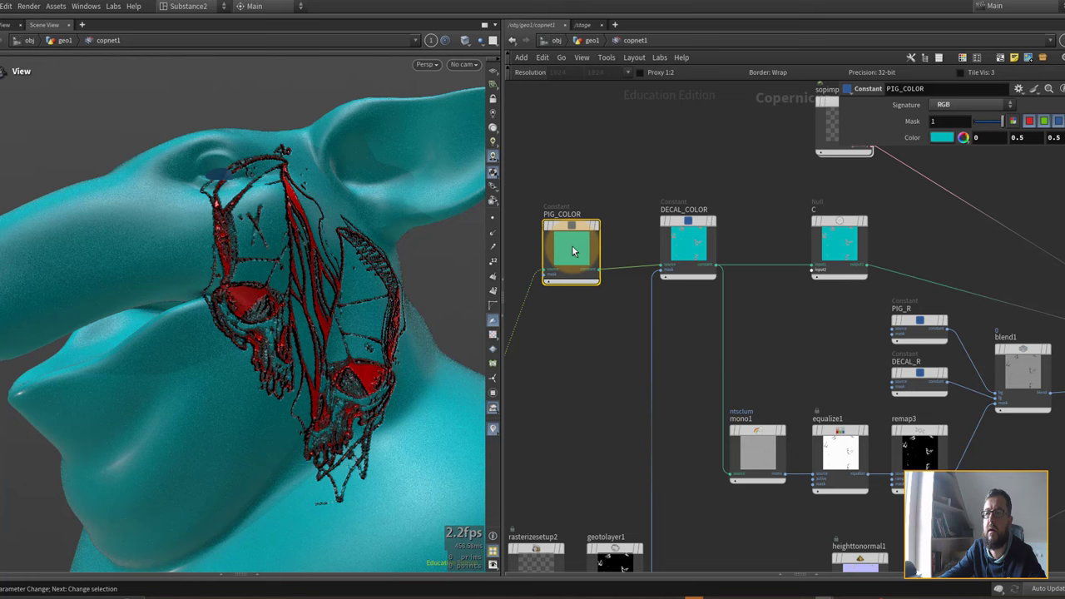
Step: Try several swatches for PIG_COLOR and settle on the muted blue 0.075, 0.1875, 0.3
left_click(937, 138)
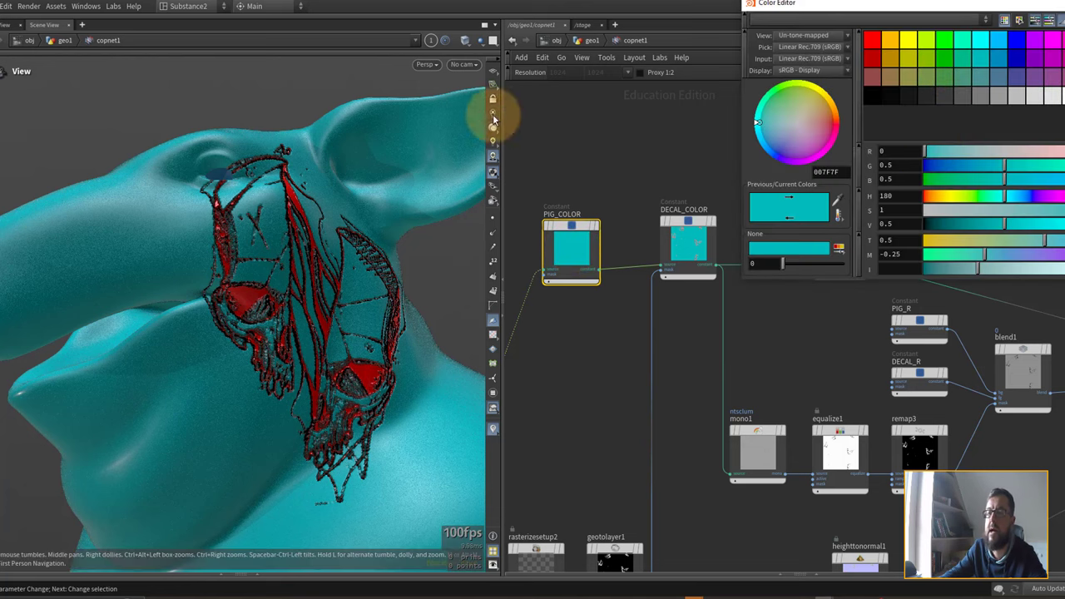
left_click(984, 77)
left_click(940, 73)
left_click(947, 57)
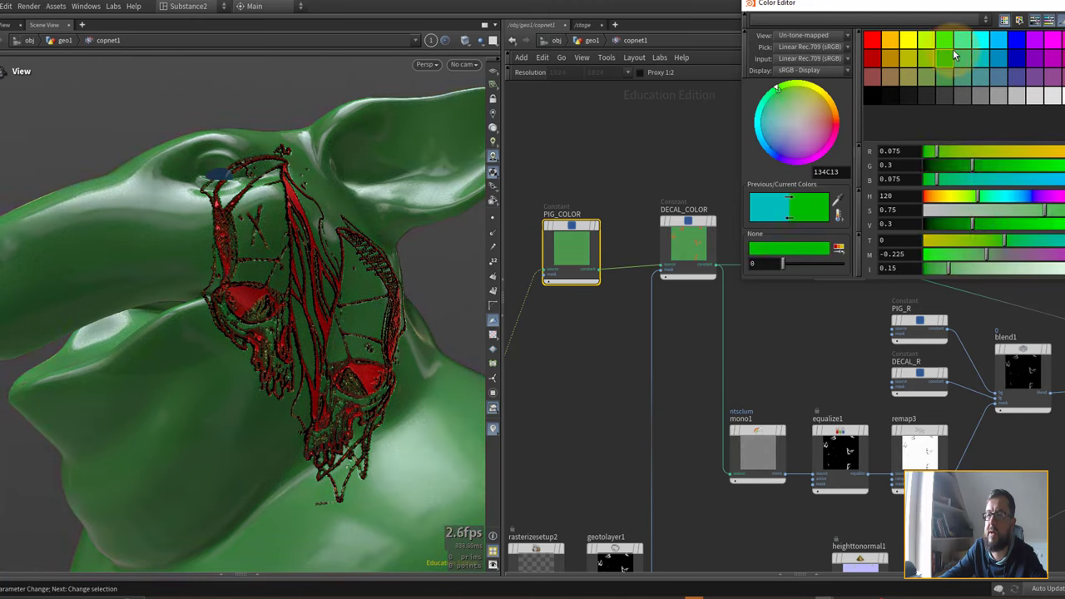
left_click(980, 41)
left_click(1001, 57)
left_click(1030, 76)
left_click(1028, 58)
left_click_drag(1029, 60, 994, 78)
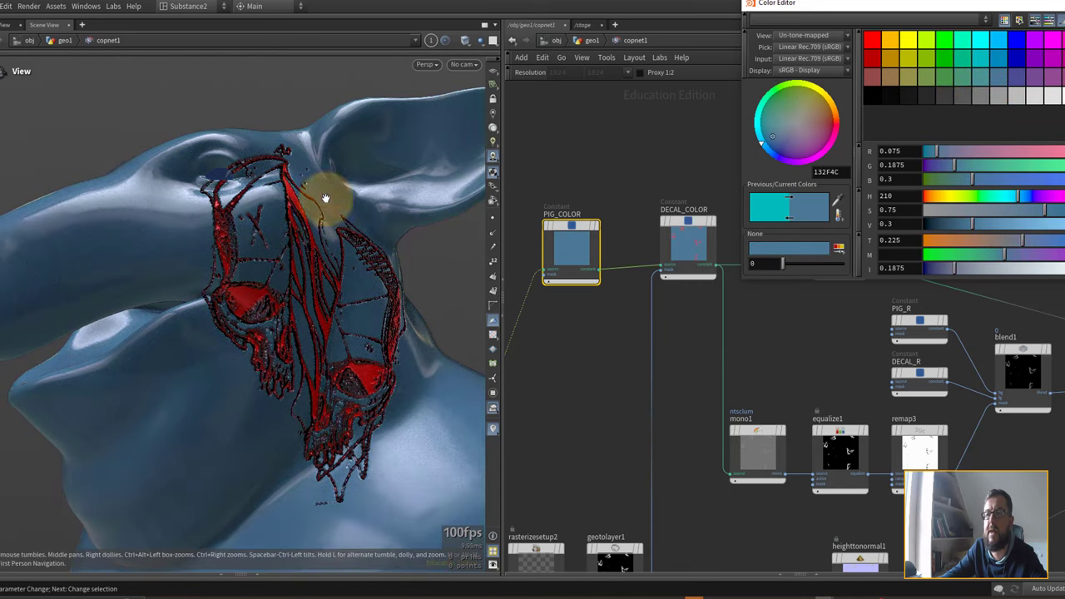
left_click(1062, 4)
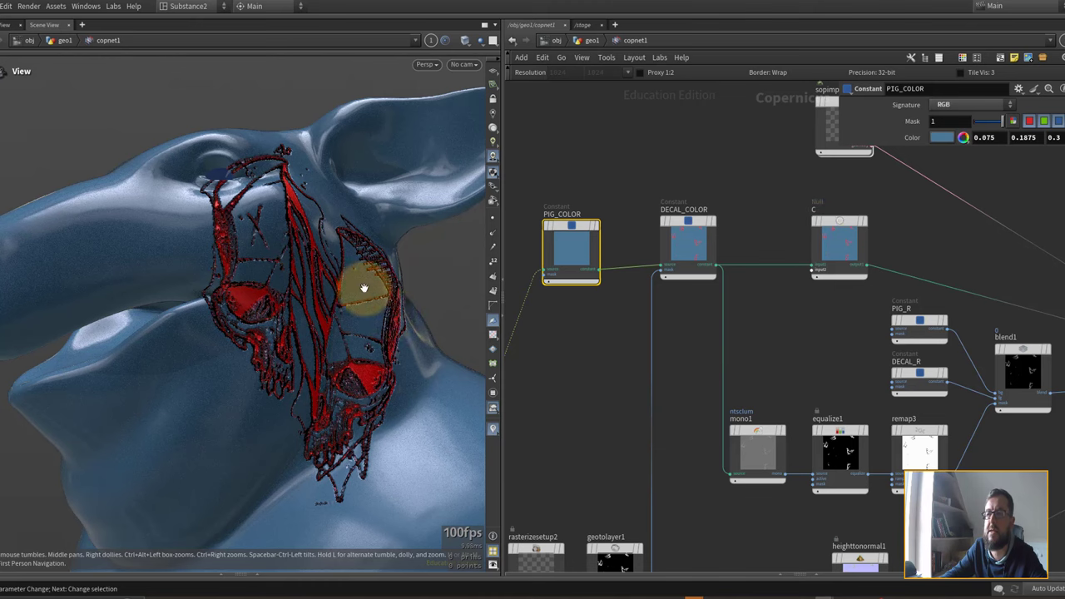
Step: Raise the DECAL_R constant's value to 0.135
mouse_move(354, 269)
left_mouse_down()
mouse_move(342, 294)
mouse_move(358, 282)
left_mouse_up()
middle_click_drag(999, 278, 757, 270)
left_click(674, 373)
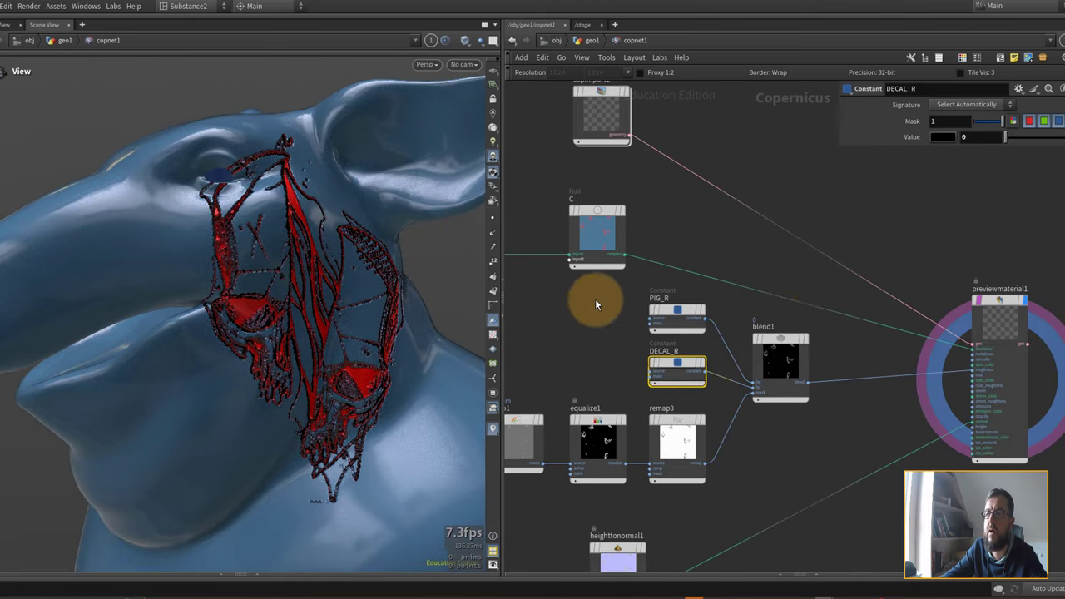
middle_click_drag(595, 299, 719, 319)
scroll(805, 389, "up", 1)
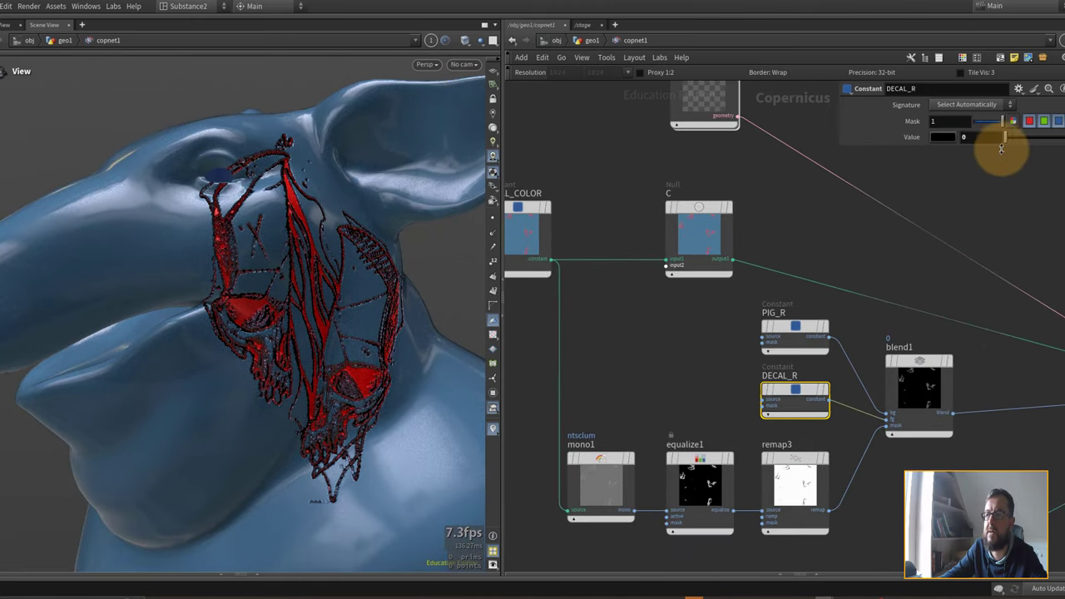
left_click_drag(1000, 142, 1013, 136)
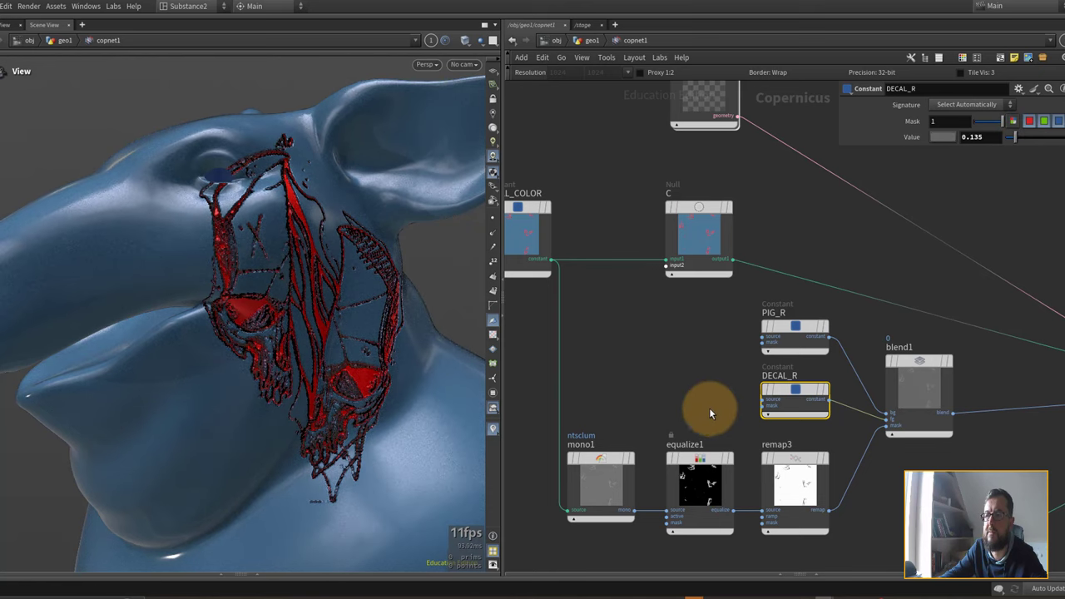
Step: Correct the swapped roughness constant names, renaming DECAL_R to PIGR and PIG_R to DECALR
double_click(782, 376)
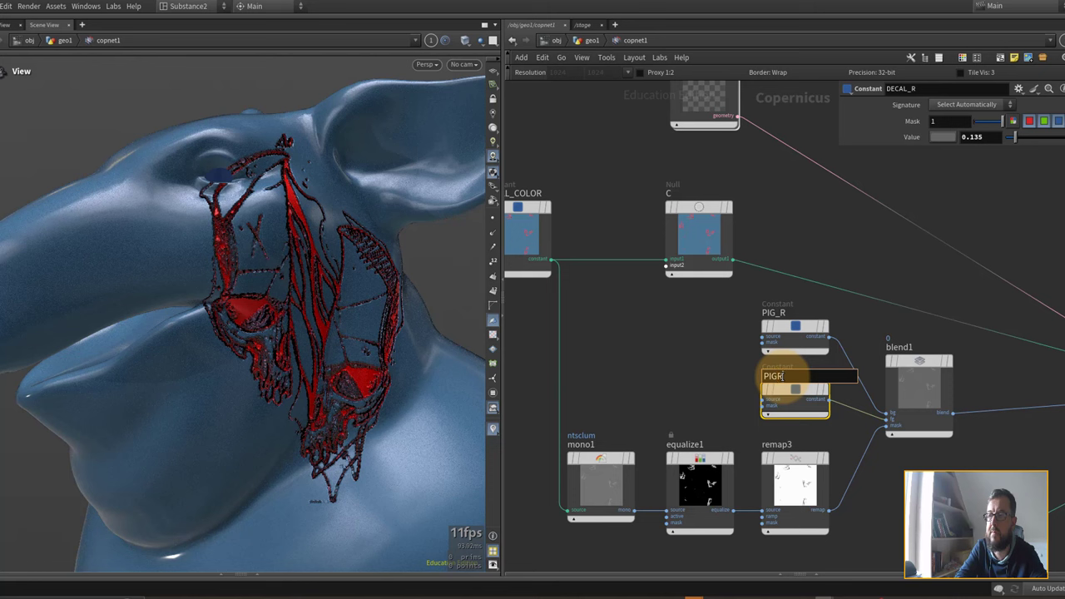
double_click(774, 313)
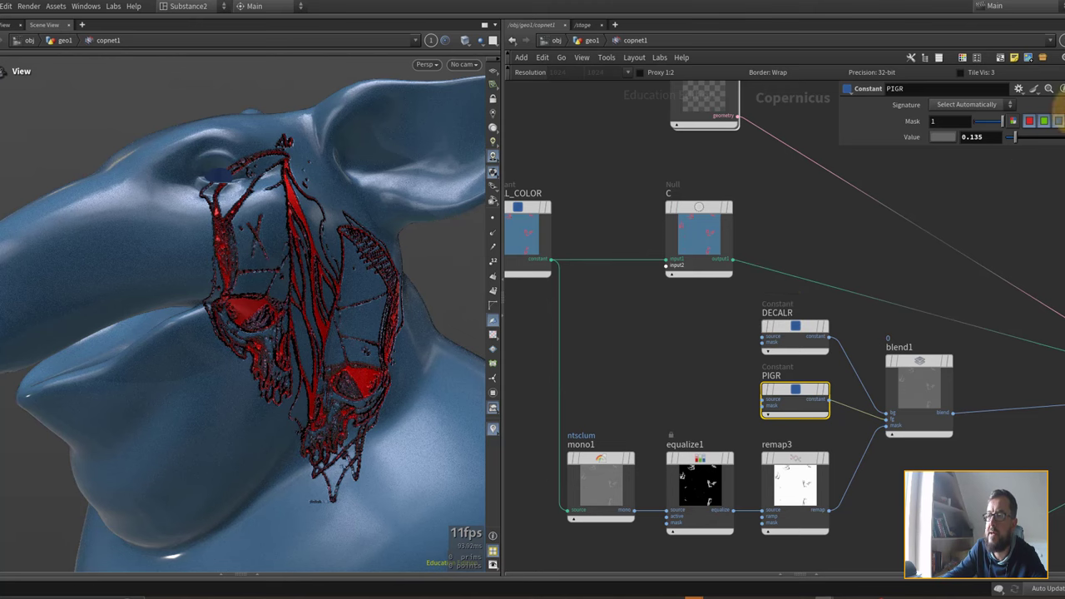
Step: Set PIGR's value to about 0.167 and lower DECALR's value, checking the gloss on the pig head
mouse_move(1017, 137)
left_mouse_down()
mouse_move(1004, 142)
mouse_move(1032, 143)
mouse_move(1017, 144)
left_mouse_up()
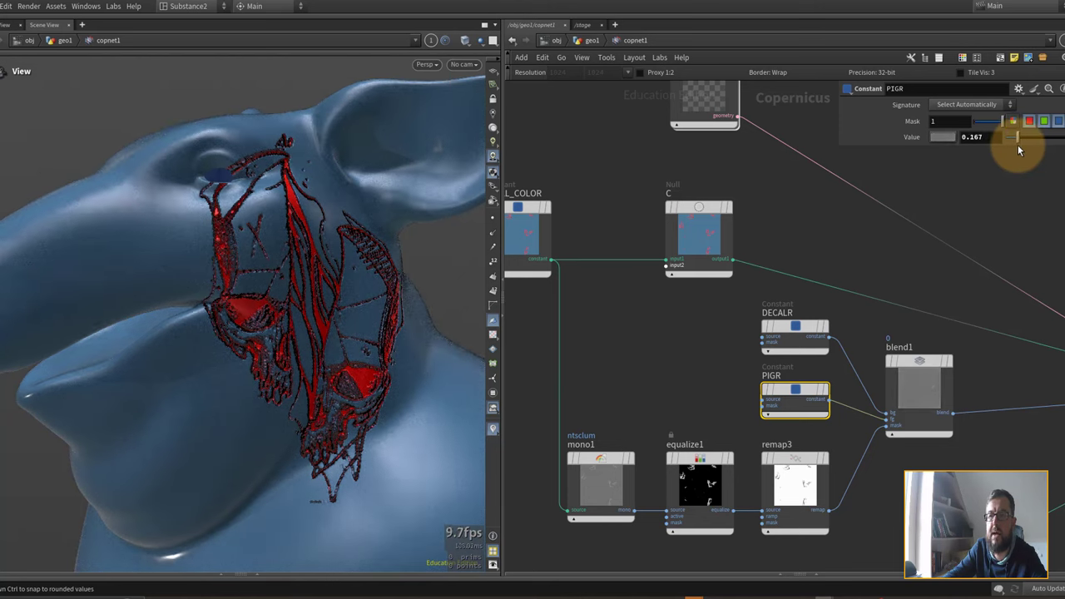
left_click(786, 326)
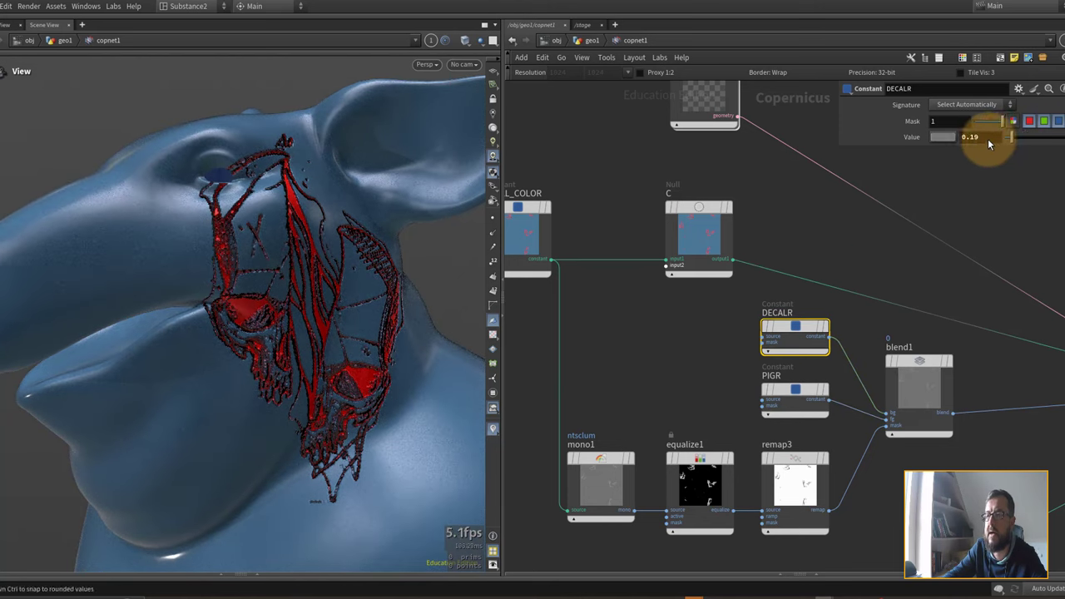
mouse_move(980, 144)
left_mouse_down()
mouse_move(1035, 135)
mouse_move(954, 146)
left_mouse_up()
left_click_drag(391, 303, 343, 296)
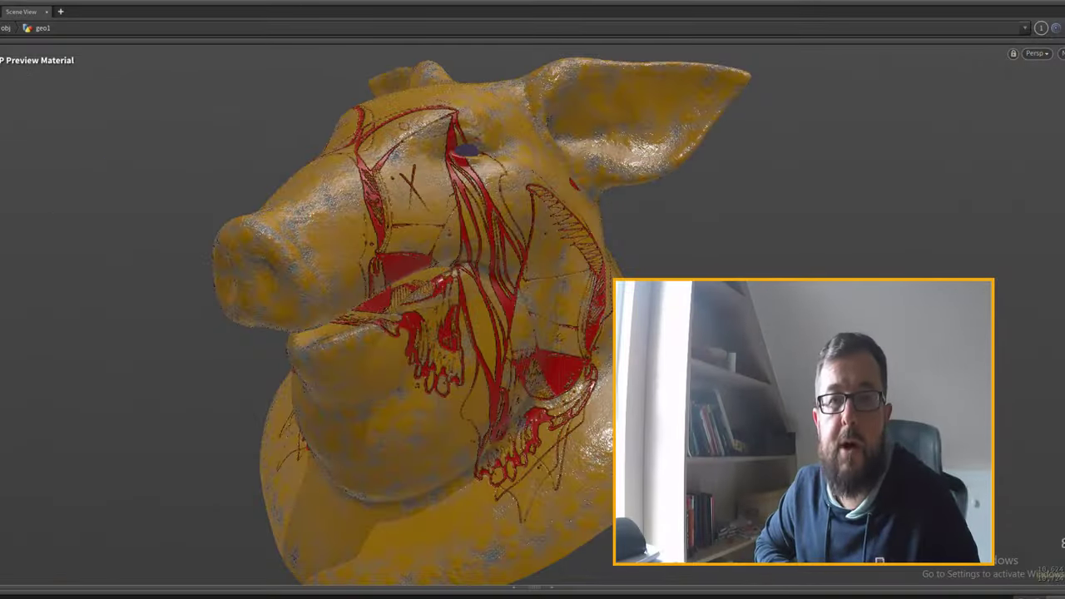